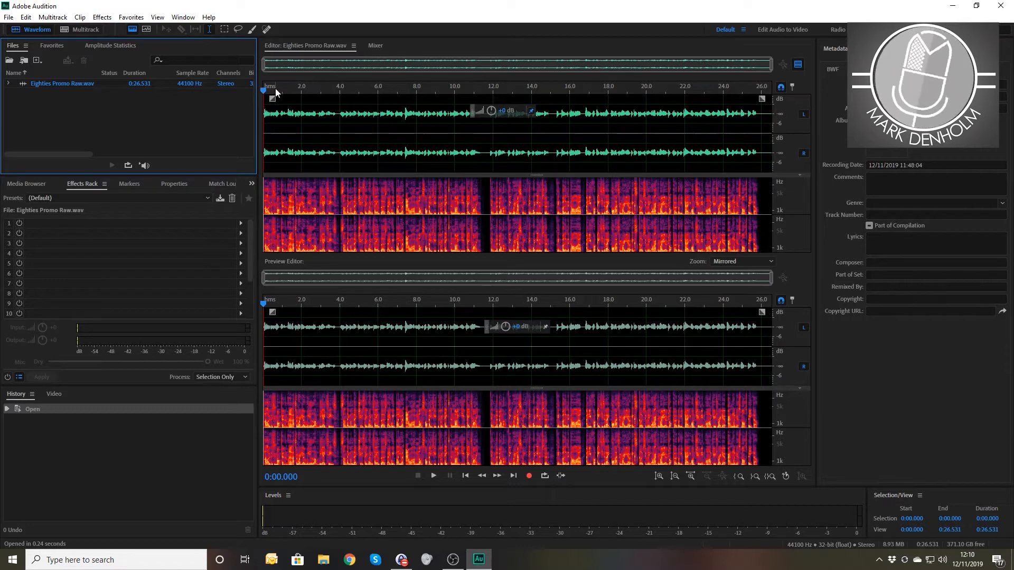
- Play the opening of the raw promo recording, then return the playhead to the start
key("space")
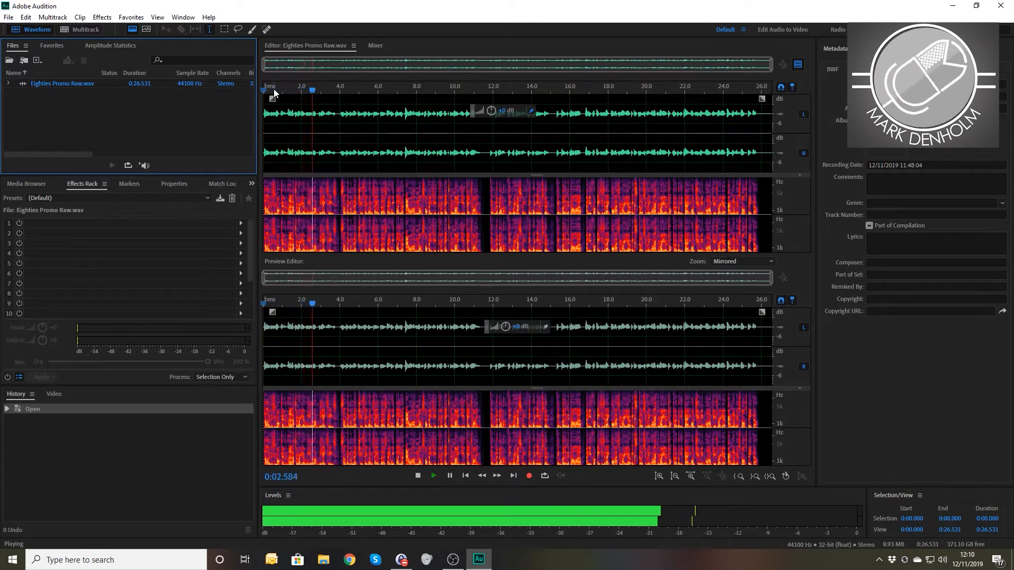
key("space")
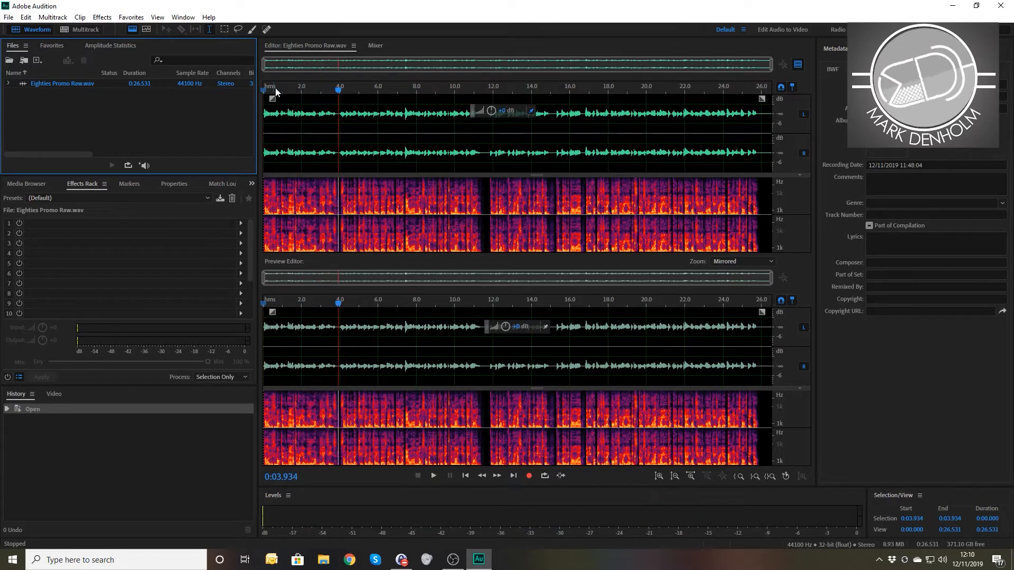
left_click_drag(341, 92, 259, 94)
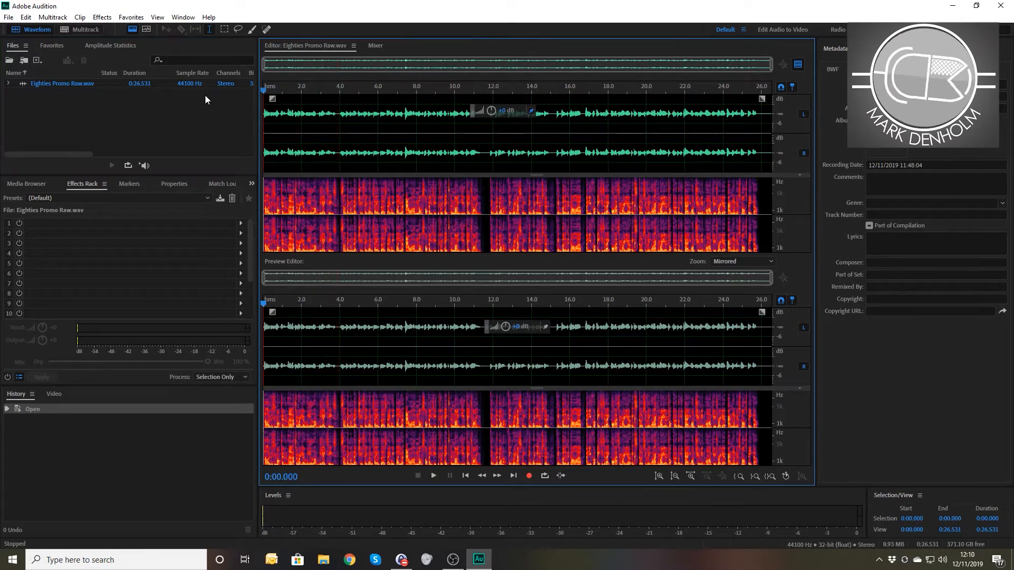
- Normalize the whole Eighties Promo Raw.wav recording to -1.00 dB
left_click(102, 17)
mouse_move(187, 148)
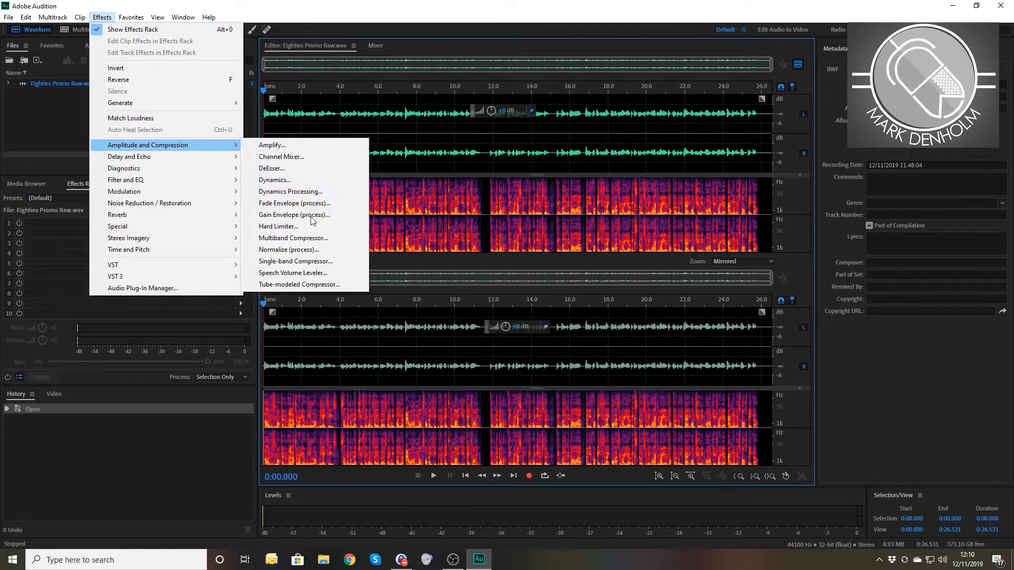
left_click(299, 251)
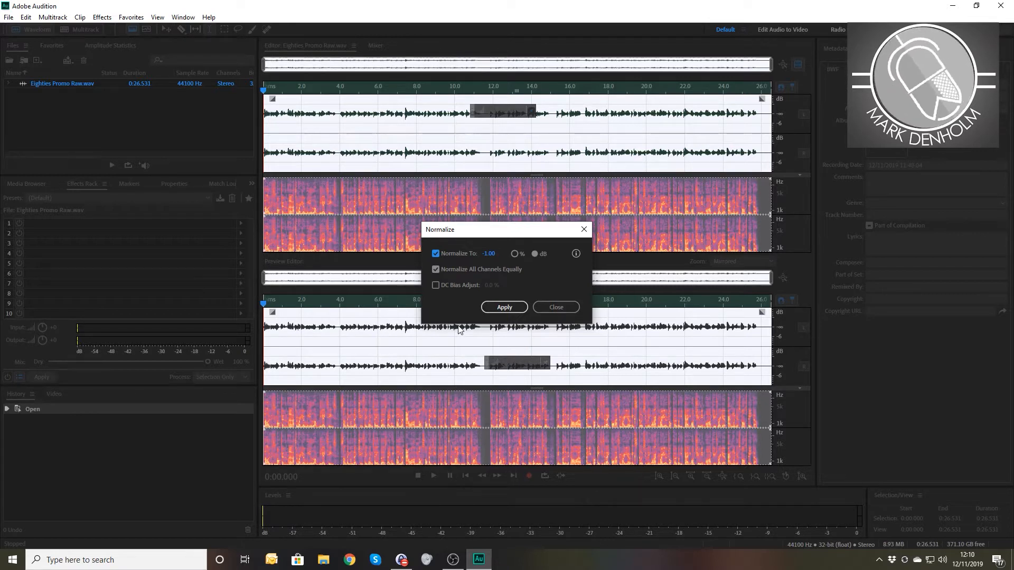
left_click(504, 306)
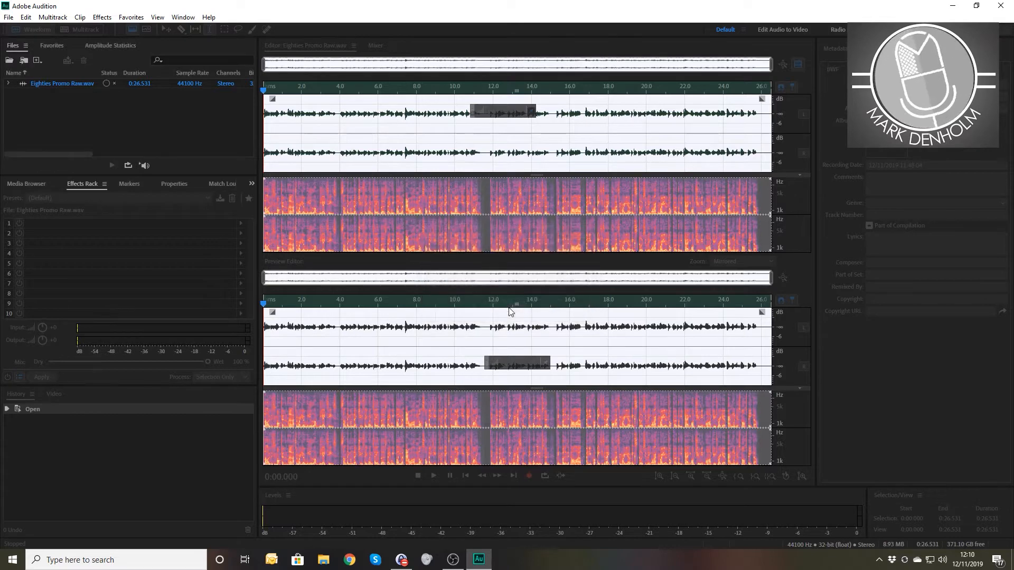
- Create a new multitrack session named "Atom Eighties Promo Nov 19"
left_click(8, 17)
mouse_move(21, 29)
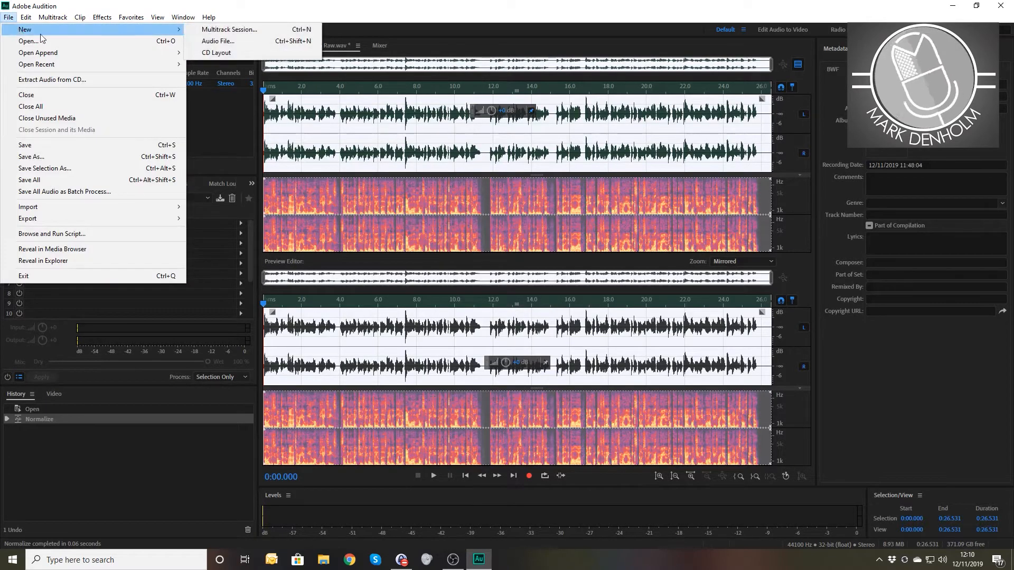
left_click(201, 30)
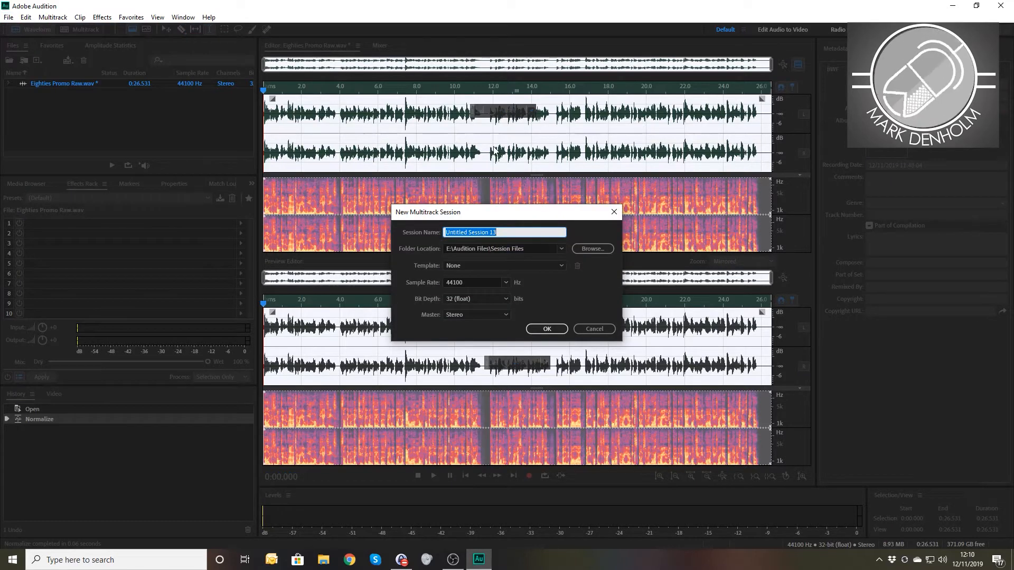
type("Atom")
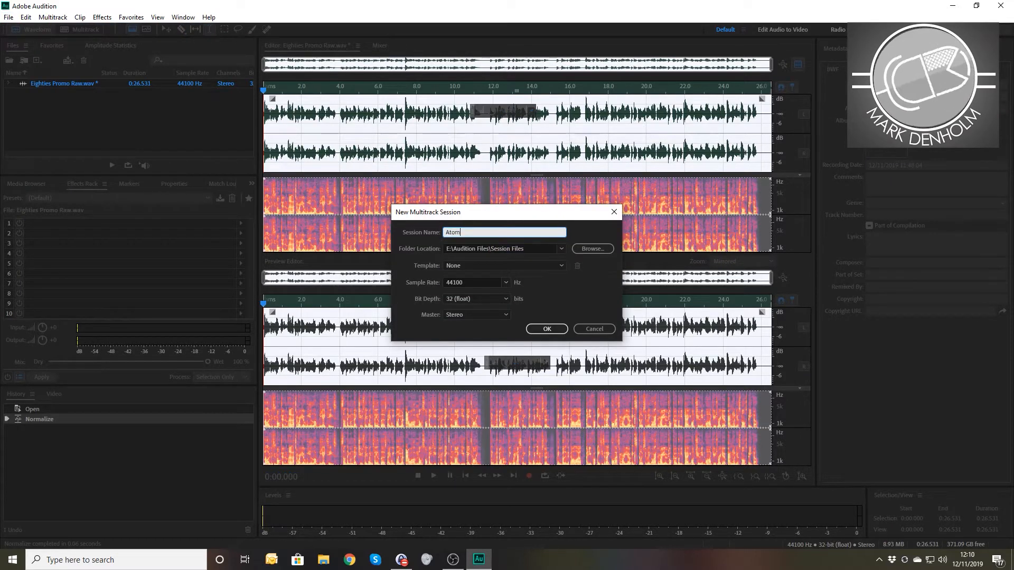
type(" Eighties ")
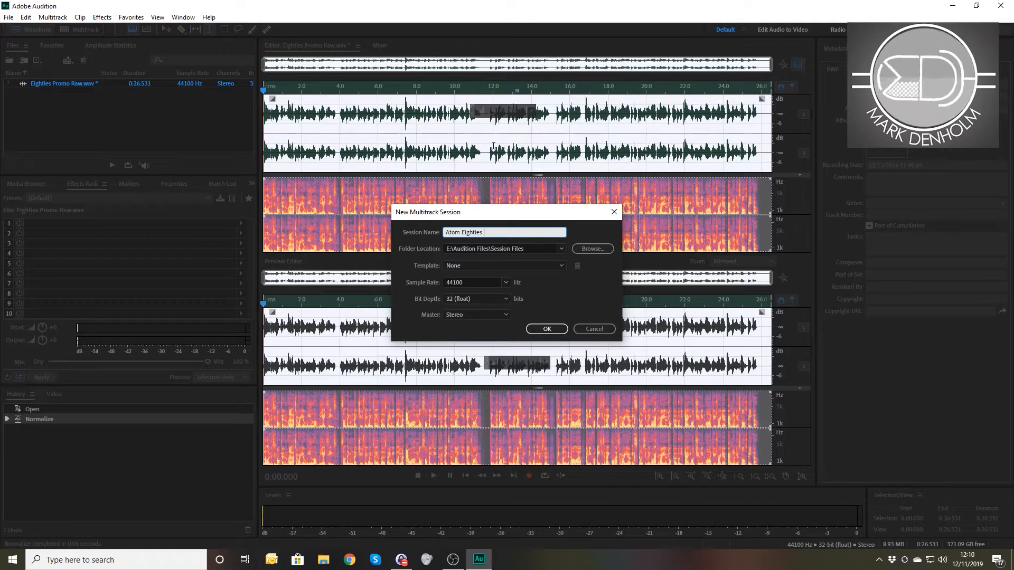
type("Prono")
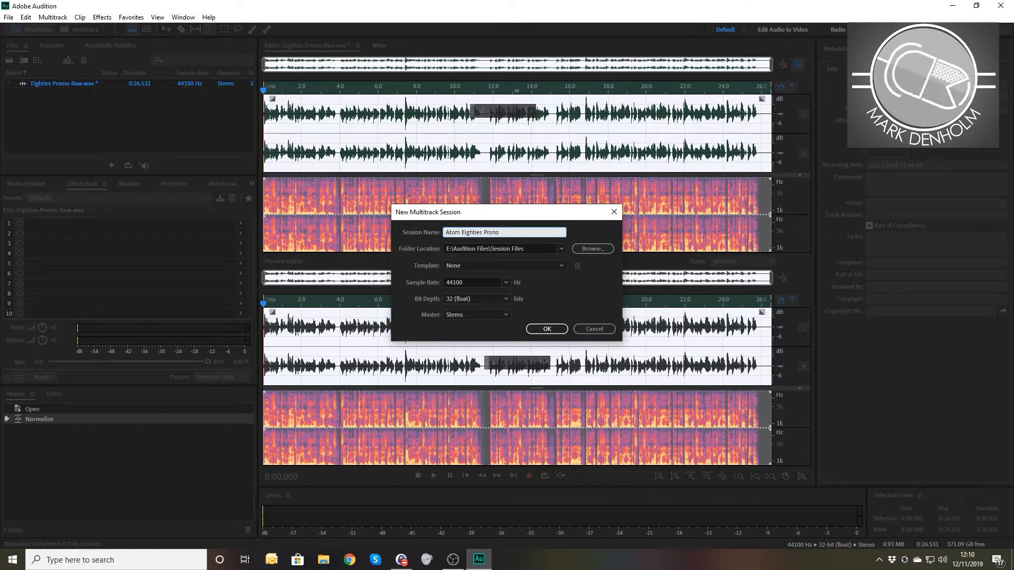
key("BackSpace")
key("BackSpace")
type("mo N")
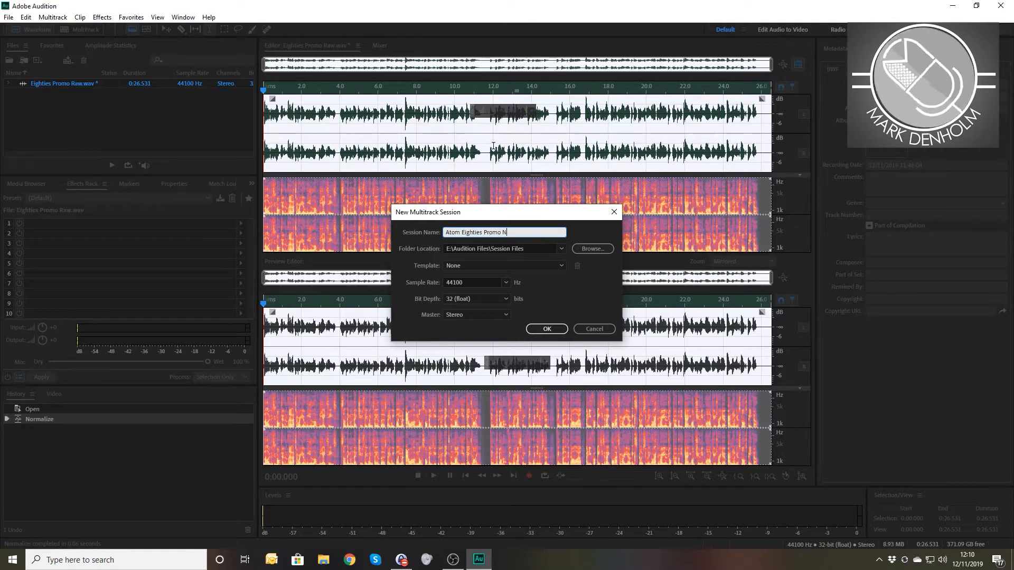
type("ov 19")
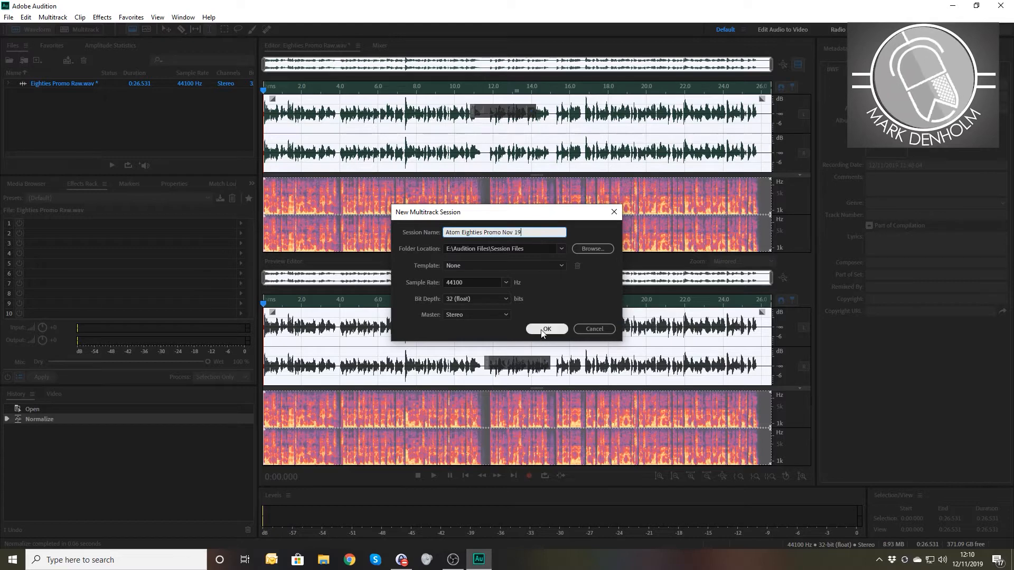
left_click(545, 329)
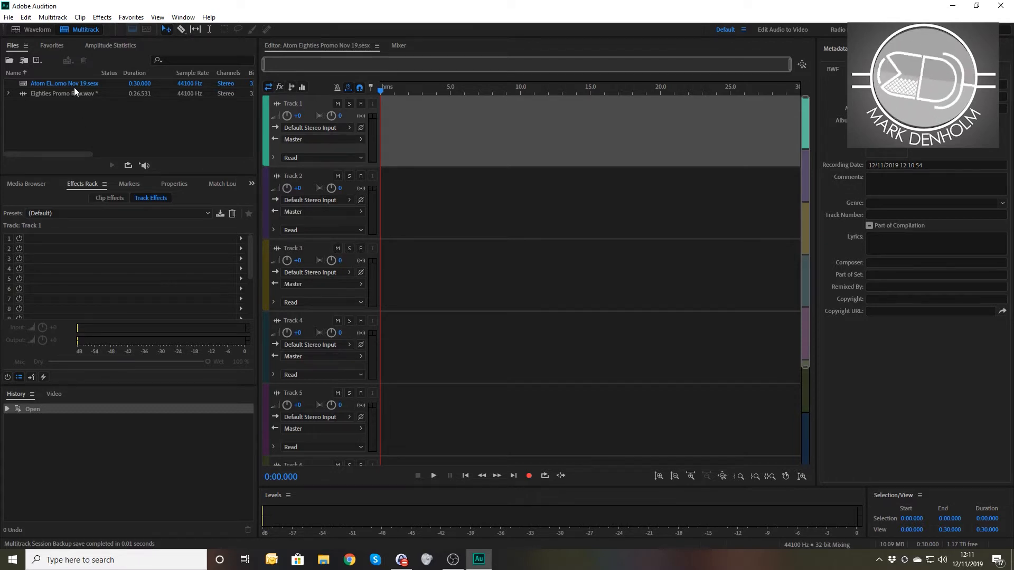
- Browse the media files and audition breakbeats 1 to 4 in the Jingles Vol 8 folder
left_click(29, 183)
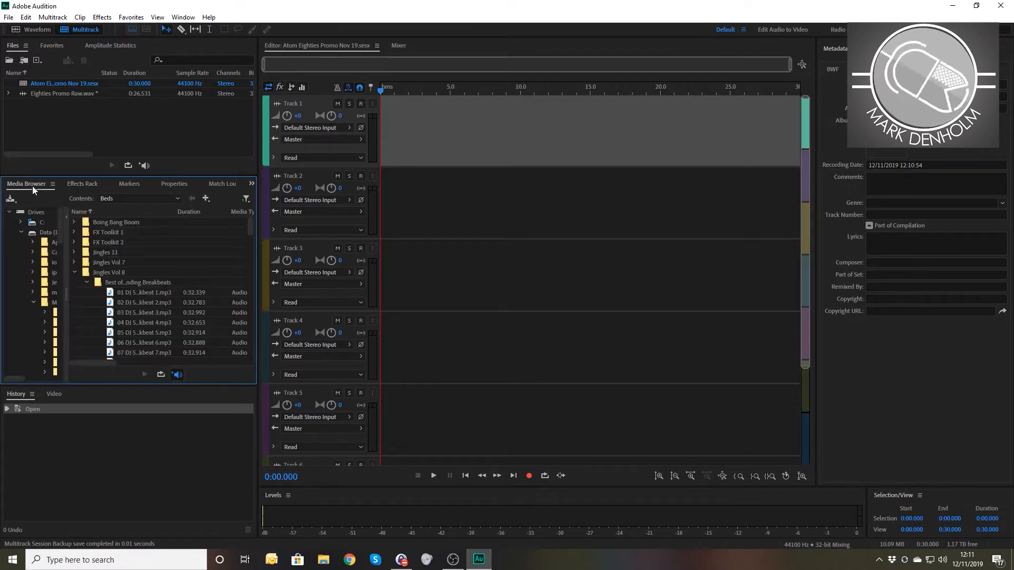
left_click(139, 296)
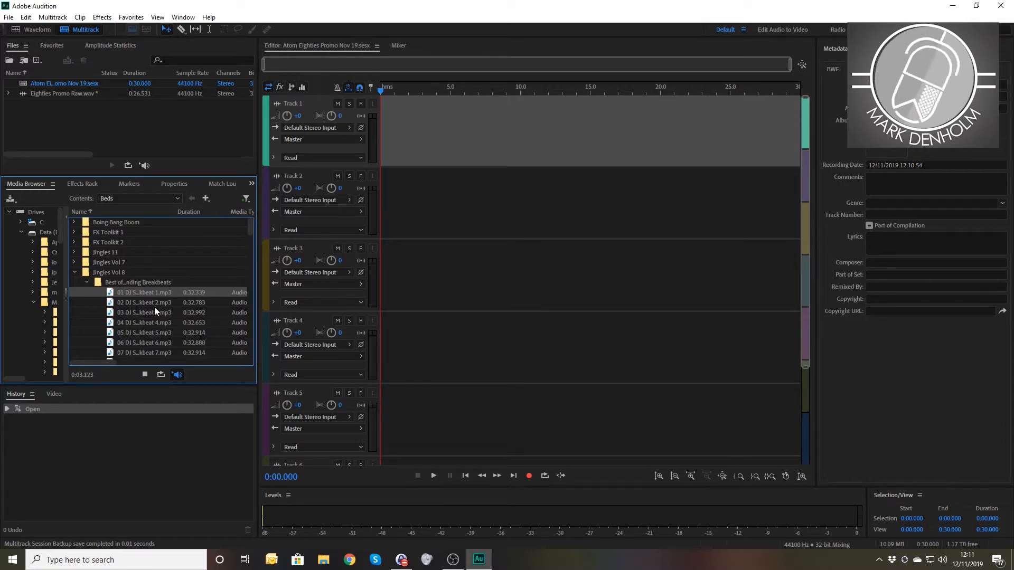
left_click(156, 303)
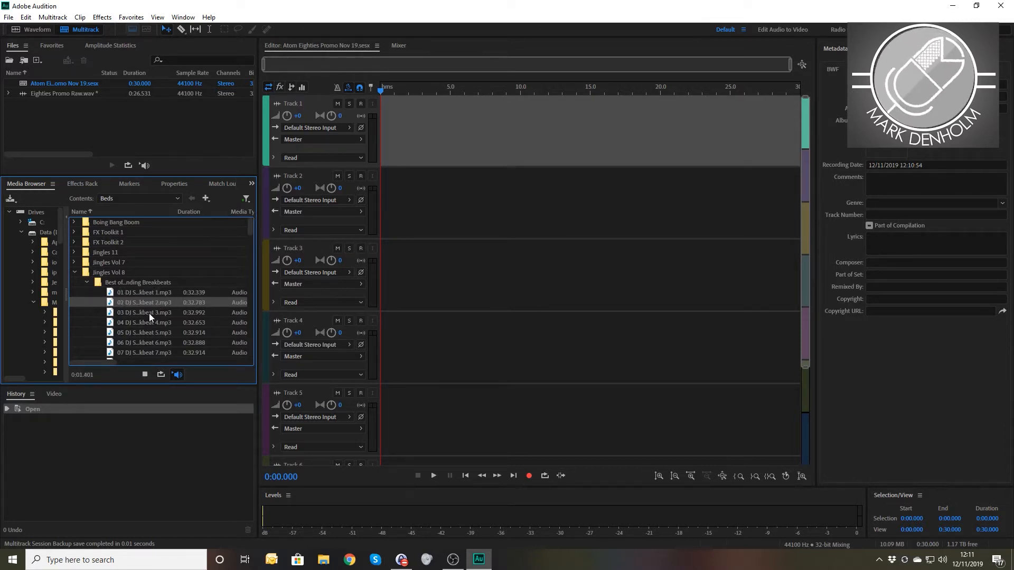
left_click(149, 312)
left_click(150, 321)
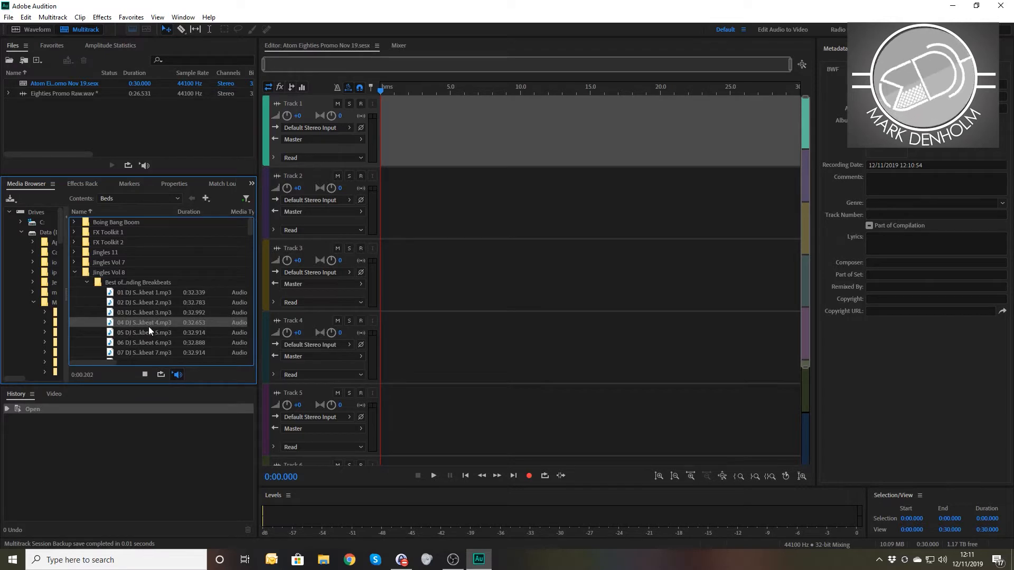
- Expand the Jingles Vol 7 breakbeats folder and audition breakbeats 1 to 7
left_click(74, 262)
left_click(89, 272)
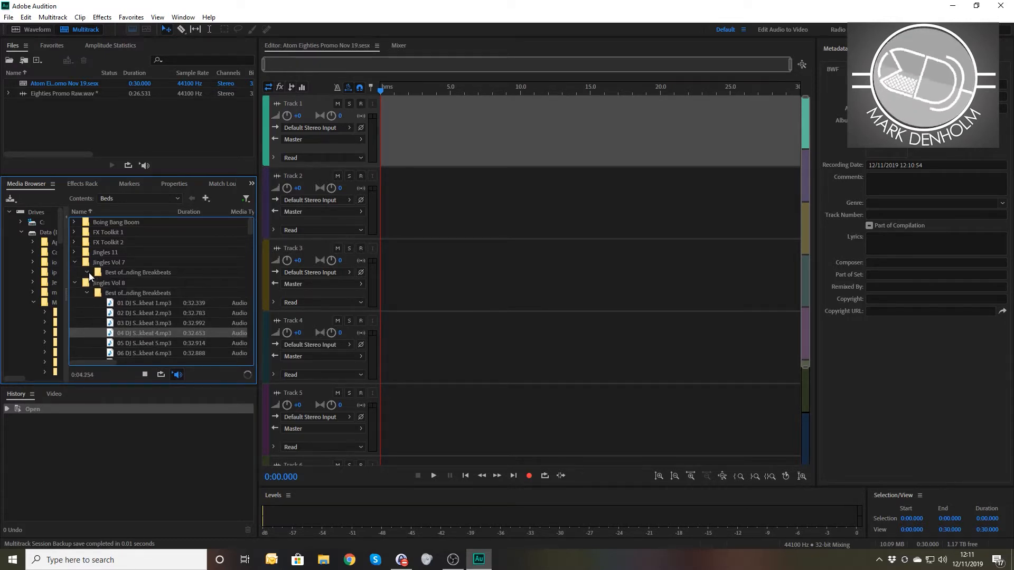
left_click(132, 285)
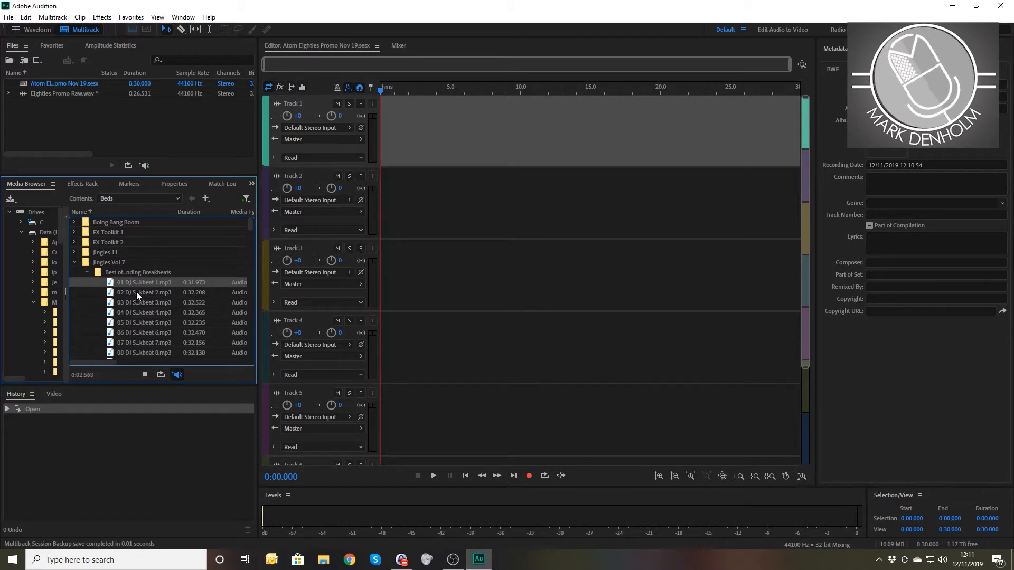
left_click(136, 292)
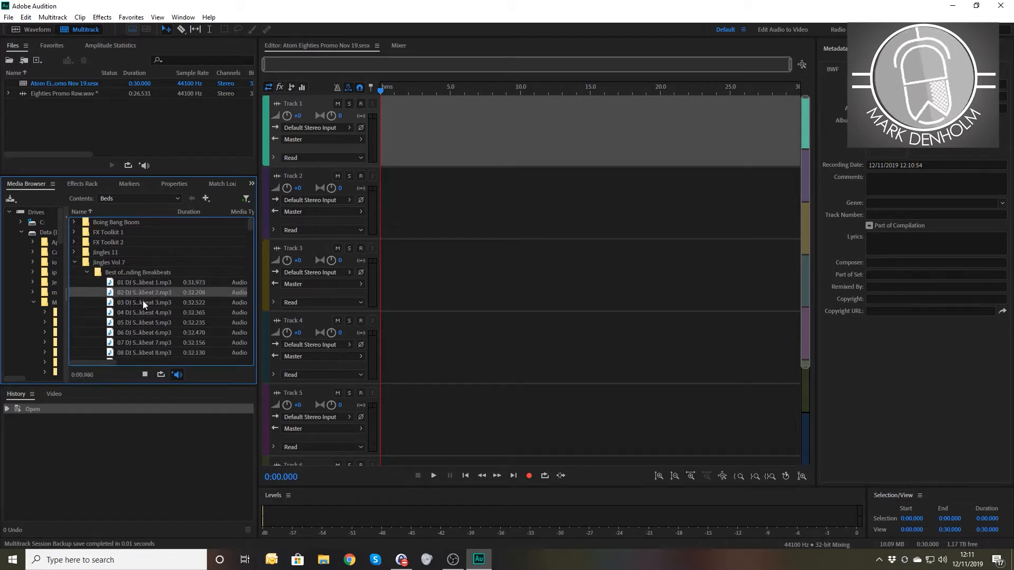
left_click(141, 303)
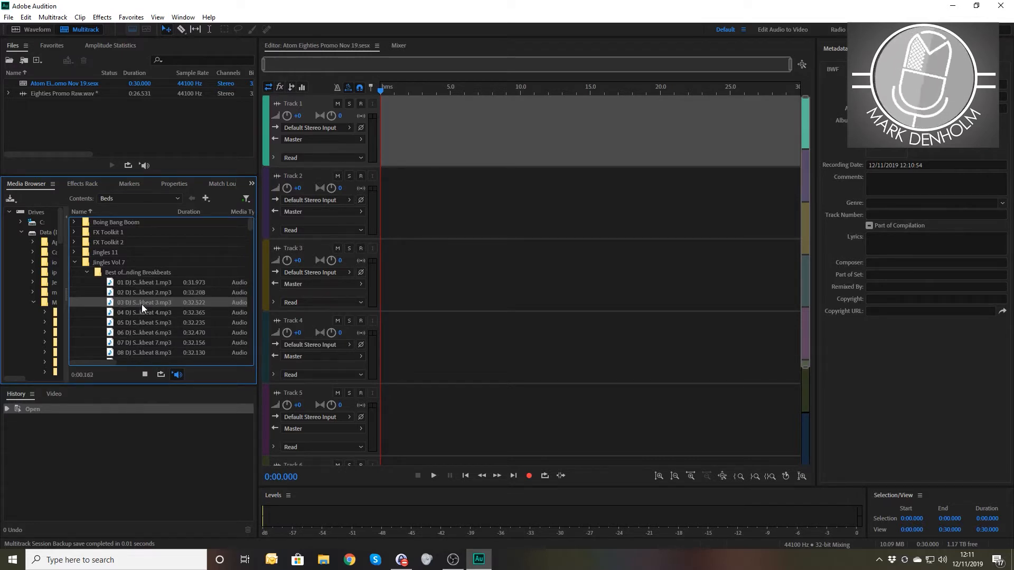
left_click(142, 312)
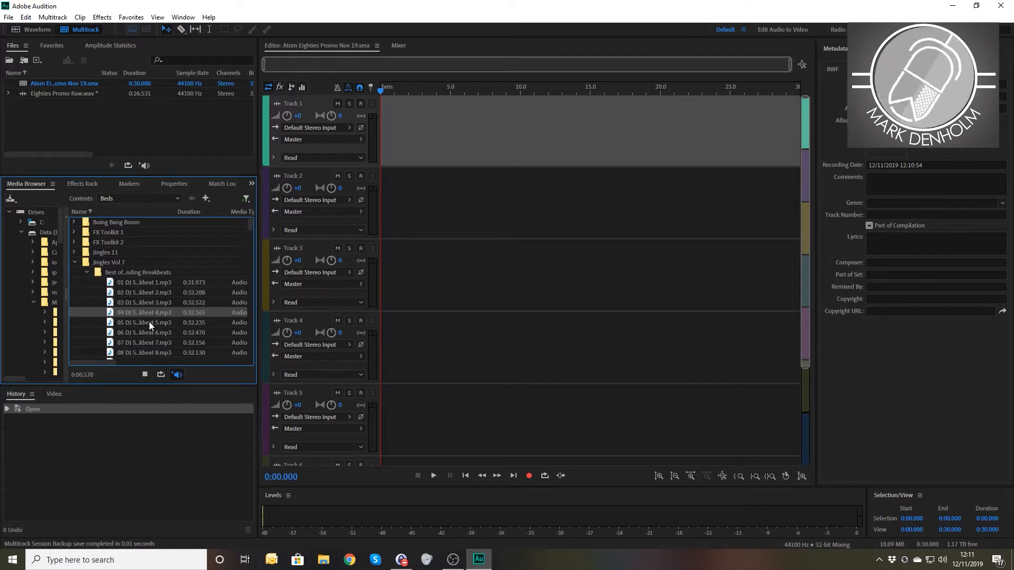
left_click(149, 322)
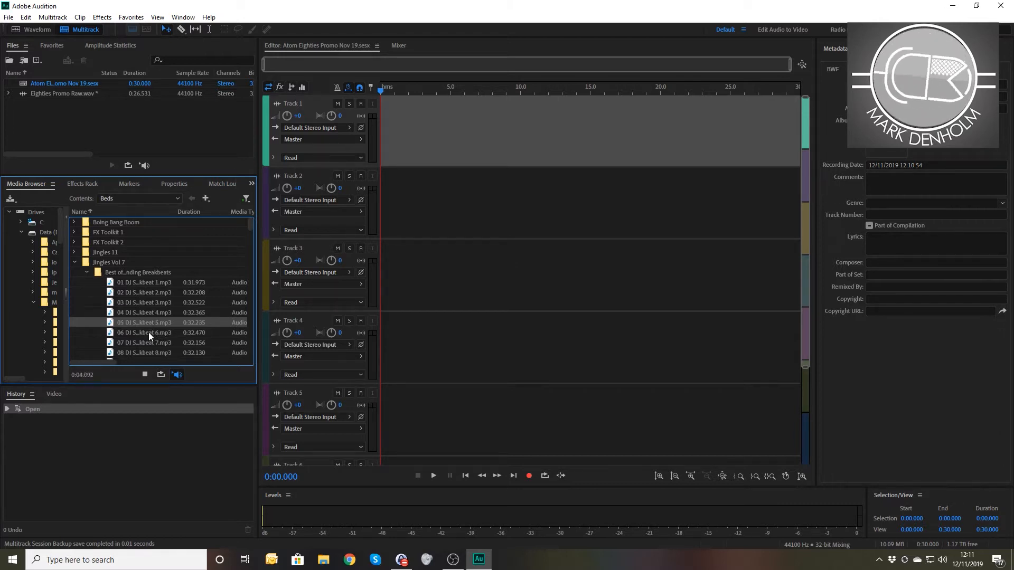
left_click(147, 331)
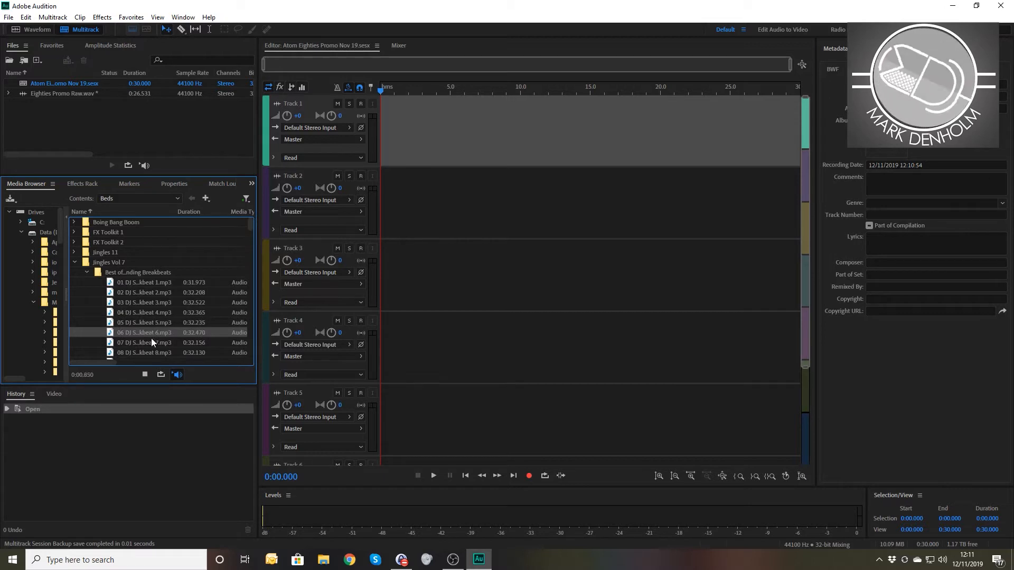
left_click(155, 343)
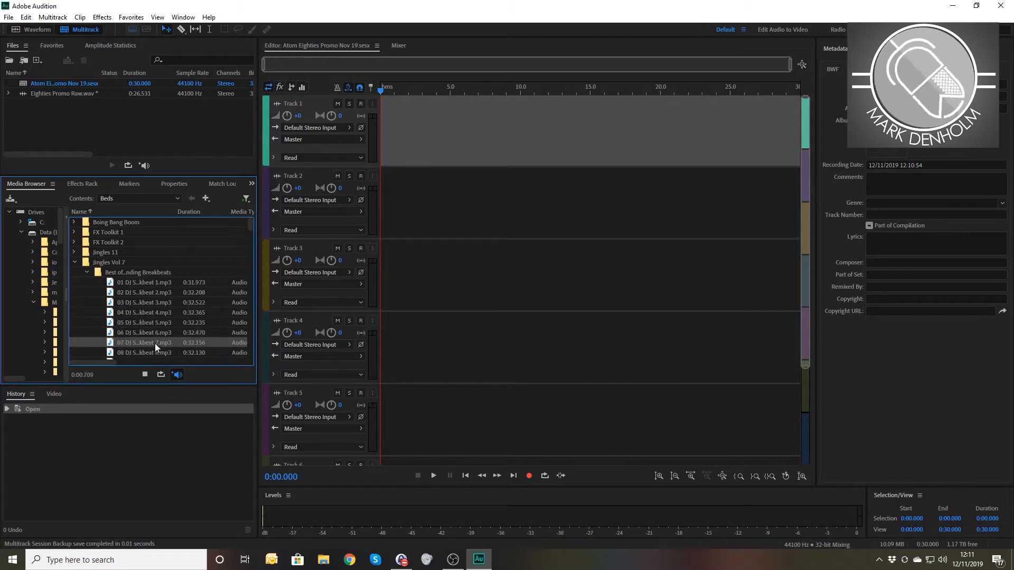
- Audition breakbeat 8 from Jingles Vol 7 and place it at the start of Track 1
scroll(154, 343, "down", 1)
left_click(143, 320)
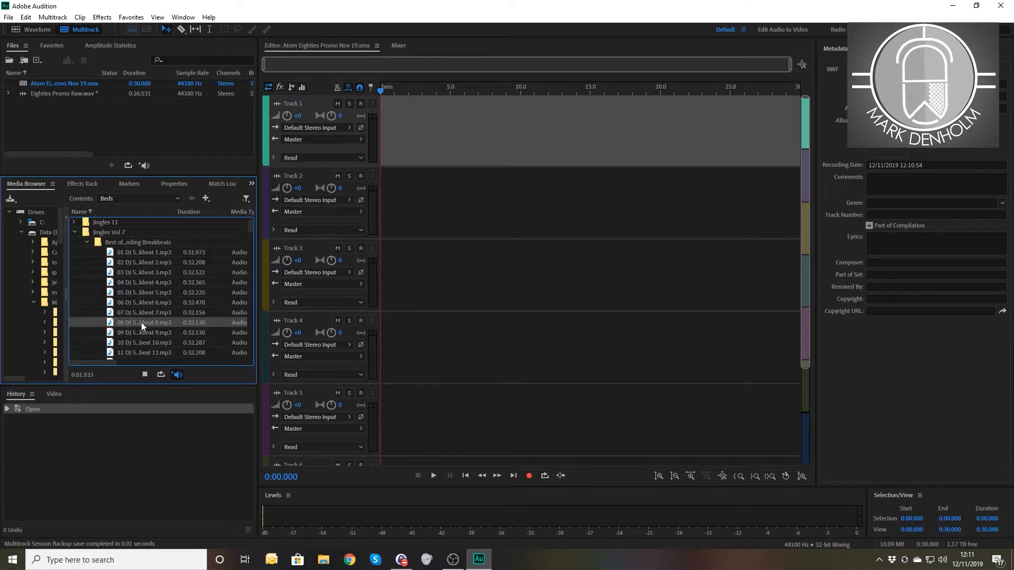
left_click_drag(141, 322, 340, 139)
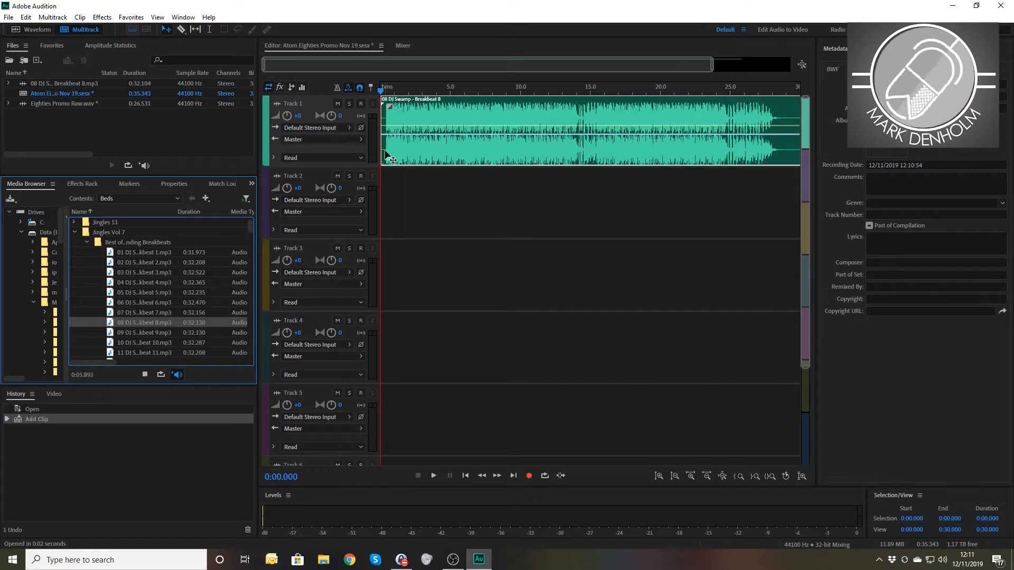
- Play the music bed from its start, then replay it from about 1.32 s to locate the voice entry point
left_click_drag(399, 90, 376, 85)
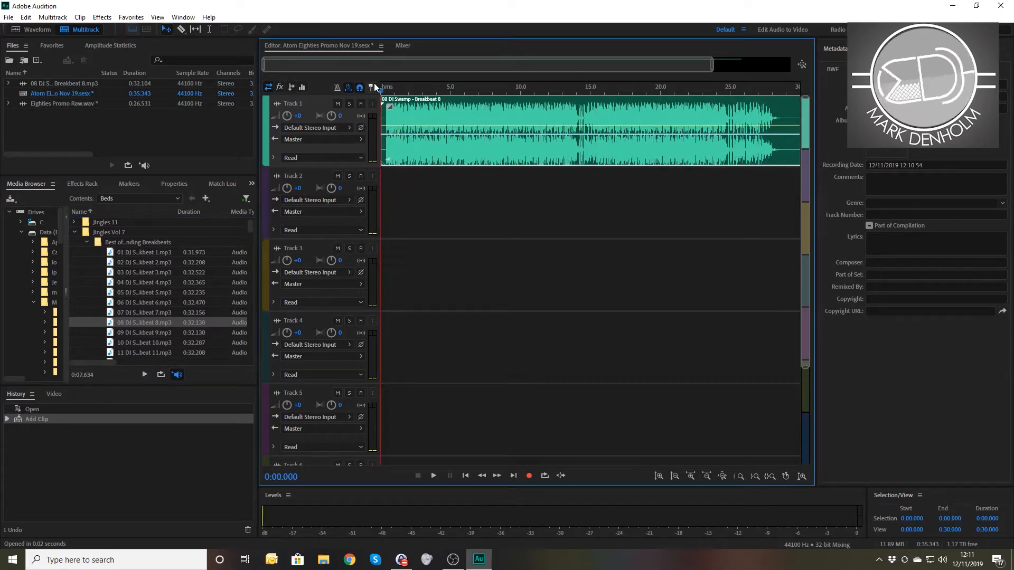
scroll(375, 87, "up", 10)
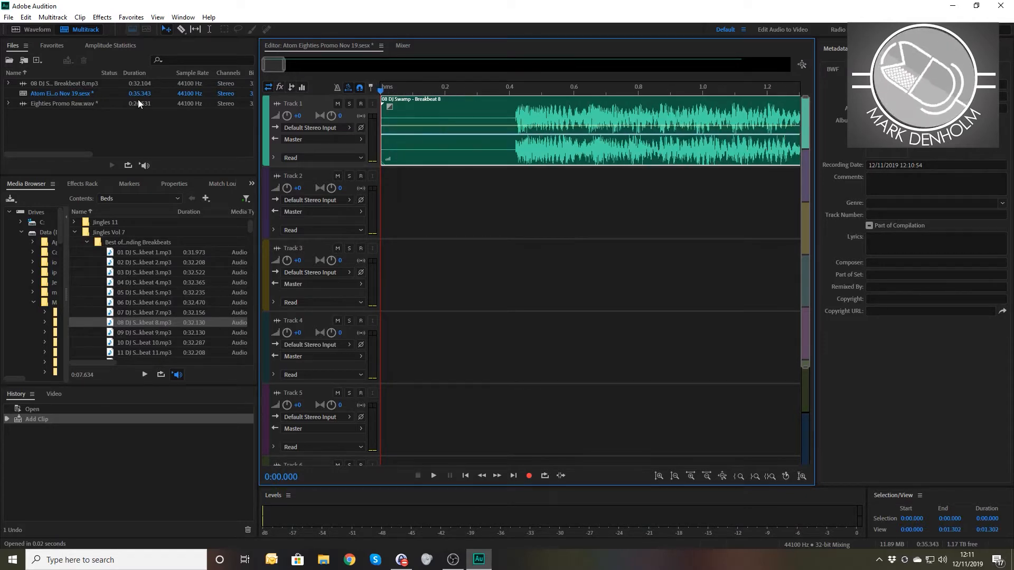
key("space")
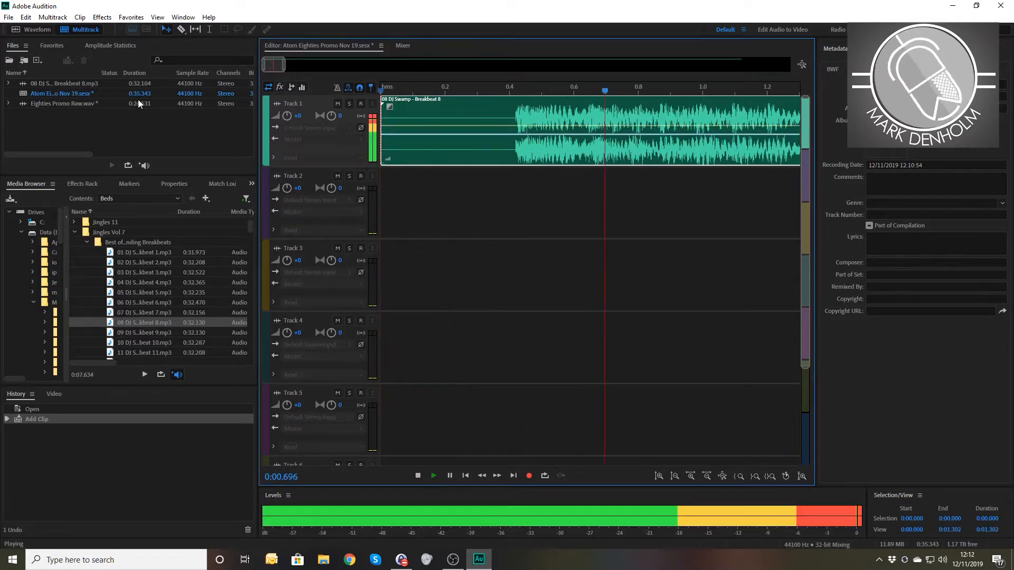
key("space")
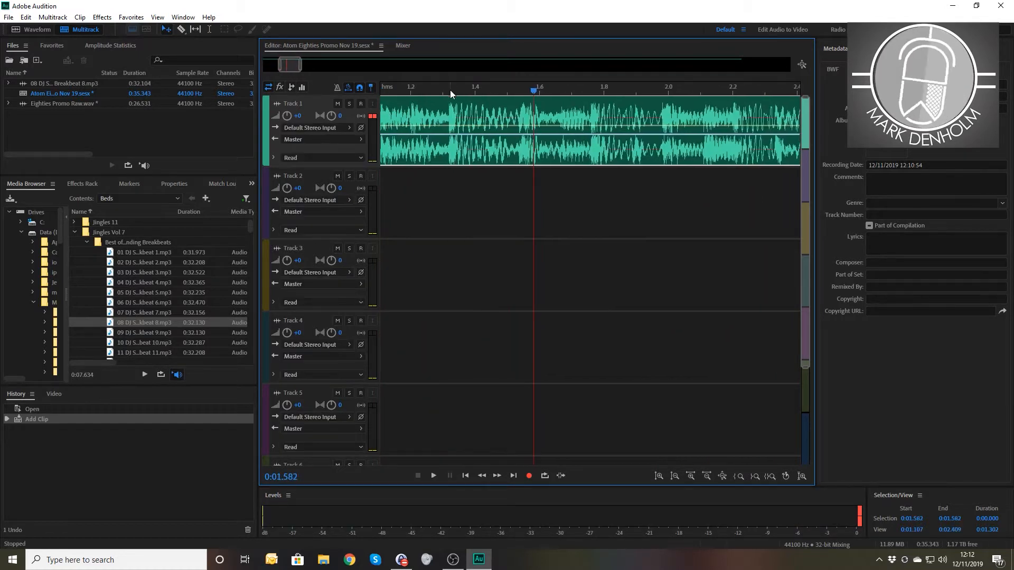
left_click(447, 92)
key("space")
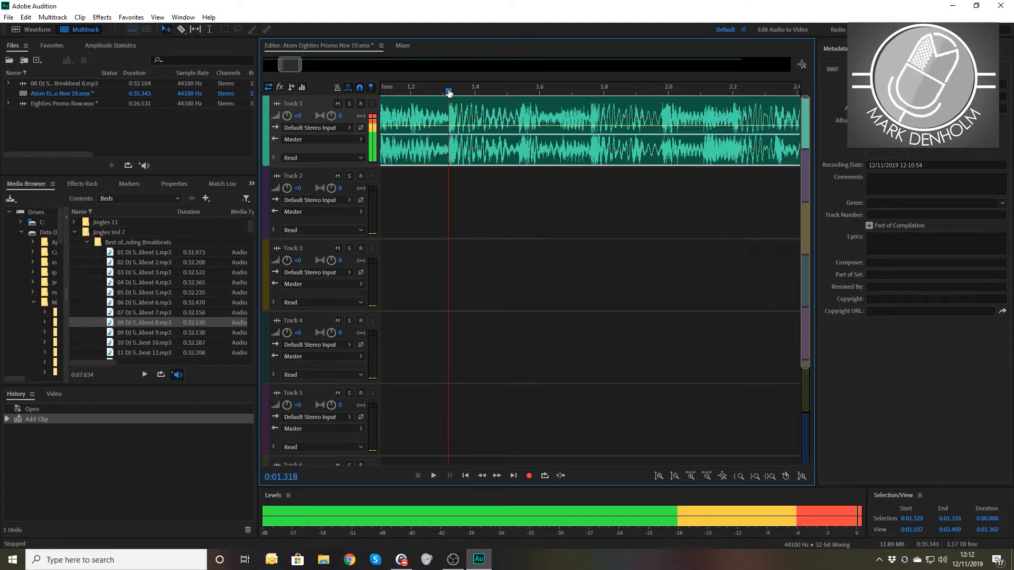
key("space")
- Place Eighties Promo Raw.wav on Track 2 starting at about 1.24 s and return the playhead to the session start
left_click_drag(59, 102, 423, 191)
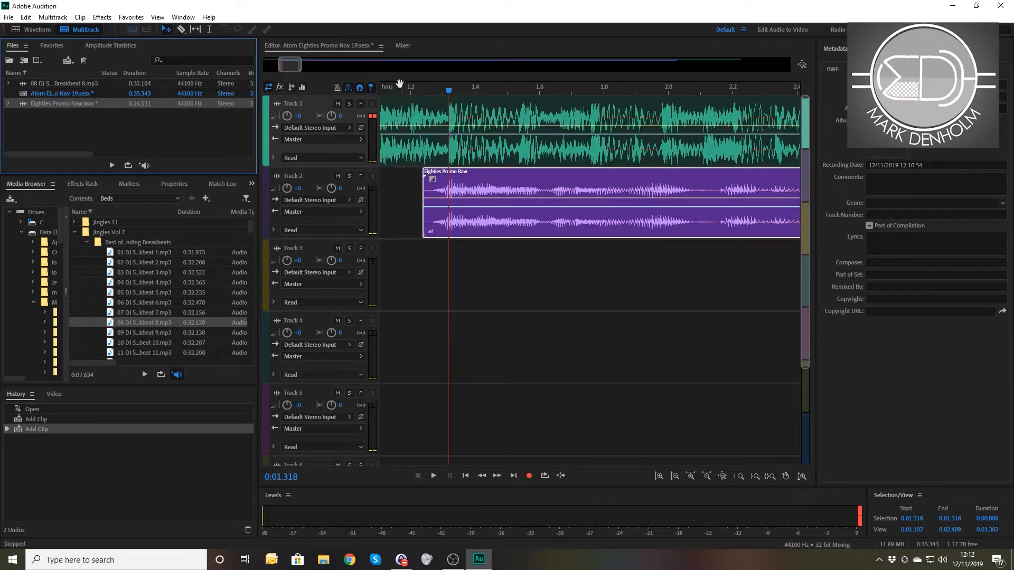
left_click(380, 90)
left_click_drag(378, 91, 358, 90)
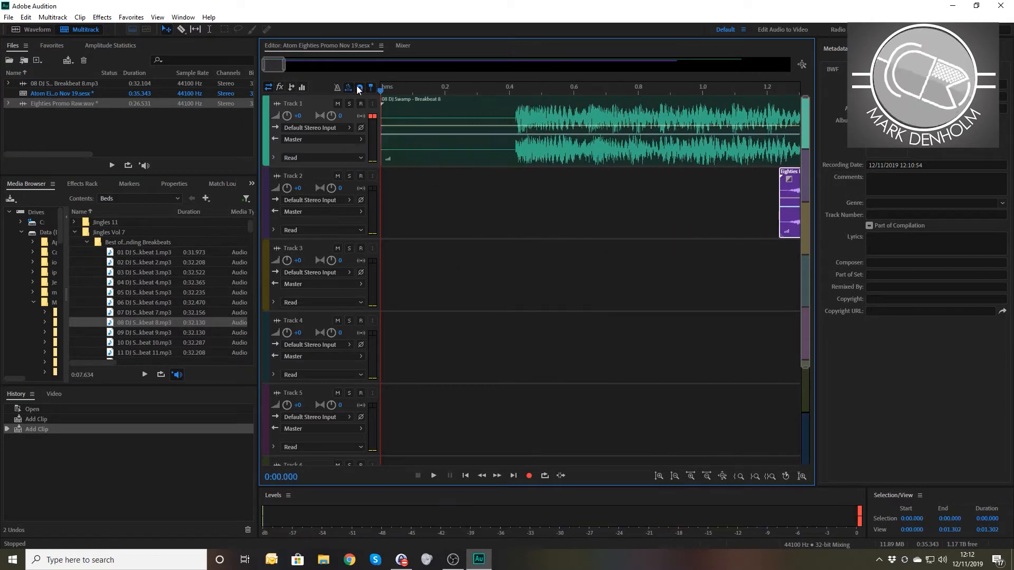
- Play the voice and music bed together from the session start, stop playback, and mute Track 1
key("space")
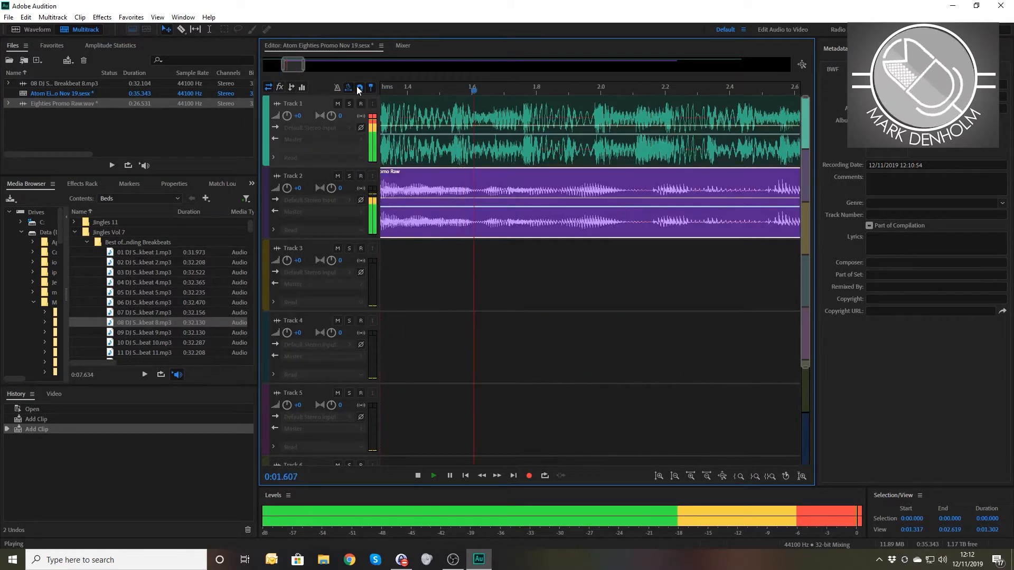
key("space")
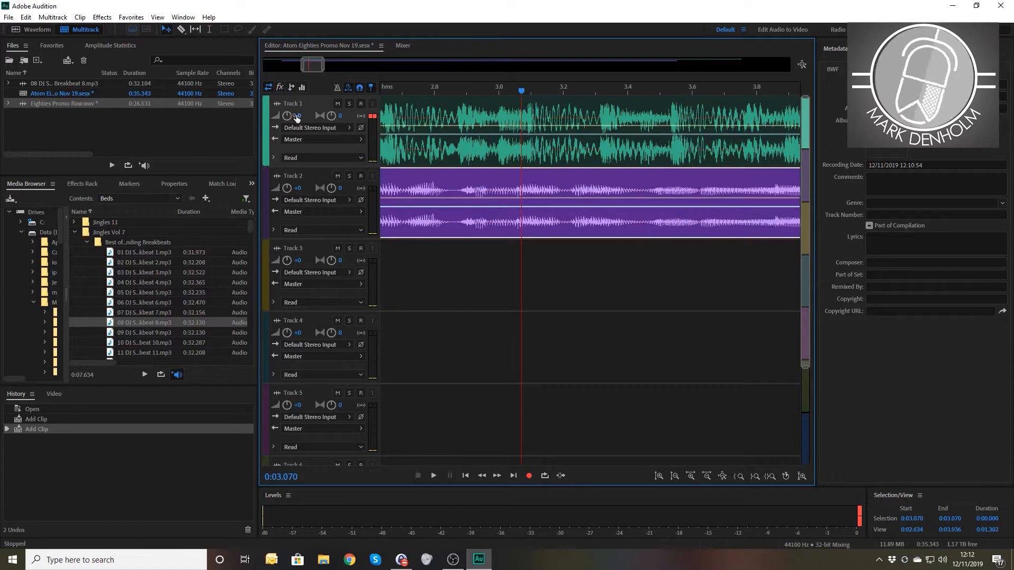
left_click(338, 103)
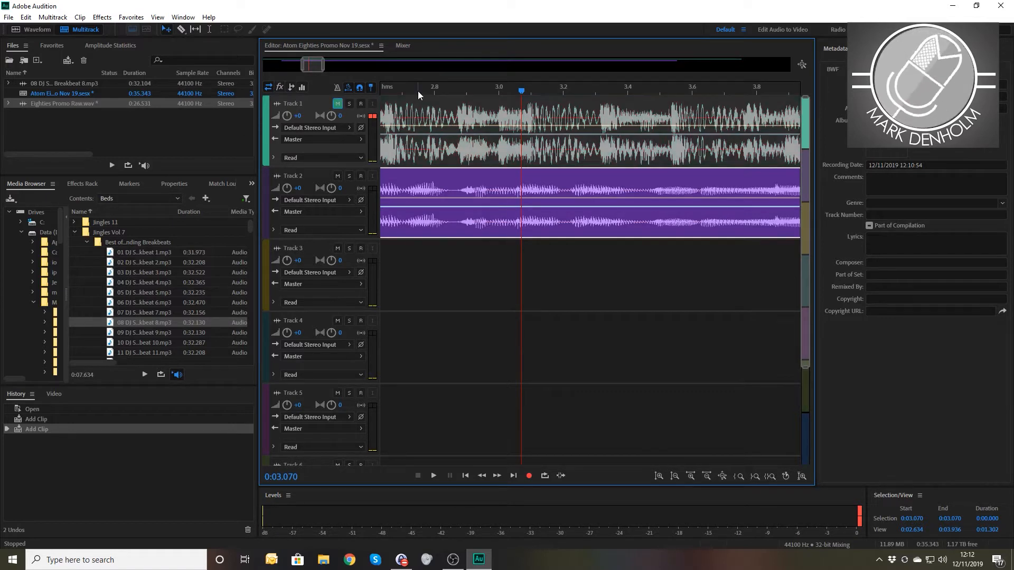
- Show the Effects Rack and play the voice from about 0.98 s, replaying it to locate the first split point
left_click_drag(415, 86, 348, 90)
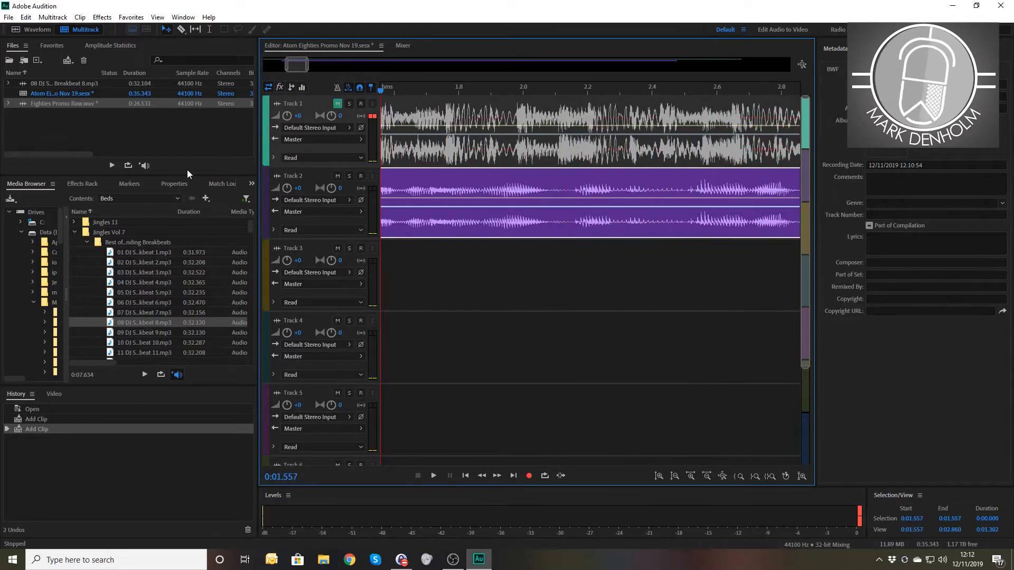
left_click(91, 185)
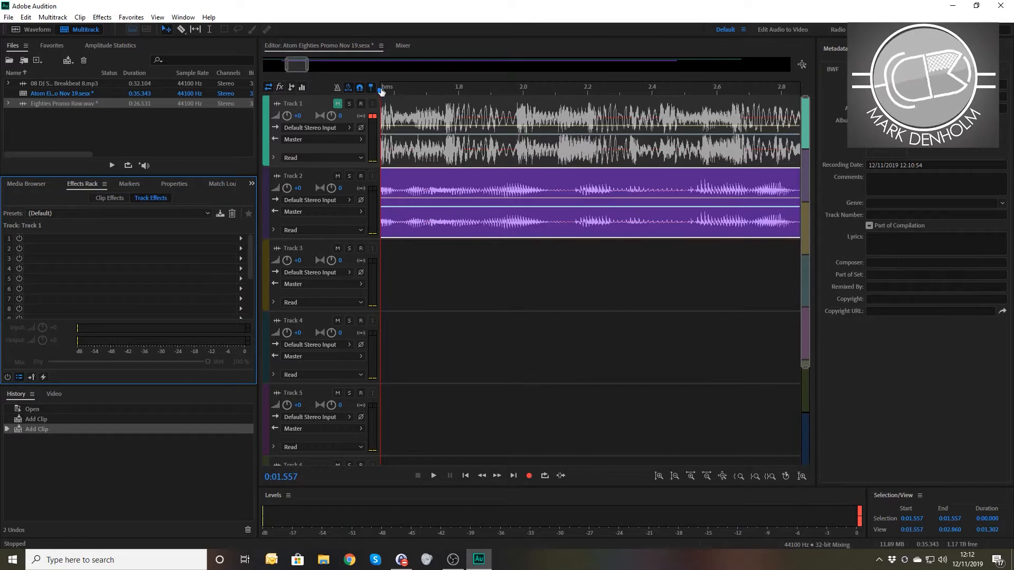
left_click_drag(378, 90, 698, 86)
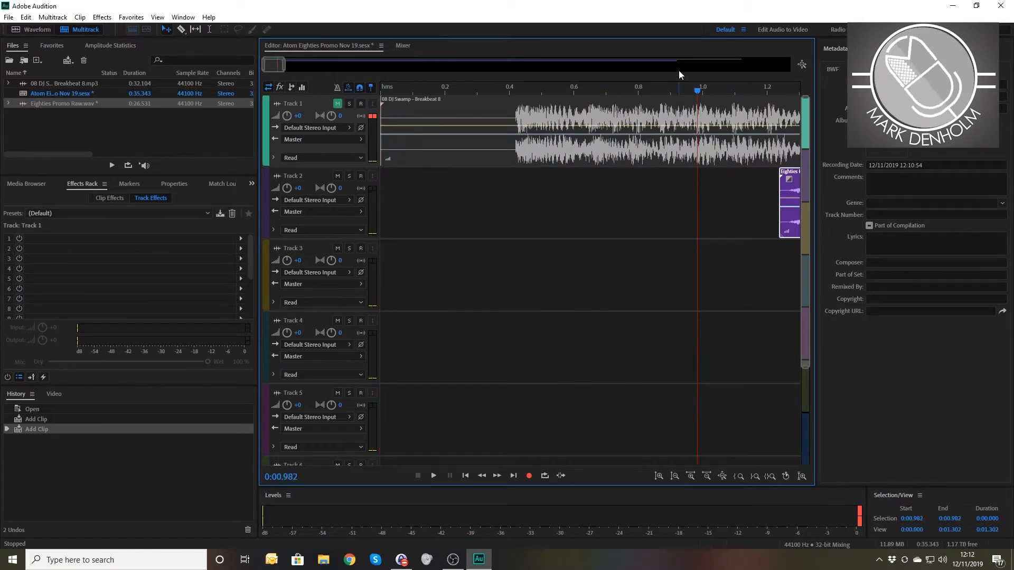
key("space")
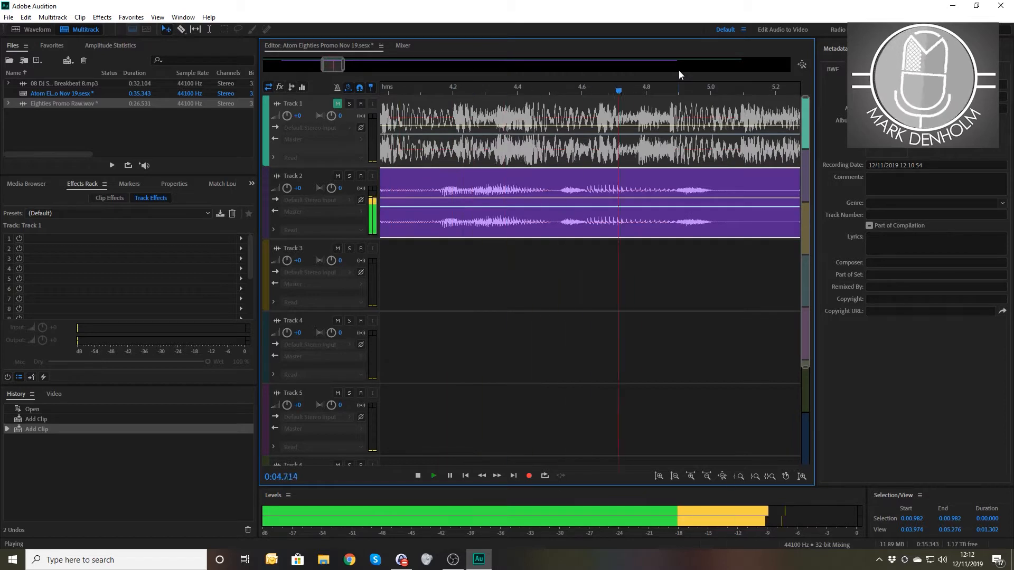
key("space")
key("j")
key("j")
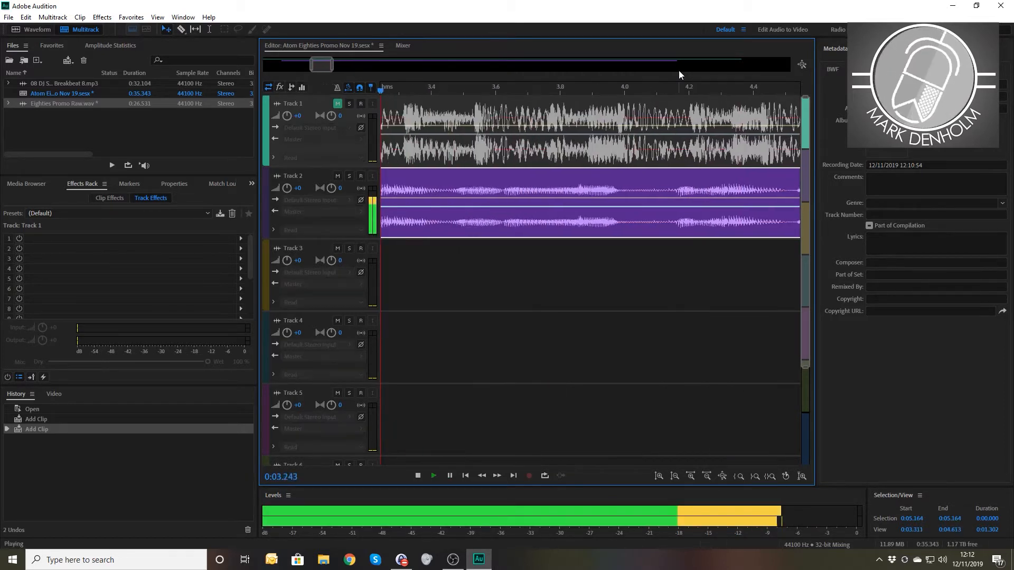
key("space")
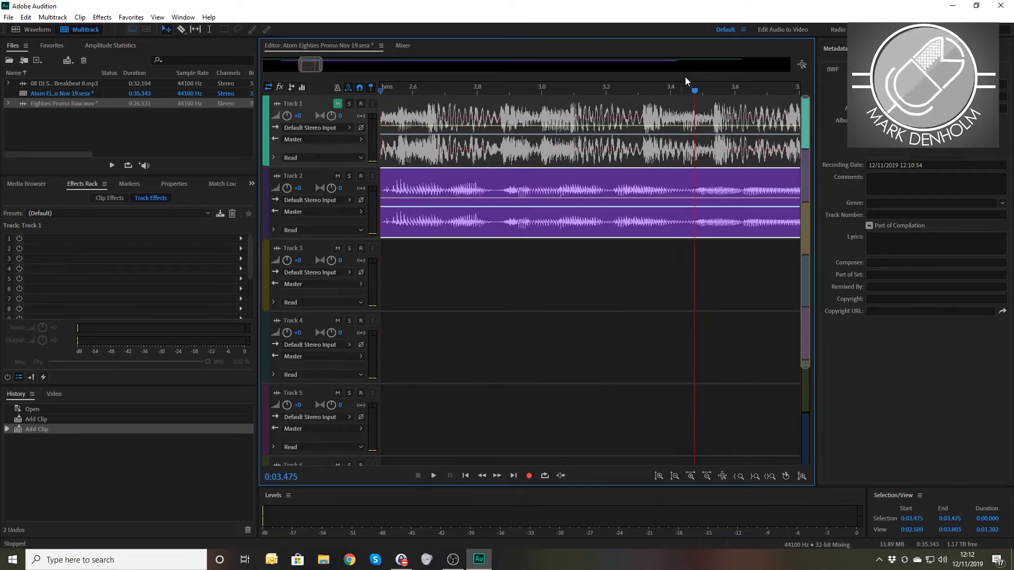
- Split the Track 2 voice clip at 0:03.436 and move the part after the split straight down to Track 3
left_click_drag(695, 91, 682, 91)
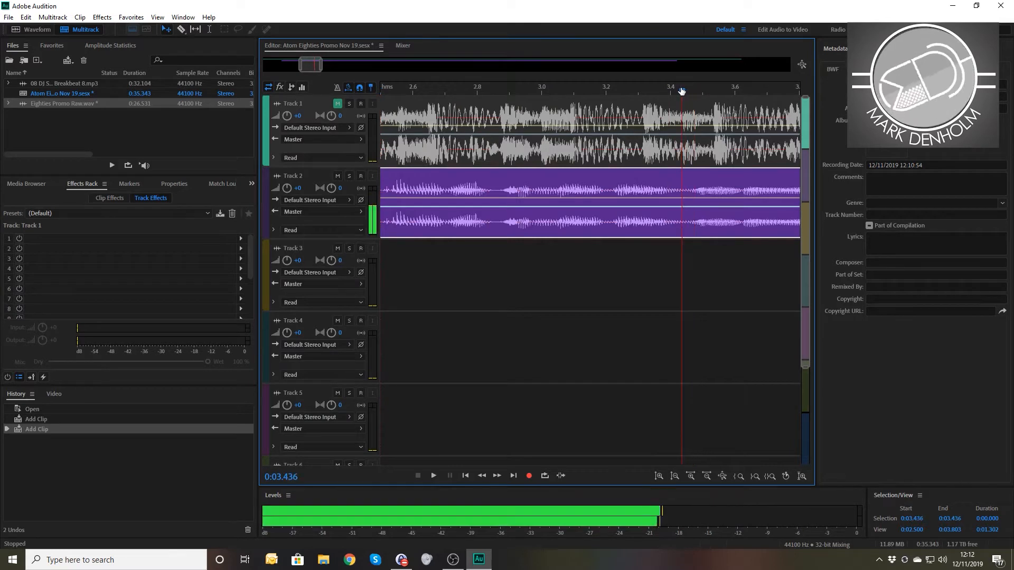
left_click(710, 188)
key("ctrl+k")
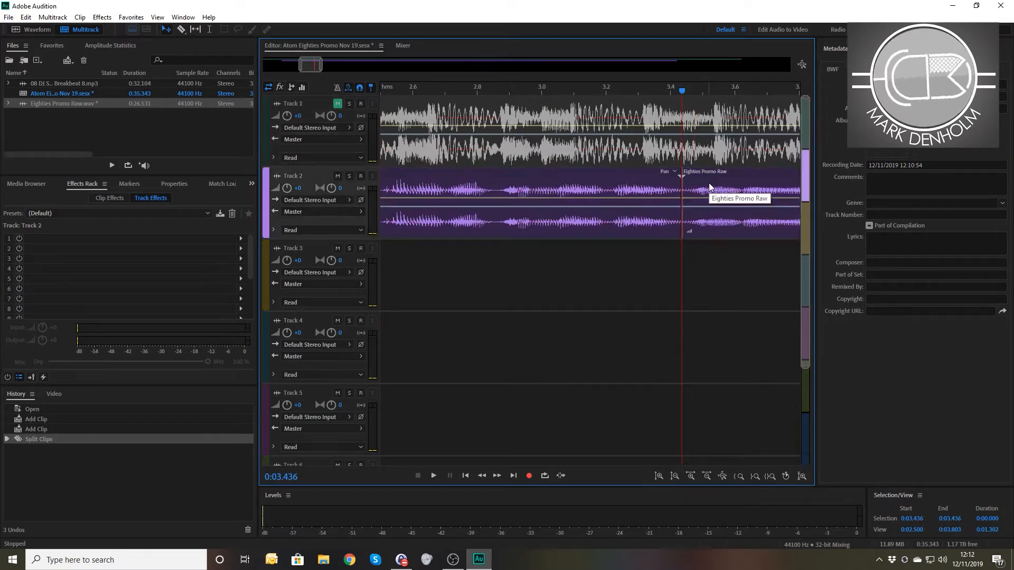
left_click_drag(710, 188, 710, 262)
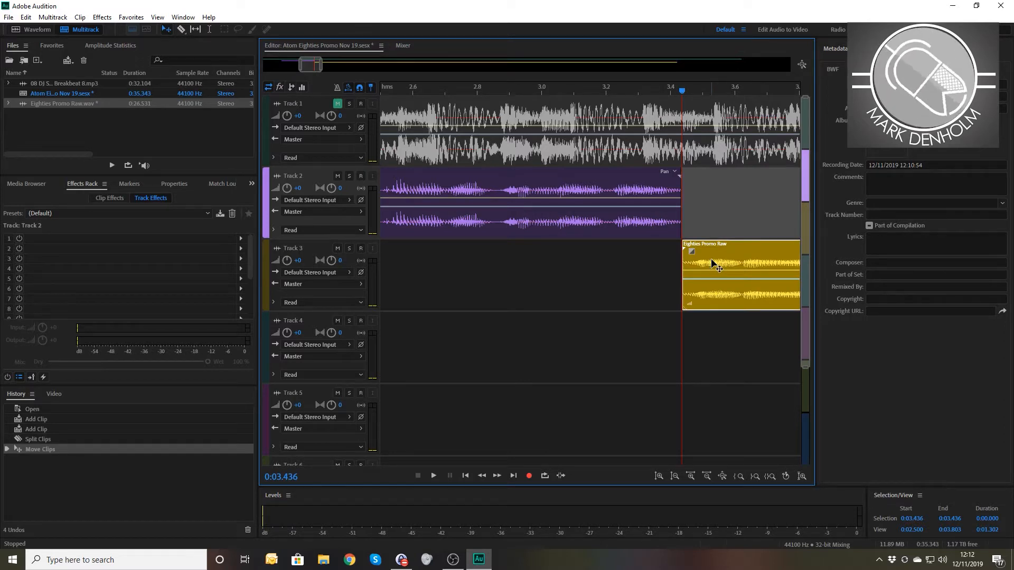
- Split the Track 3 voice clip at 0:05.113 and move the part after the split back up to Track 2
key("space")
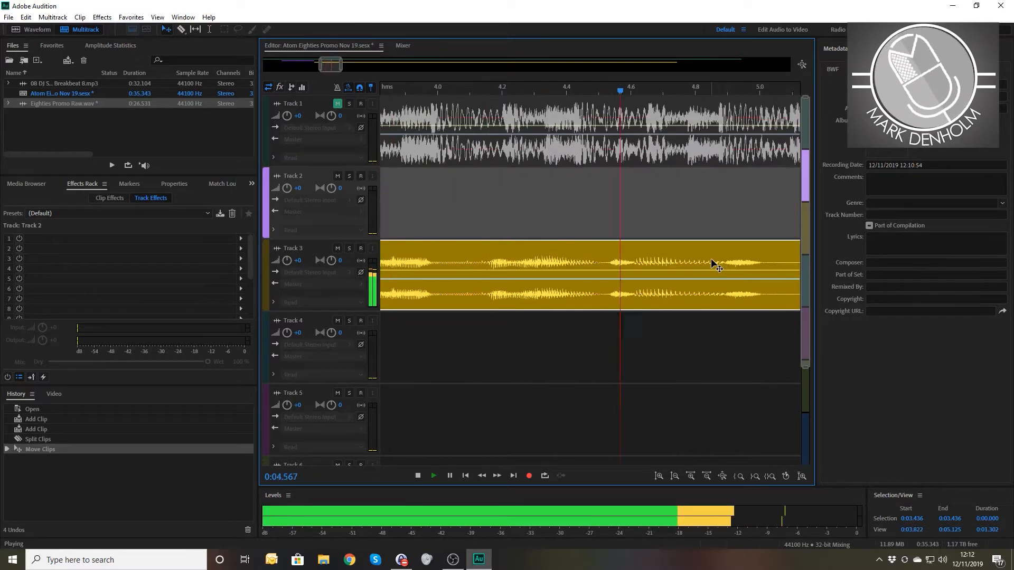
left_click(790, 264)
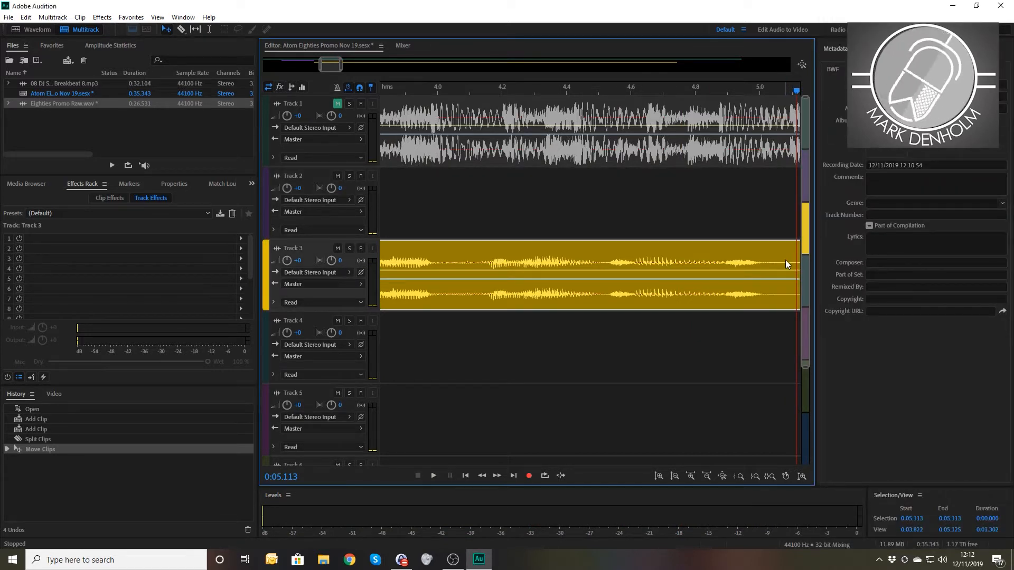
key("ctrl+k")
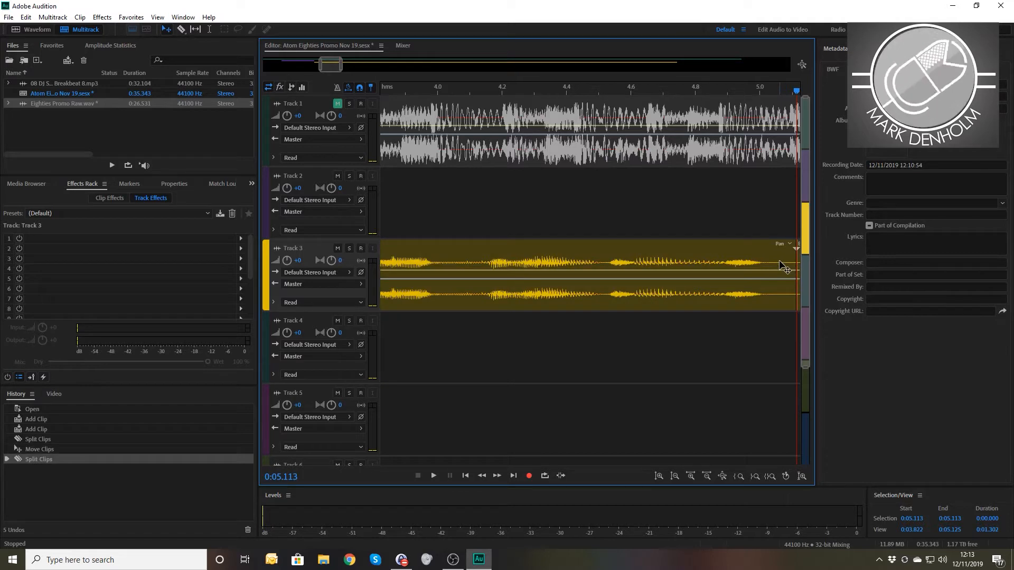
key("minus")
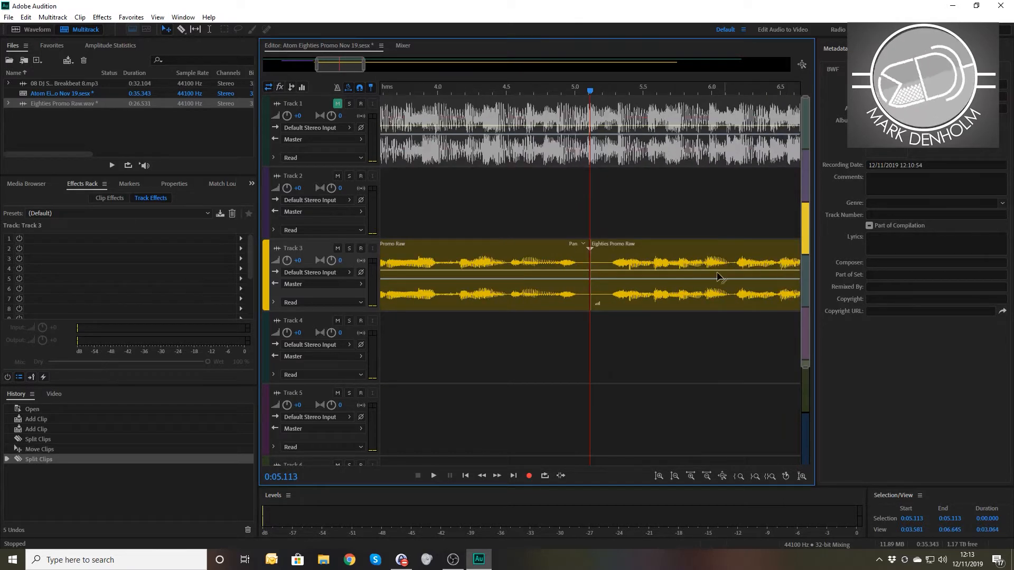
left_click_drag(670, 269, 669, 197)
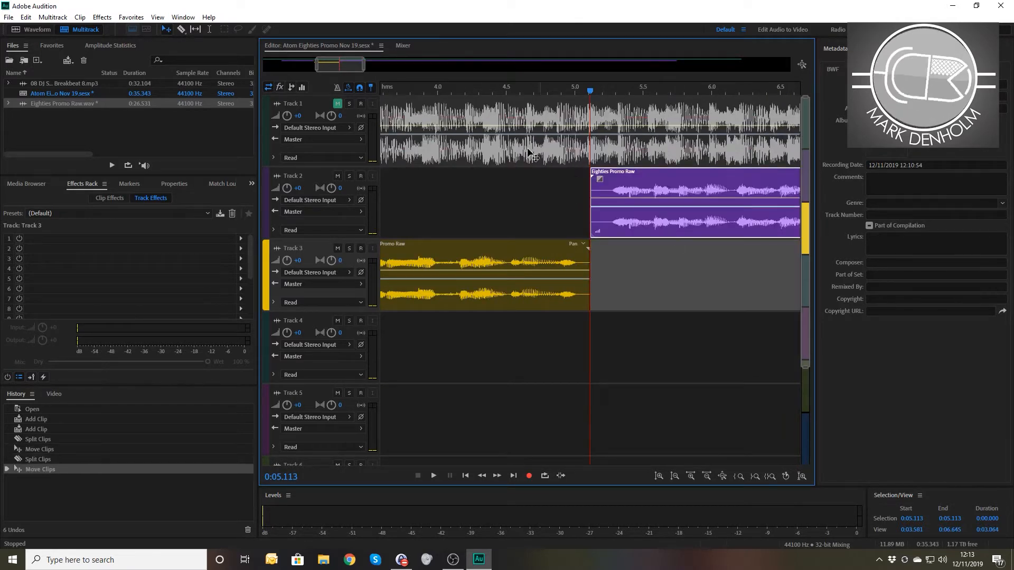
- Move the long second voice clip on Track 2 along the timeline so it starts at about 8 s
left_click(412, 87)
left_click_drag(412, 88, 442, 82)
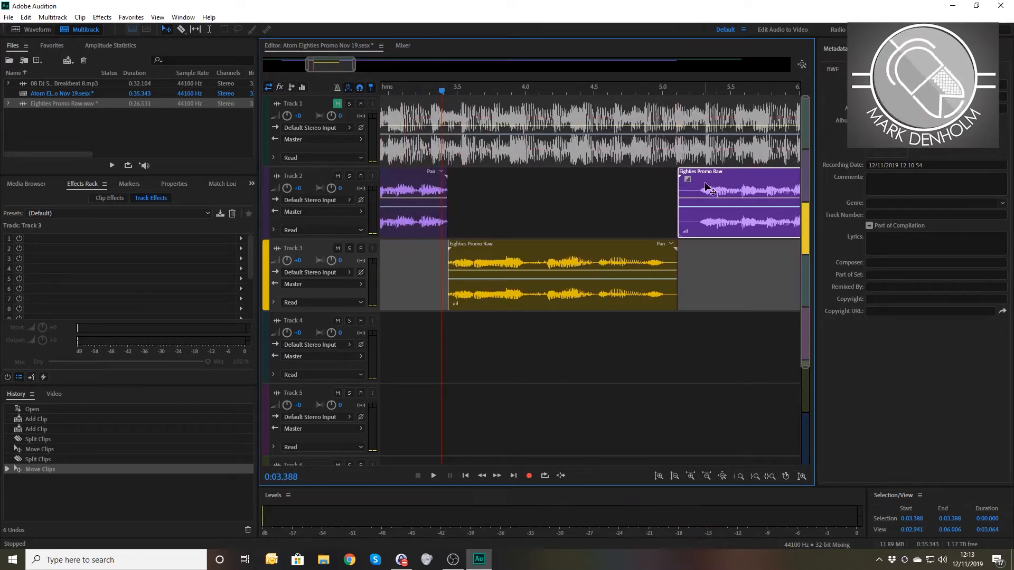
mouse_move(719, 190)
left_mouse_down()
mouse_move(814, 191)
mouse_move(722, 189)
left_mouse_up()
scroll(712, 174, "down", 5)
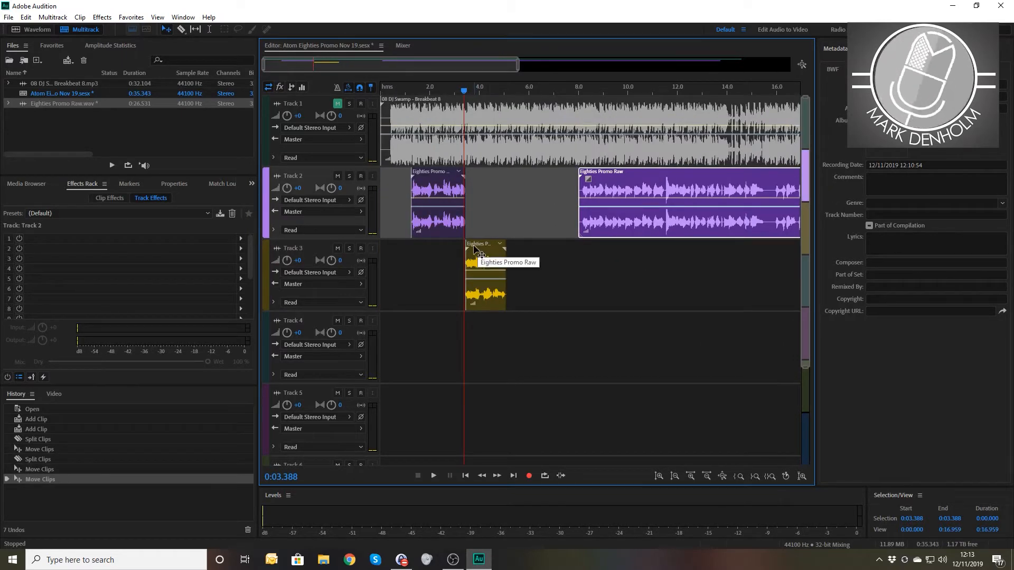
- Copy the short Track 3 voice clip and place the copy on Track 4 directly after the original's end
left_click(481, 253)
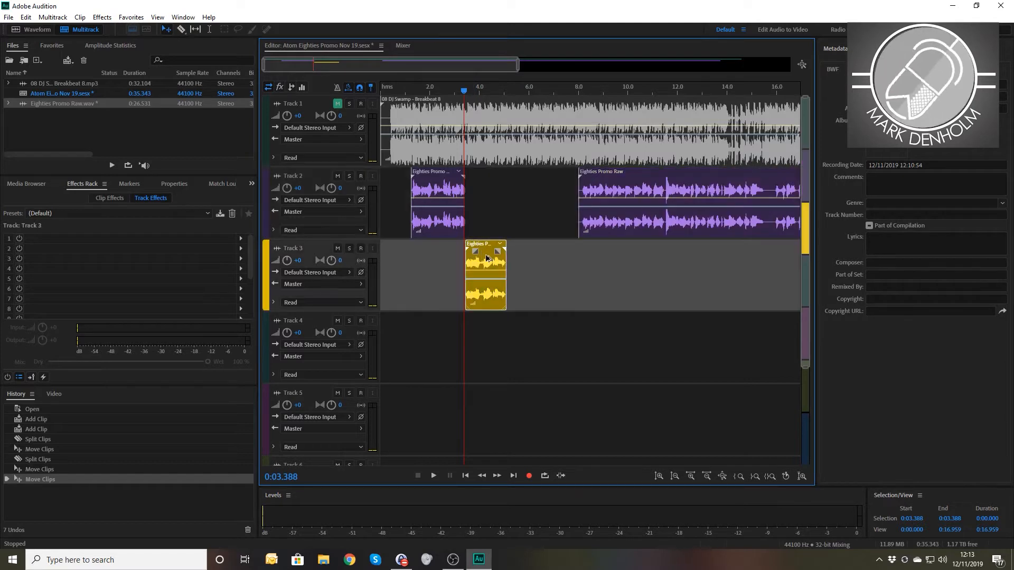
right_click(484, 253)
left_click(477, 243)
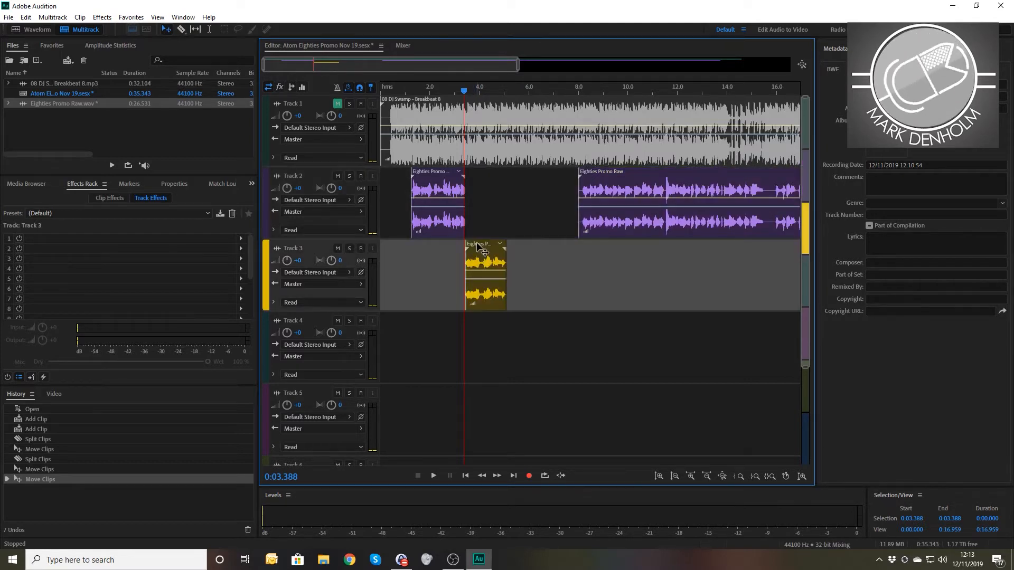
left_click(478, 246)
left_click_drag(477, 246, 525, 322)
left_click(557, 249)
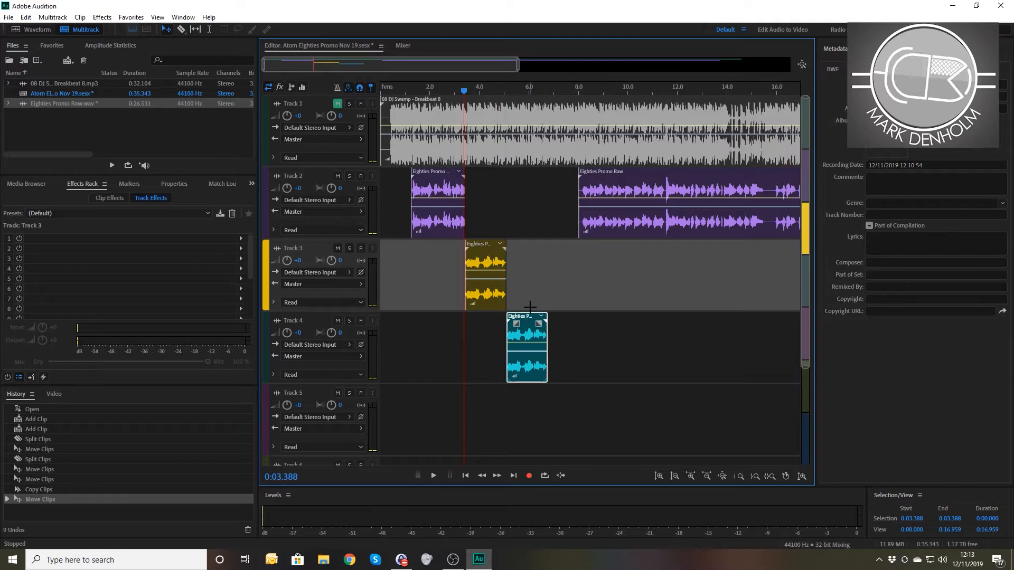
- Shift the copied clip on Track 4 slightly earlier to about 5.0 s so it overlaps the end of the Track 3 clip
key("equal")
key("equal")
key("equal")
key("equal")
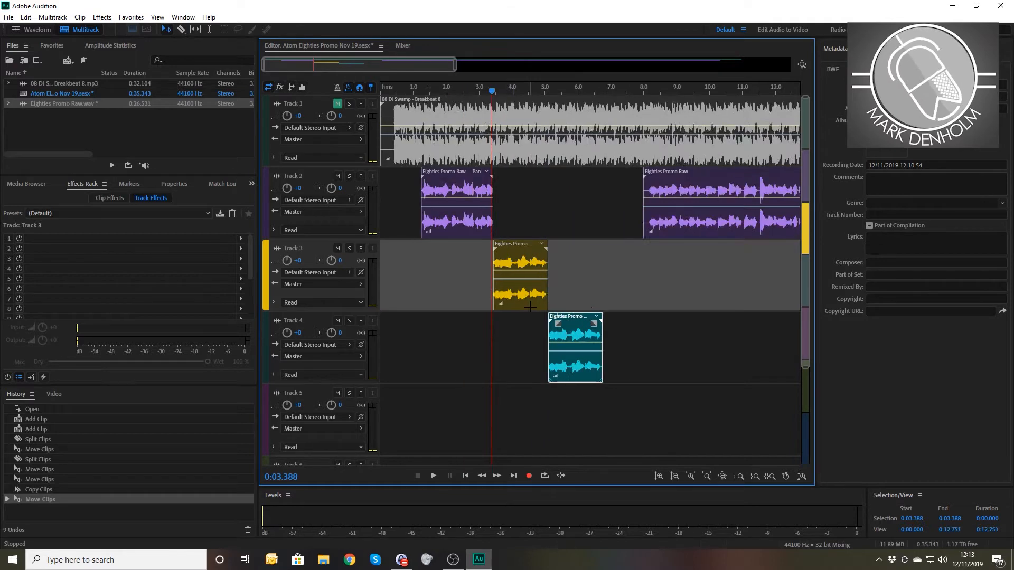
left_click_drag(788, 328, 773, 328)
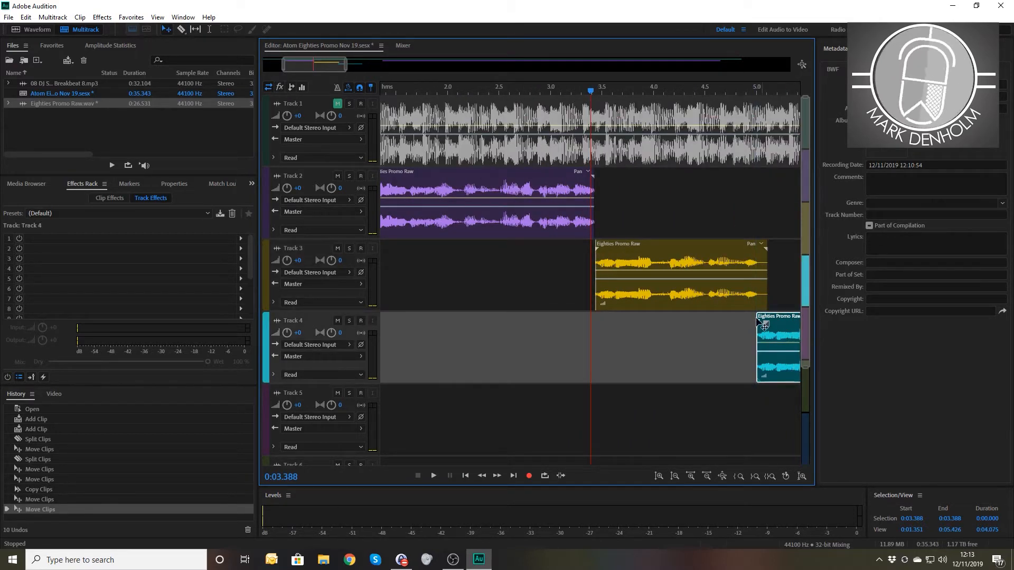
- Play the voice clips from about 0.75 s to the end of the Track 4 copy to check their timing
left_click_drag(401, 89, 445, 94)
key("space")
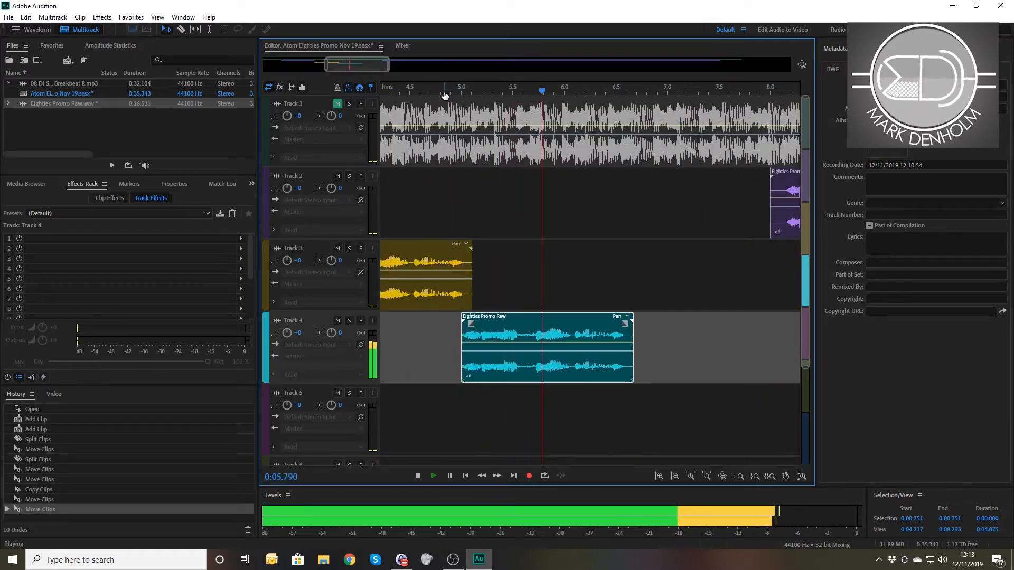
key("space")
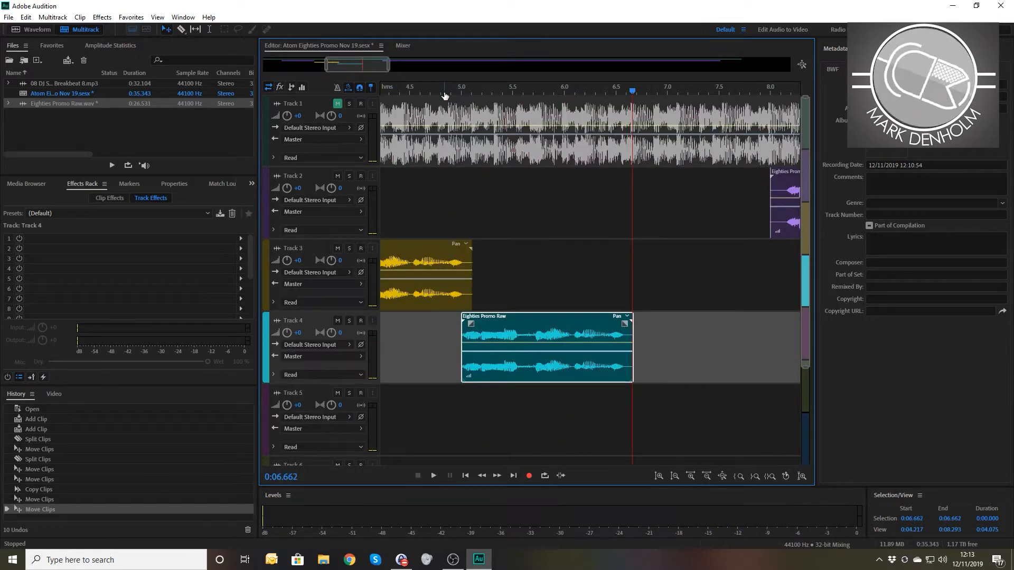
- Add a bus track below Track 6 and rename it Vocal Bus
scroll(444, 95, "down", 4)
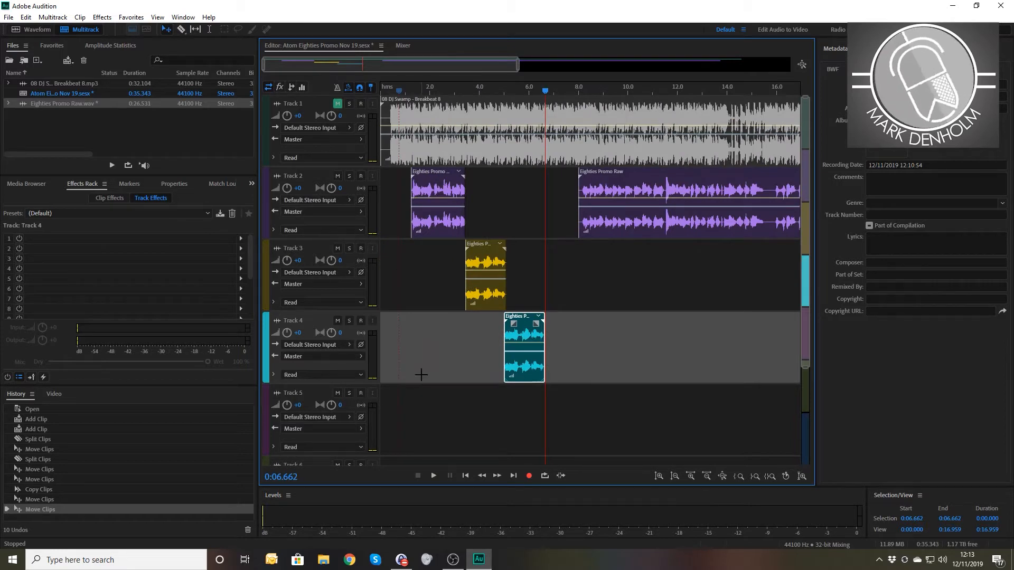
left_click(409, 412)
scroll(410, 407, "down", 3)
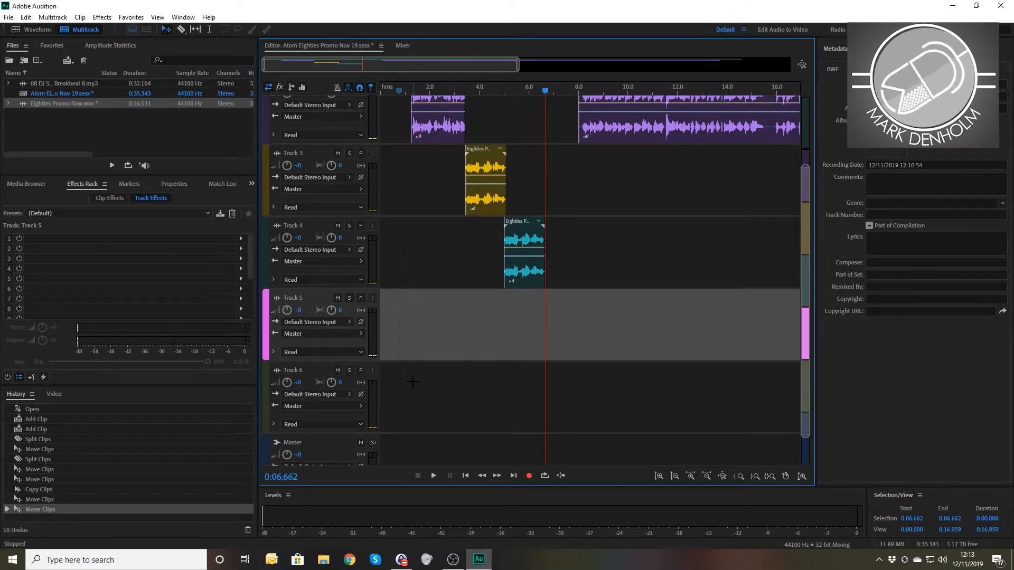
scroll(413, 382, "down", 1)
left_click(427, 362)
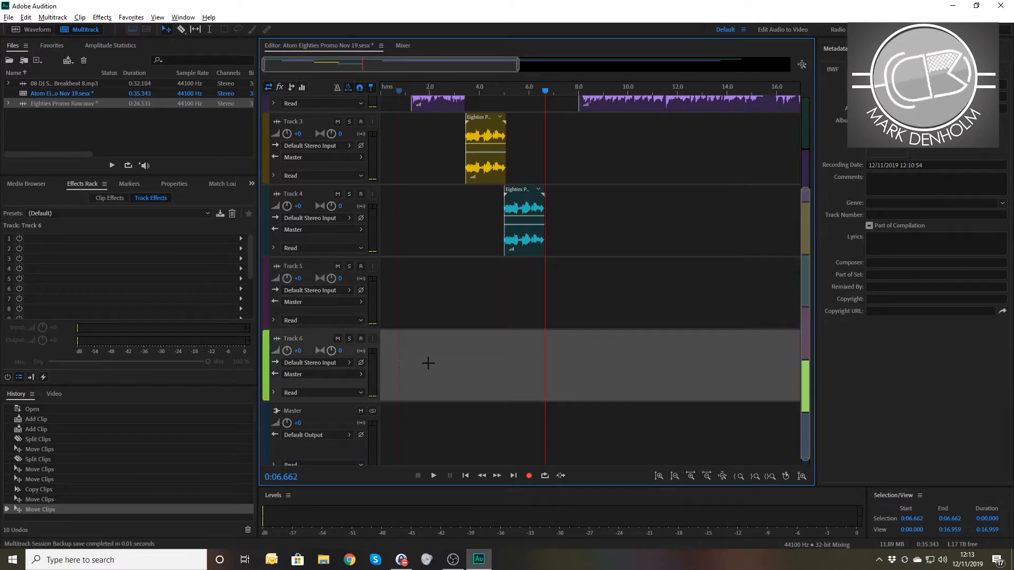
key("alt+b")
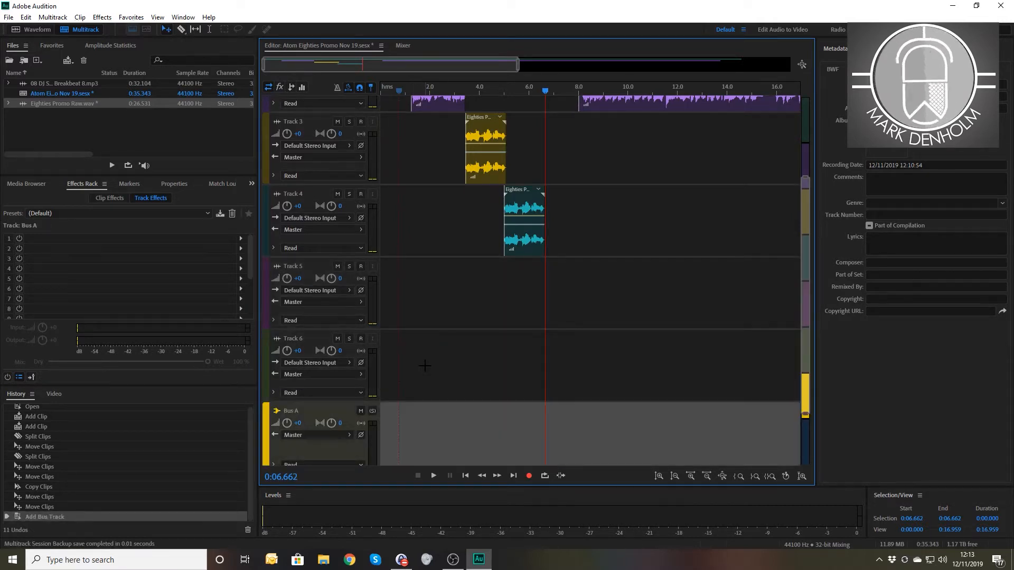
left_click(294, 413)
type("Vocal")
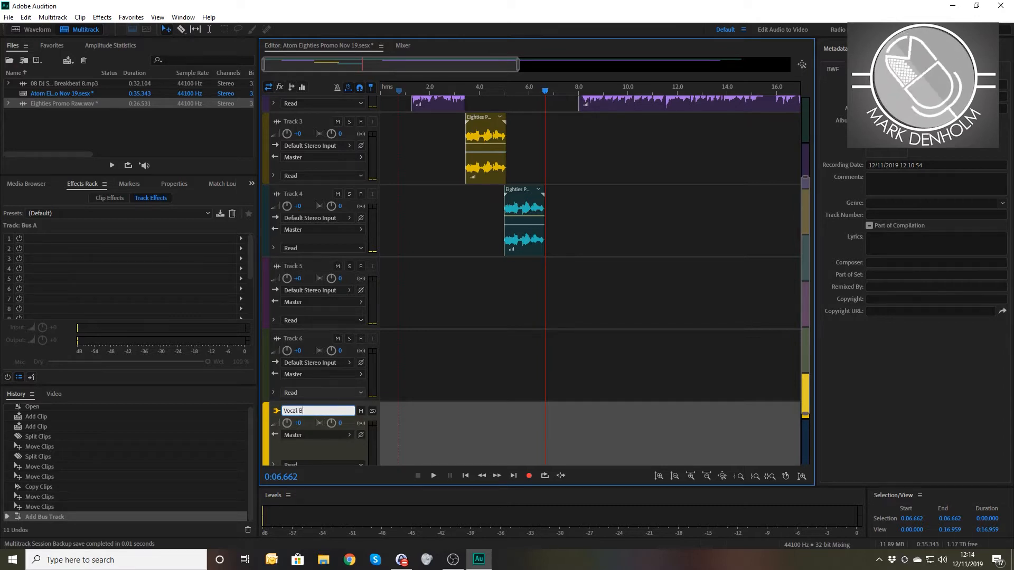
key("Return")
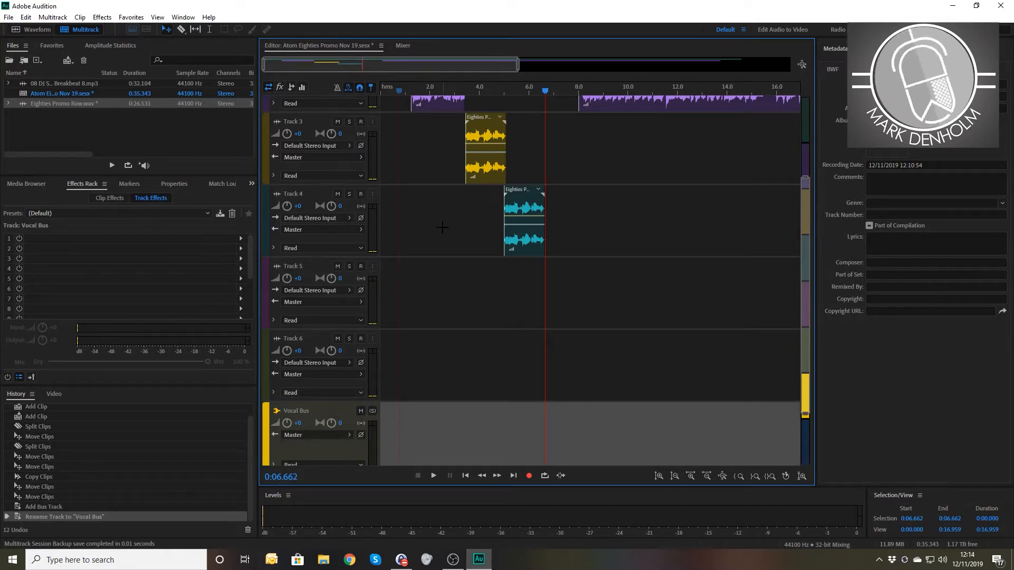
- Route the outputs of Tracks 2, 3 and 4 to the Vocal Bus
left_click(433, 231)
scroll(433, 230, "up", 2)
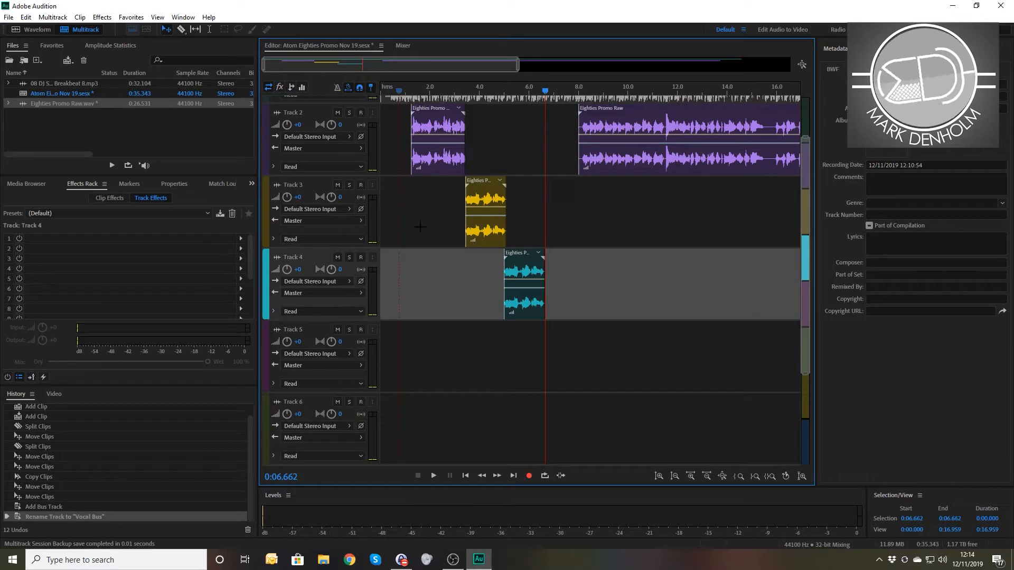
left_click(359, 150)
mouse_move(390, 180)
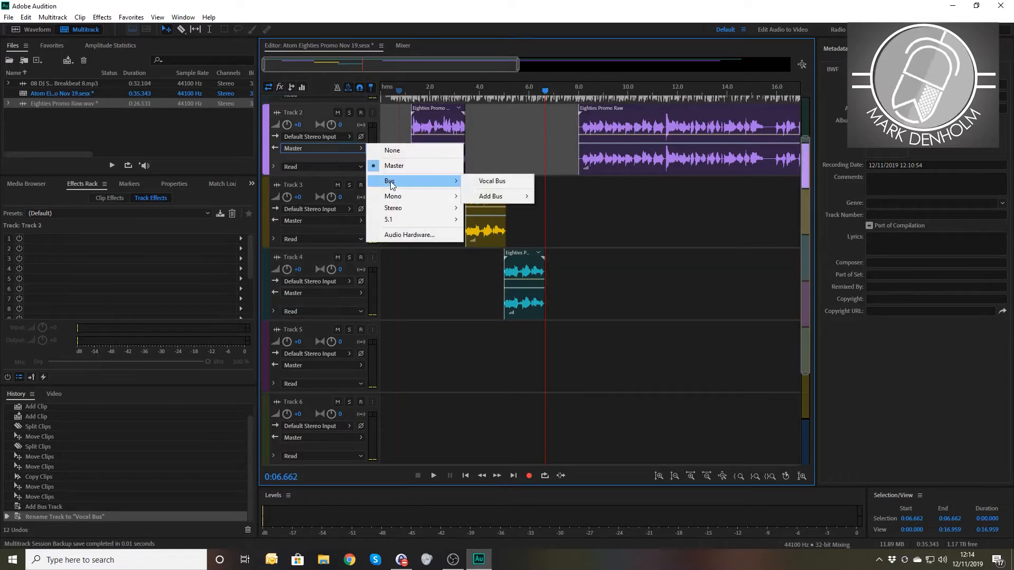
left_click(499, 182)
left_click(359, 222)
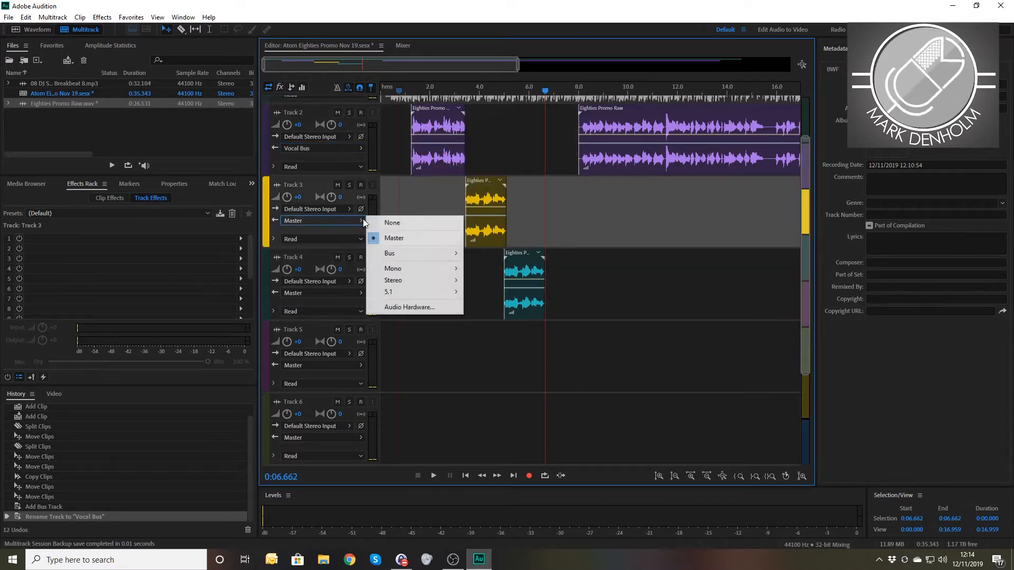
mouse_move(444, 253)
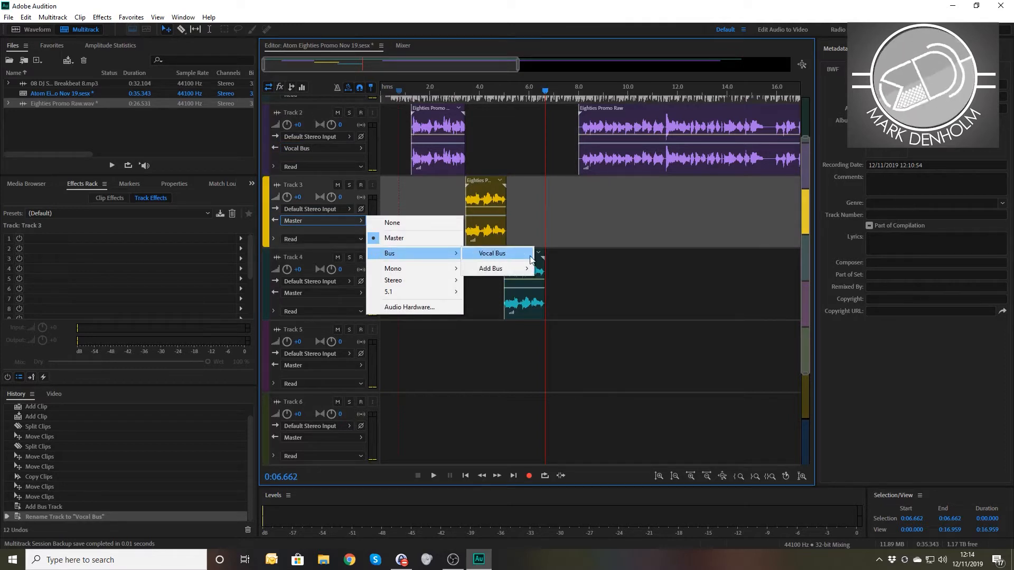
left_click(512, 252)
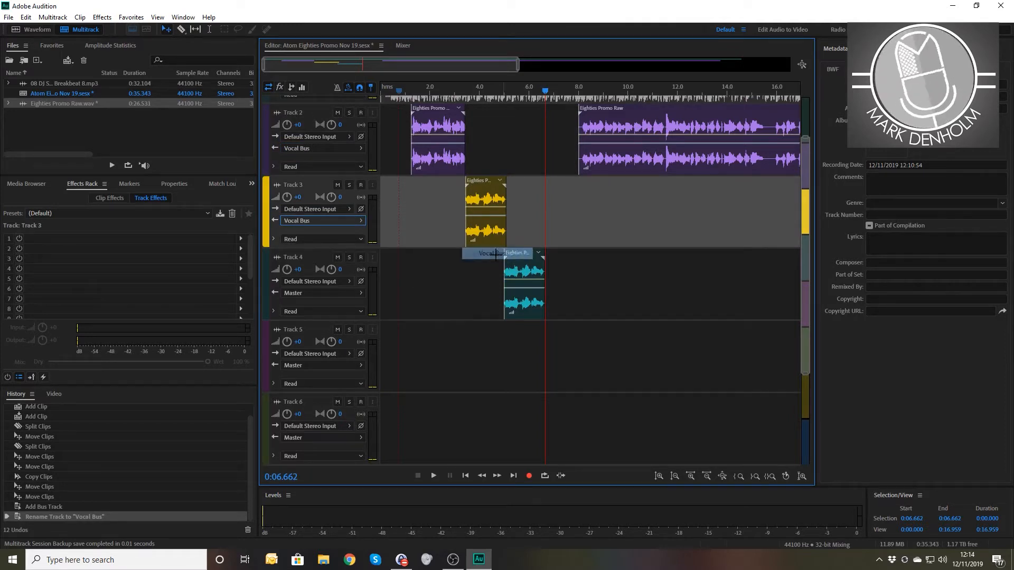
left_click(361, 292)
mouse_move(399, 325)
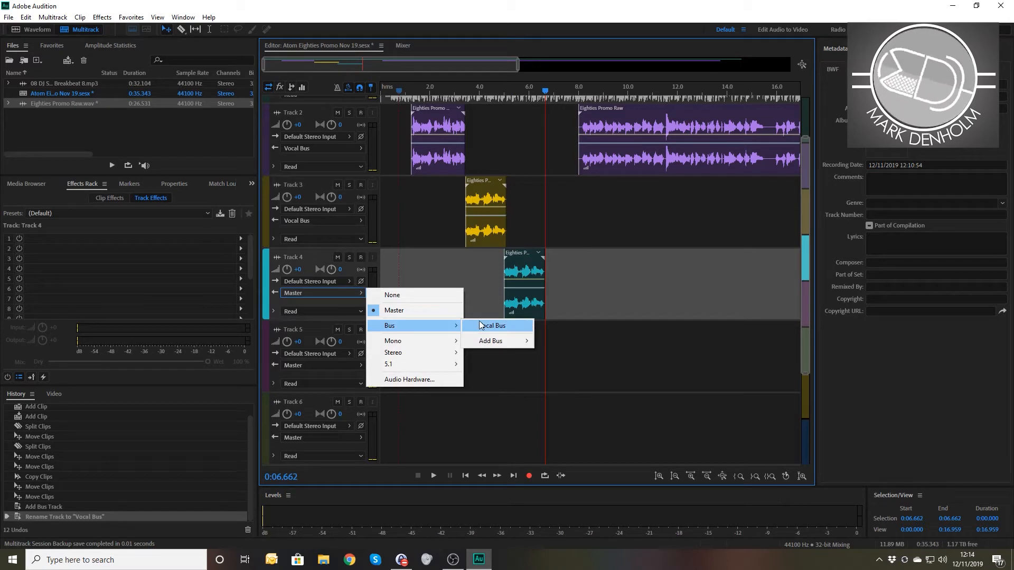
left_click(482, 325)
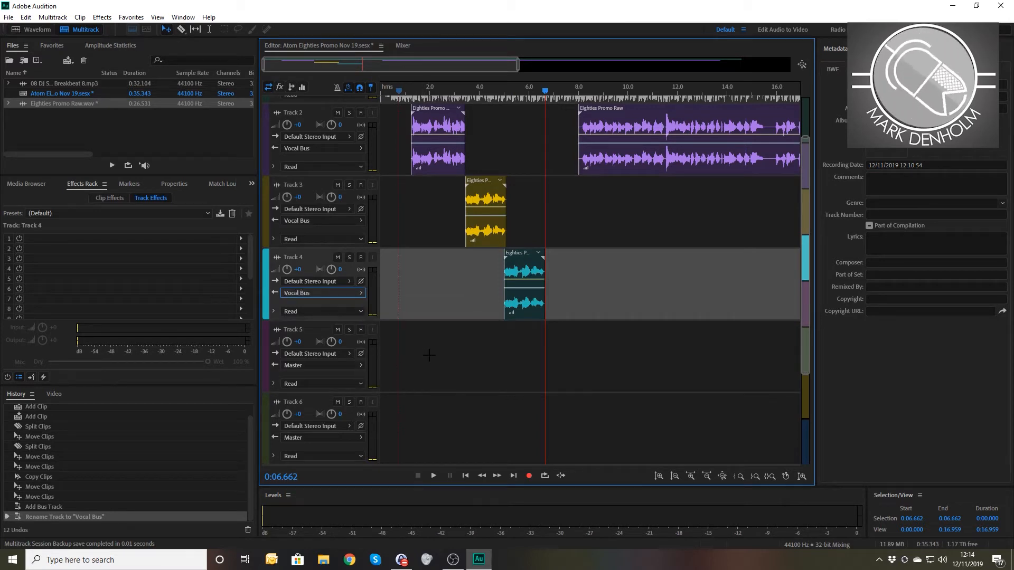
- Play the session from about 0.5 s and check the signal level on the Vocal Bus
left_click(393, 91)
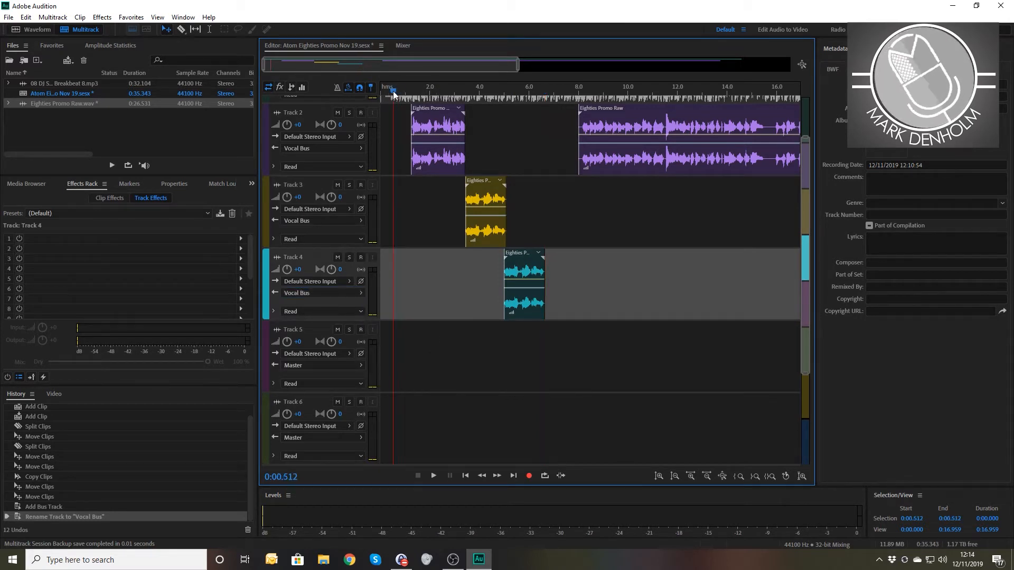
key("space")
scroll(375, 317, "down", 3)
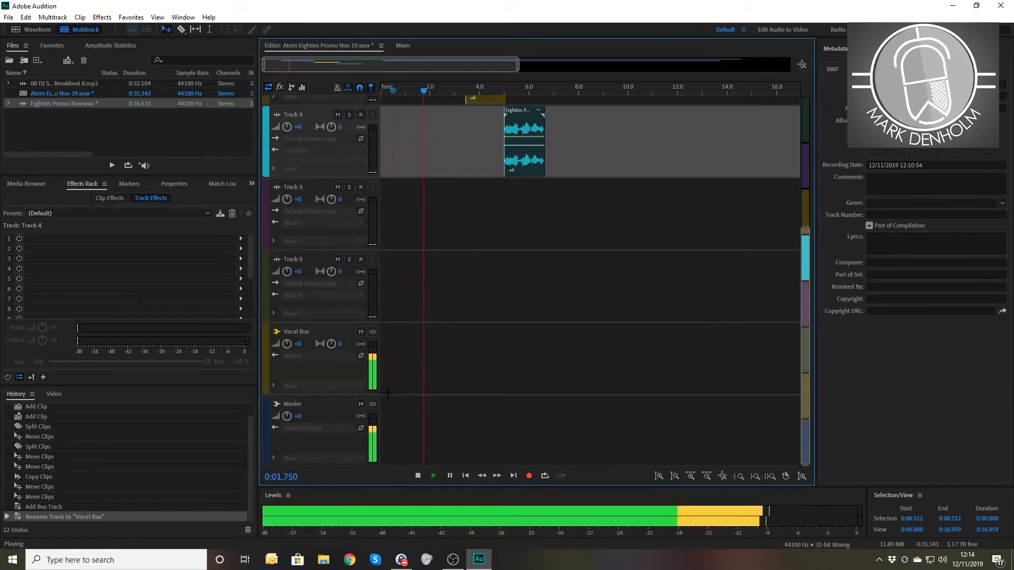
key("space")
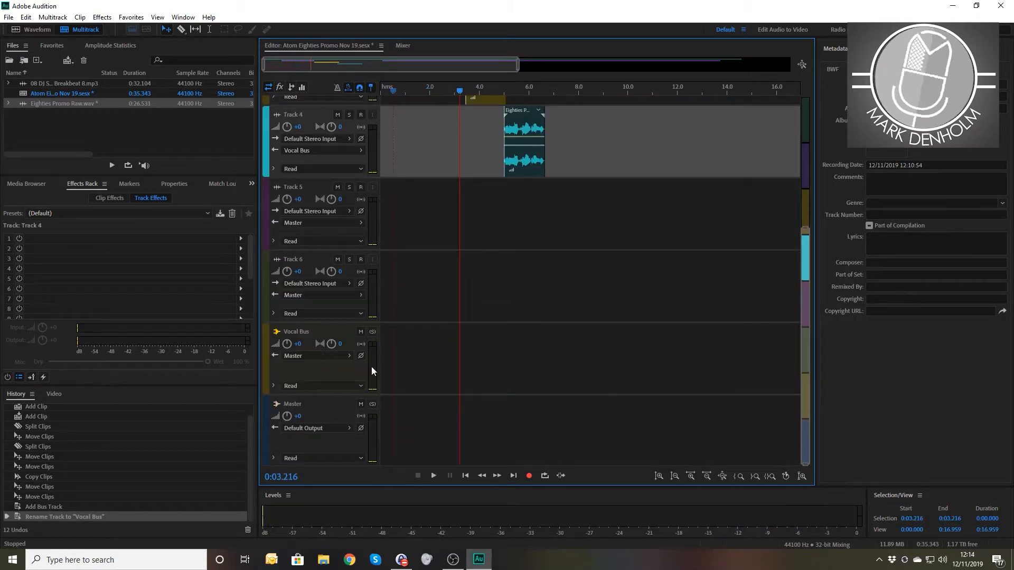
- Add a DeEsser as the first track effect on the Vocal Bus and apply its "Mark" preset
left_click(317, 334)
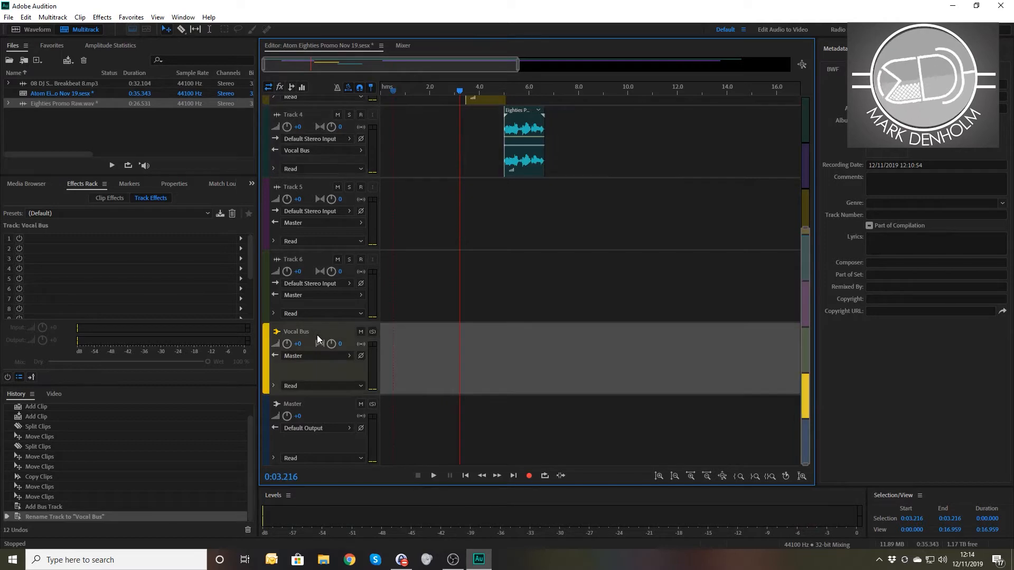
left_click(241, 239)
mouse_move(290, 280)
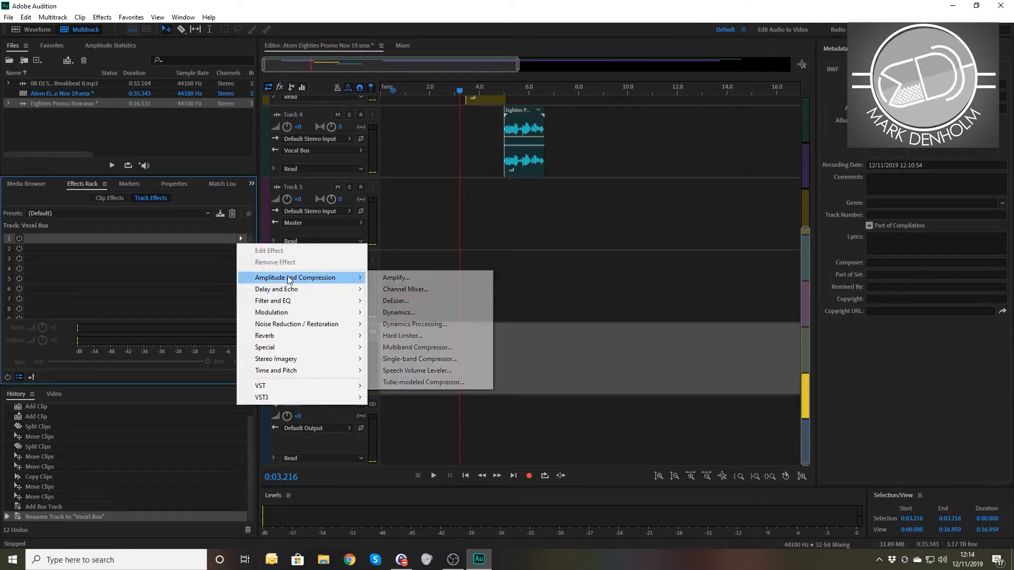
left_click(407, 301)
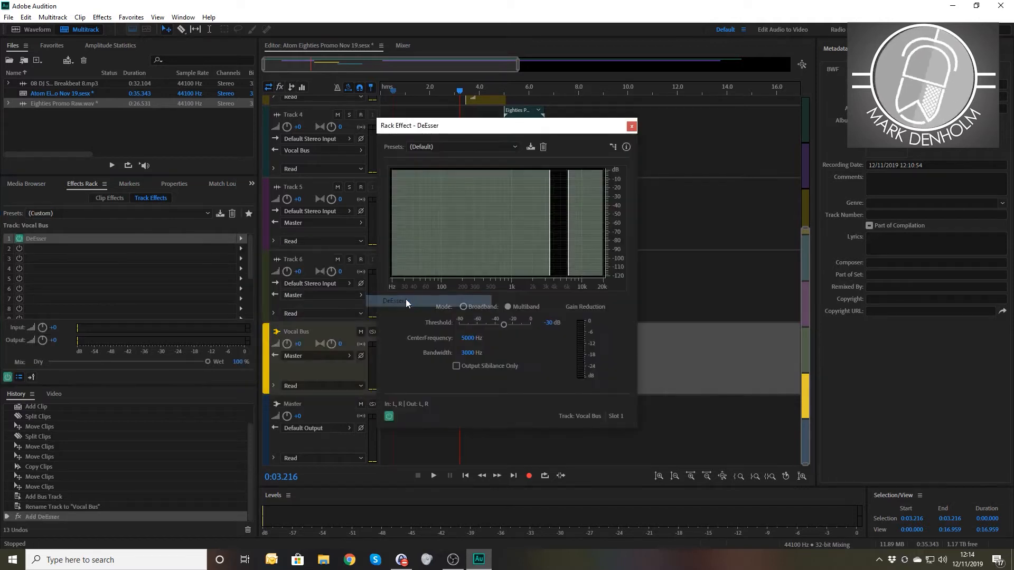
left_click(511, 147)
left_click(445, 241)
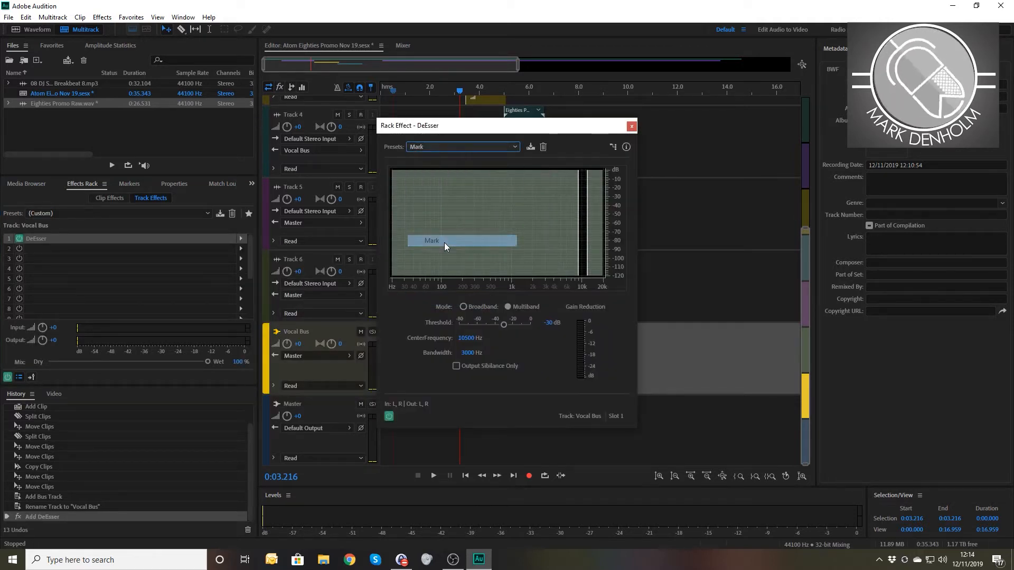
left_click(632, 127)
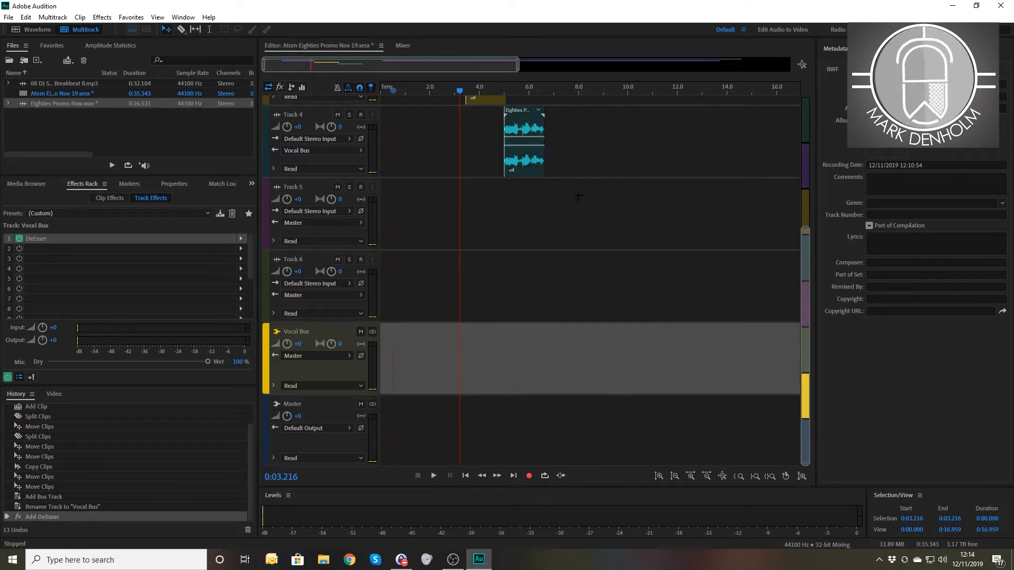
- Play the Track 3 voice clip from about 3.2 s to hear the de-essed vocals
scroll(593, 222, "up", 5)
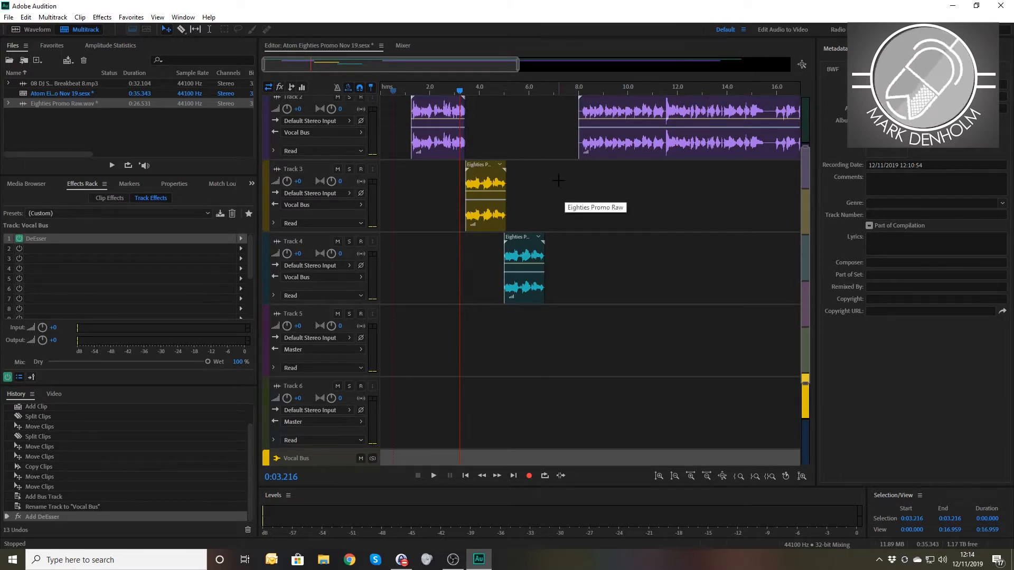
key("space")
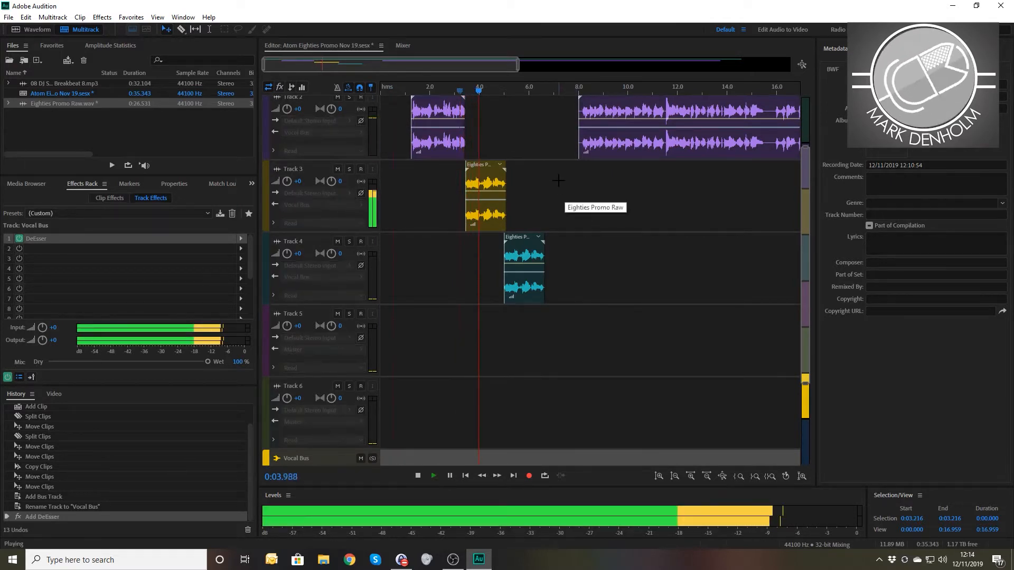
key("space")
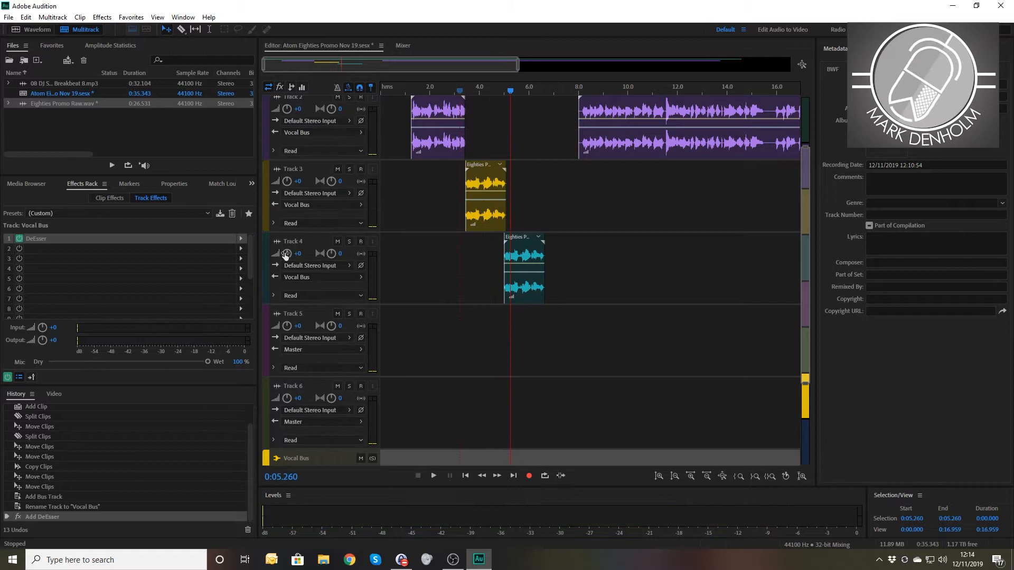
- Add a Parametric Equalizer in the Vocal Bus's second effect slot and apply its "Mark" preset
left_click(241, 248)
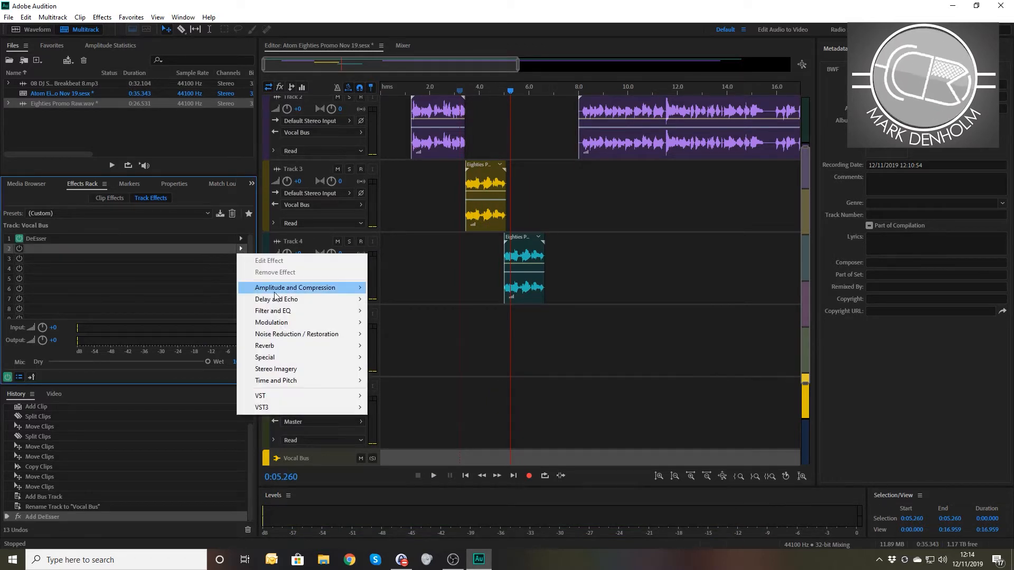
mouse_move(274, 293)
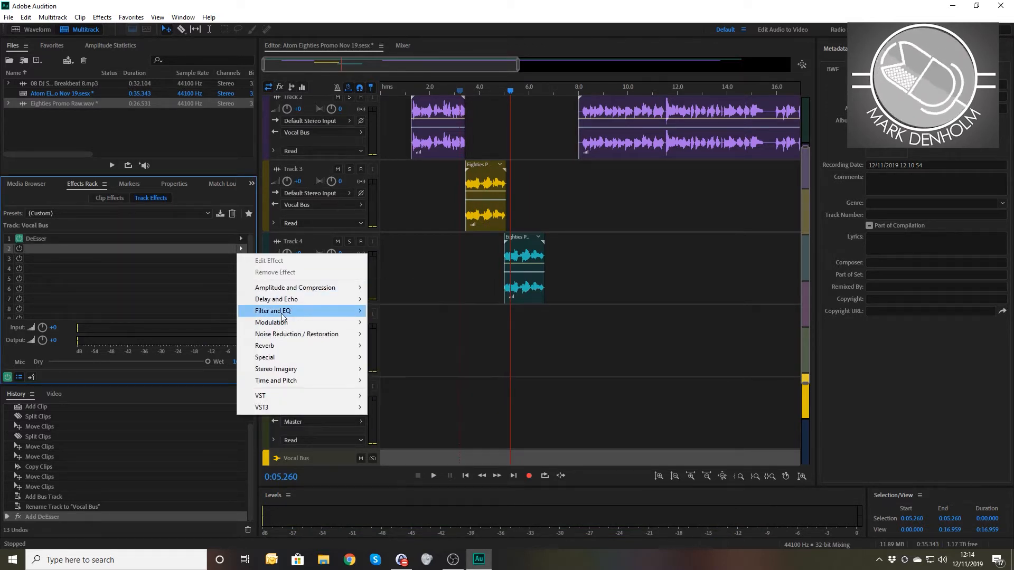
mouse_move(286, 316)
left_click(410, 369)
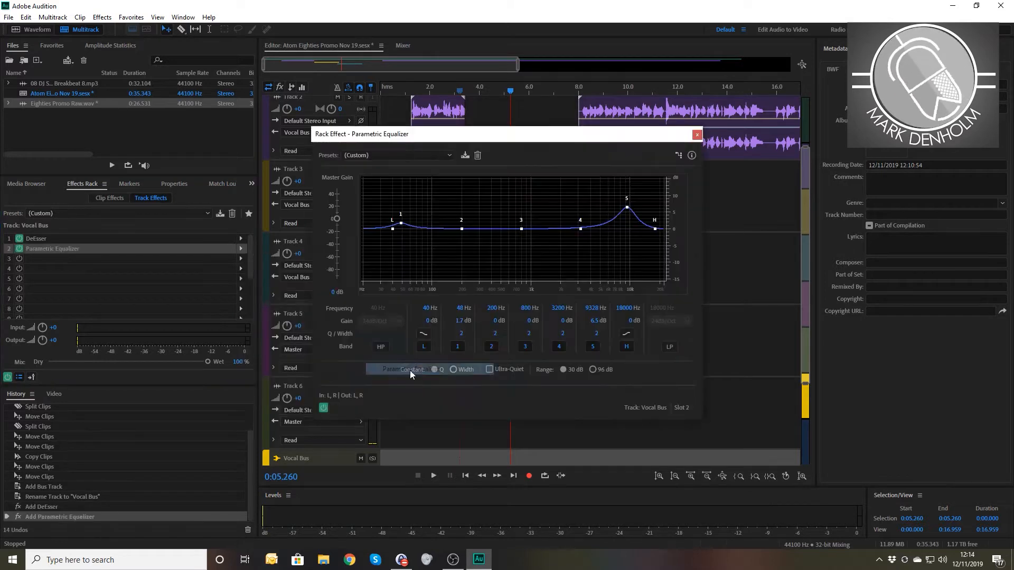
left_click(441, 157)
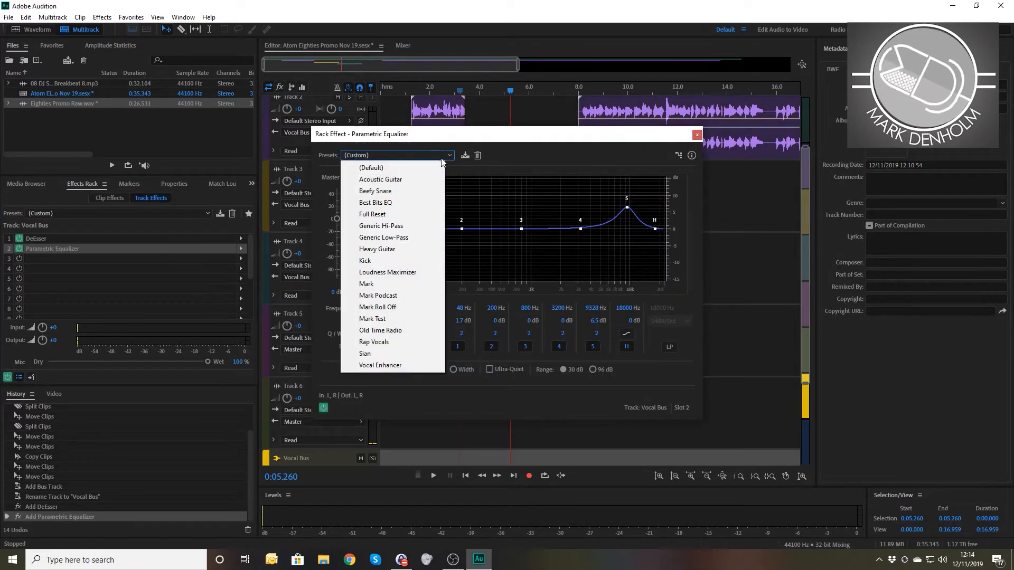
left_click(377, 285)
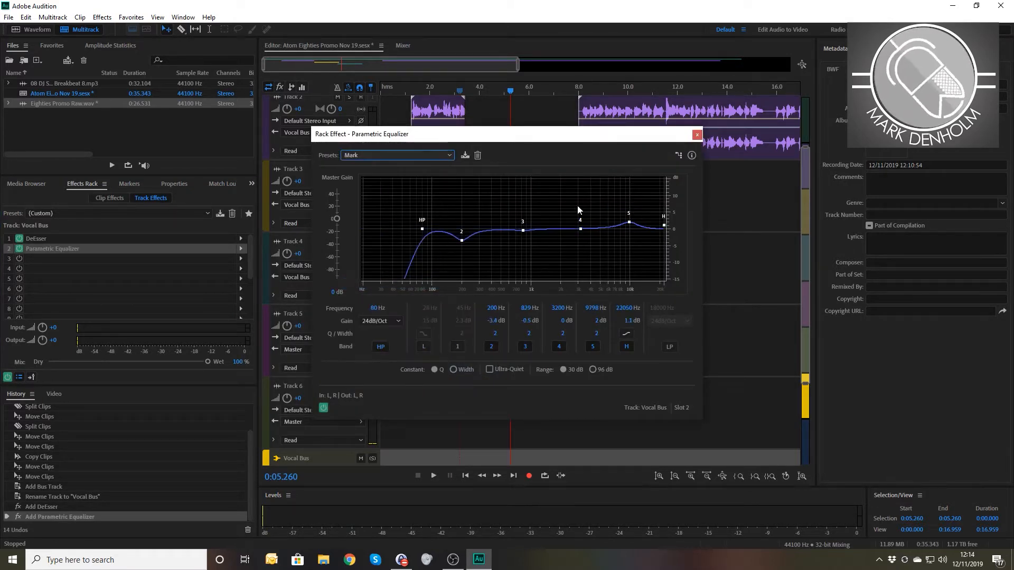
left_click(697, 135)
- Play the Track 4 clip, then the Track 2 clip from about 0.7 s, to hear the equalized vocals
key("space")
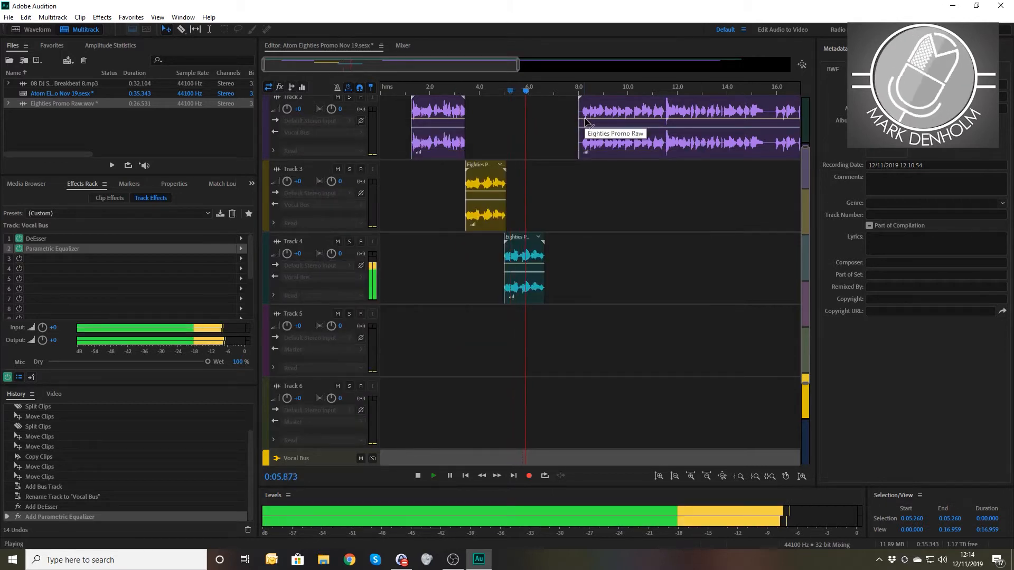
key("space")
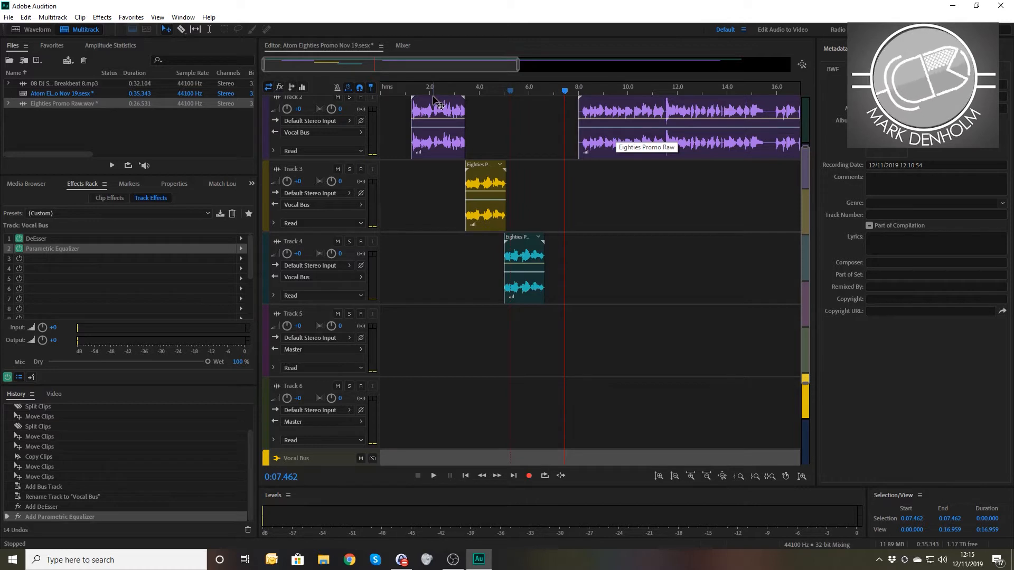
left_click(398, 93)
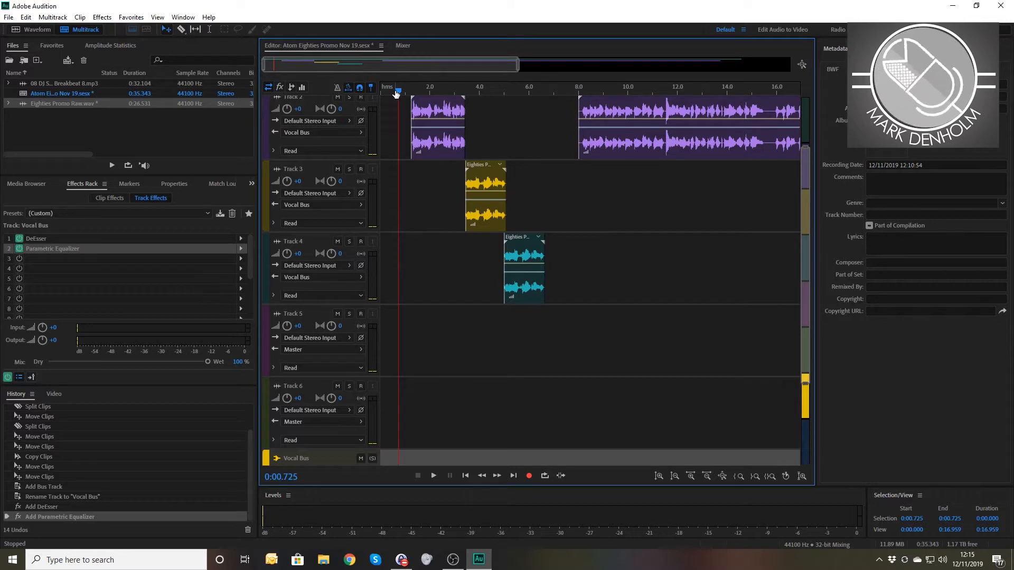
key("space")
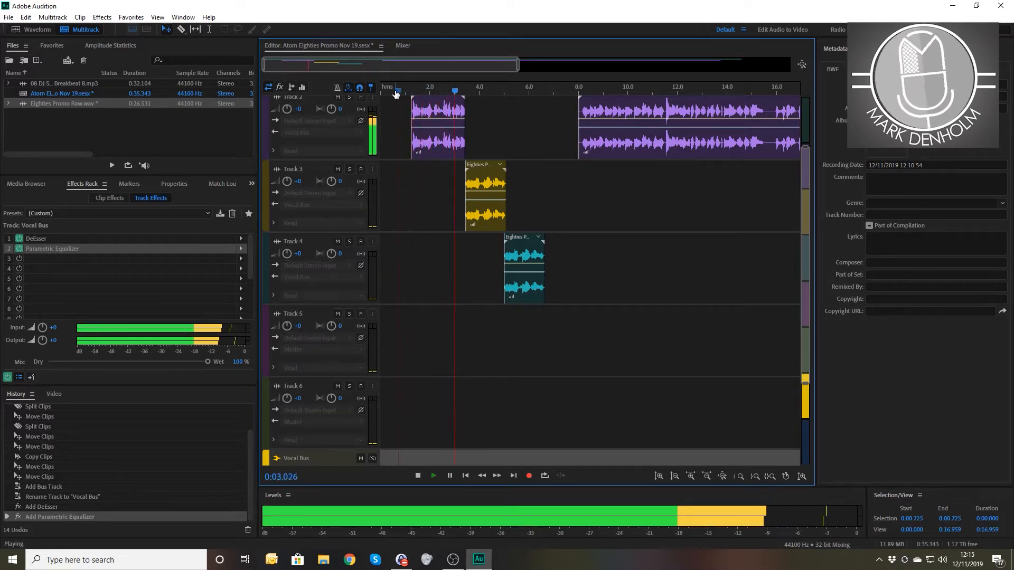
key("space")
- Add a Chorus effect with the default preset to Track 3's first effect slot
left_click(308, 170)
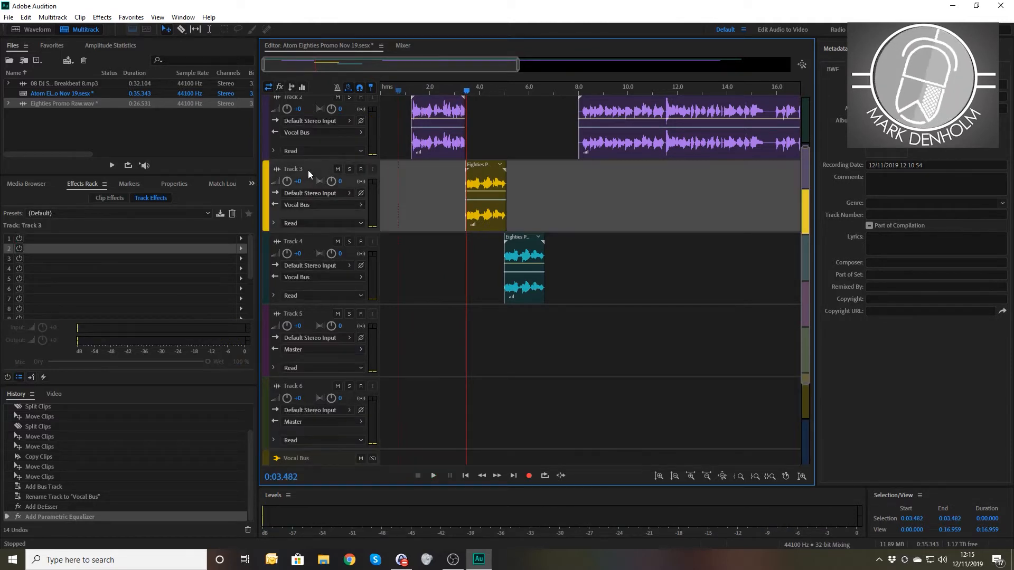
left_click(241, 239)
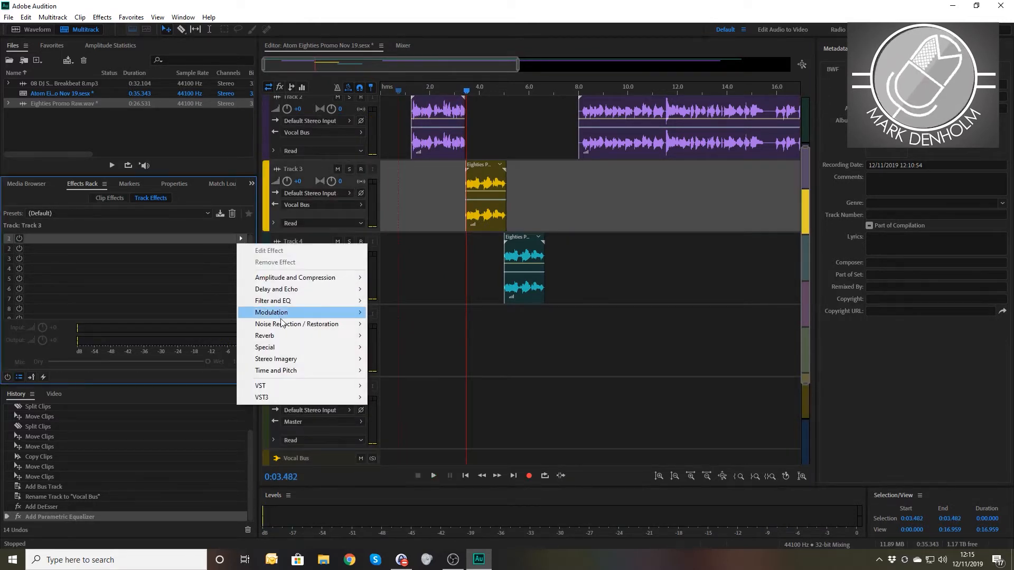
mouse_move(290, 312)
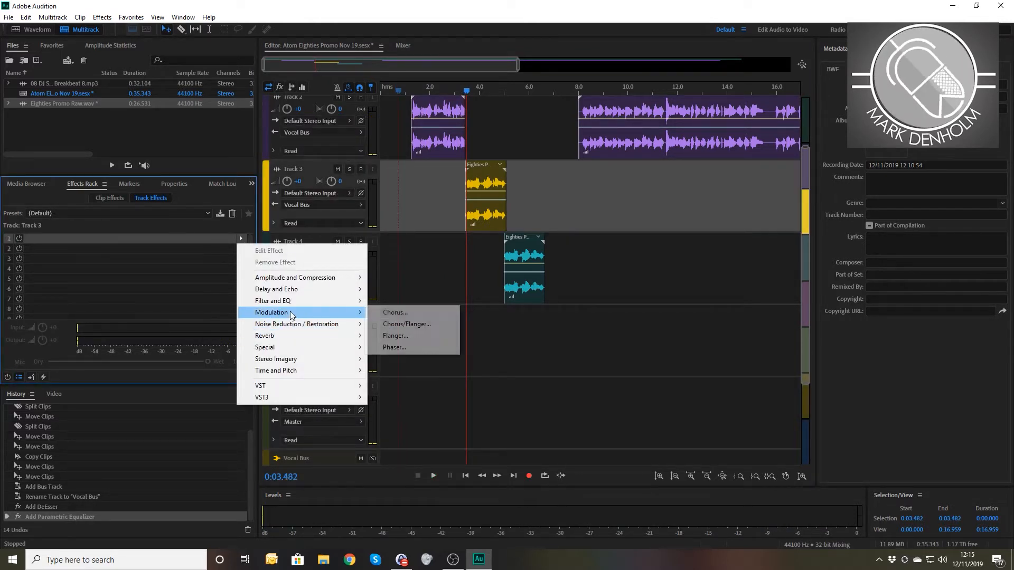
left_click(405, 315)
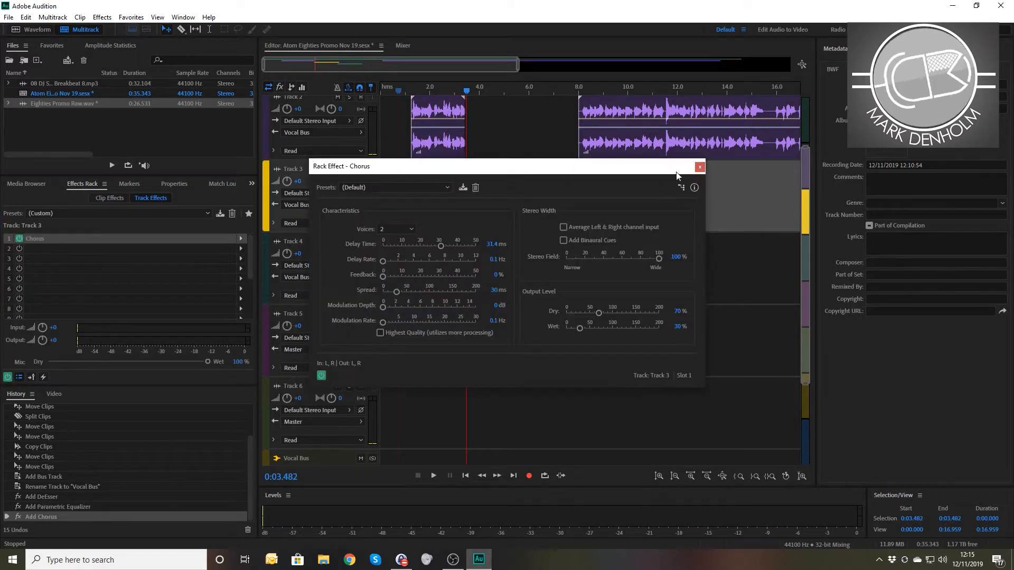
left_click(700, 168)
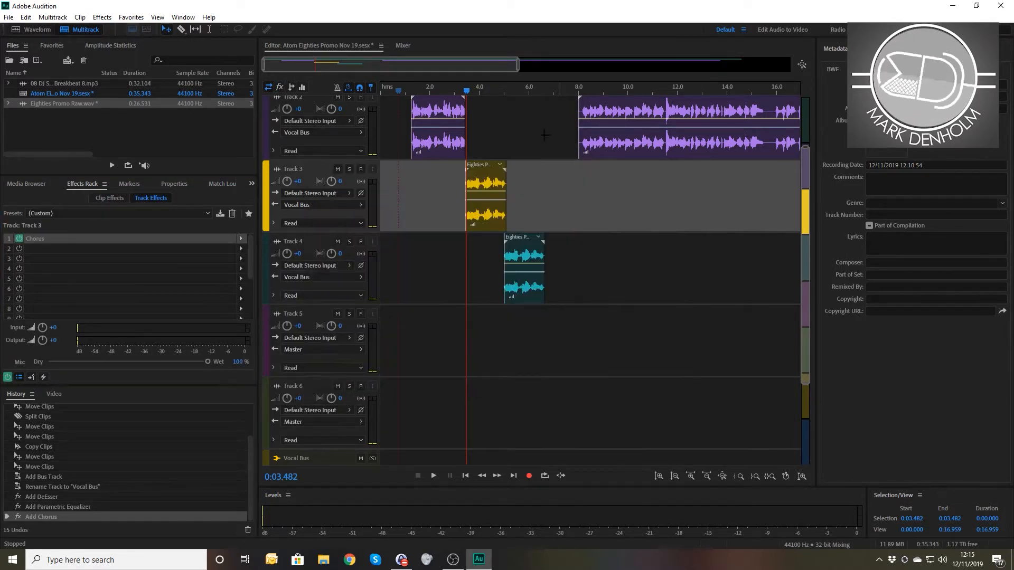
- Play from about 0.8 s to 5.0 s to hear the chorus on the Track 3 clip
left_click(400, 91)
key("space")
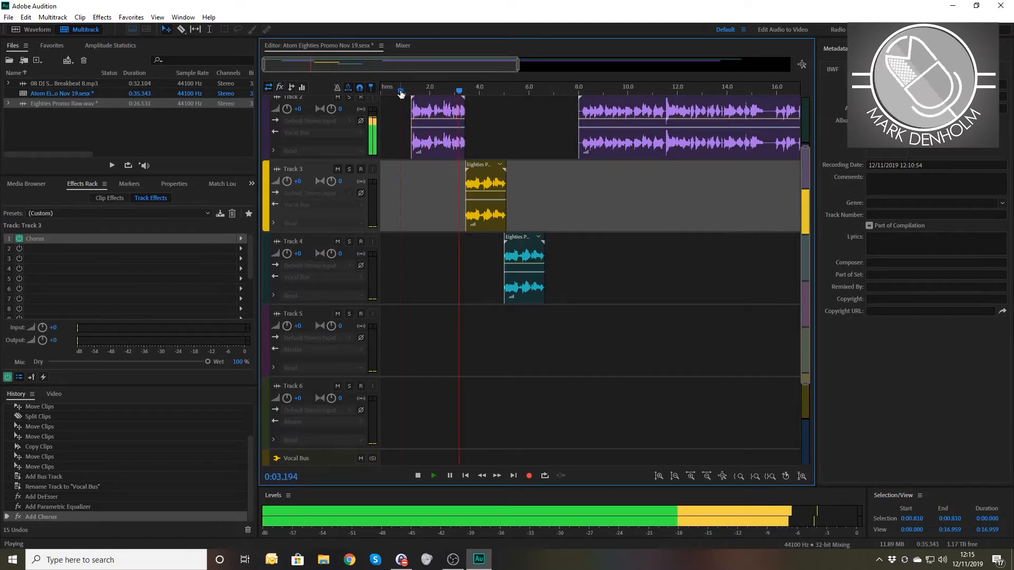
key("space")
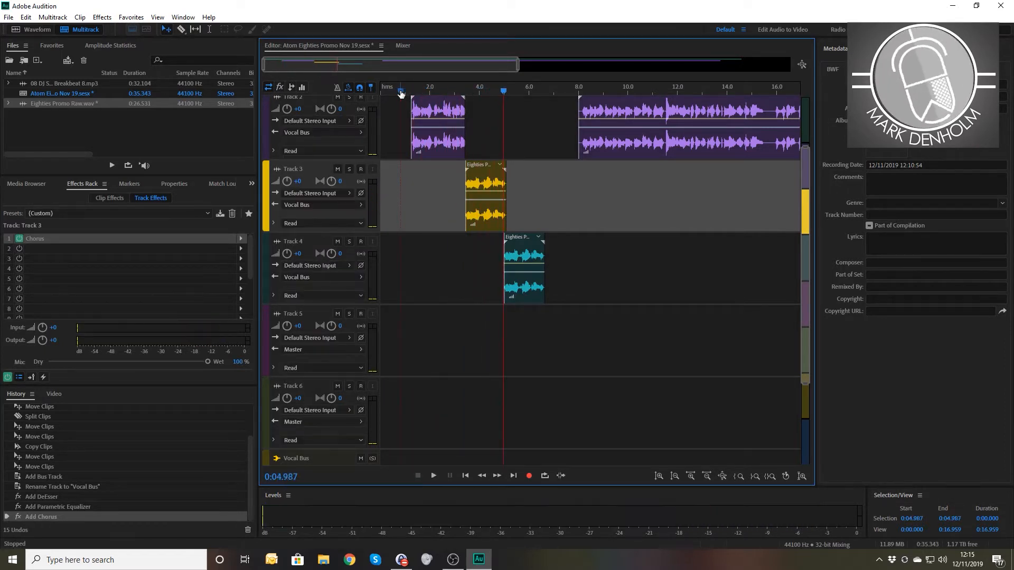
- Add an FFT Filter with the "On Hold EQ" preset to Track 4's first effect slot
left_click(300, 241)
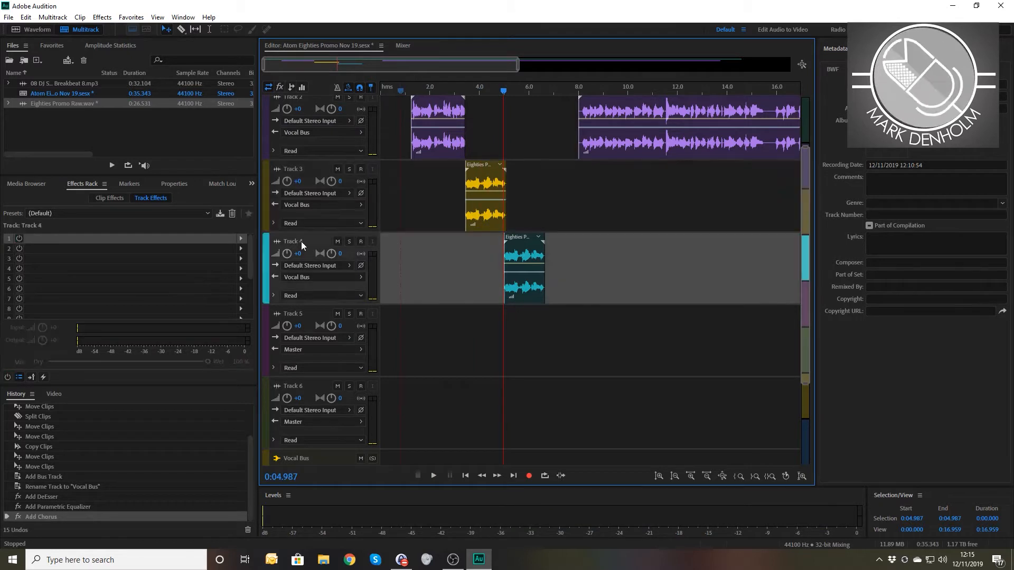
left_click(242, 240)
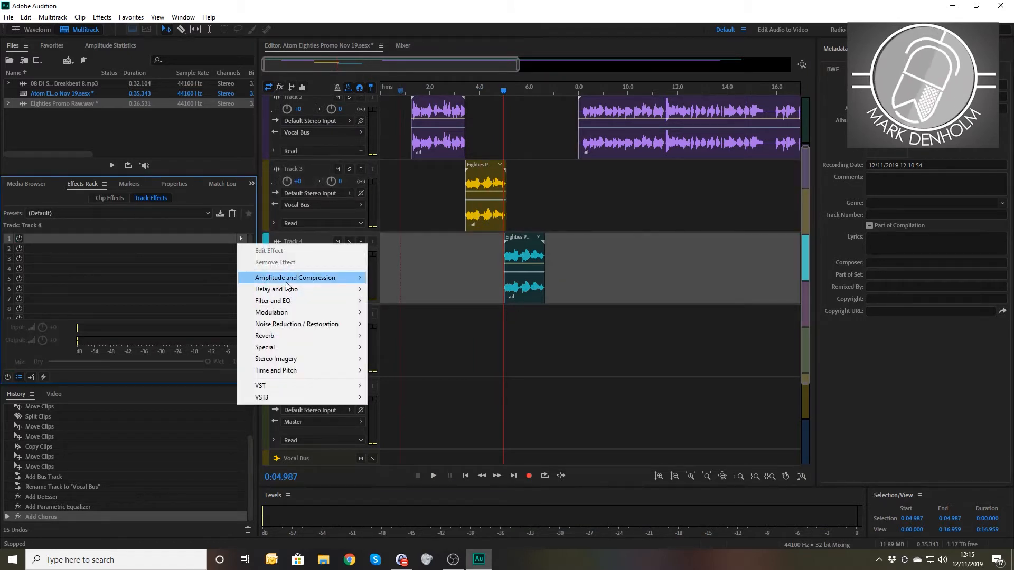
mouse_move(286, 283)
mouse_move(296, 302)
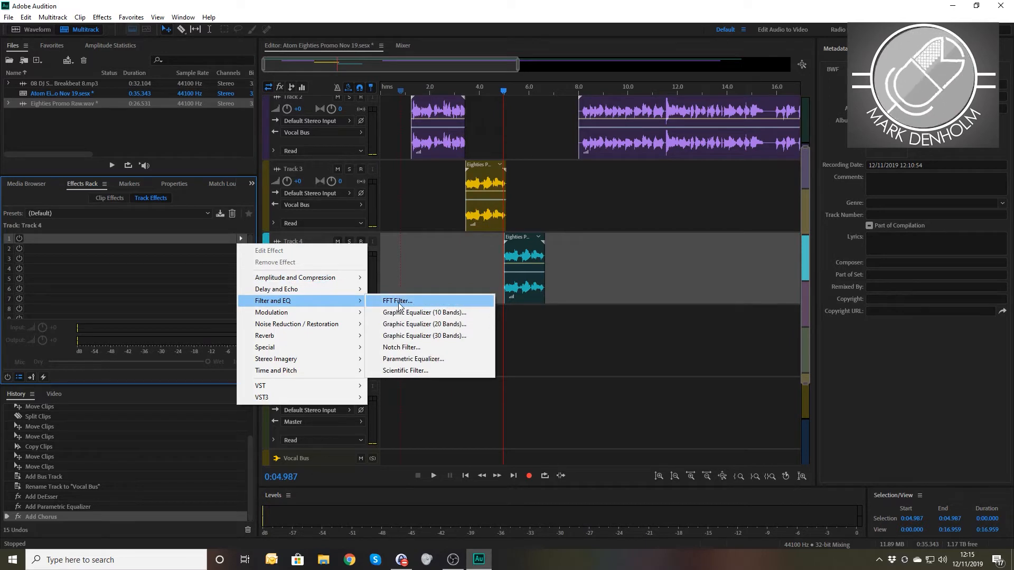
left_click(398, 302)
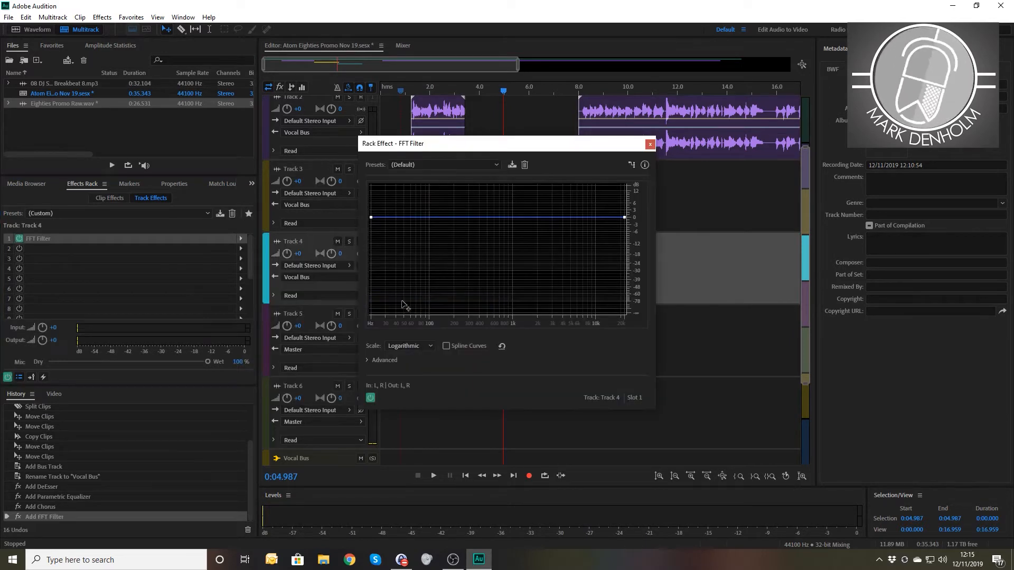
left_click(455, 164)
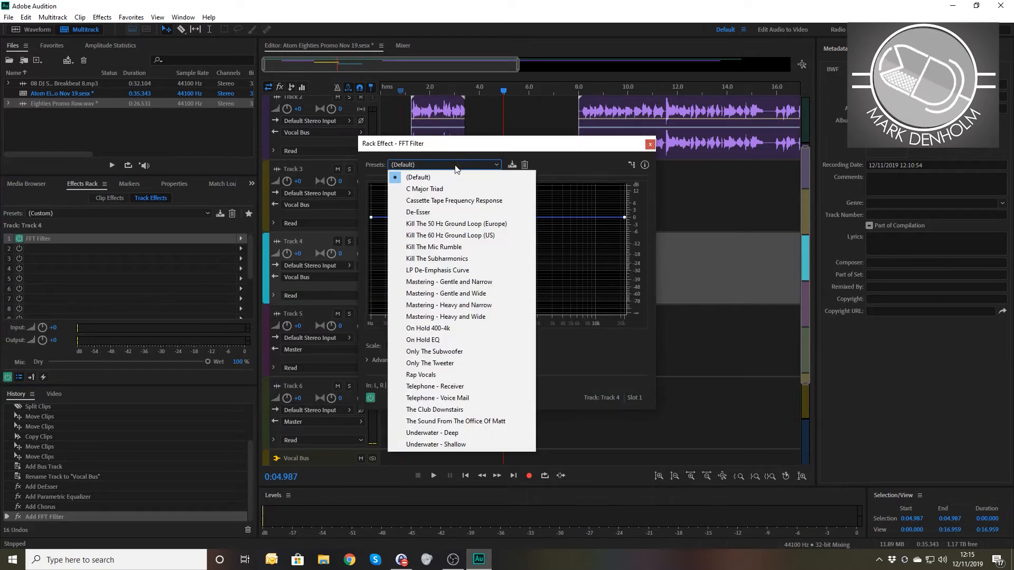
left_click(440, 340)
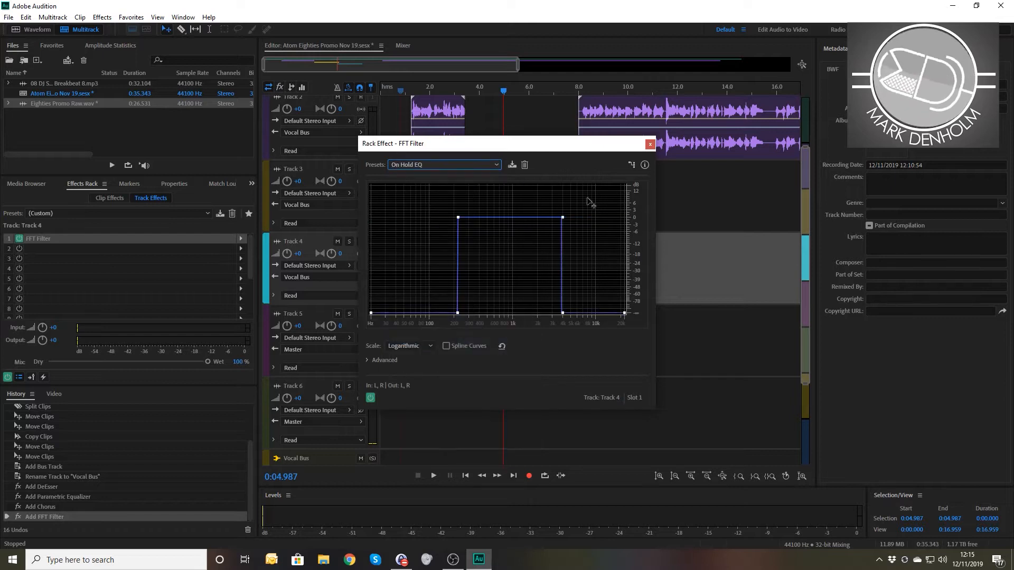
left_click(650, 144)
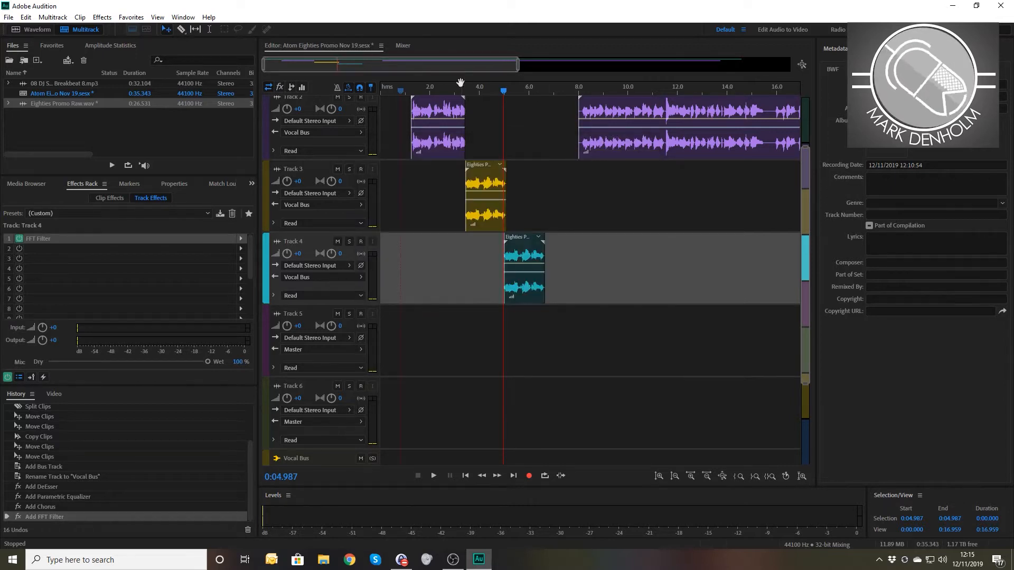
- Play from about 2.7 s to 6.5 s to hear the FFT-filtered Track 4 clip
left_click(448, 93)
key("space")
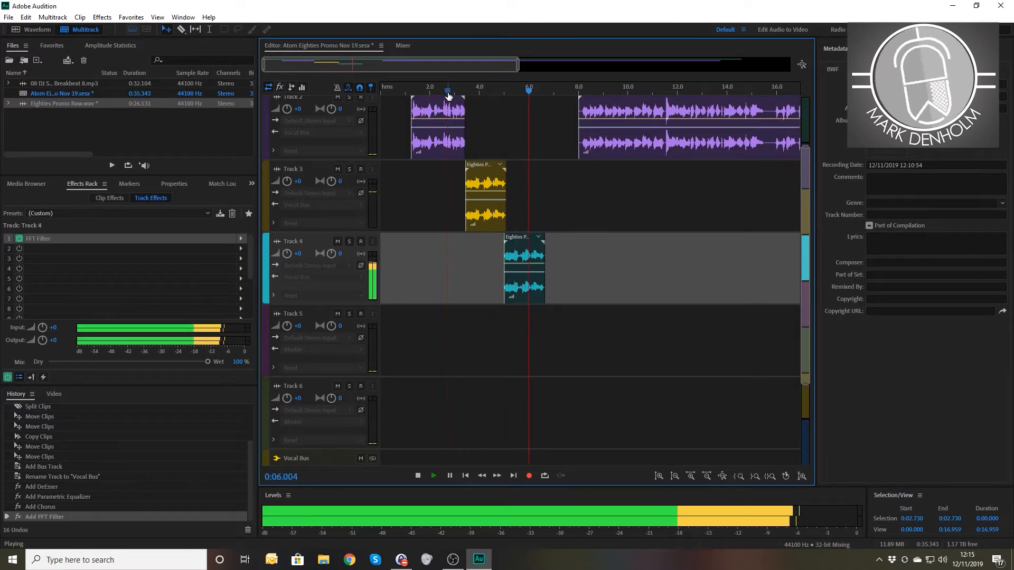
key("space")
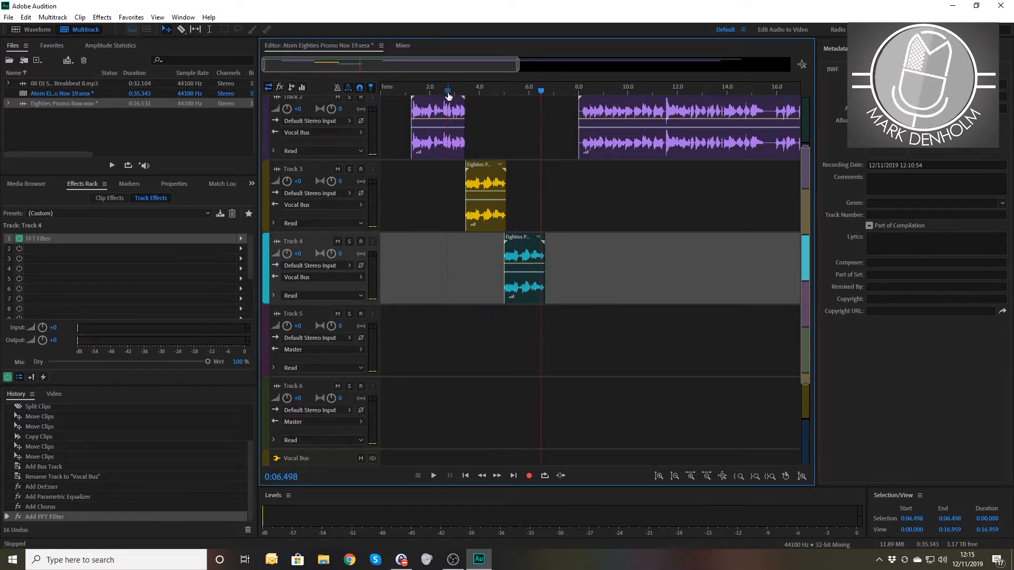
- Move the long second clip on Track 2 earlier so that it follows on from the Track 4 clip
key("equal")
key("equal")
key("equal")
left_click(640, 108)
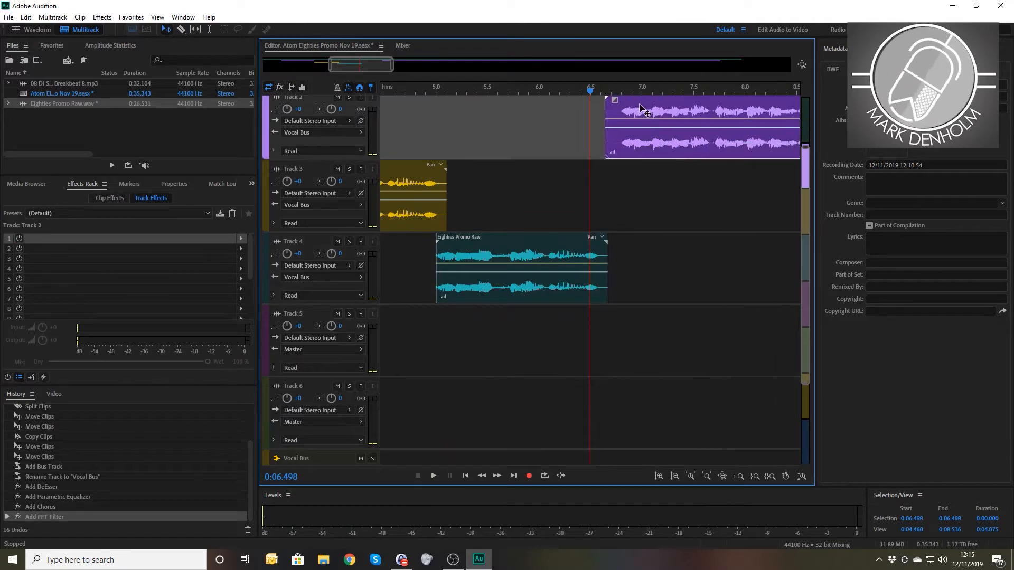
left_click_drag(641, 108, 625, 108)
- Play on to about 14.9 s, split the Track 2 clip at about 13.99 s and move the later part to Track 5
key("space")
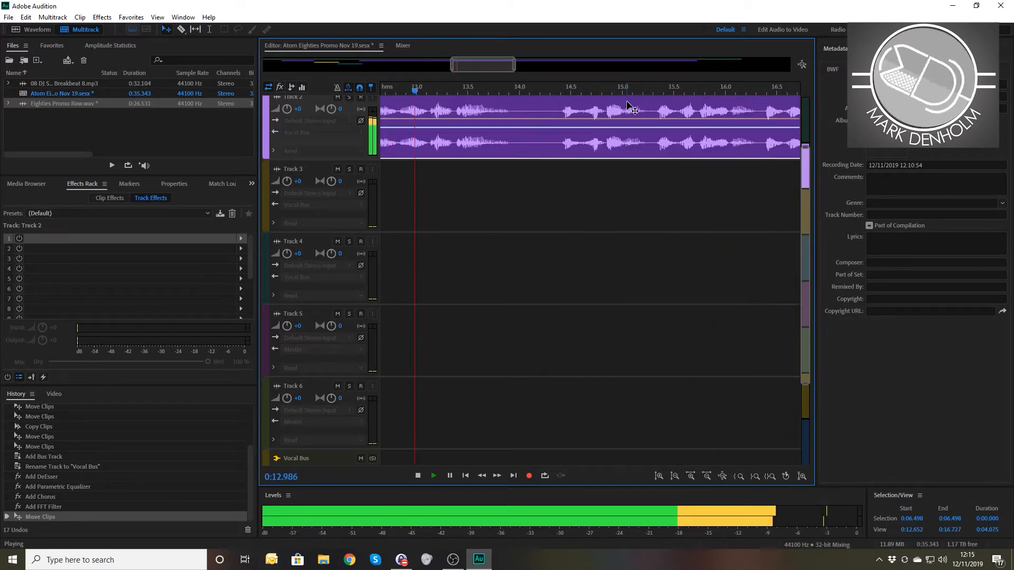
key("space")
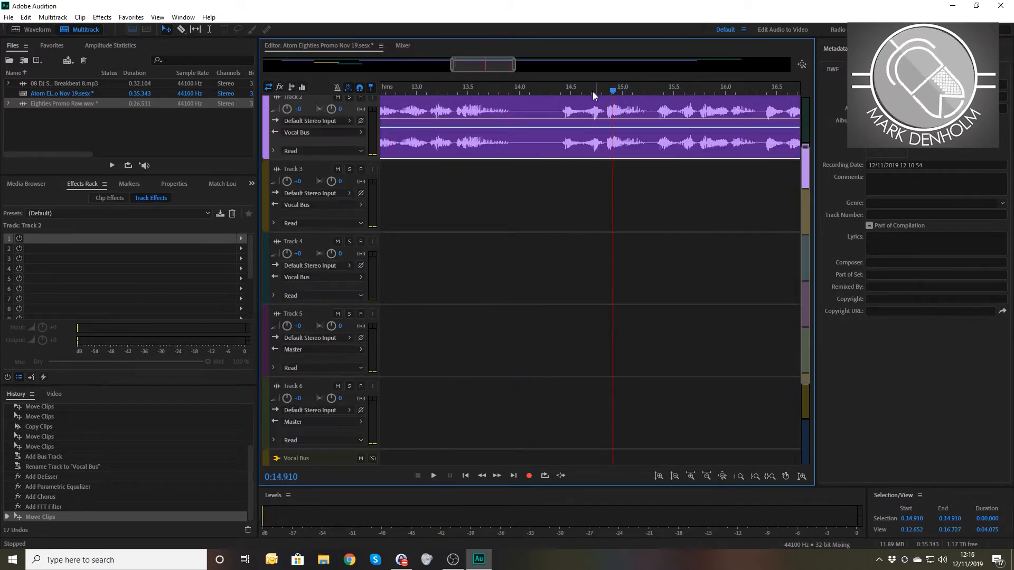
left_click(518, 91)
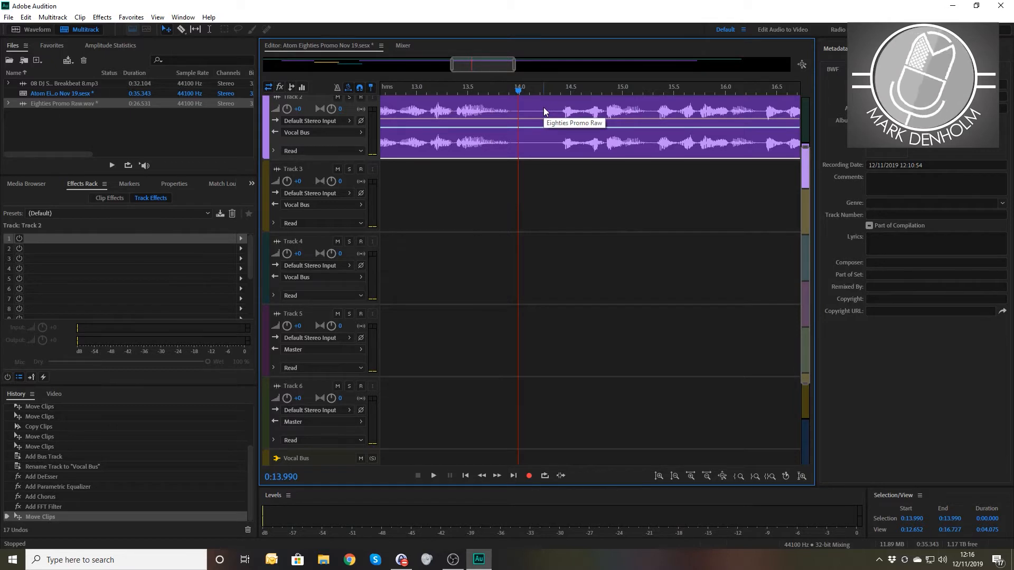
key("ctrl+k")
left_click_drag(544, 106, 526, 315)
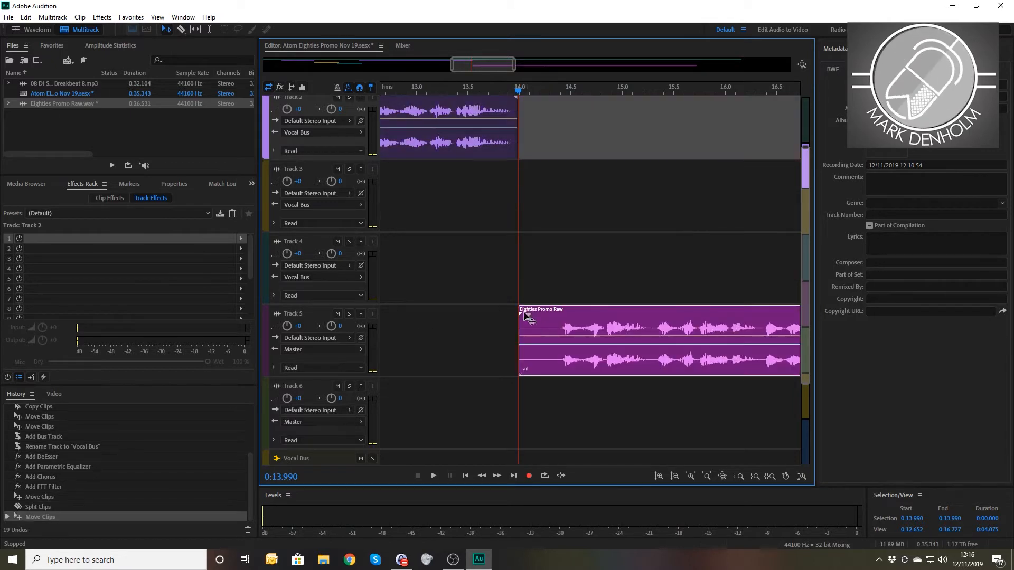
- Route Track 5's output to the Vocal Bus
left_click(357, 350)
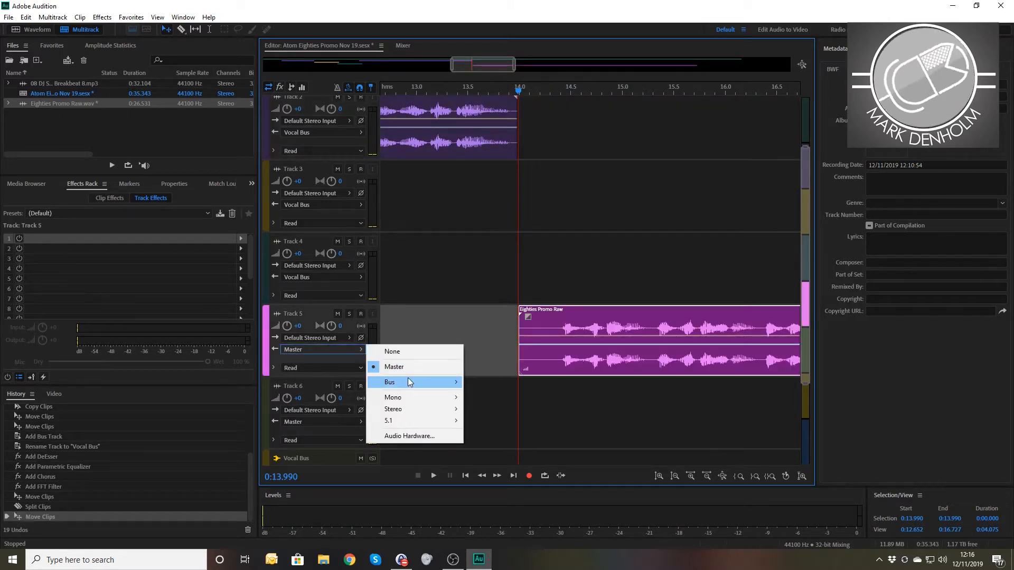
mouse_move(438, 382)
left_click(491, 382)
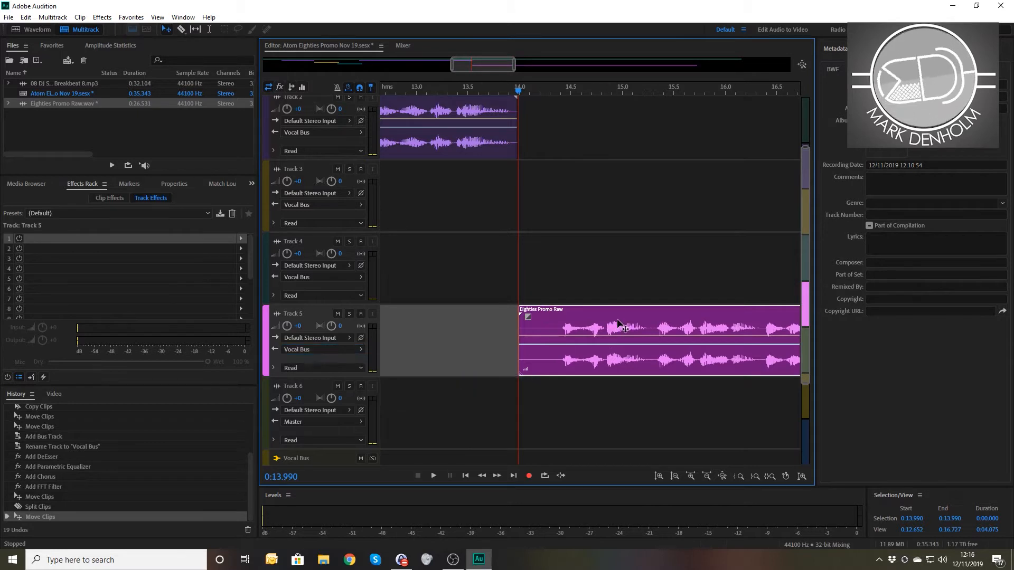
- Move the Track 5 clip earlier to start at about 13.6 s and play the transition from about 13.1 s to 14.9 s
left_click_drag(623, 327, 576, 327)
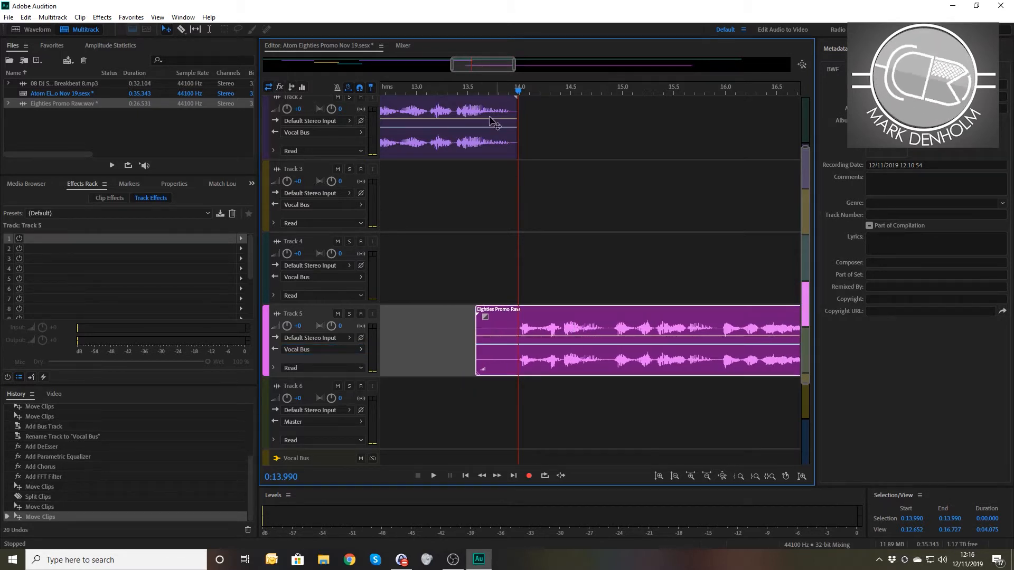
left_click(426, 92)
key("space")
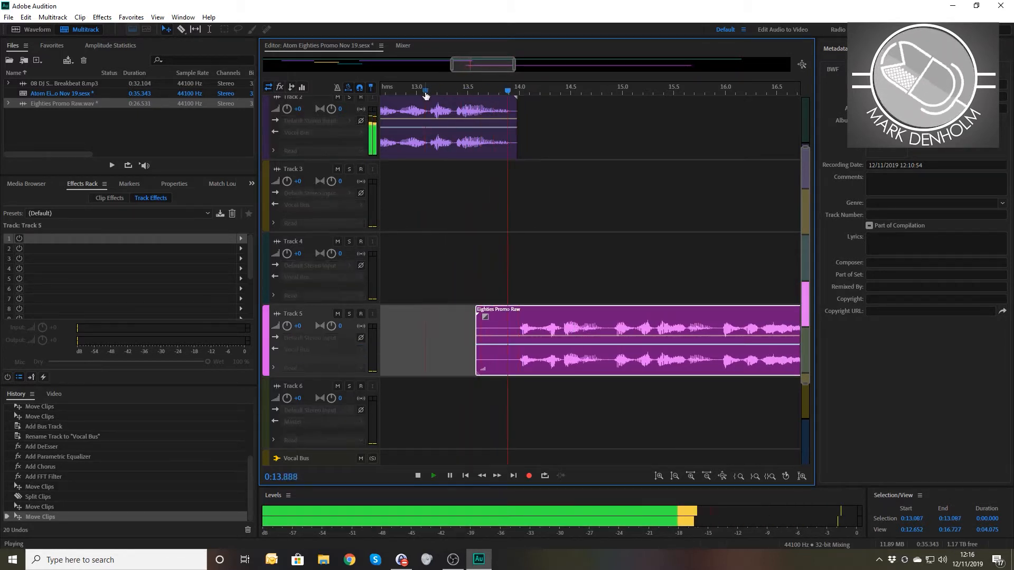
key("space")
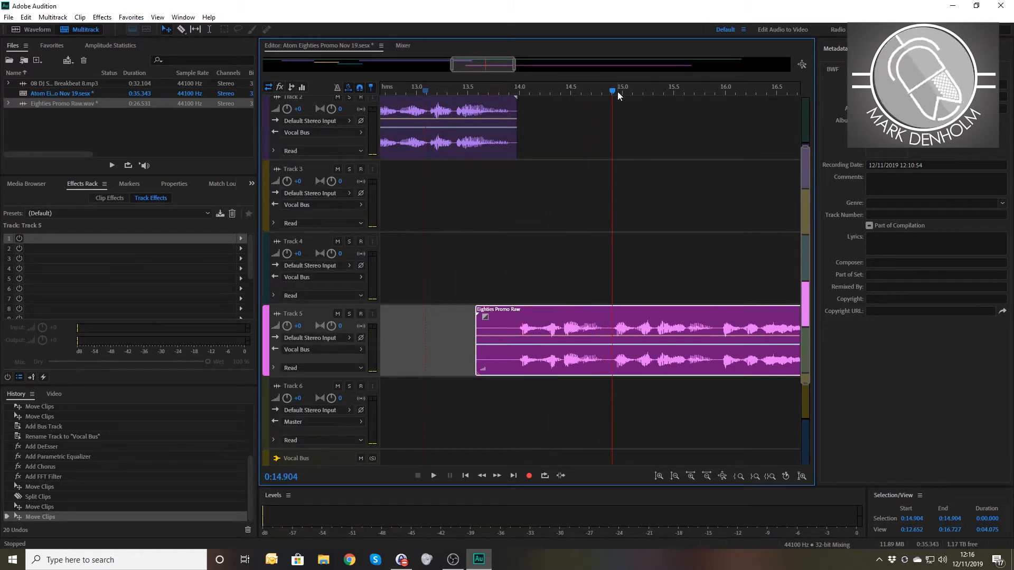
- Split the Track 5 clip at 14.84 s and move the later part to Track 6, starting at about 14.7 s
left_click_drag(611, 93, 606, 94)
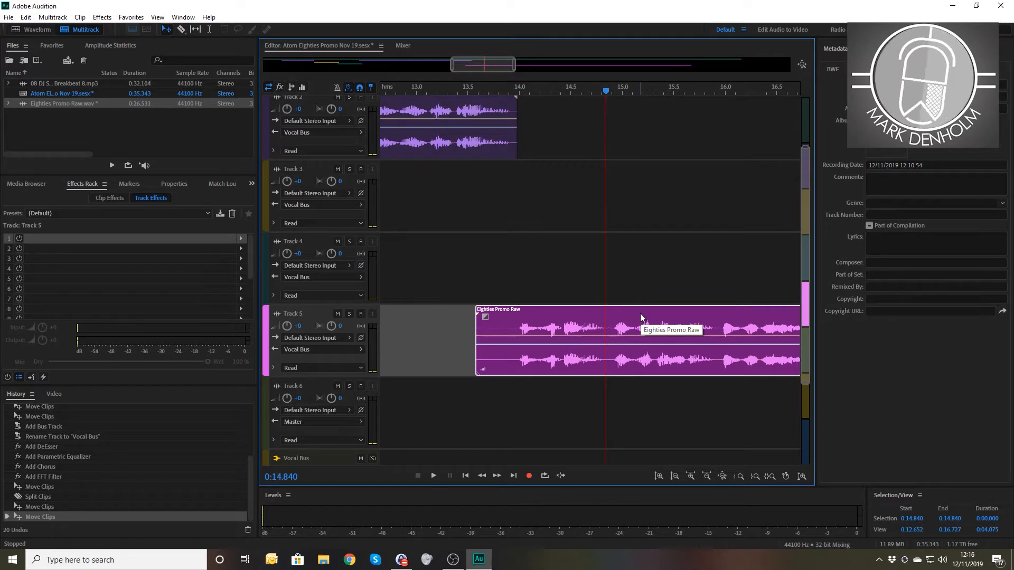
key("ctrl+k")
left_click_drag(640, 313, 642, 397)
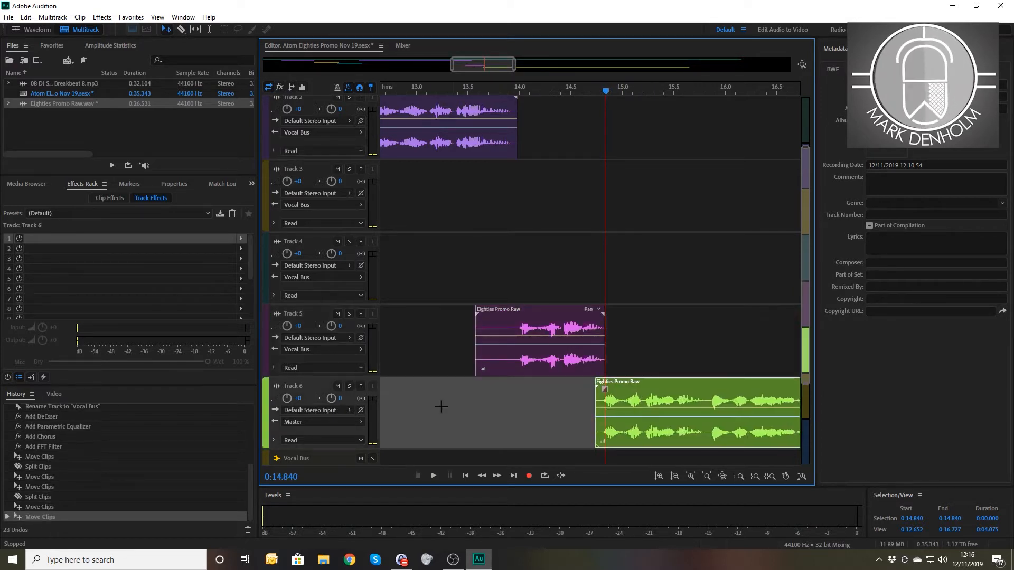
- Route Track 6's output to the Vocal Bus
left_click(361, 423)
mouse_move(440, 453)
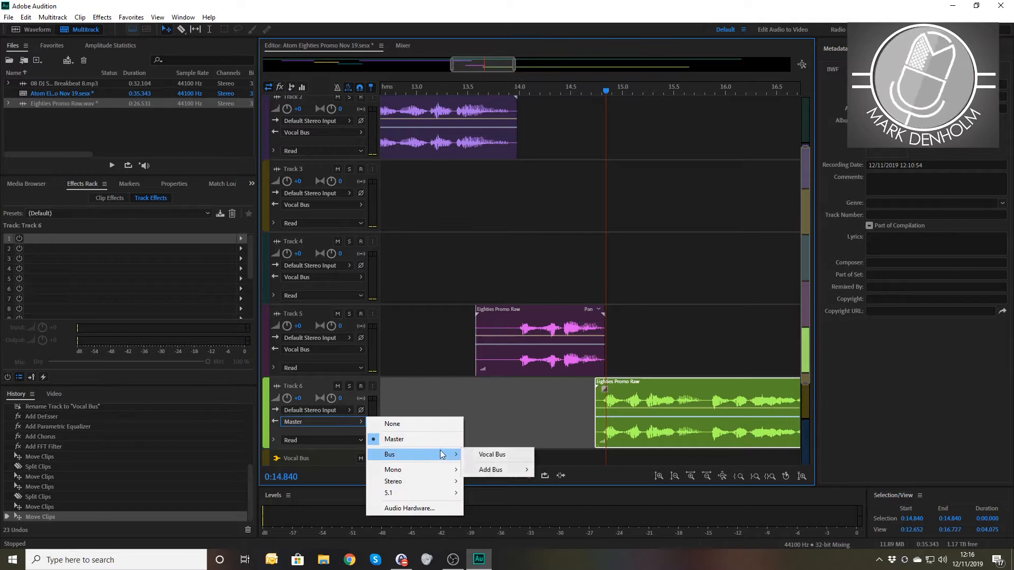
left_click(491, 454)
- Play from about 13.1 s to 15.8 s to check the overlaps between Tracks 2, 5 and 6
left_click(422, 91)
key("space")
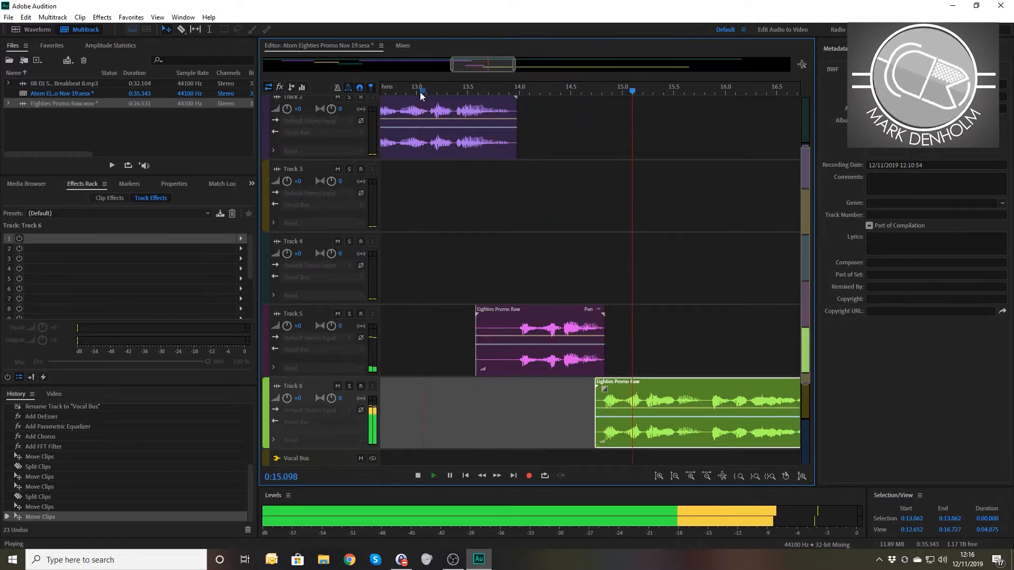
key("space")
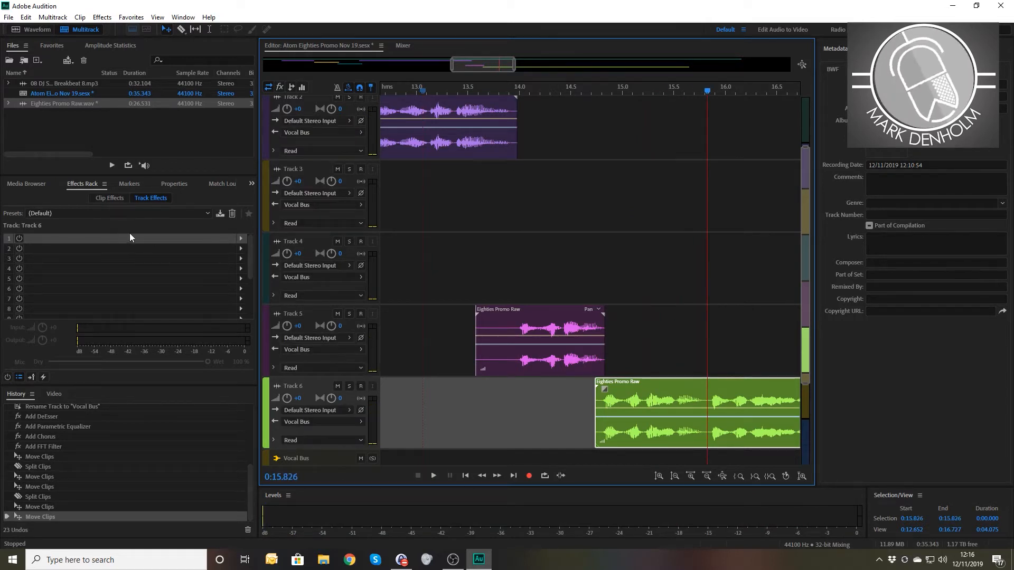
- Add a Parametric Equalizer to Track 5's first effect slot and apply its "Mark" preset
left_click(298, 314)
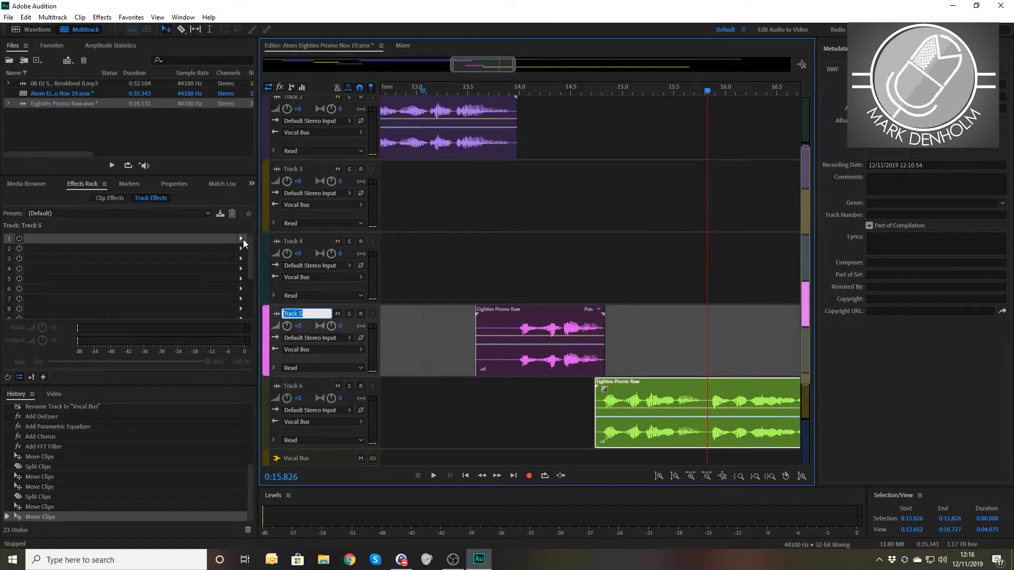
left_click(243, 239)
mouse_move(287, 323)
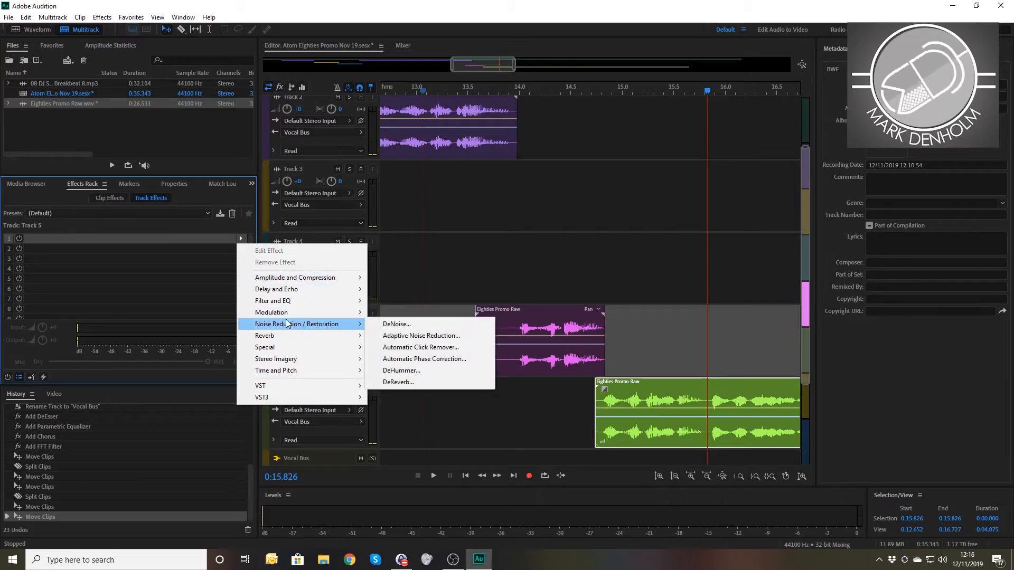
mouse_move(290, 300)
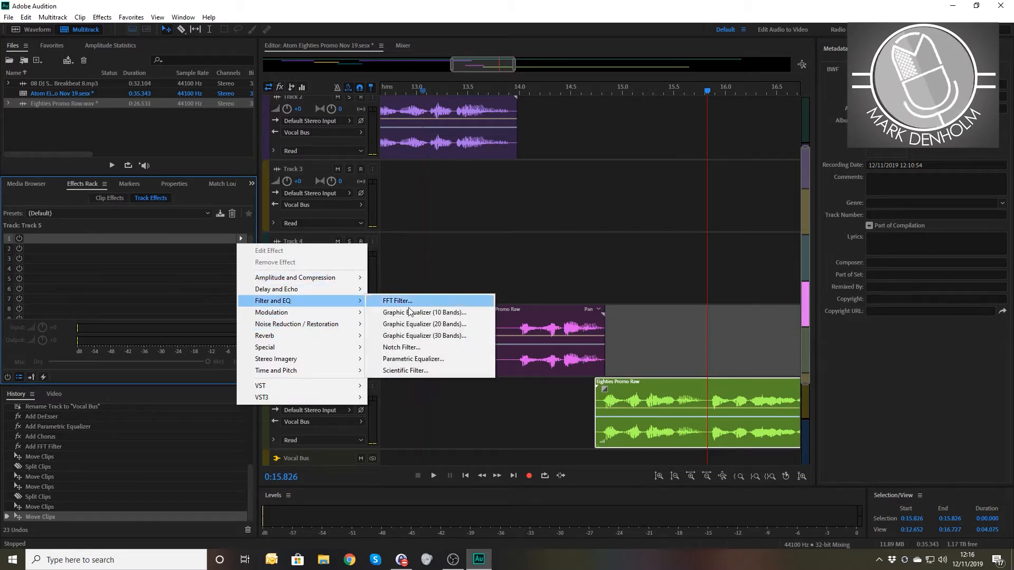
left_click(413, 359)
left_click(395, 154)
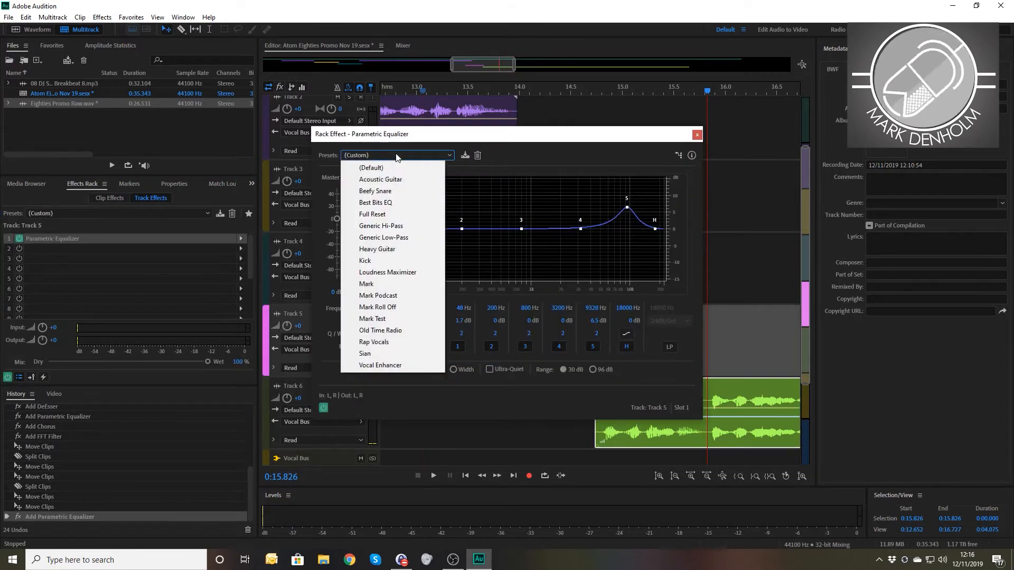
left_click(389, 284)
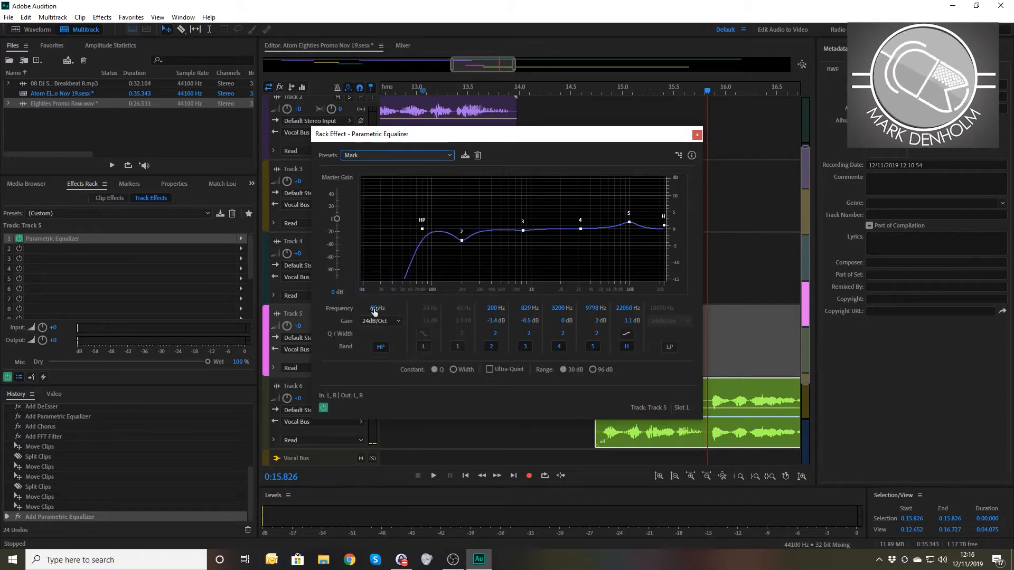
- Set the high-pass frequency of Track 5's Parametric Equalizer to 250 Hz and close the effect
left_click(374, 309)
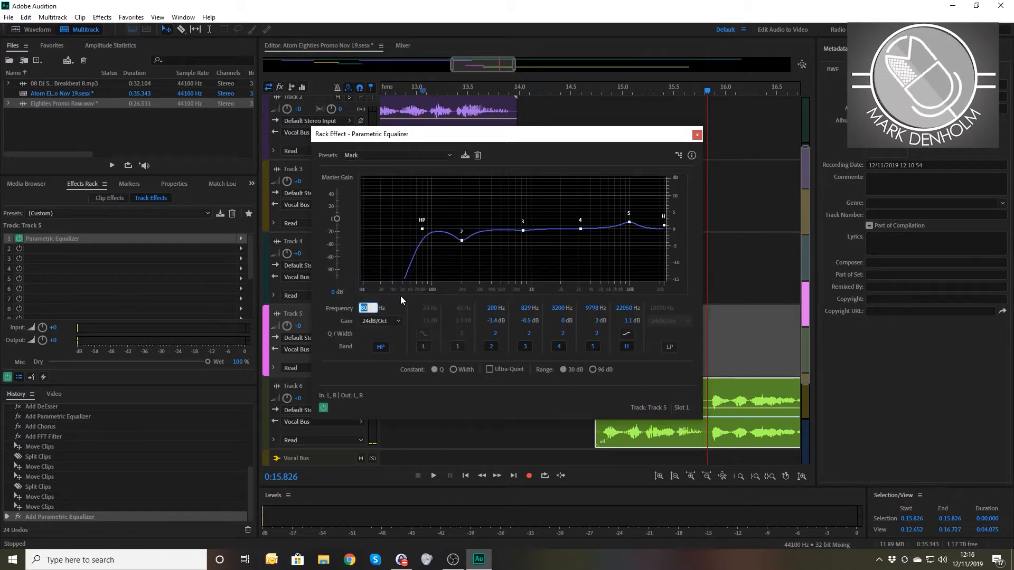
type("25")
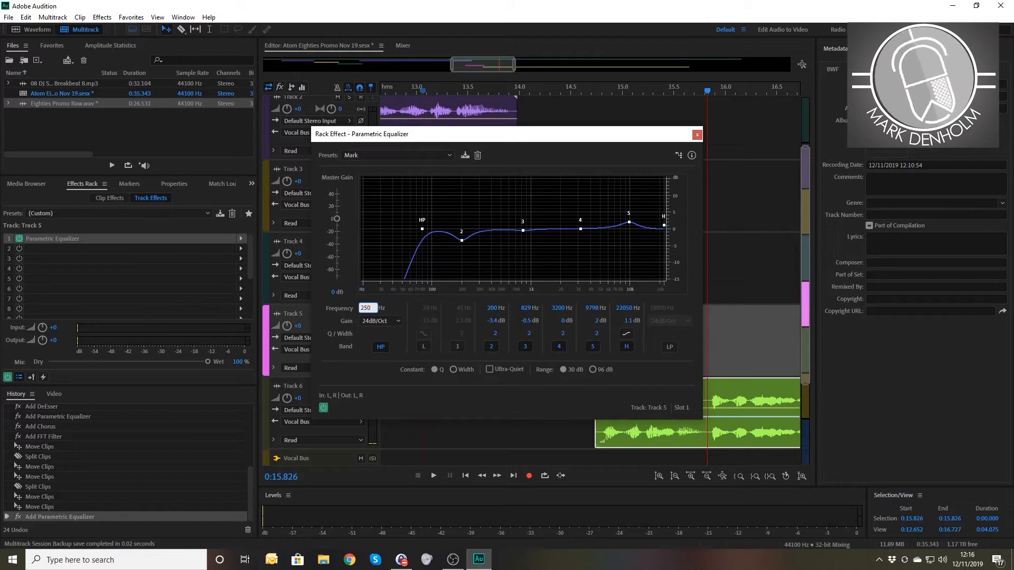
key("Tab")
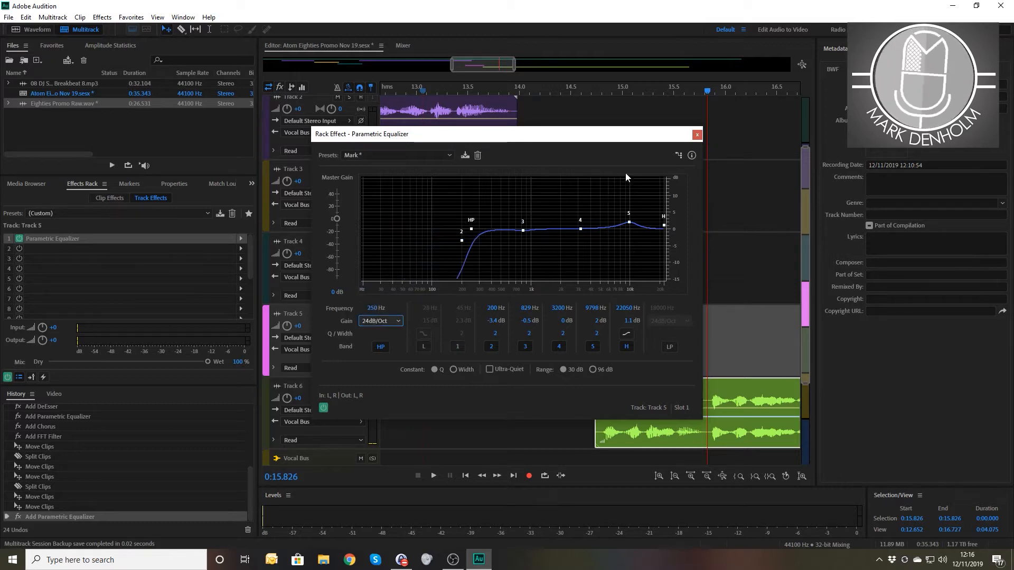
left_click(697, 134)
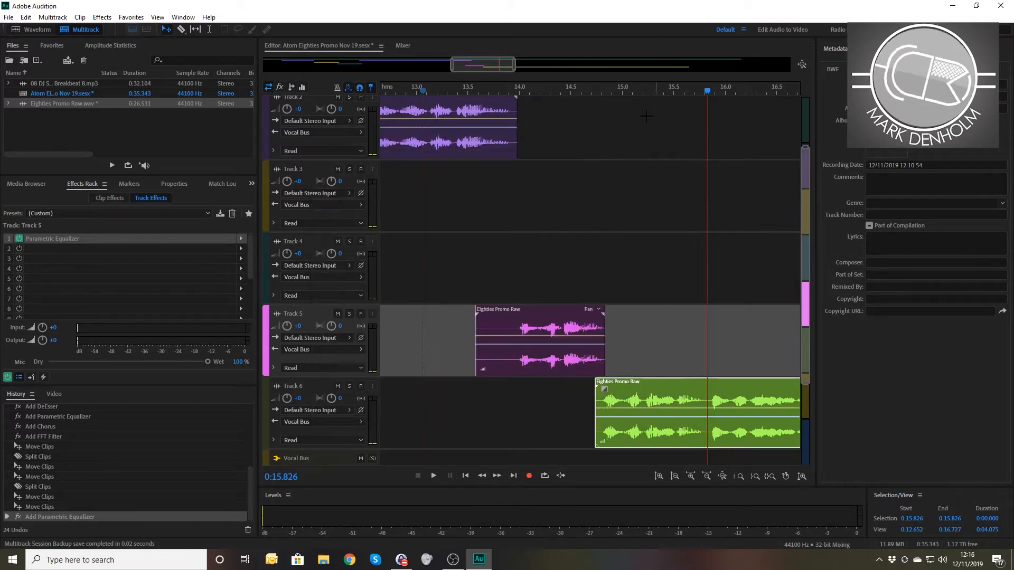
- Play from about 13.4 s to 15.8 s to hear the equalized Track 5 clip
left_click(453, 90)
key("space")
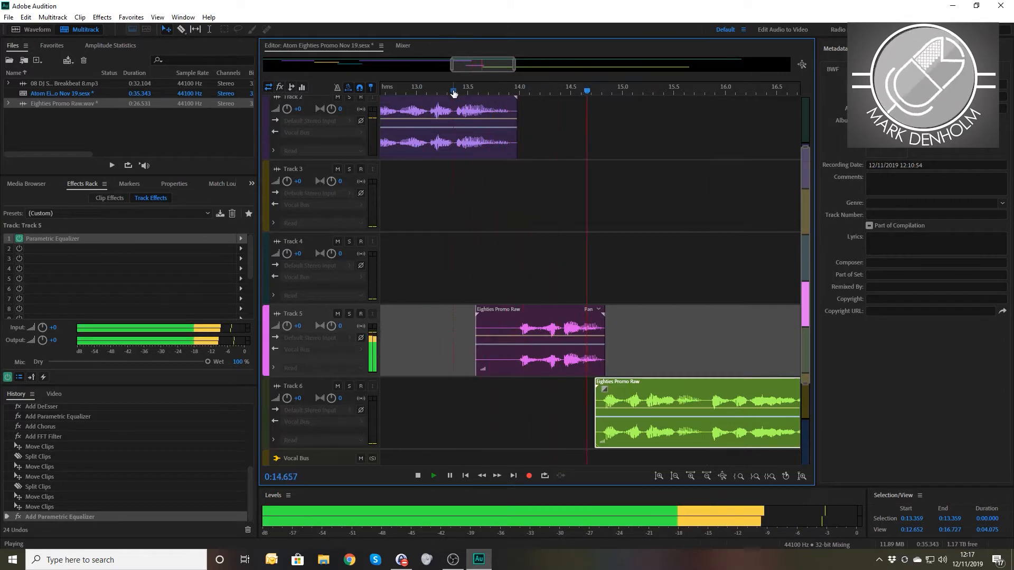
key("space")
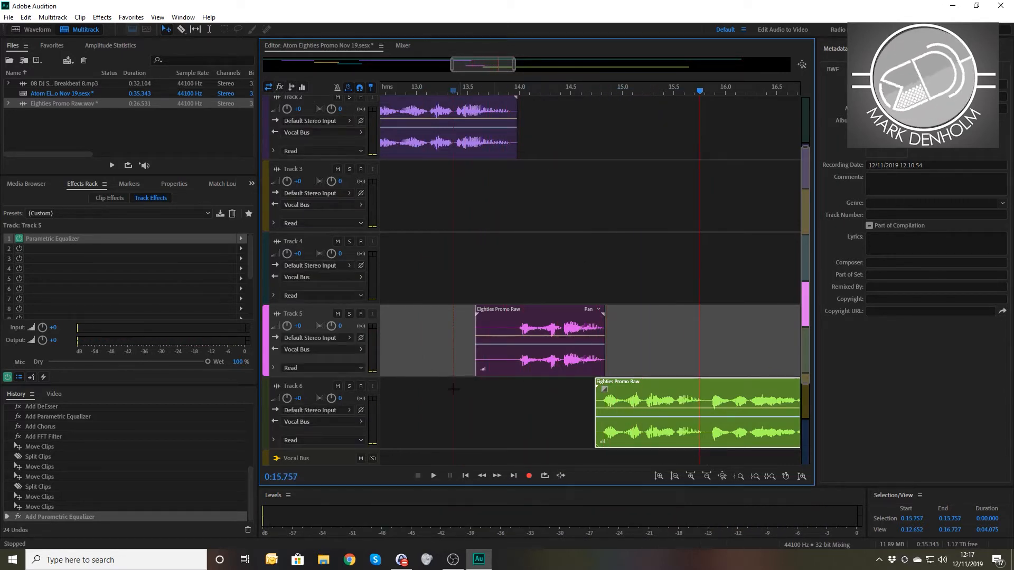
- Add a Parametric Equalizer to Track 6's first effect slot and apply its "Mark" preset
double_click(297, 388)
left_click(240, 236)
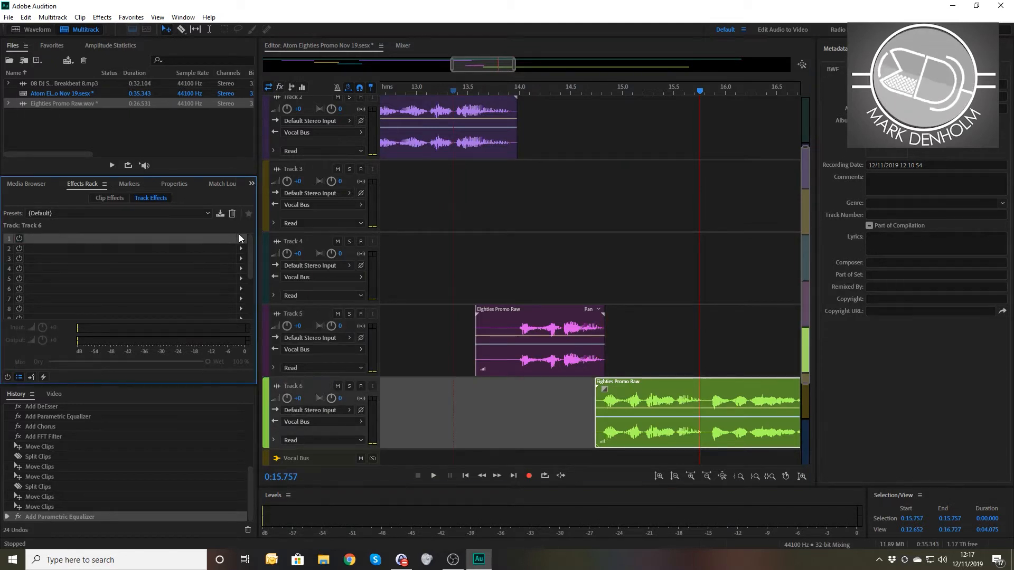
mouse_move(298, 305)
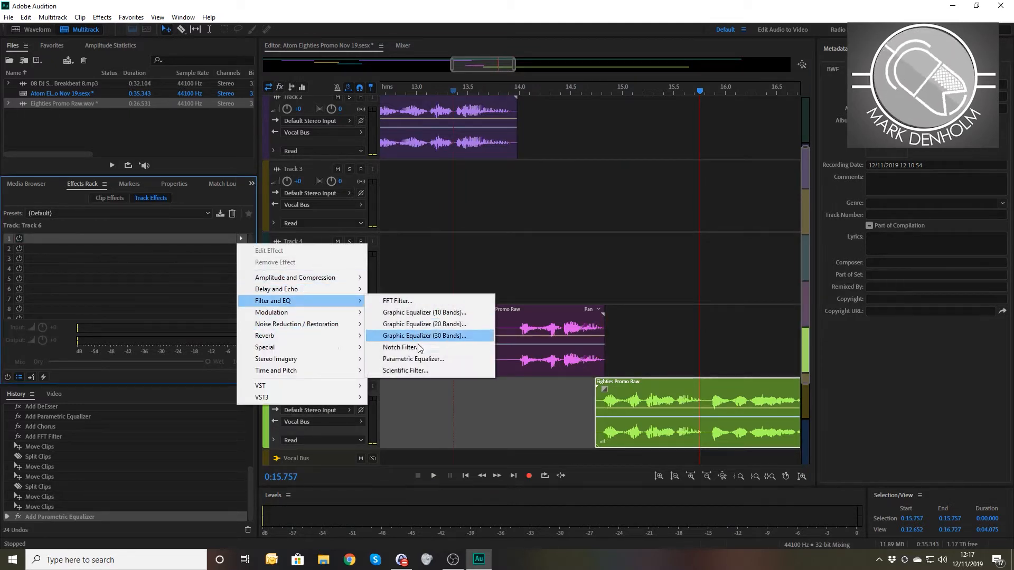
left_click(412, 359)
left_click(398, 155)
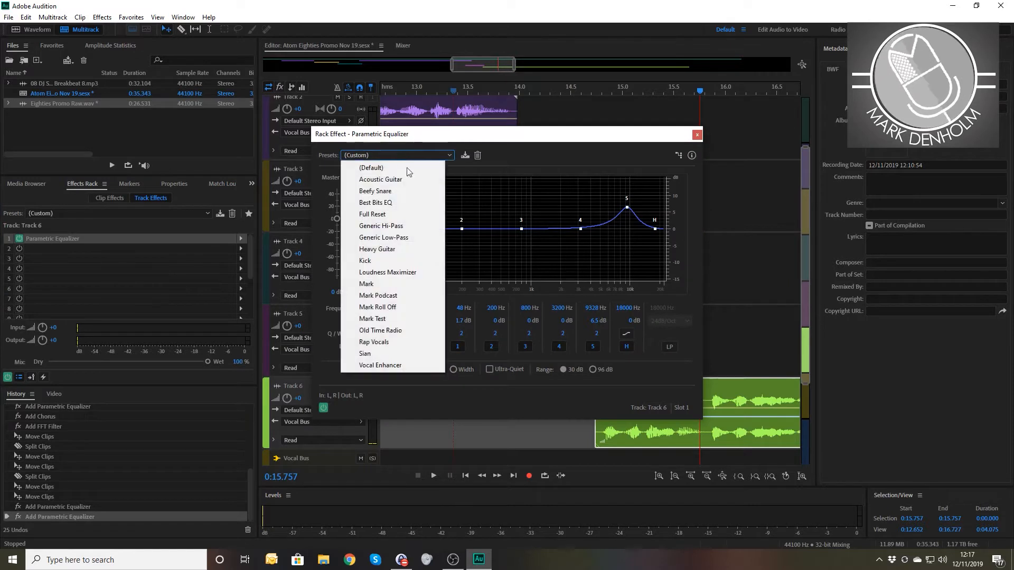
left_click(377, 284)
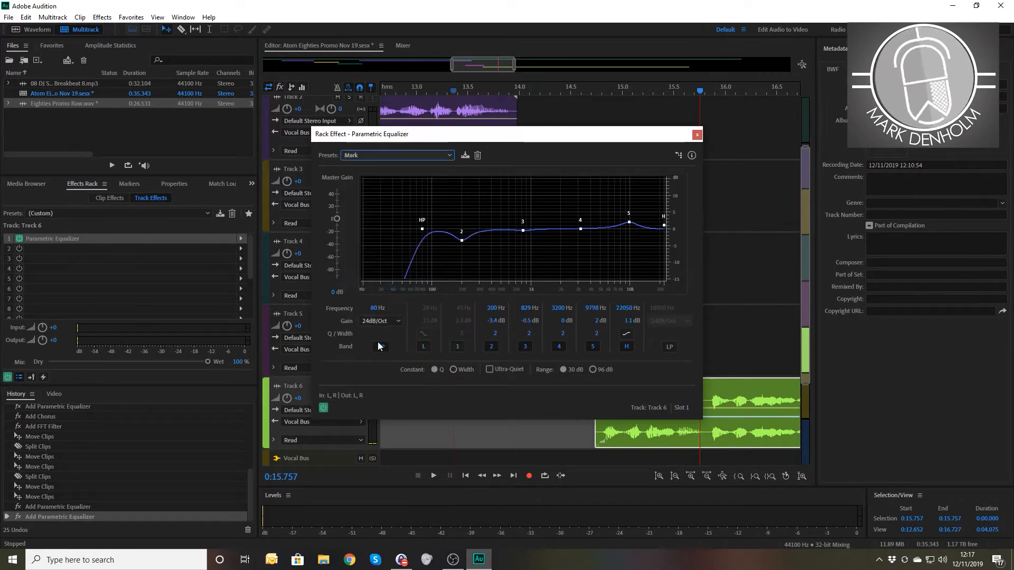
- Set the high-pass frequency of Track 6's Parametric Equalizer to 250 Hz and close the effect
left_click(375, 309)
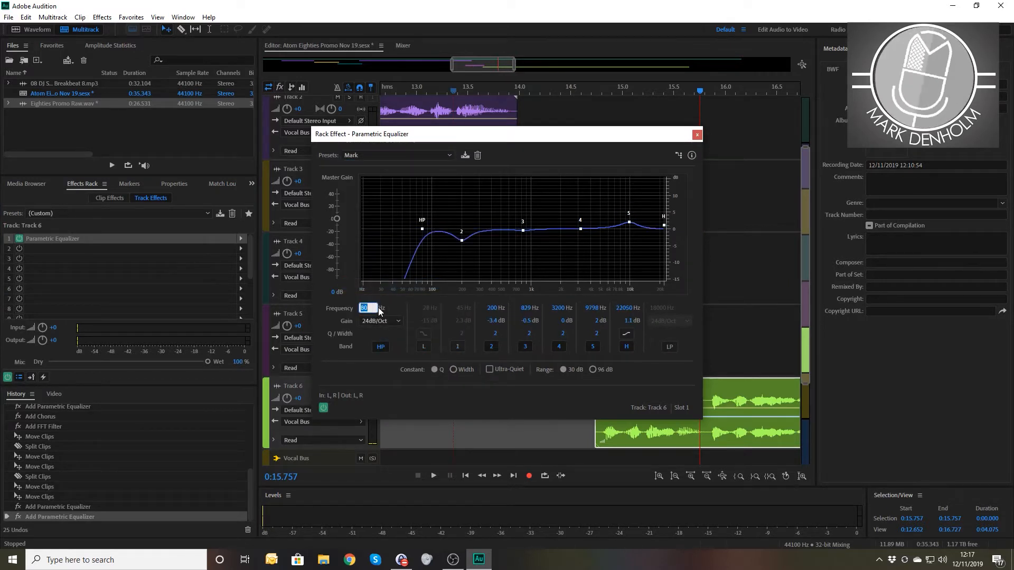
key("Return")
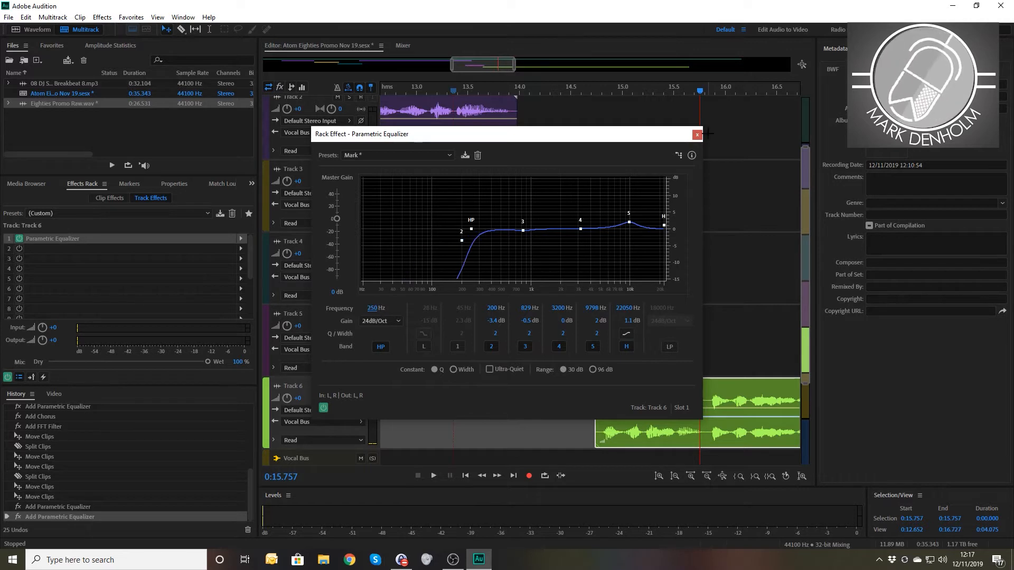
left_click(700, 134)
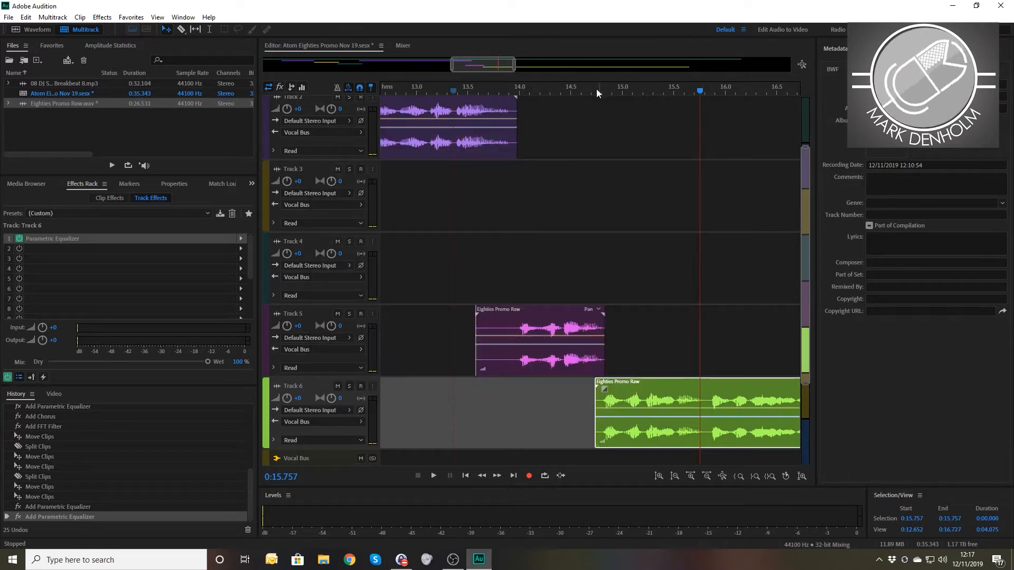
- Play from about 14.5 s, split the Track 6 clip at 15.780 s and move the later part to Track 5, starting at about 15.7 s
left_click(572, 87)
key("space")
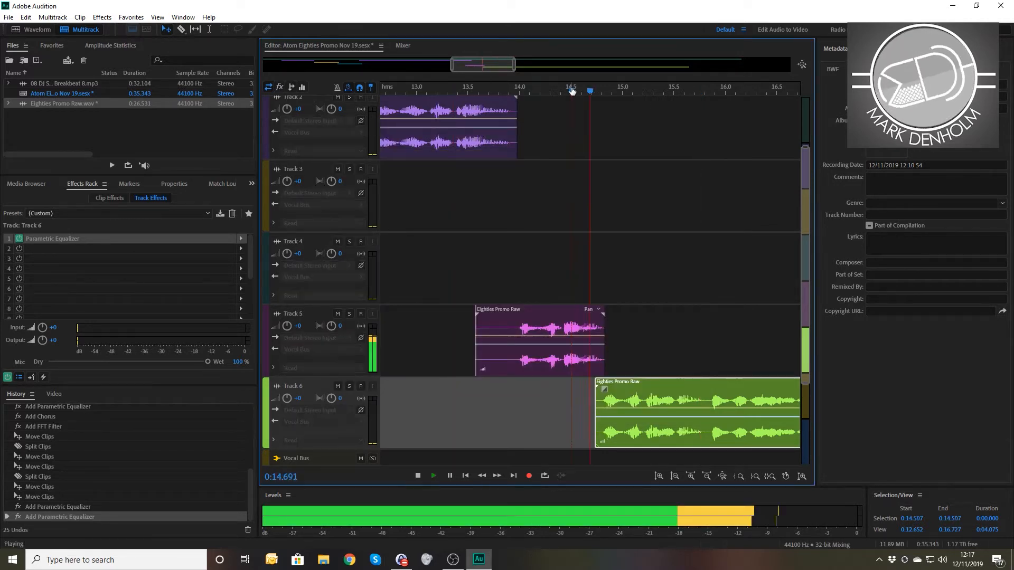
key("space")
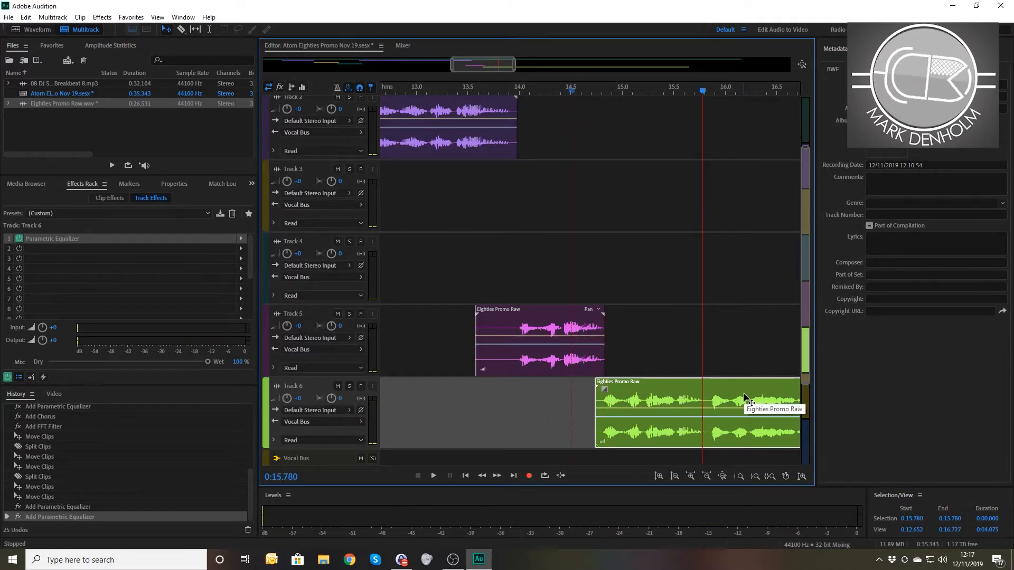
key("super")
key("super")
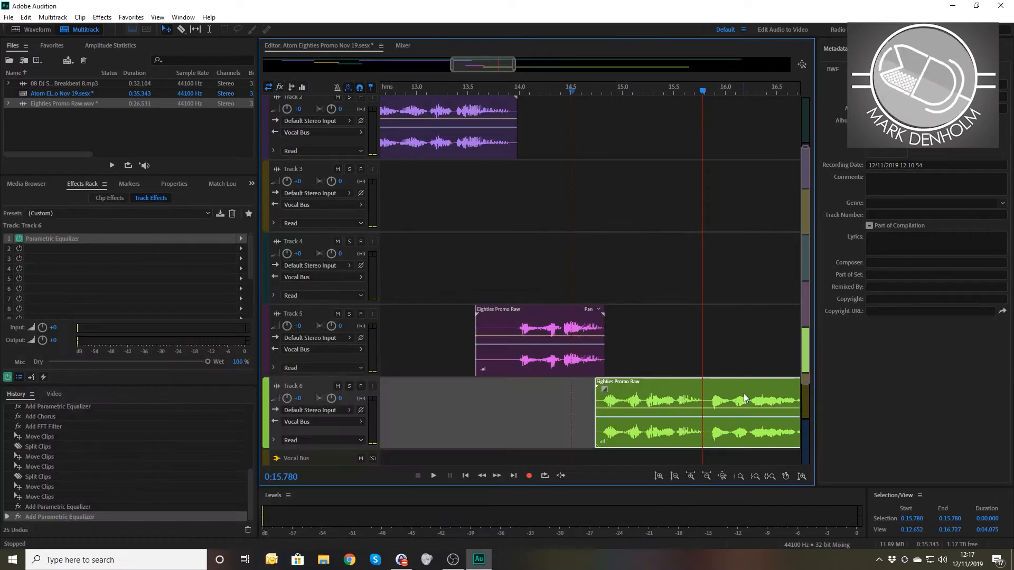
key("ctrl+k")
left_click_drag(744, 394, 750, 328)
- Split the second Track 5 clip at 16.891 s and move the later part to Track 6, starting at about 16.47 s
key("space")
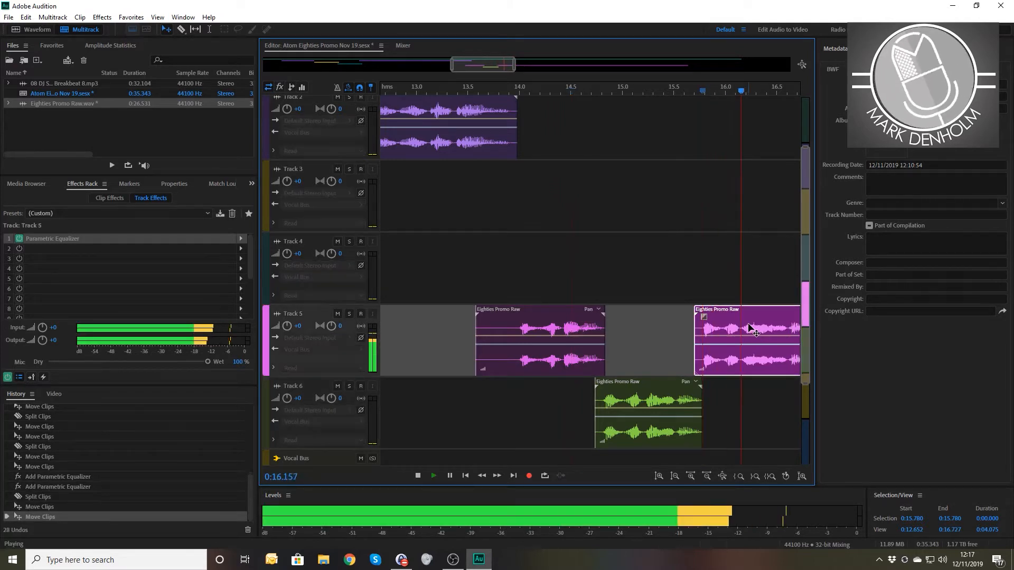
key("space")
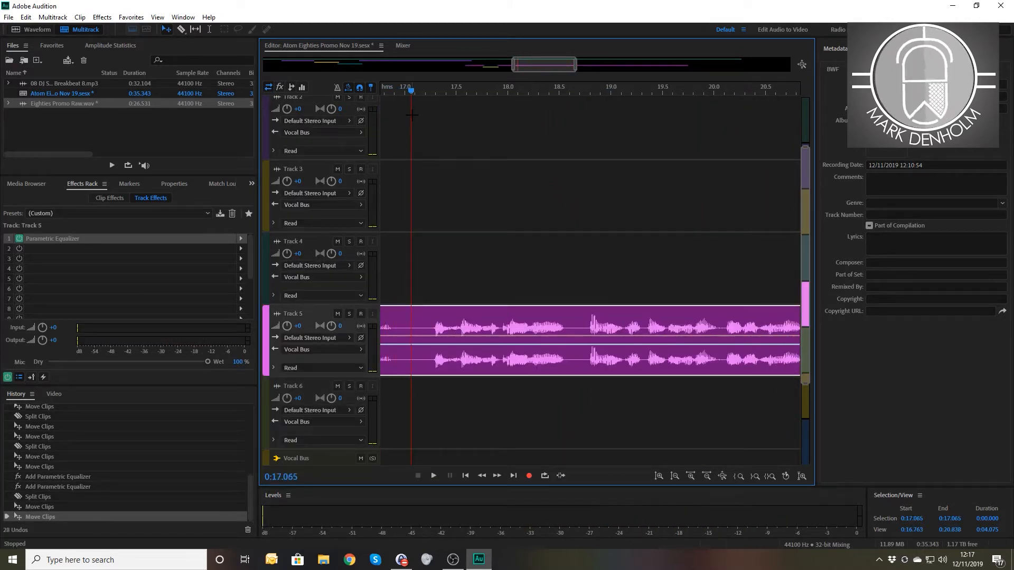
left_click_drag(411, 91, 393, 91)
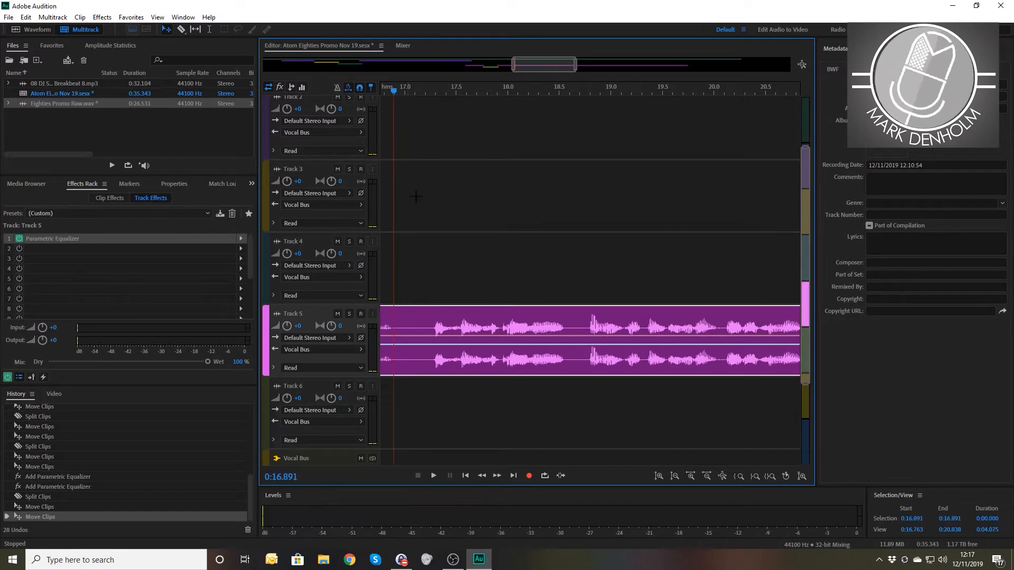
key("ctrl+k")
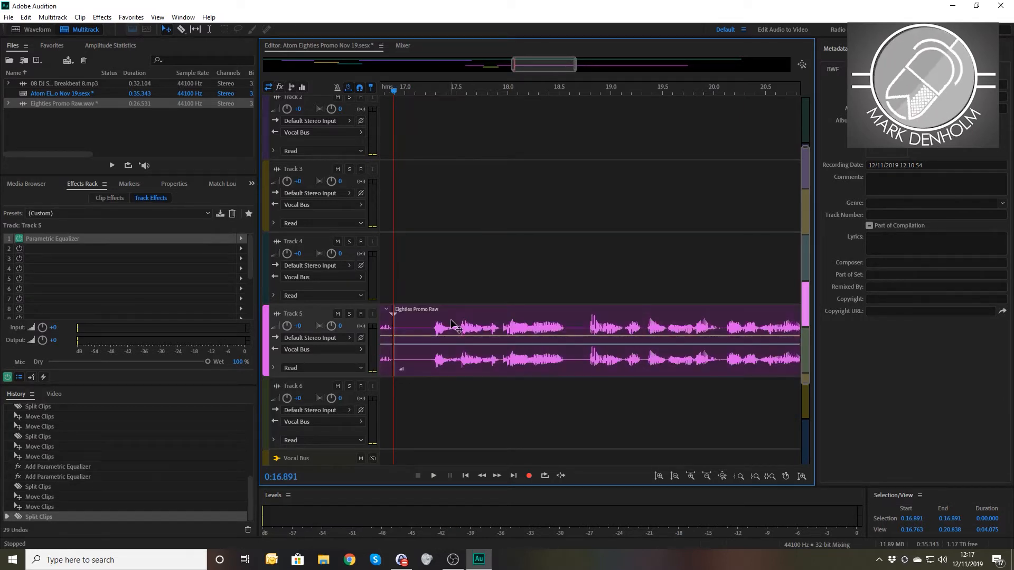
left_click_drag(454, 325, 431, 391)
key("minus")
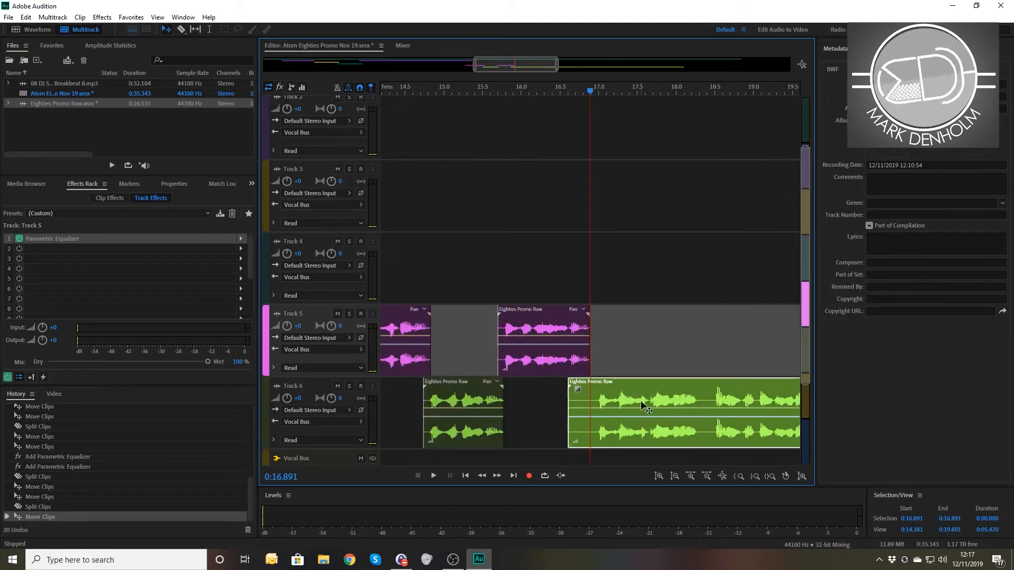
left_click_drag(638, 401, 615, 399)
key("equal")
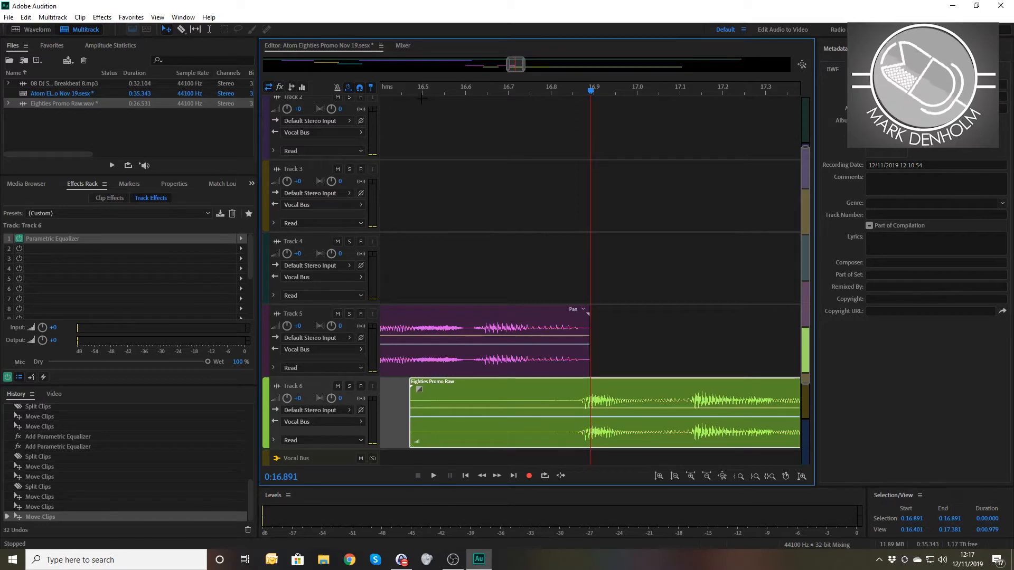
- Play from about 13.6 s, split the Track 6 clip at 18.184 s and move the remaining part to Track 2 at that same time
left_click_drag(415, 87, 453, 92)
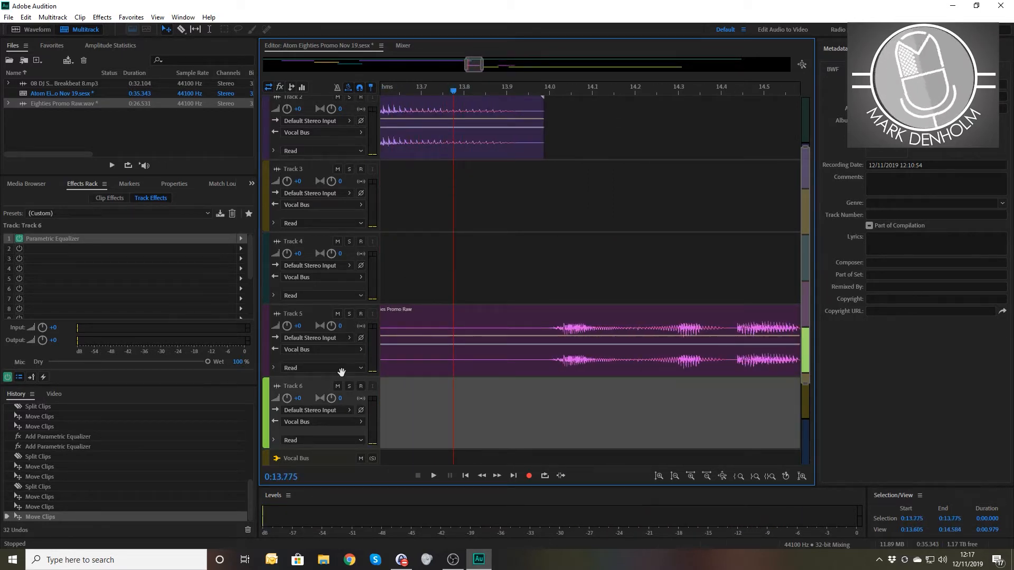
key("space")
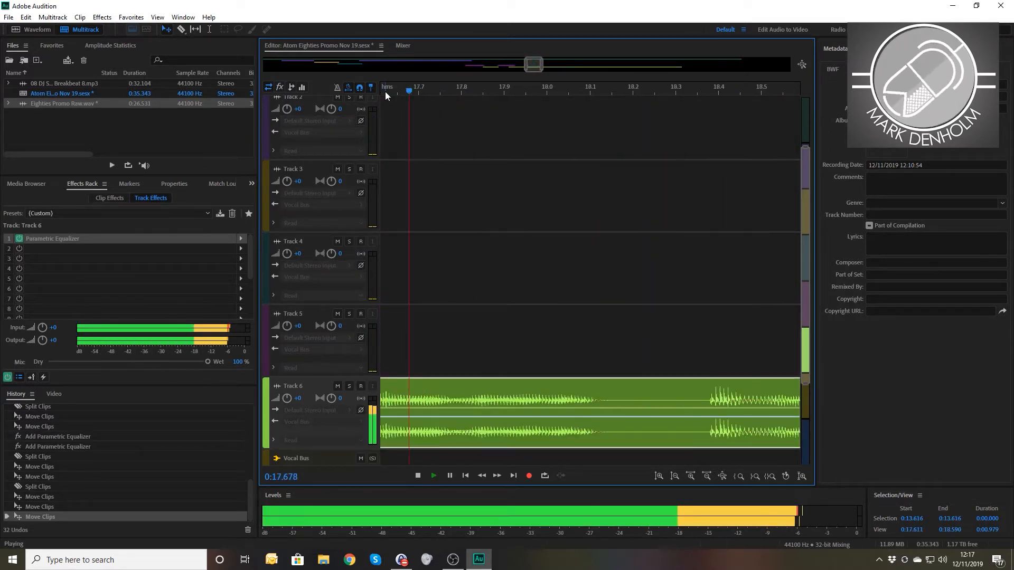
key("space")
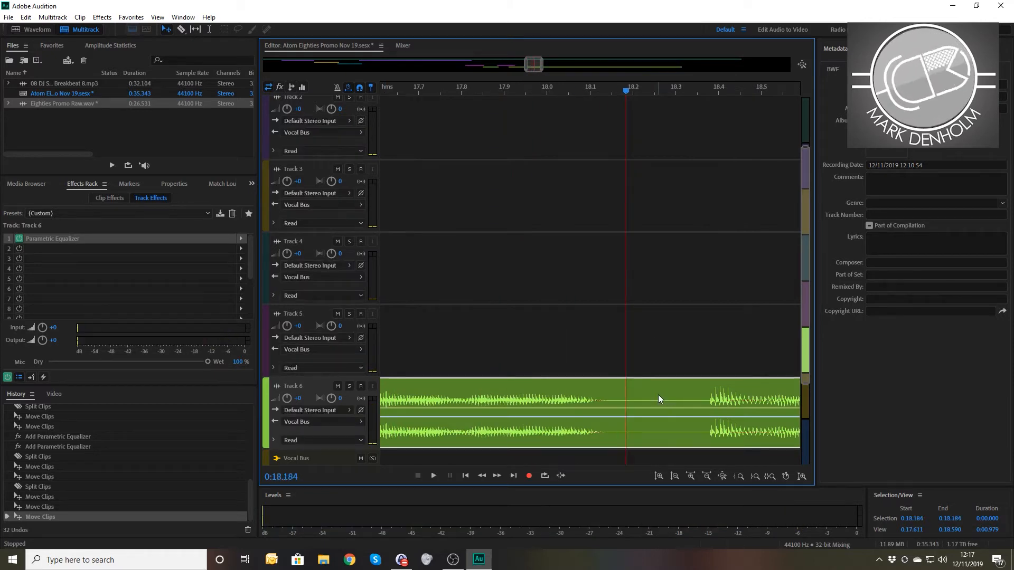
key("ctrl+k")
left_click_drag(658, 395, 639, 149)
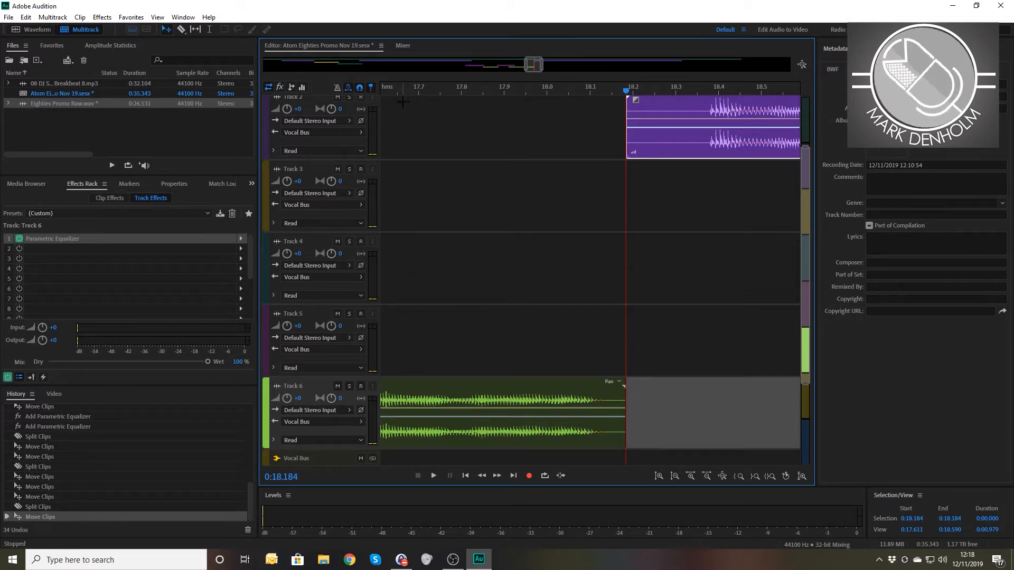
- Pan Track 5 fully right to R100 and Track 6 fully left to L100
left_click_drag(413, 91, 360, 91)
scroll(360, 92, "down", 5)
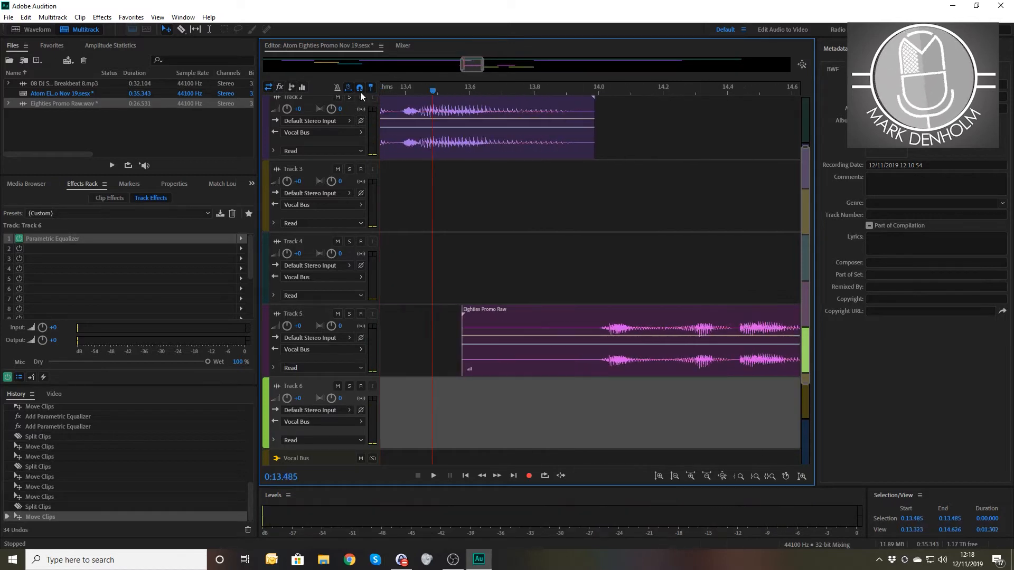
key("minus")
key("minus")
key("minus")
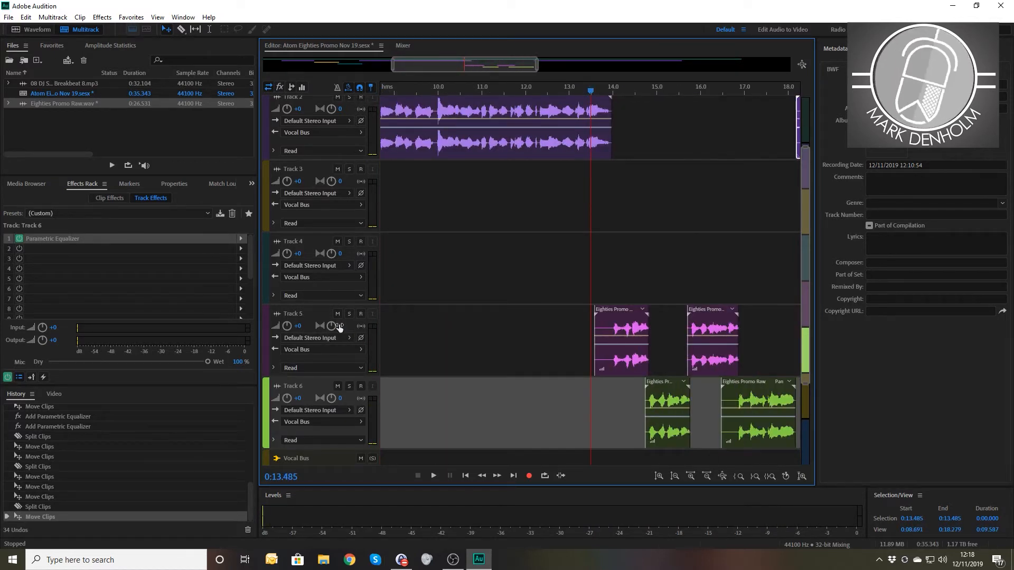
left_click(339, 327)
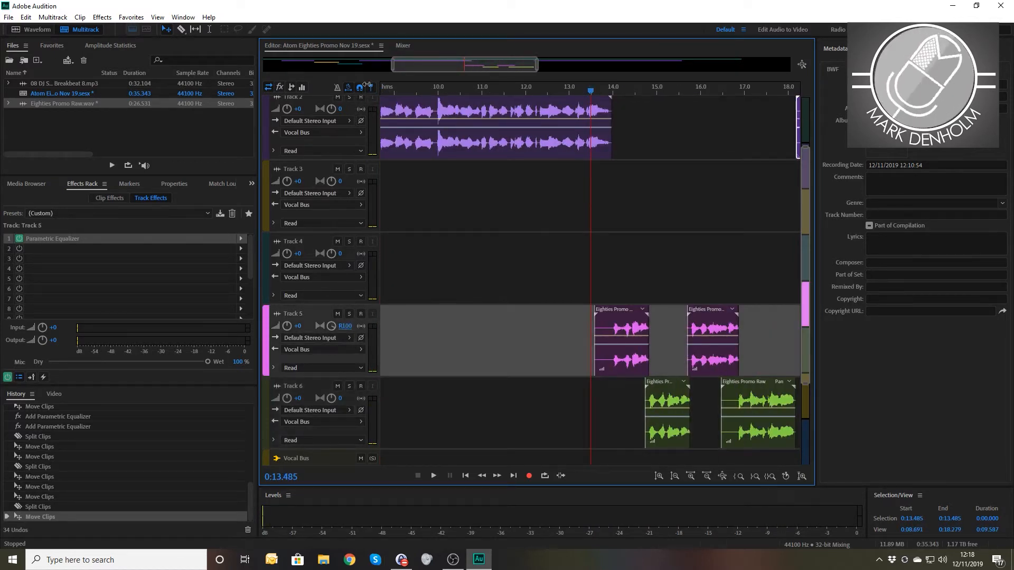
left_click(340, 399)
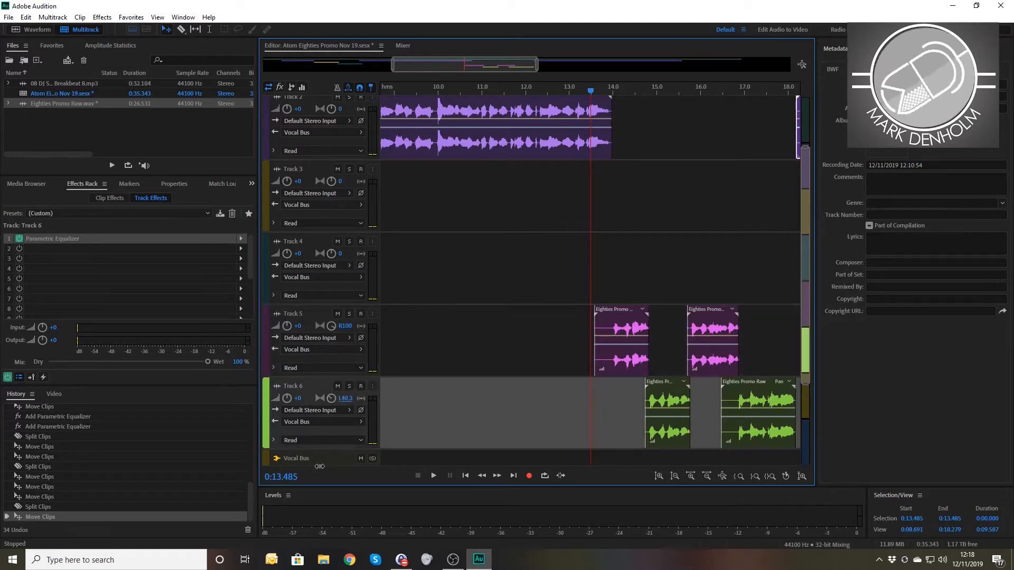
left_click_drag(350, 569, 363, 569)
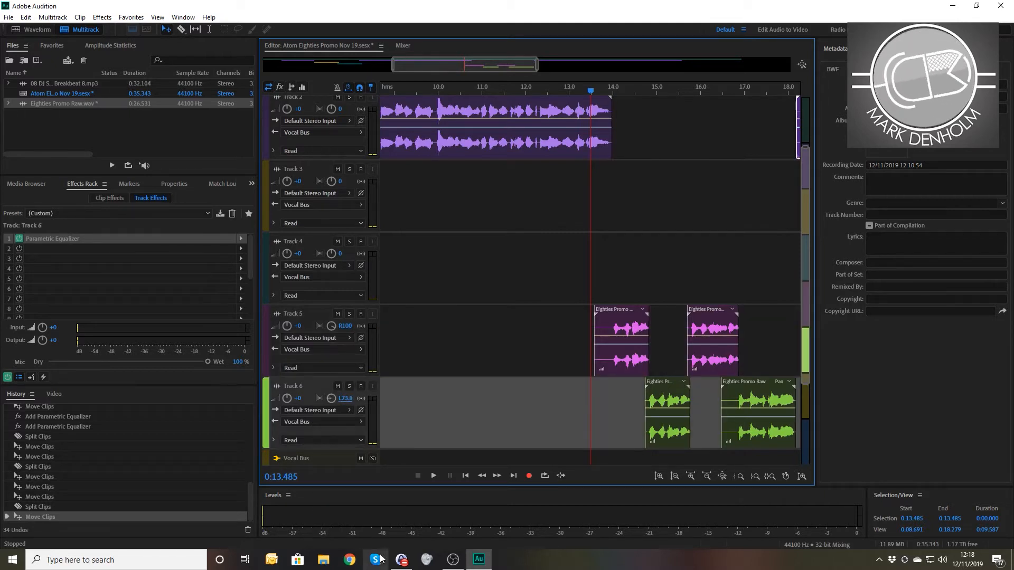
left_click(351, 398)
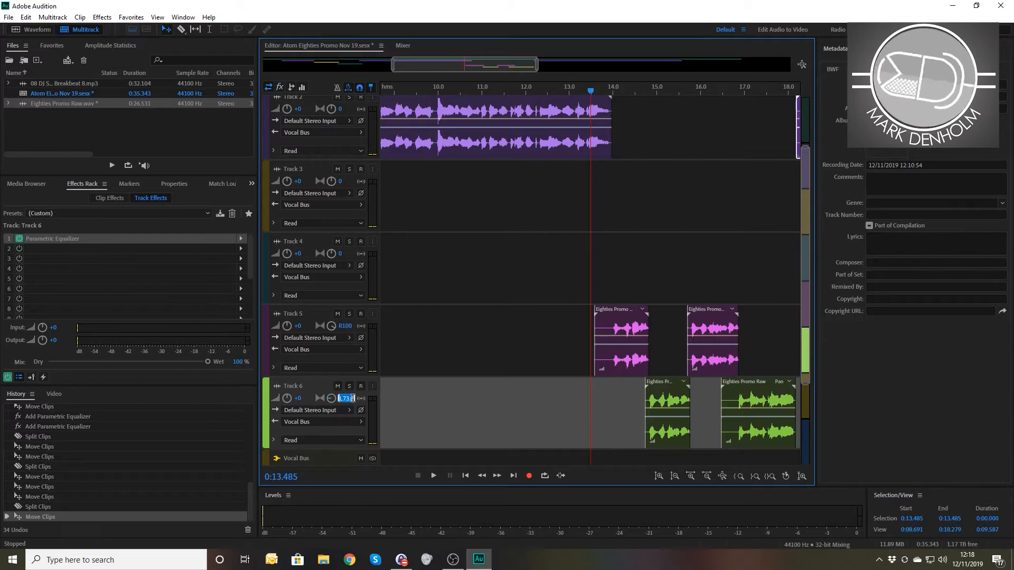
key("Return")
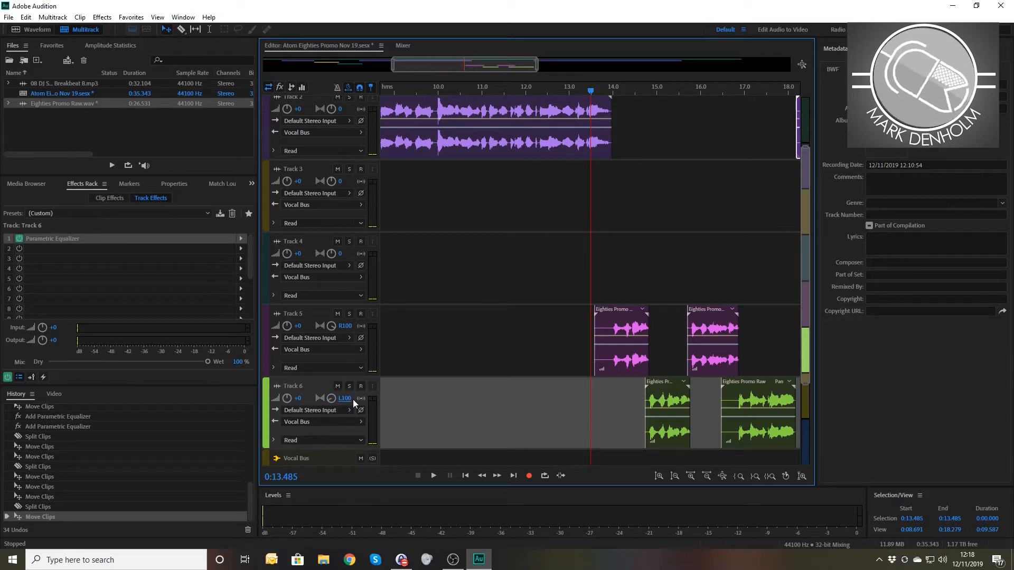
- Play from 12.96 s to about 18.2 s to hear the panned clips on Tracks 5 and 6
left_click(567, 88)
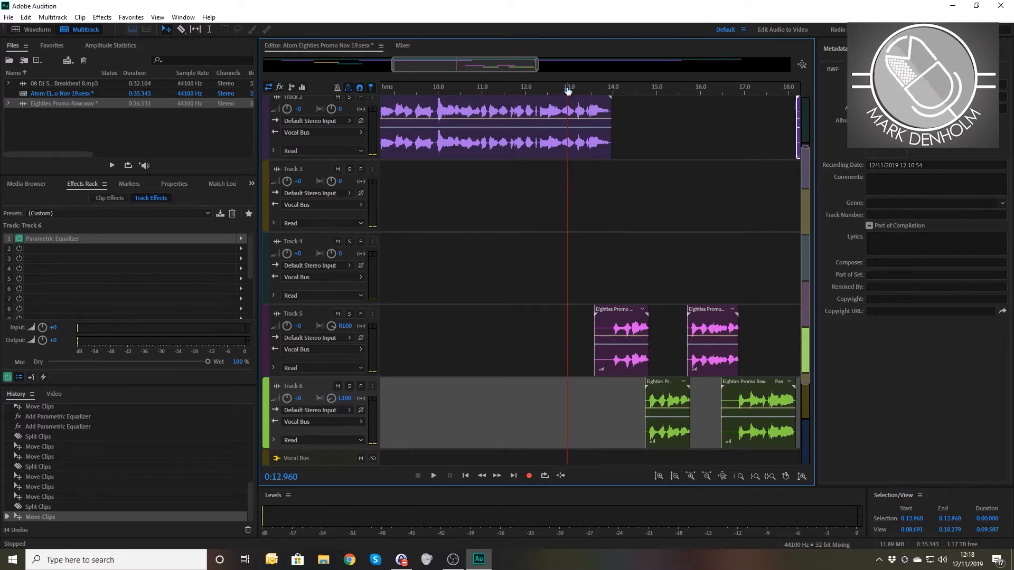
key("space")
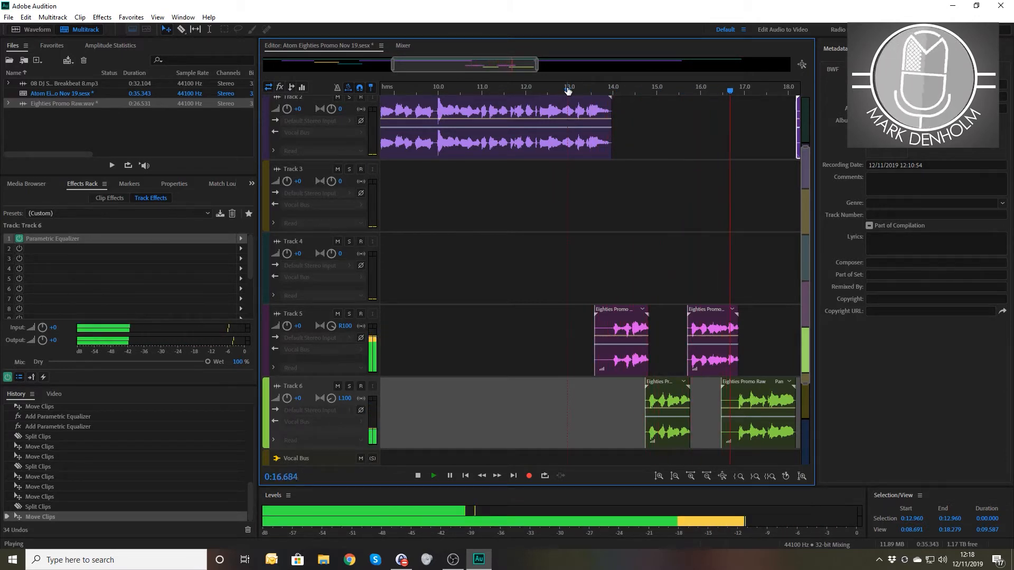
key("space")
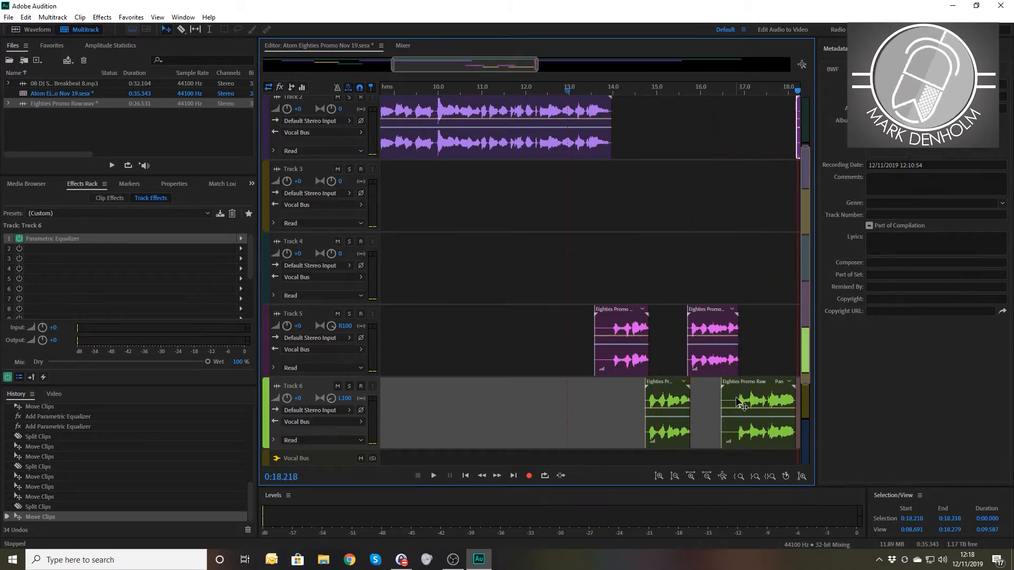
- Add curved fade-ins to the start of Track 6's second clip and Track 5's first clip
left_click(733, 397)
left_click_drag(731, 392, 747, 434)
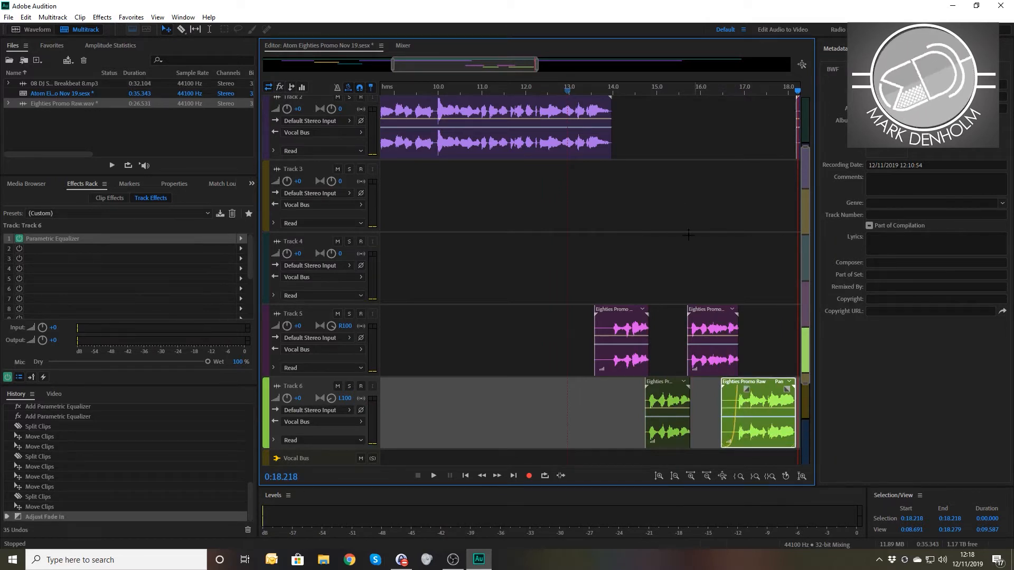
left_click(693, 96)
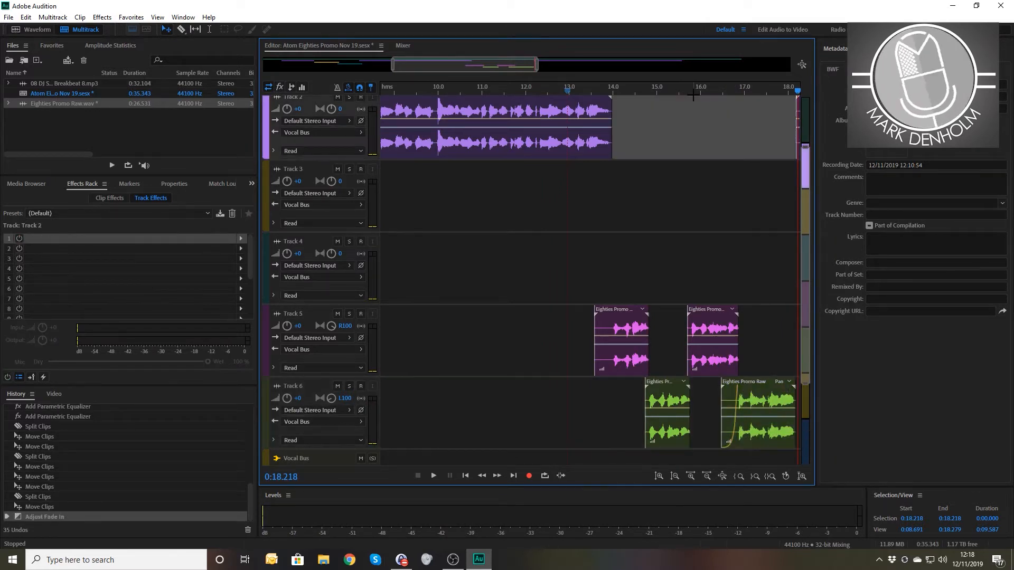
left_click(593, 93)
left_click(610, 321)
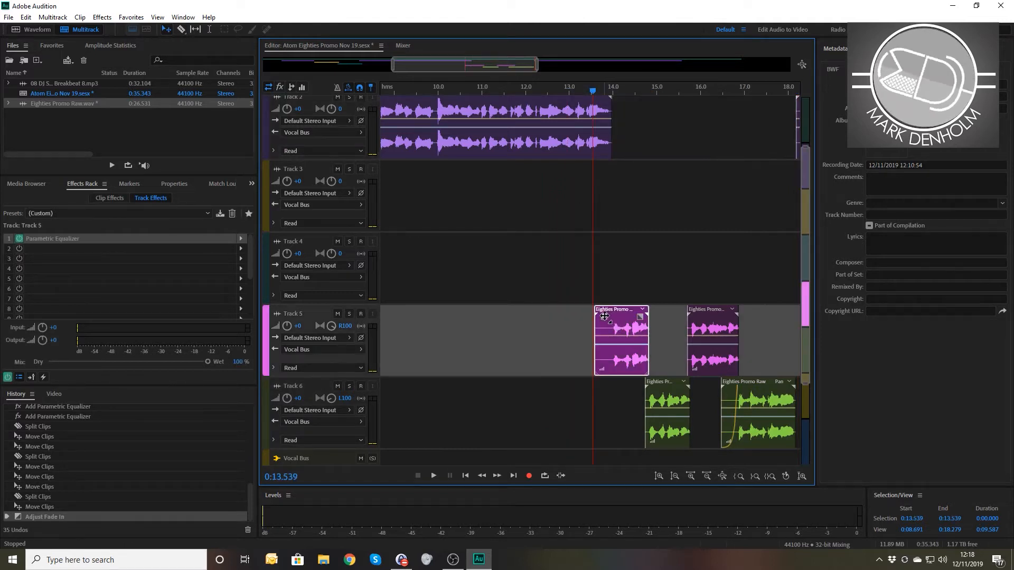
left_click_drag(604, 316, 623, 358)
- Play from about 13.5 s to 18.2 s to hear the fade-ins and examine the clip edges around the stopping point
key("space")
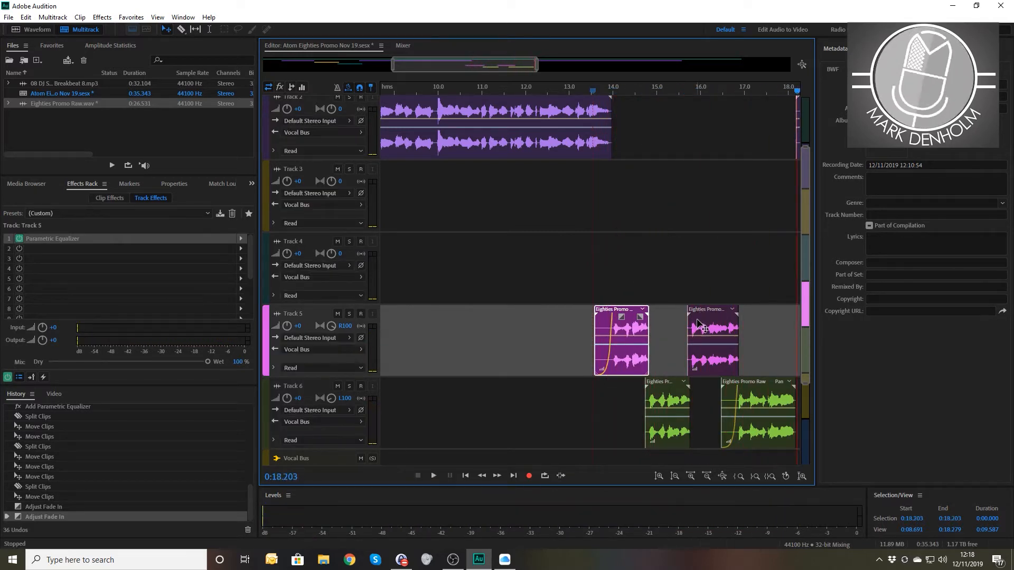
key("minus")
key("equal")
key("equal")
key("equal")
key("equal")
key("equal")
key("equal")
key("equal")
key("equal")
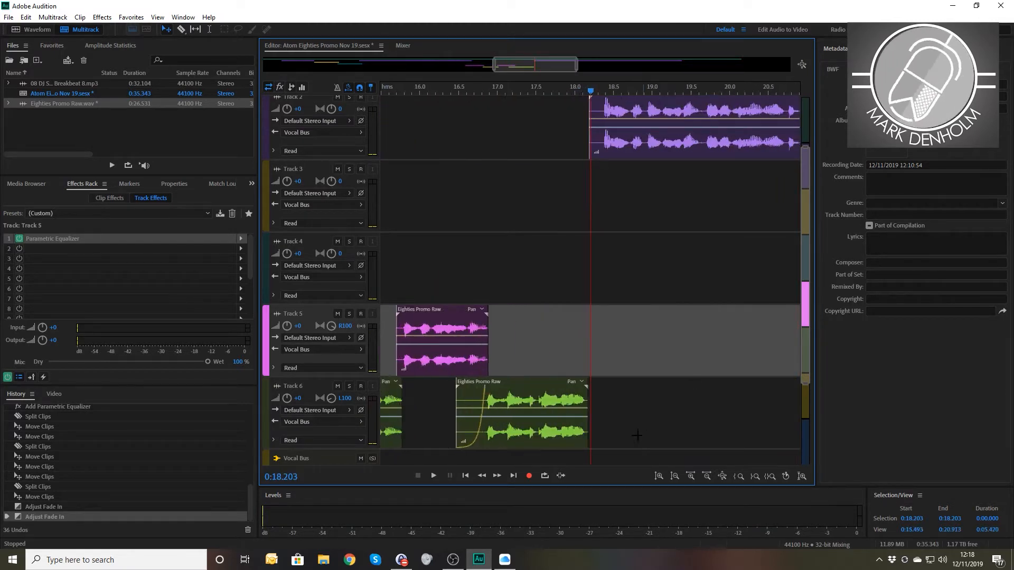
- Add a short curved fade-out to the end of Track 6's second clip and play the transition from about 17.86 s
left_click(577, 394)
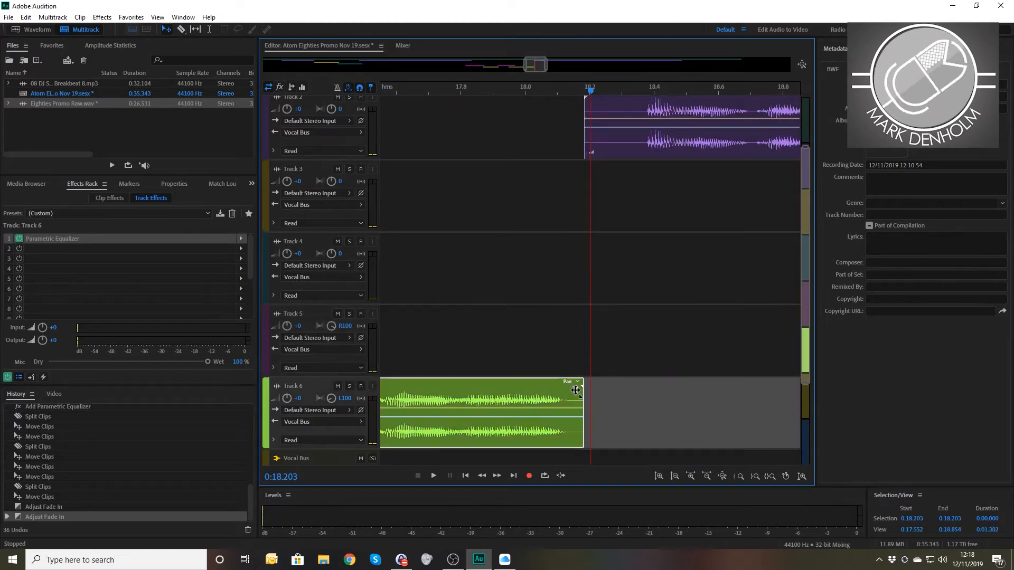
left_click_drag(577, 394, 553, 389)
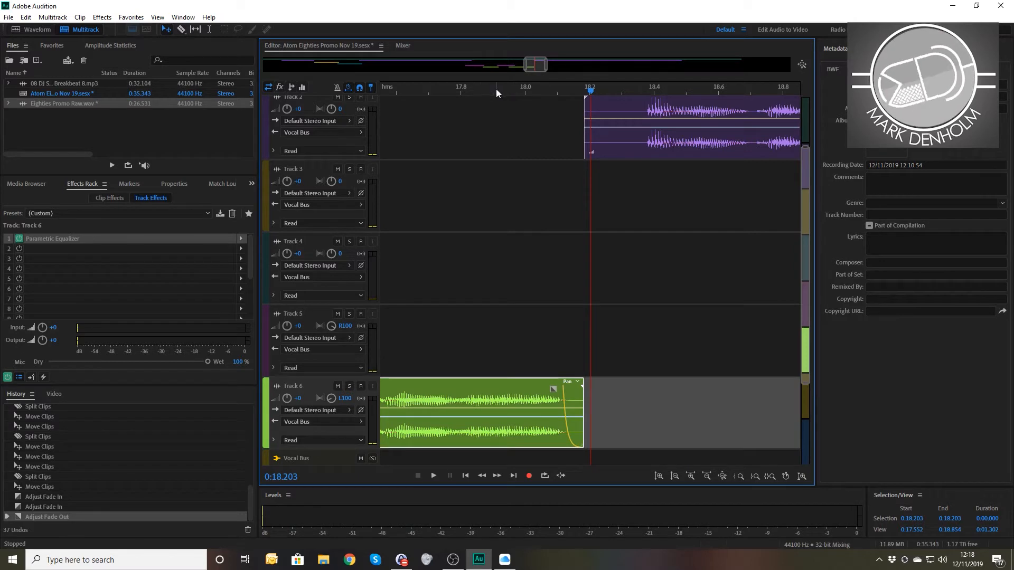
left_click(480, 91)
key("space")
key("space")
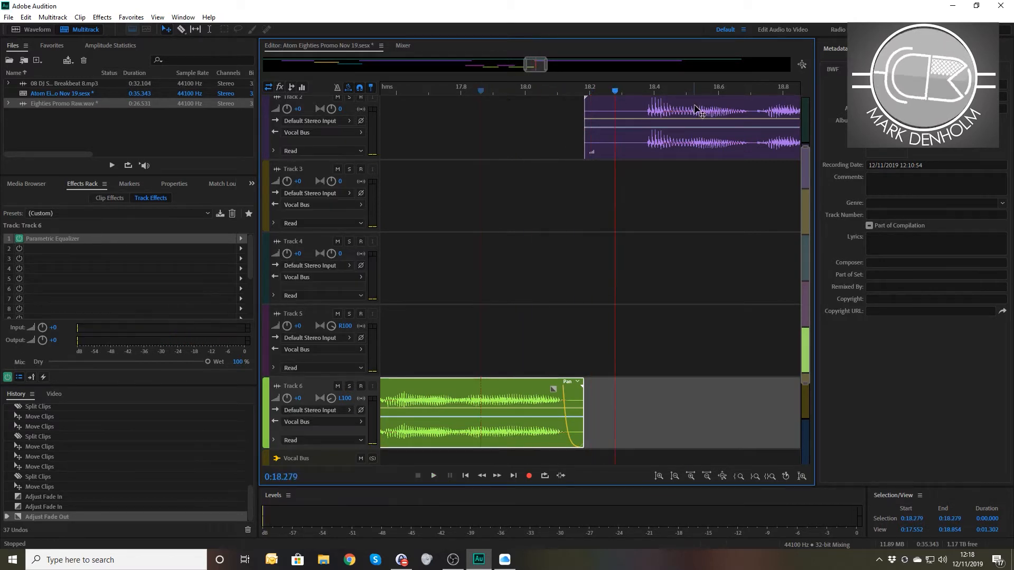
- Shift Track 2's following clip earlier to start at about 17.98 s, overlapping Track 6's clip, and give it a curved fade-in
left_click_drag(694, 109, 627, 116)
left_click_drag(529, 108, 586, 170)
left_click(480, 90)
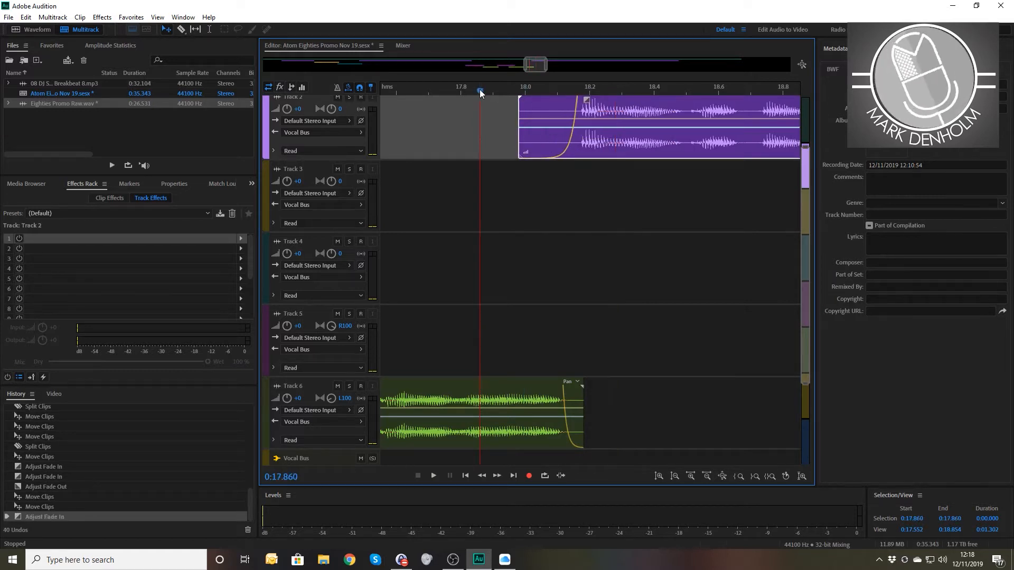
key("space")
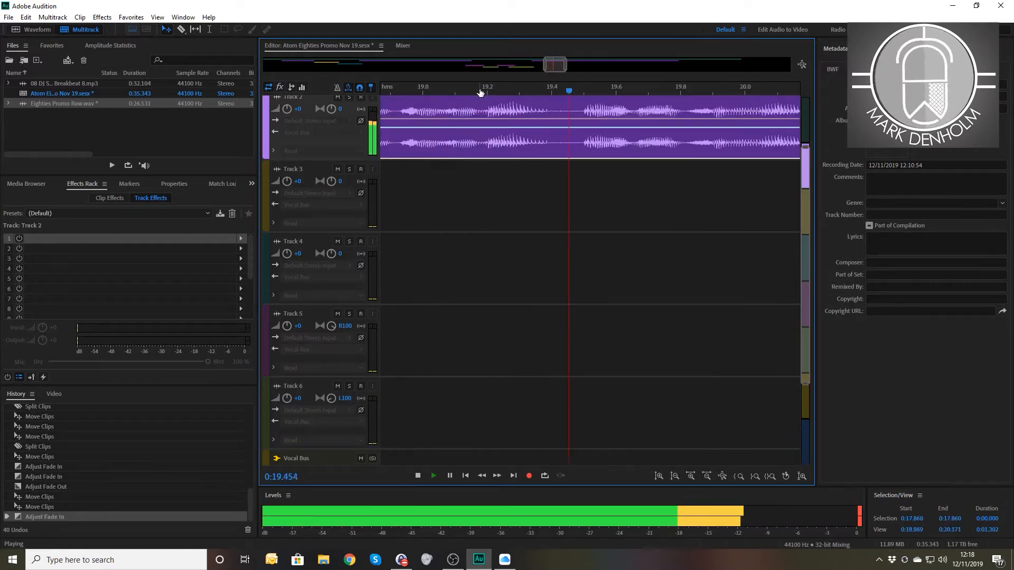
key("space")
- Play to locate the phrase break, split Track 2's clip at 18.722 s and move the later part down to Track 3
key("space")
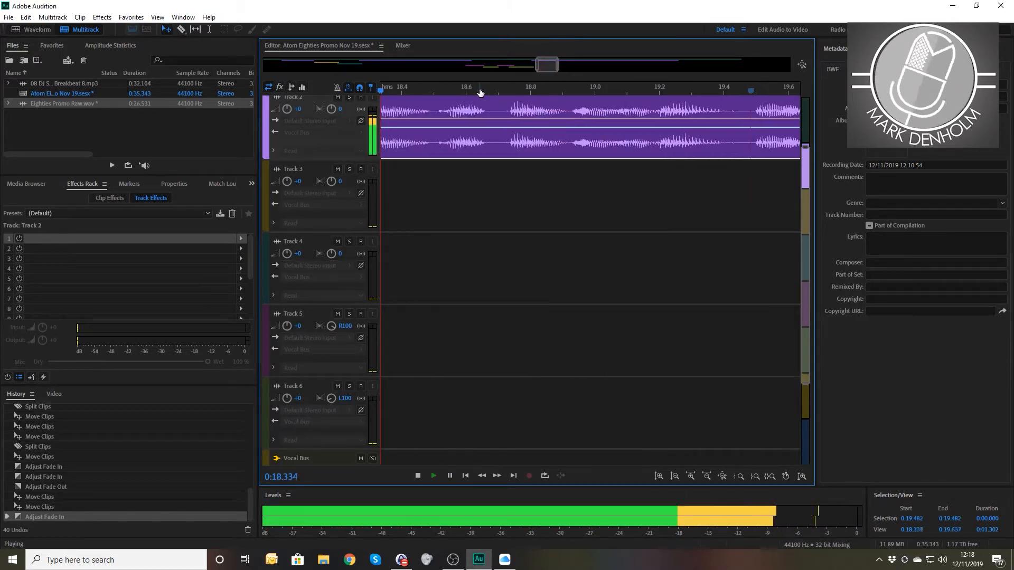
key("space")
key("space")
key("space")
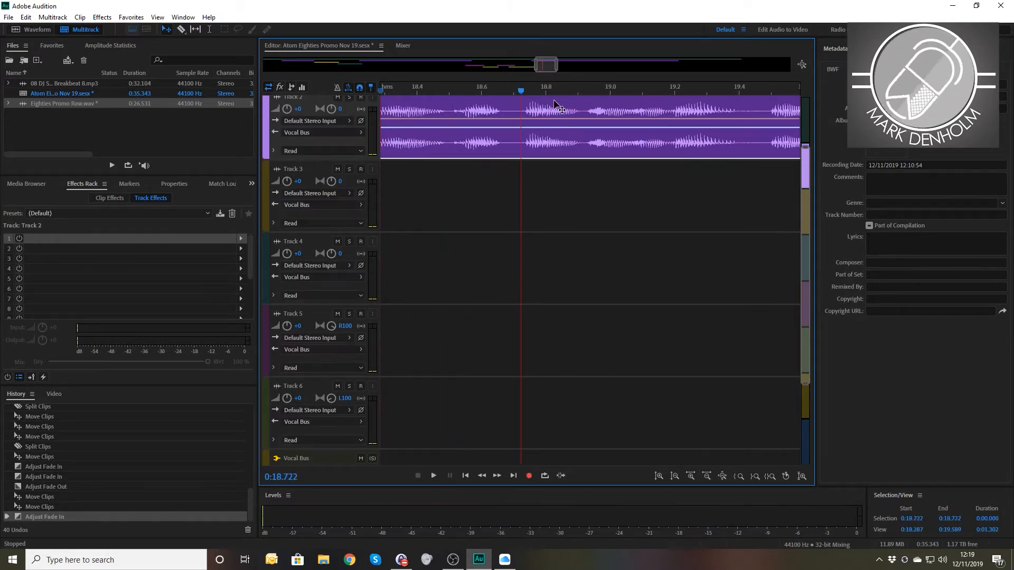
key("ctrl+k")
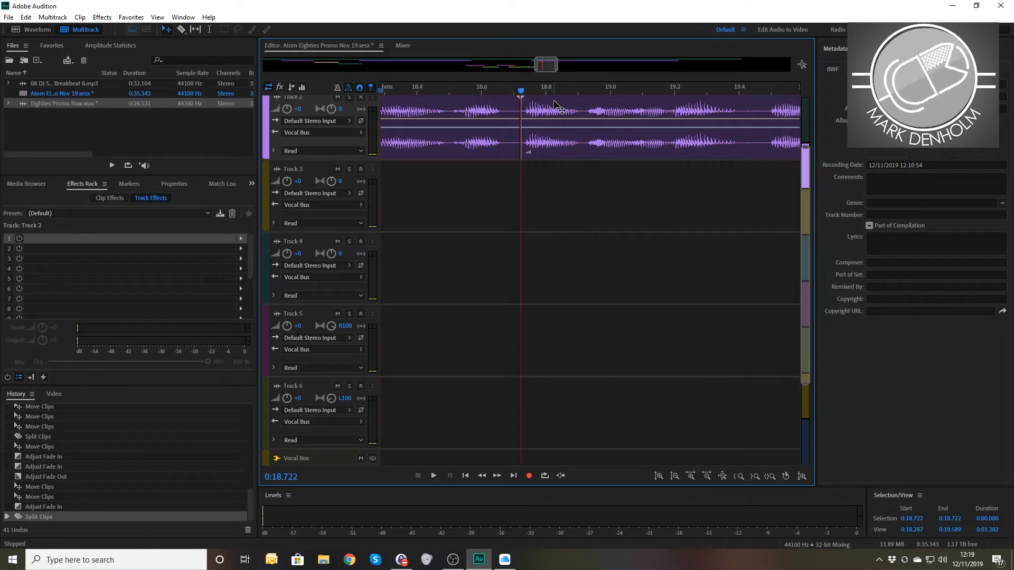
left_click_drag(558, 108, 555, 172)
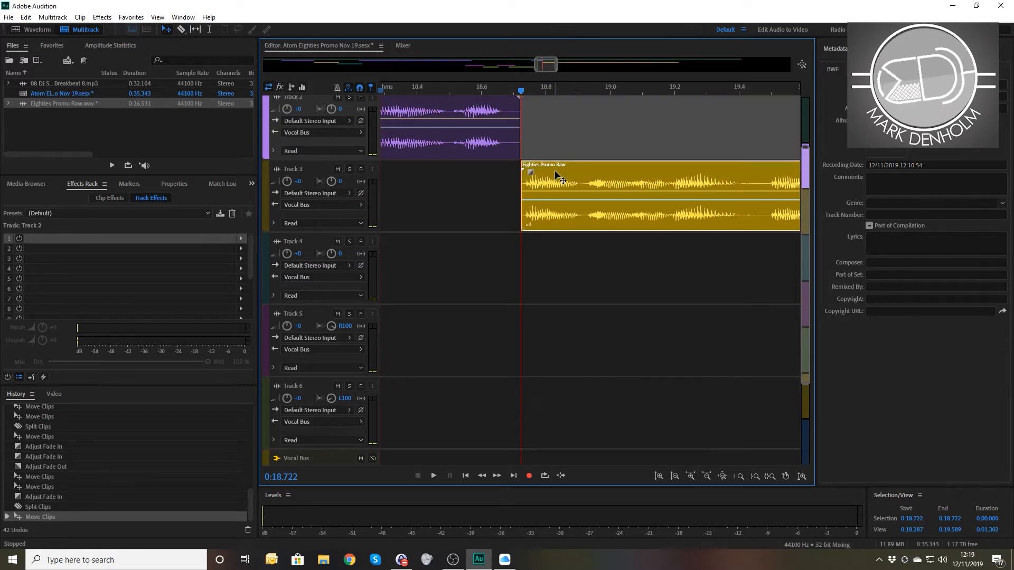
- Split Track 3's clip at 19.474 s after the phrase and move the remainder back up to Track 2
left_click(310, 174)
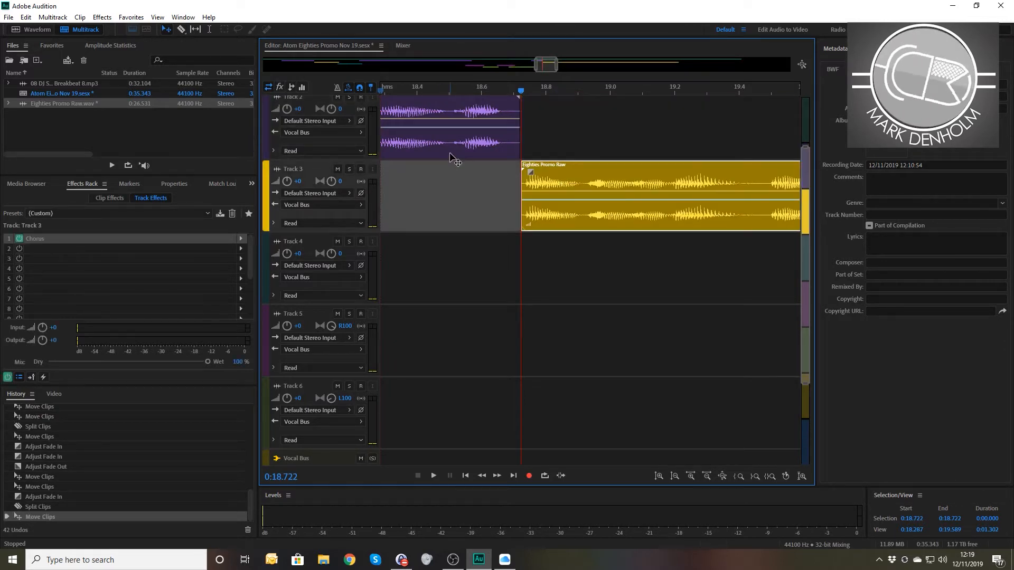
key("space")
key("space")
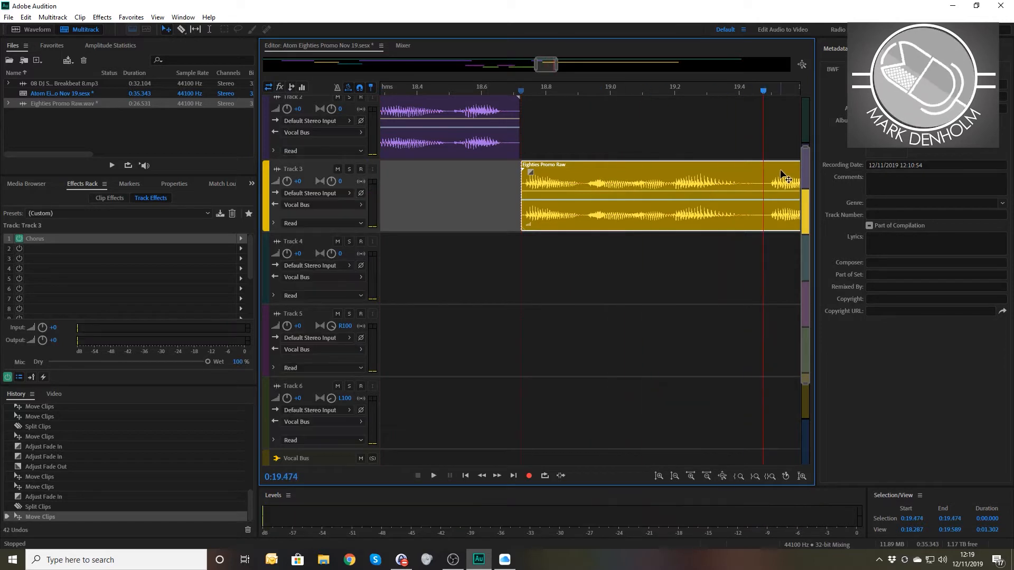
key("ctrl+k")
left_click_drag(781, 170, 786, 141)
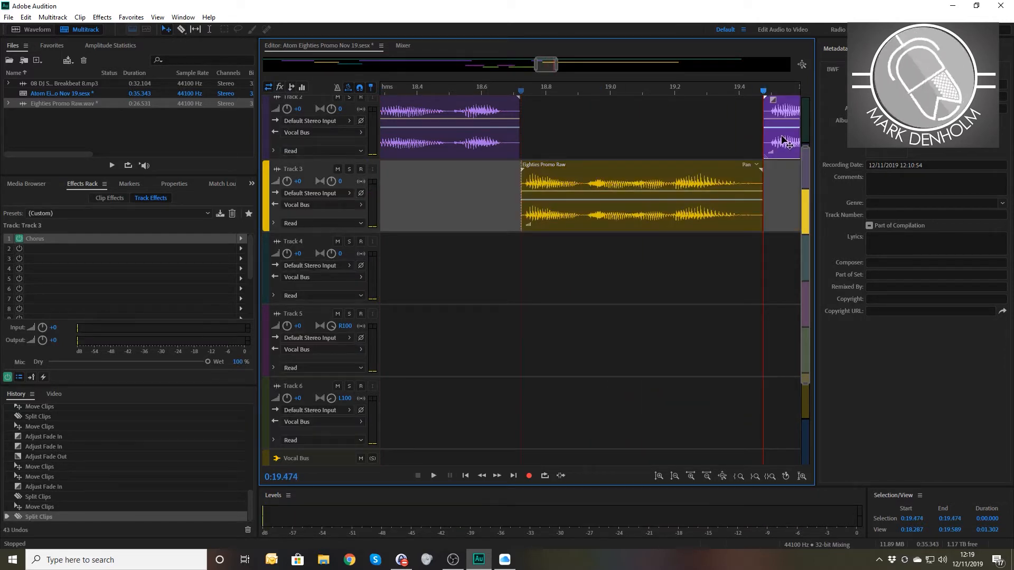
- Play from about 18.54 s to 19.46 s to hear the isolated phrase on Track 3
left_click(462, 91)
key("space")
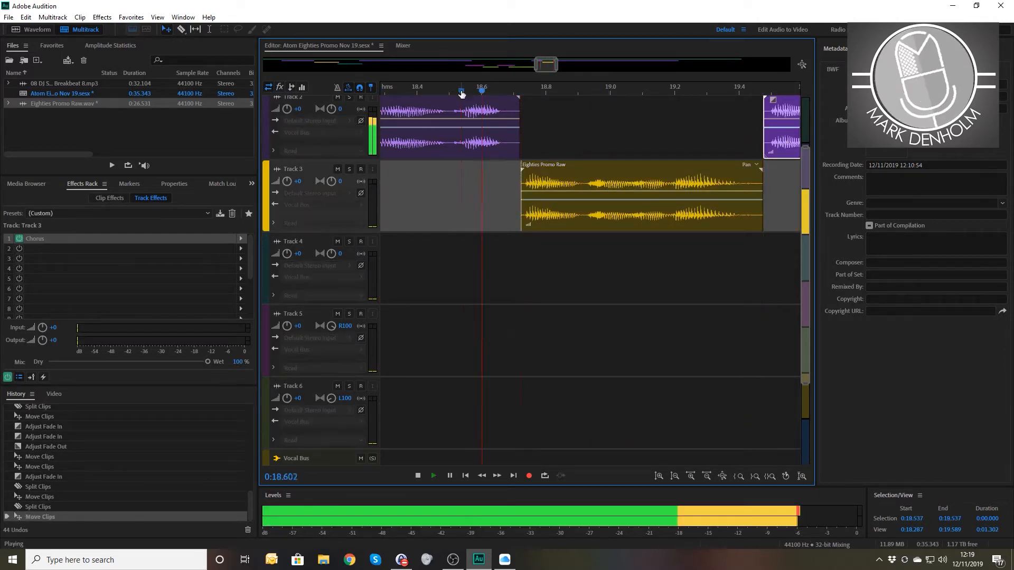
key("space")
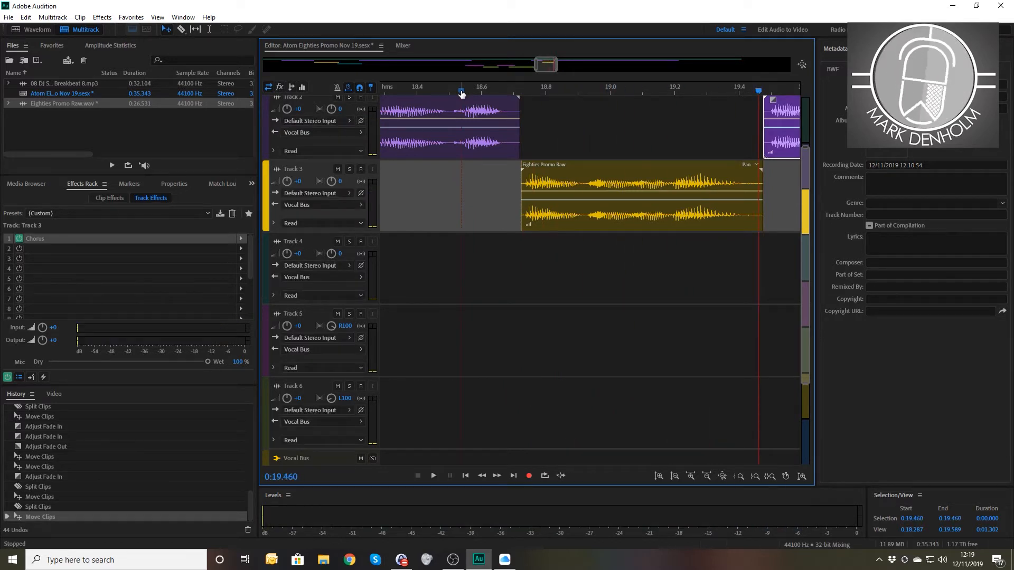
- Shift Track 2's remaining clip later to start at about 21.7 s and move the short Track 3 clip down to Track 7
scroll(496, 113, "down", 8)
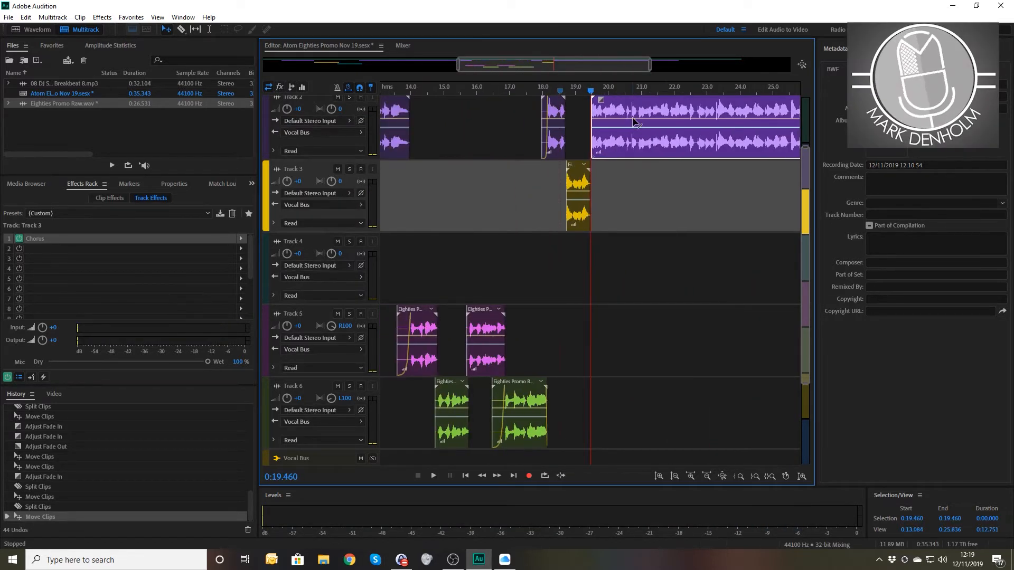
left_click_drag(645, 115, 718, 114)
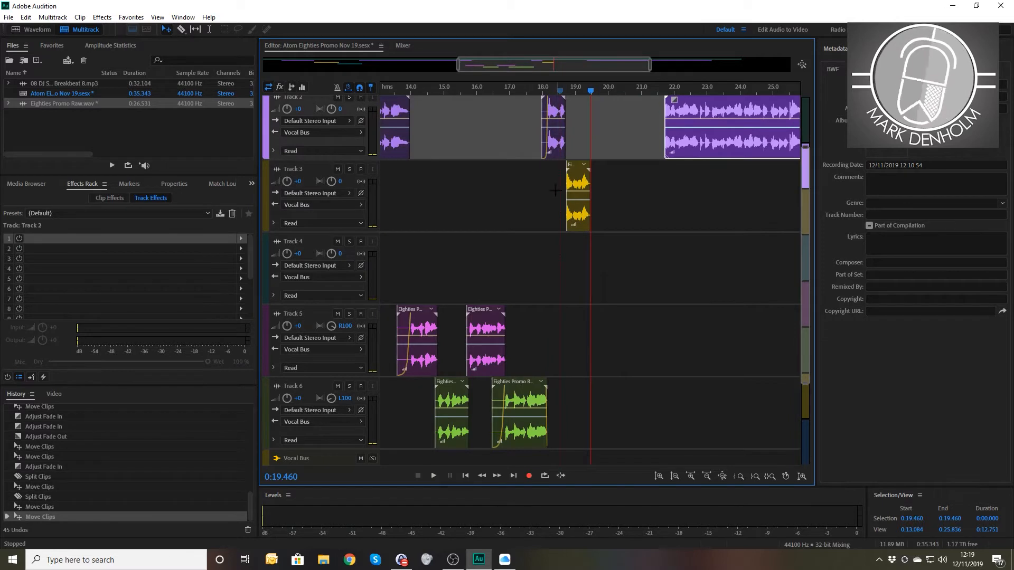
scroll(554, 274, "down", 2)
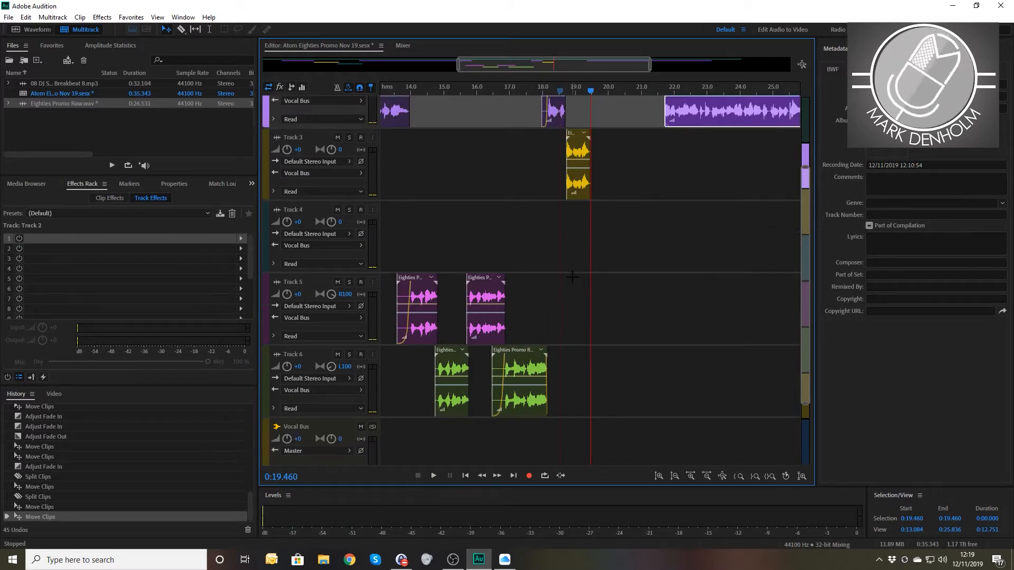
scroll(568, 254, "up", 1)
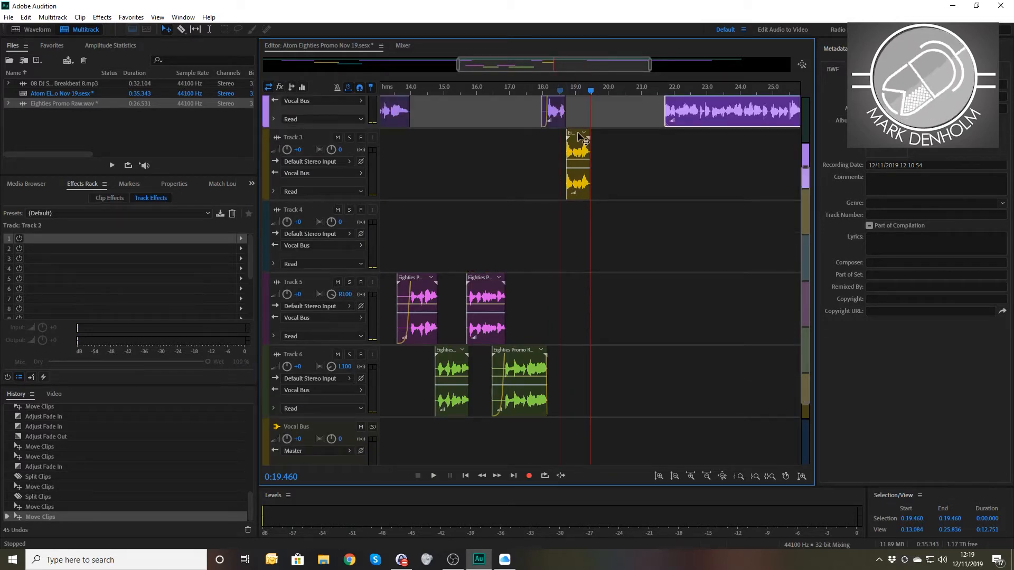
left_click_drag(583, 138, 569, 448)
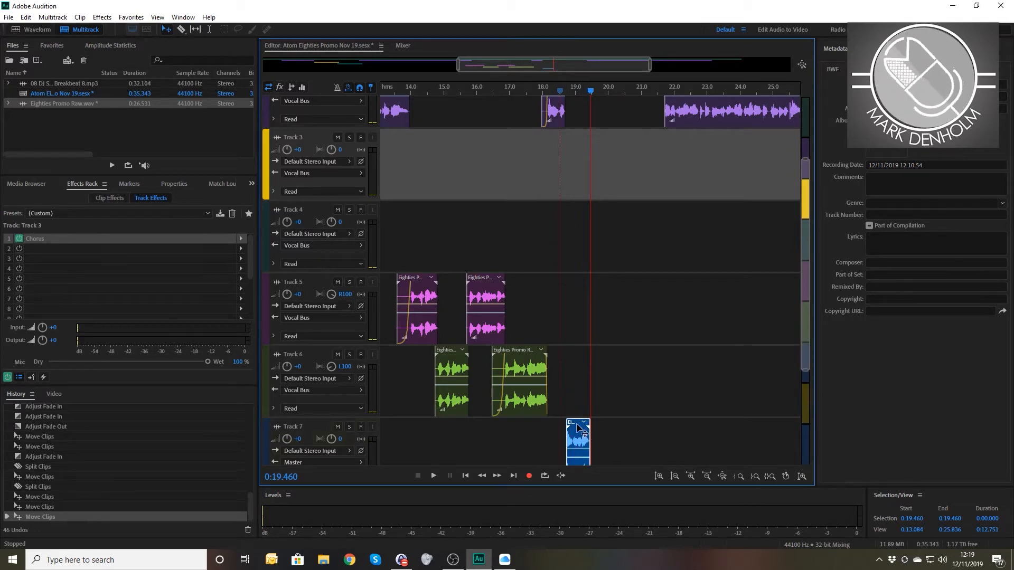
left_click(453, 442)
scroll(454, 443, "down", 2)
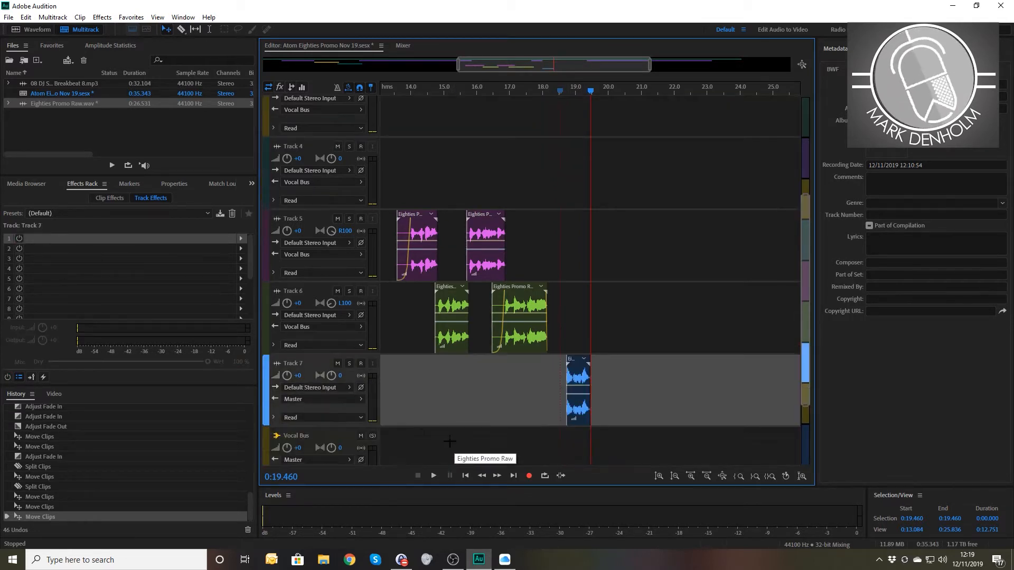
- Route Track 7's output to the Vocal Bus
left_click(362, 403)
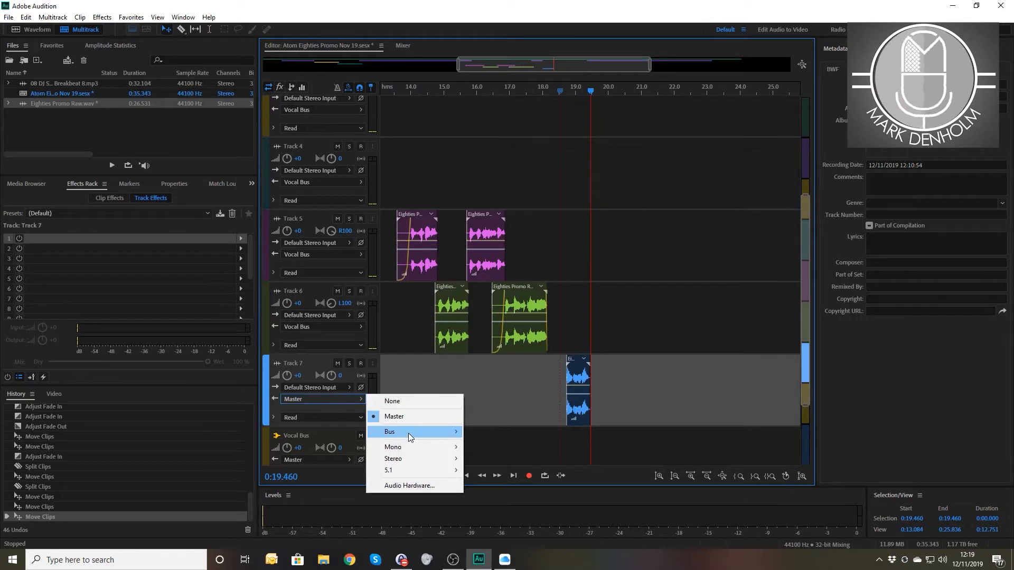
mouse_move(407, 432)
left_click(483, 432)
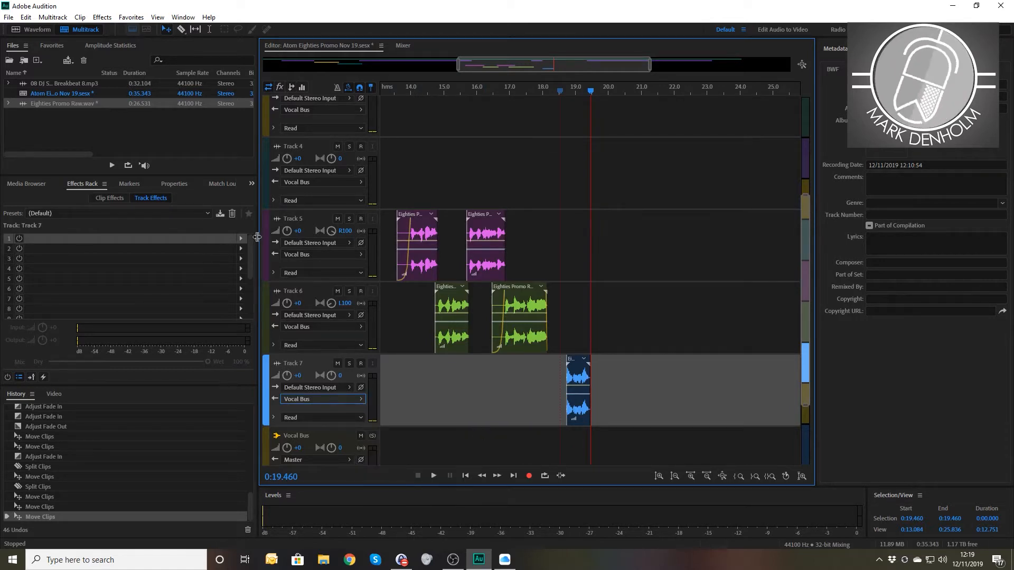
- Add a Chorus effect with its default settings to the first effect slot of Track 7
left_click(240, 239)
mouse_move(317, 278)
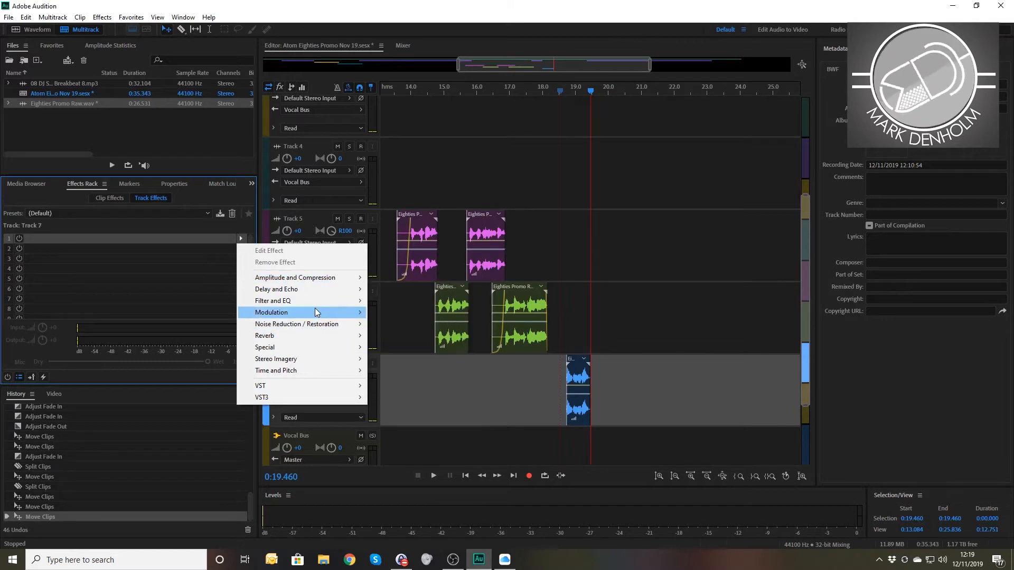
mouse_move(369, 319)
left_click(393, 313)
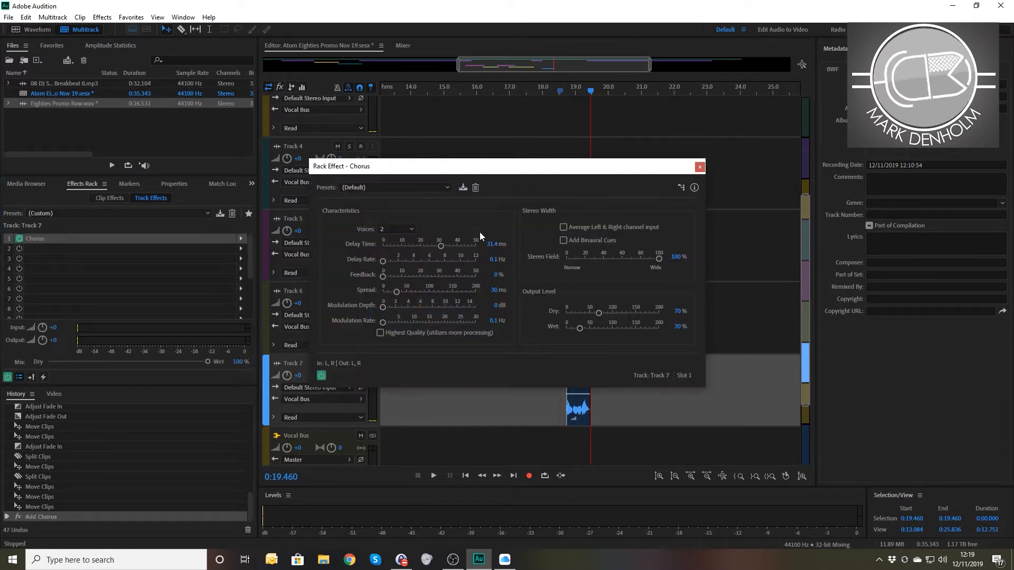
left_click(700, 168)
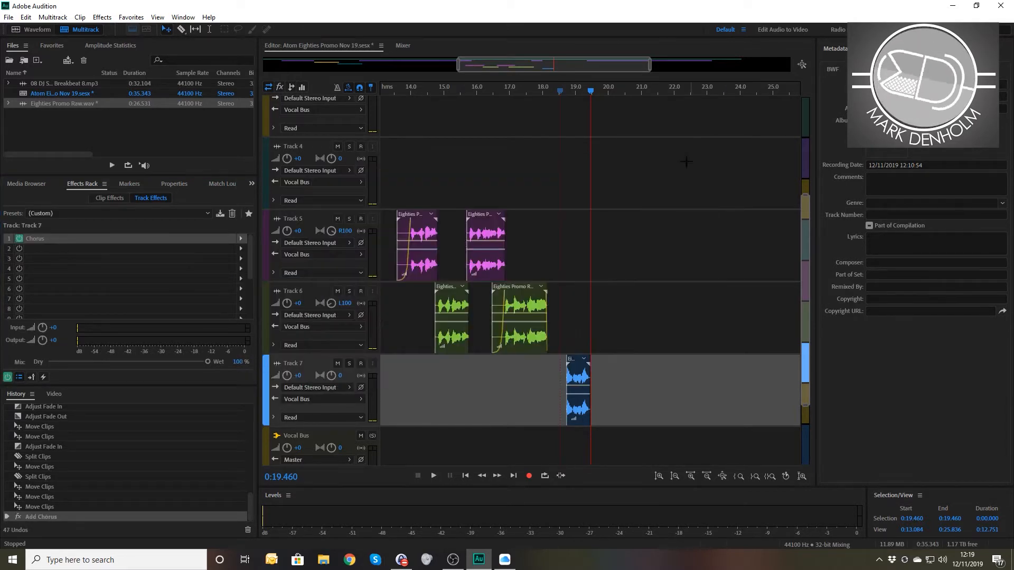
- Play from 18.538 s to about 19.7 s to hear Track 7's phrase with the chorus
left_click(560, 96)
key("space")
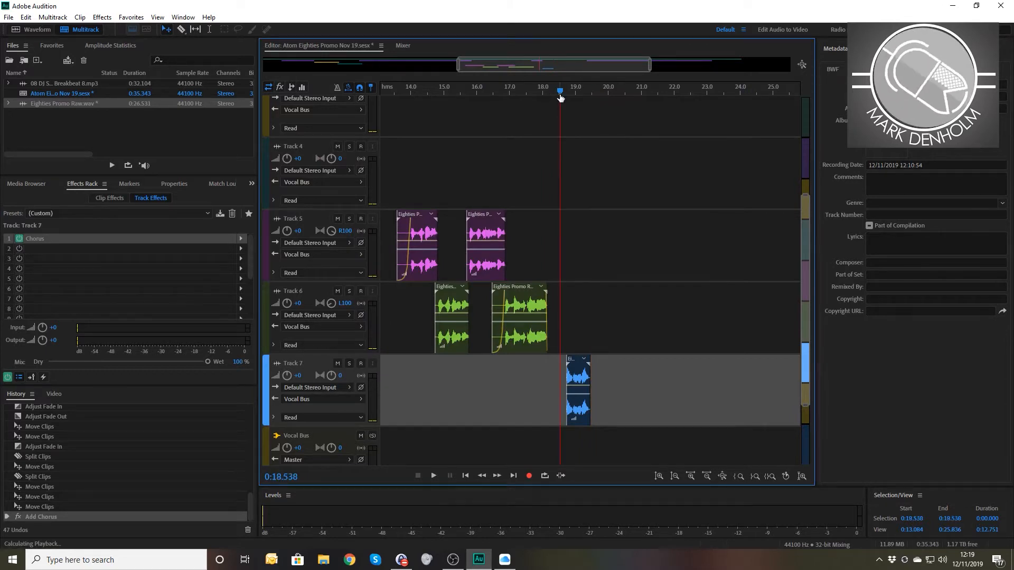
key("space")
- Switch to the Time Selection tool, then unmute and solo the music on Track 1
scroll(589, 211, "up", 3)
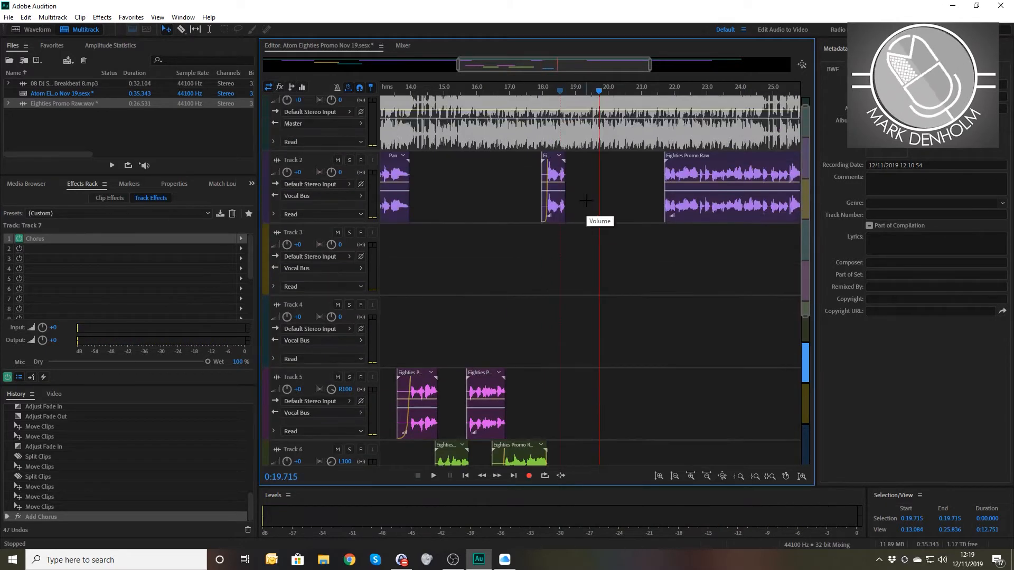
scroll(589, 165, "up", 9)
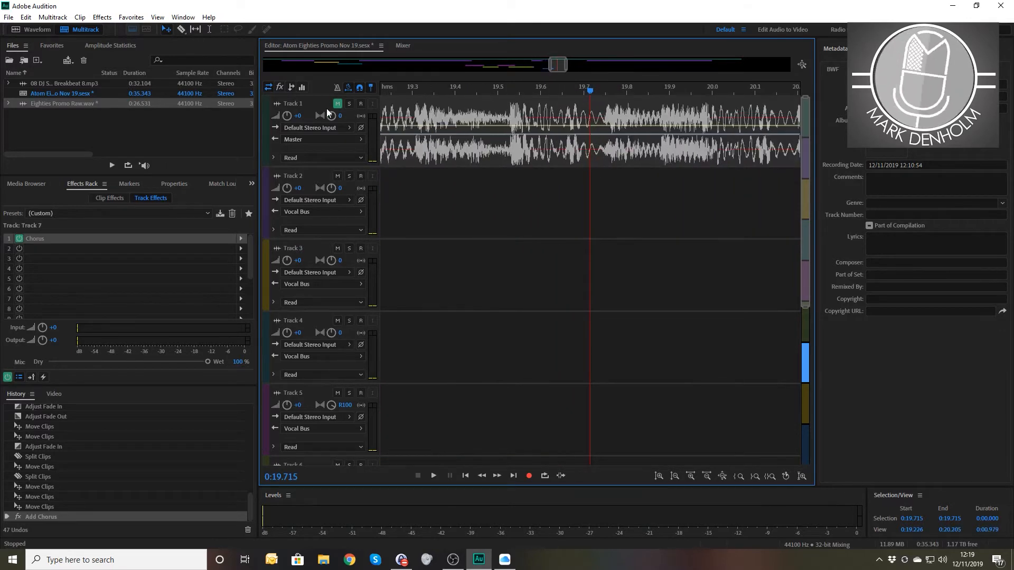
left_click(210, 30)
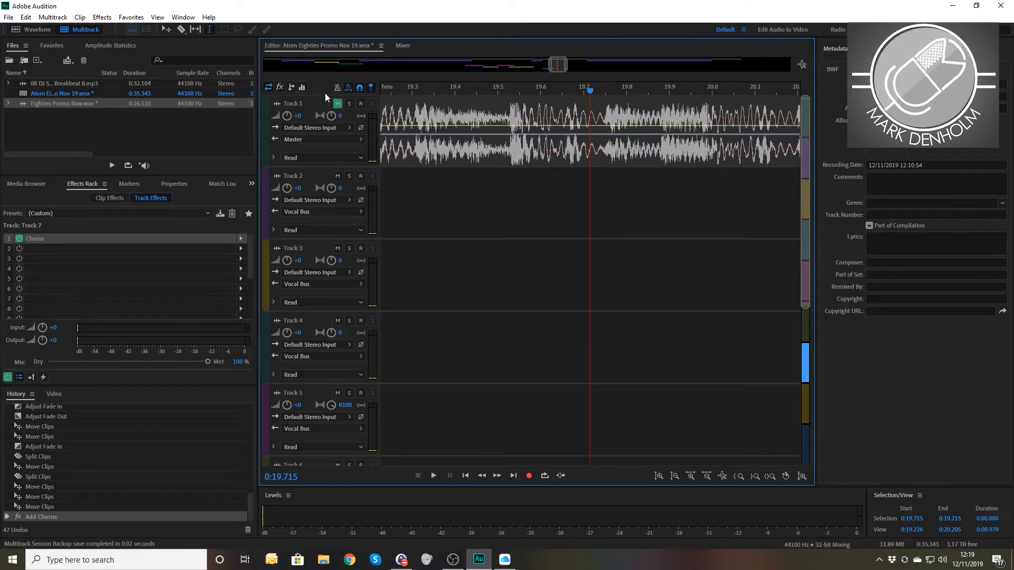
left_click(335, 103)
left_click(348, 102)
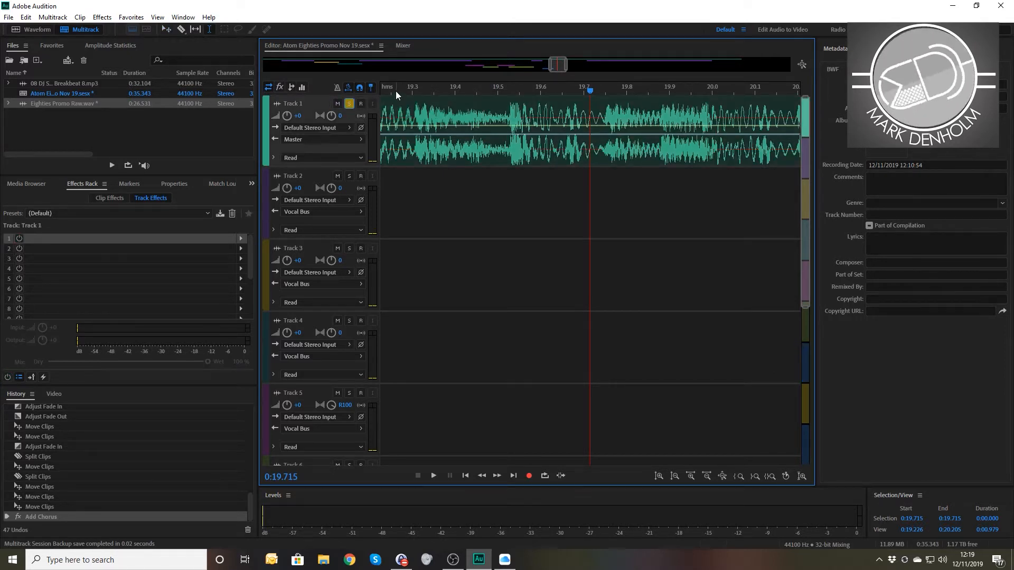
- Play the music from about 19.26 s and select Track 1 from 19.524 s to 19.882 s to measure the beat length
left_click(394, 92)
key("space")
key("space")
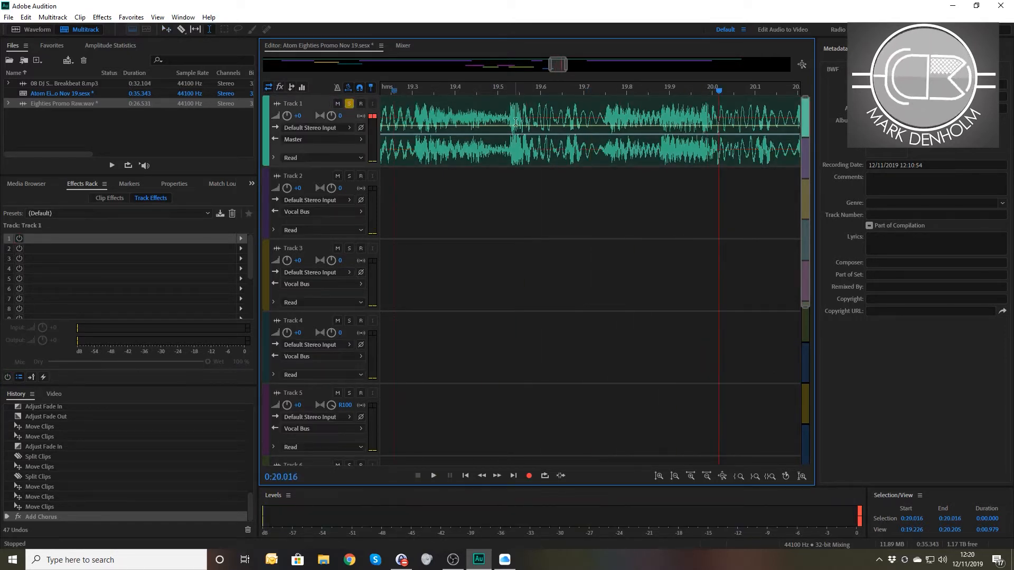
left_click_drag(508, 124, 661, 128)
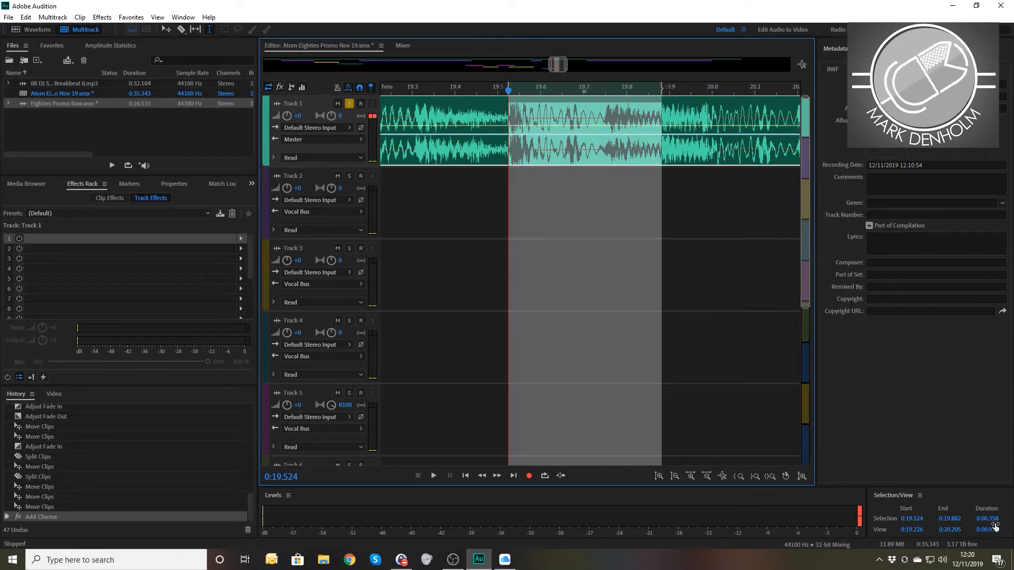
- Add an Echo effect to the second effect slot of Track 7
left_click(485, 193)
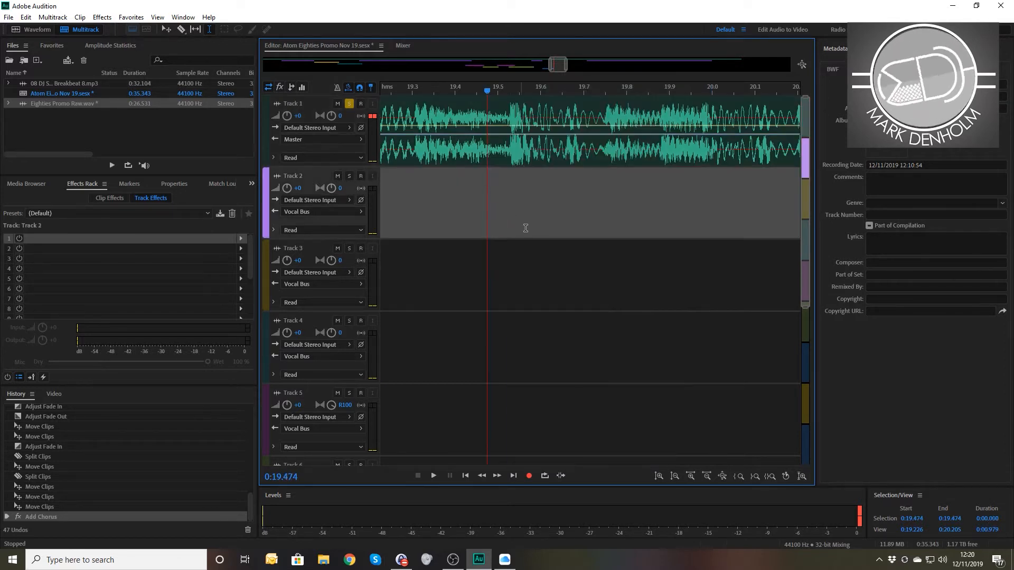
scroll(525, 227, "down", 5)
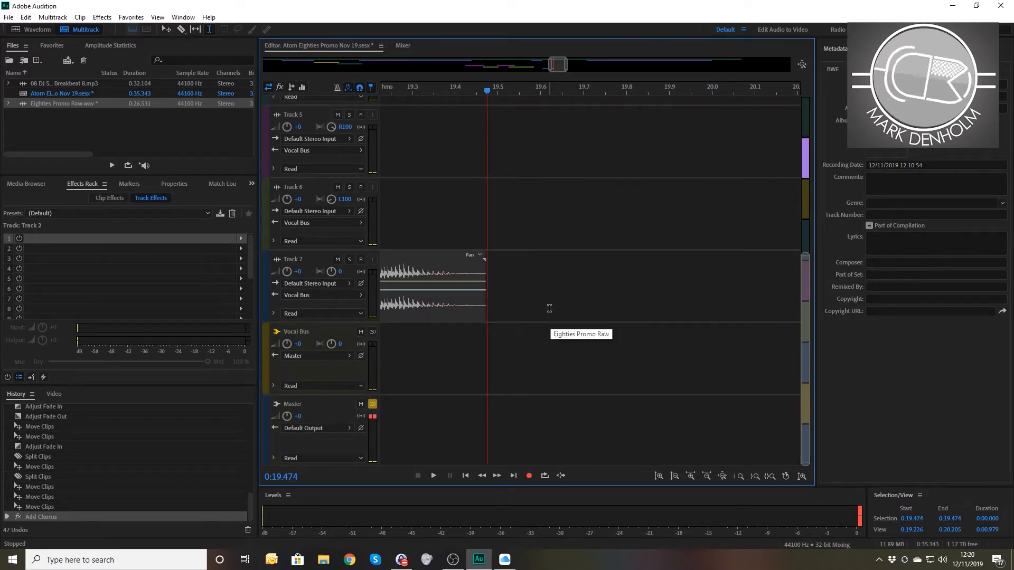
scroll(545, 297, "down", 8)
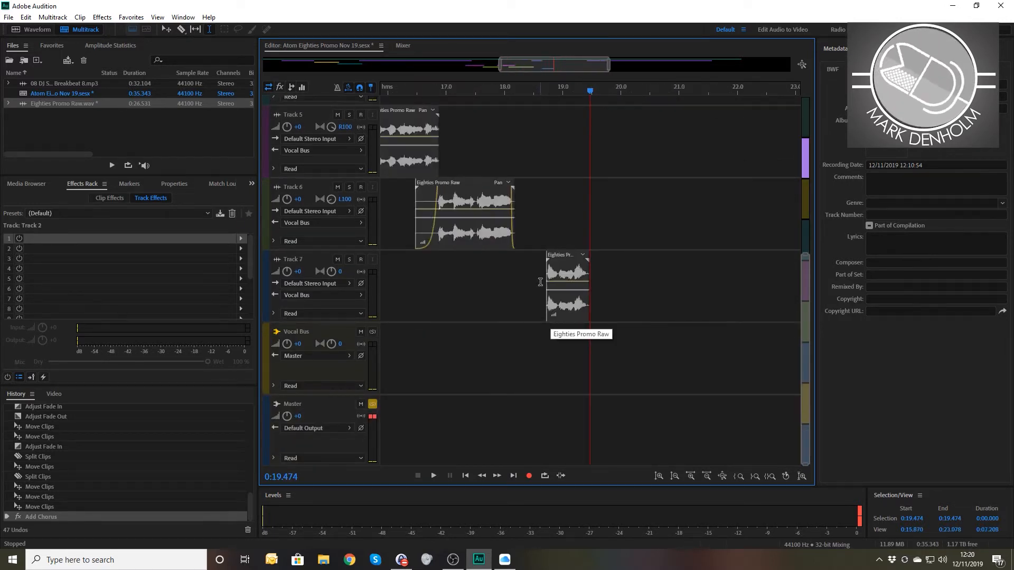
right_click(580, 259)
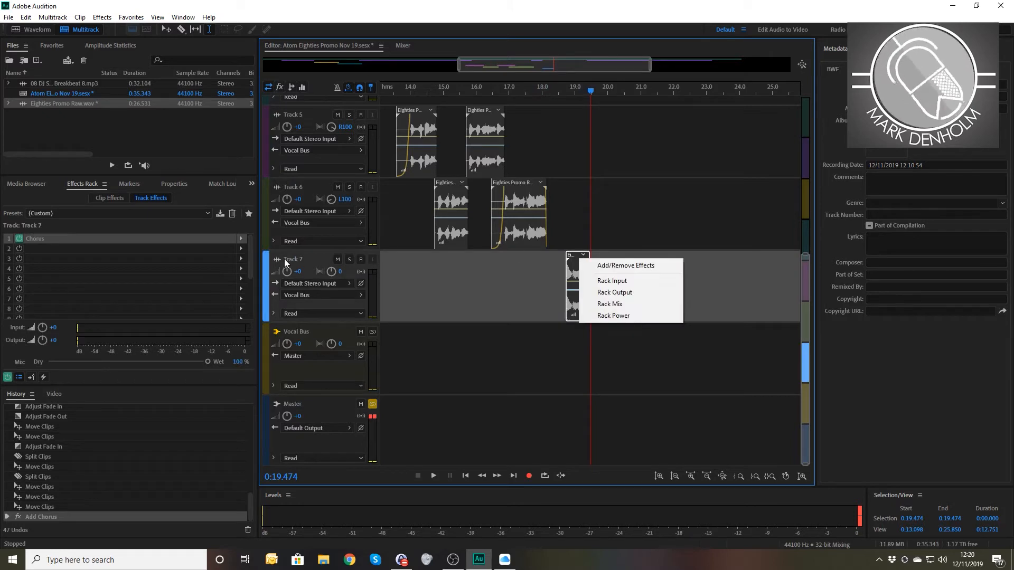
left_click(242, 250)
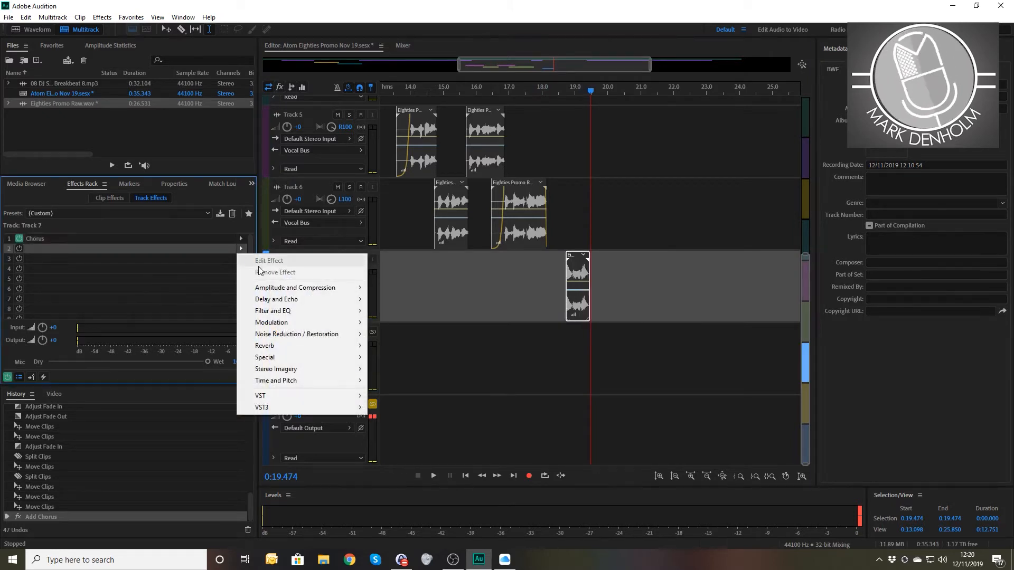
mouse_move(288, 304)
left_click(394, 323)
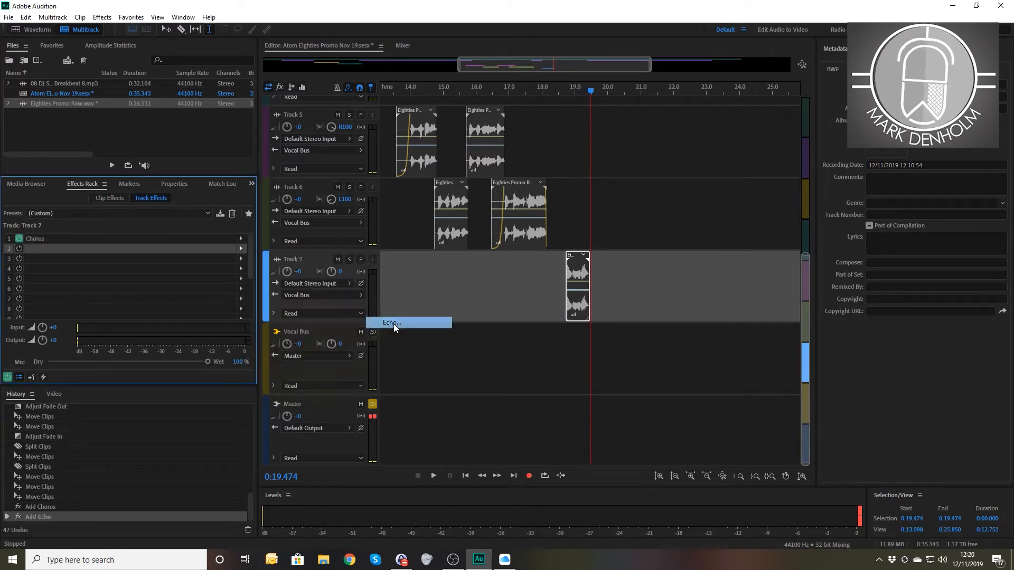
- Set the echo's left channel delay time to 358 ms and divide 358 by 2 in Calculator
left_click(444, 217)
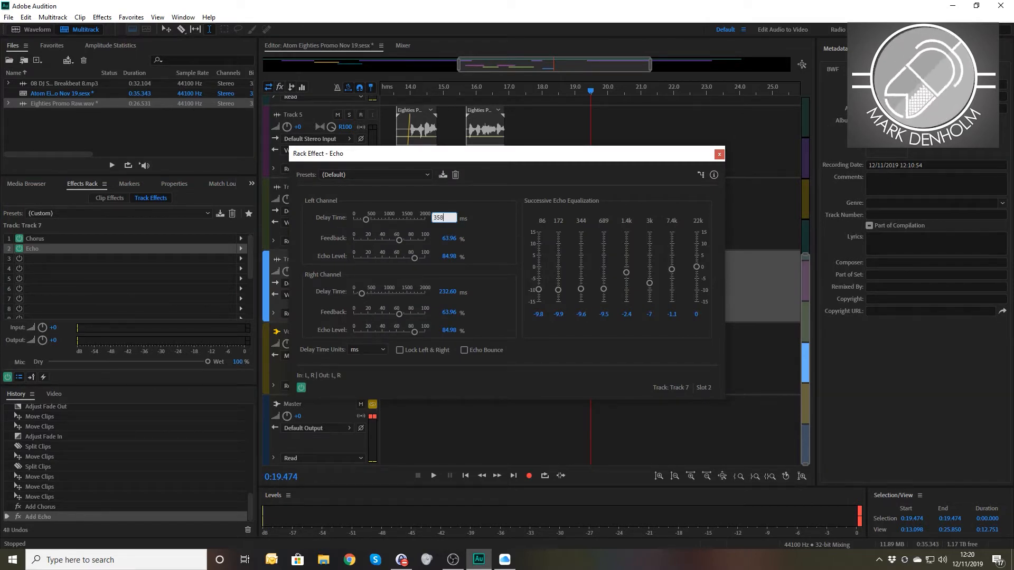
key("Return")
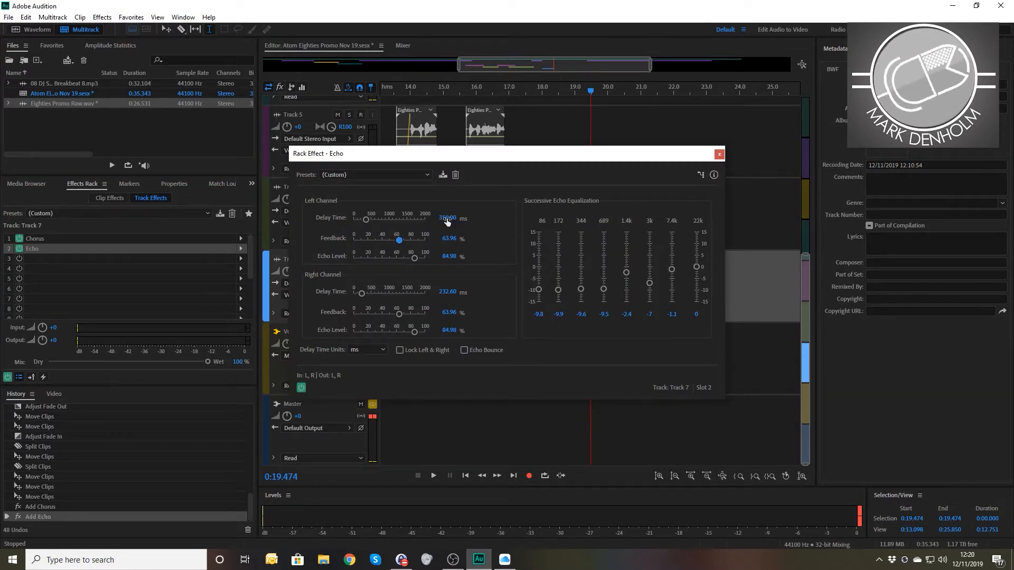
key("XF86Calculator")
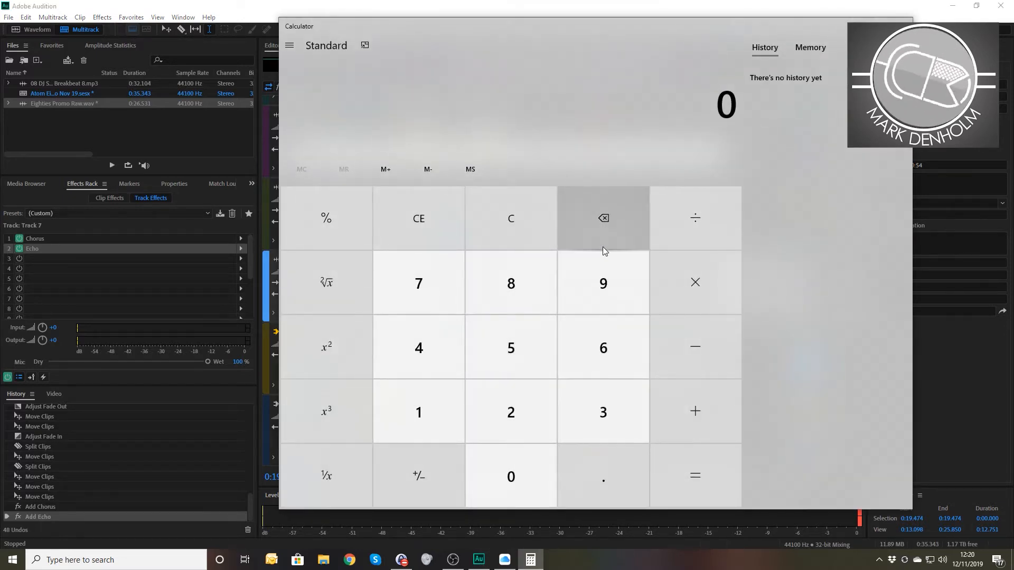
type("358/2")
key("Return")
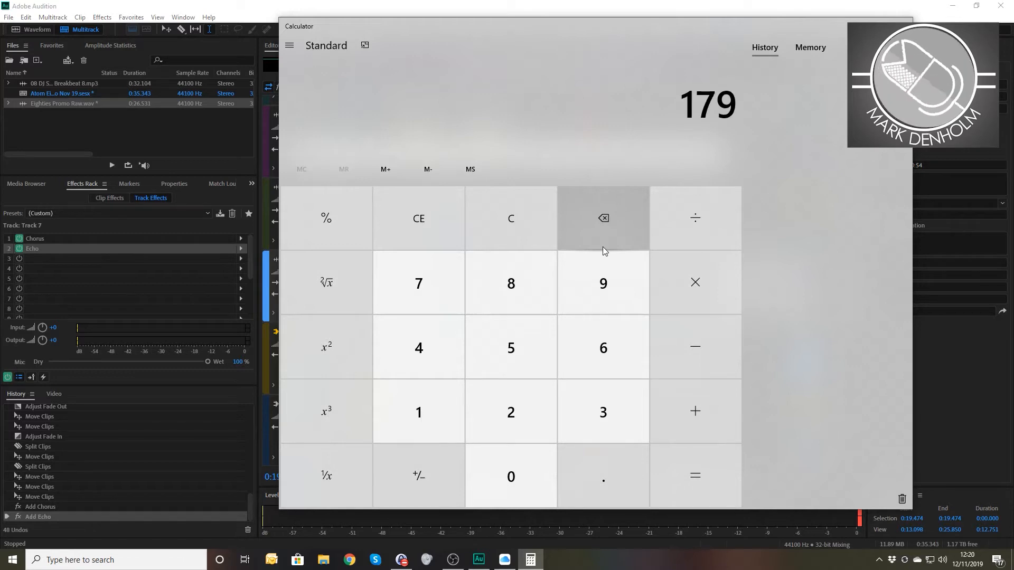
left_click(902, 19)
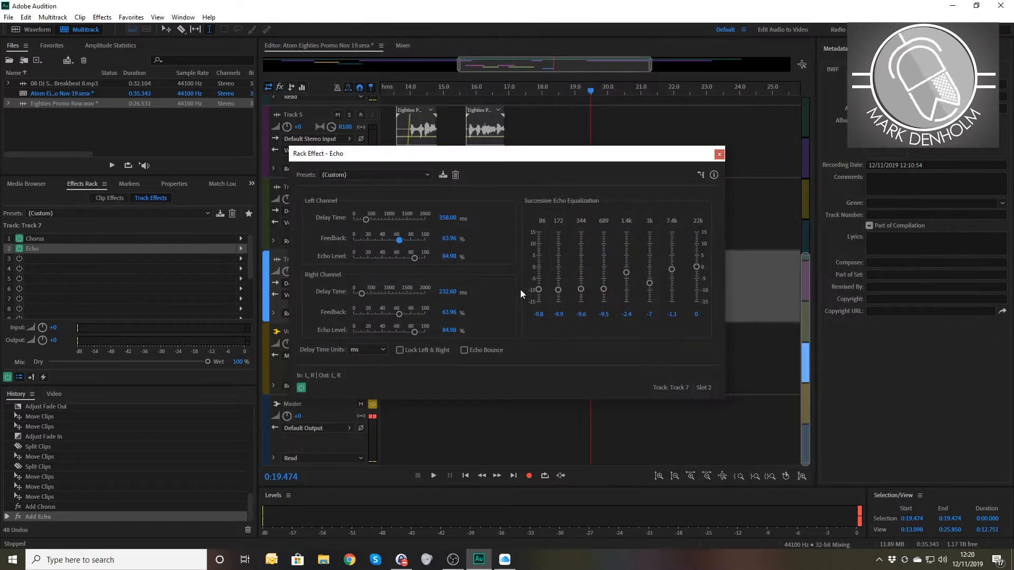
- Set the echo's right channel delay time to 179 ms and enable Echo Bounce
left_click(447, 291)
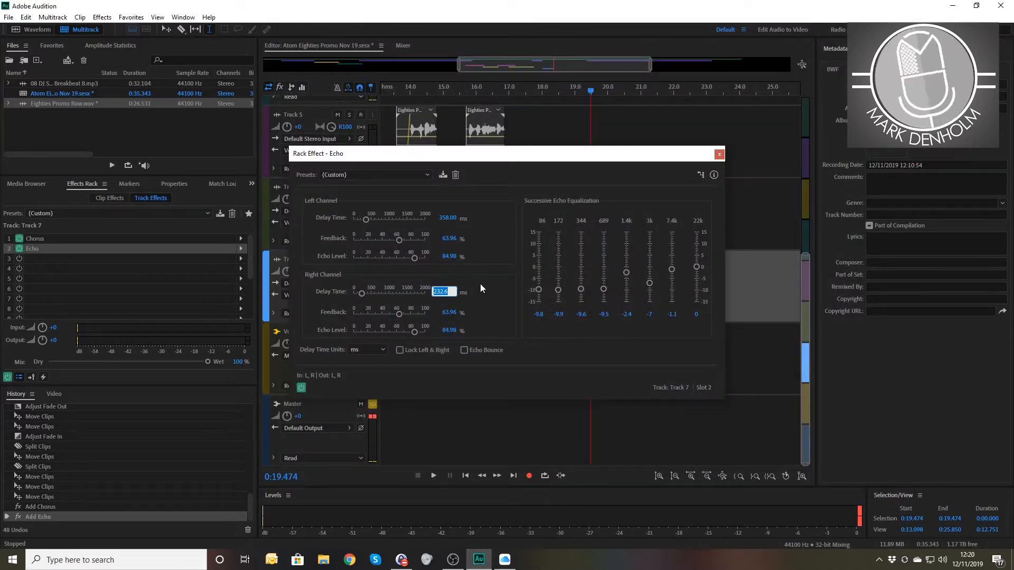
type("179")
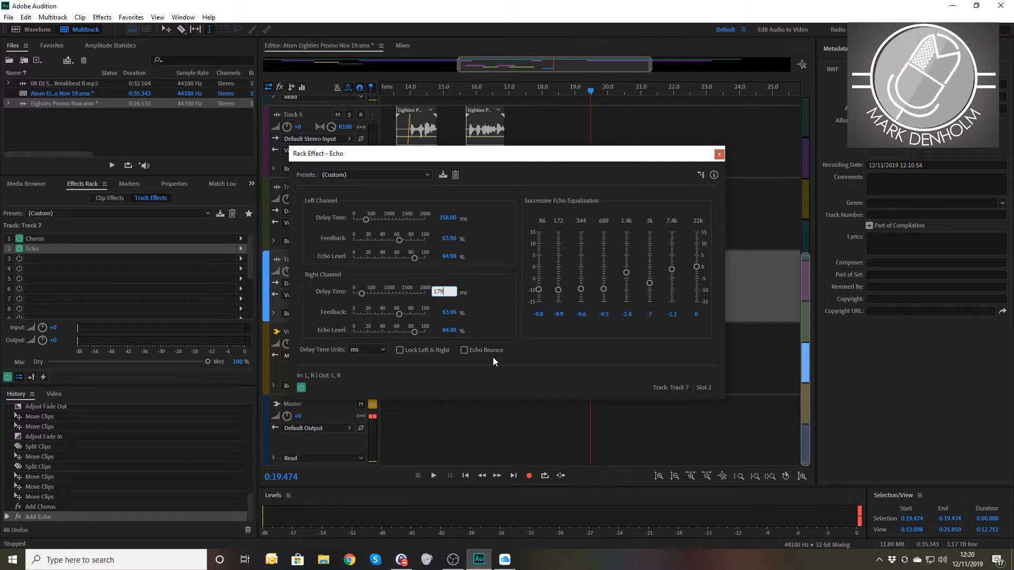
left_click(470, 351)
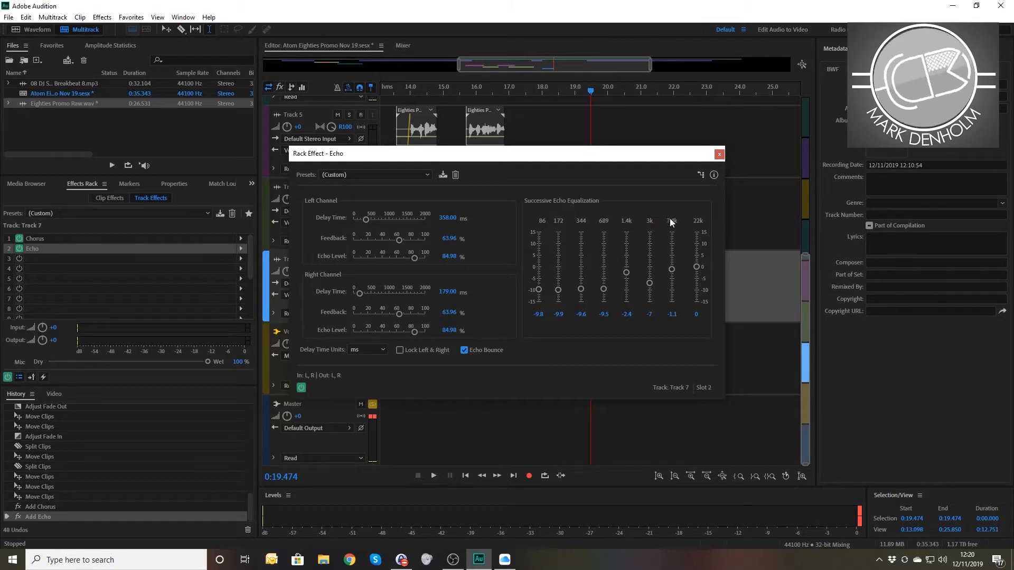
left_click(719, 154)
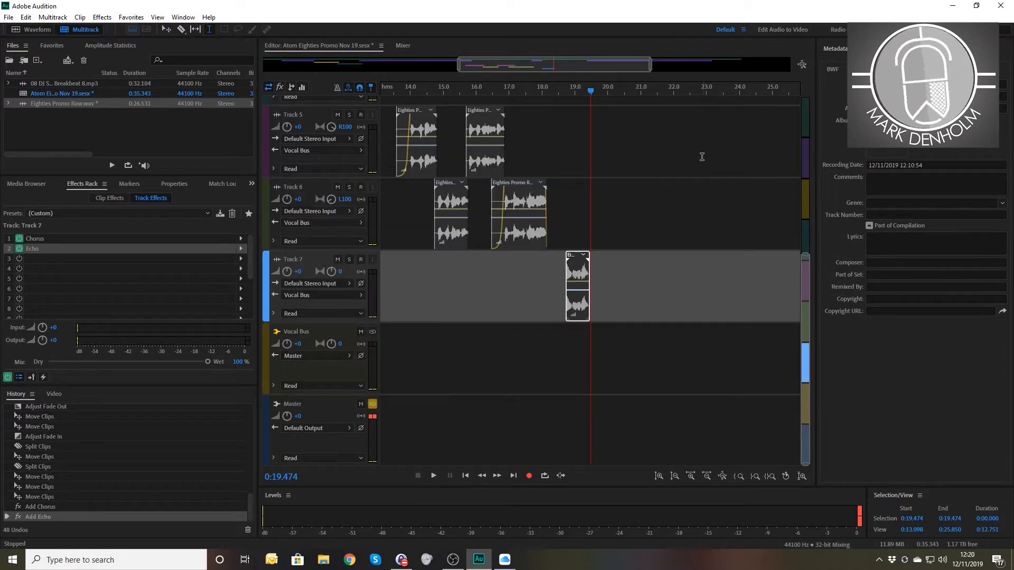
- Mute and unsolo the music on Track 1, and play from 17.445 s to about 20.6 s to hear the echo
left_click(543, 90)
scroll(462, 324, "up", 3)
scroll(462, 325, "up", 3)
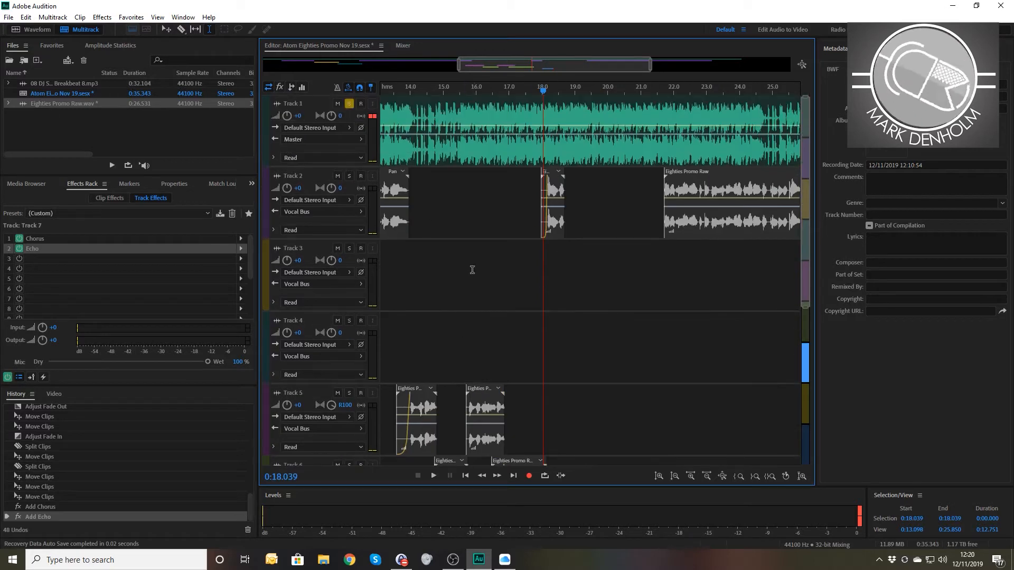
left_click(337, 103)
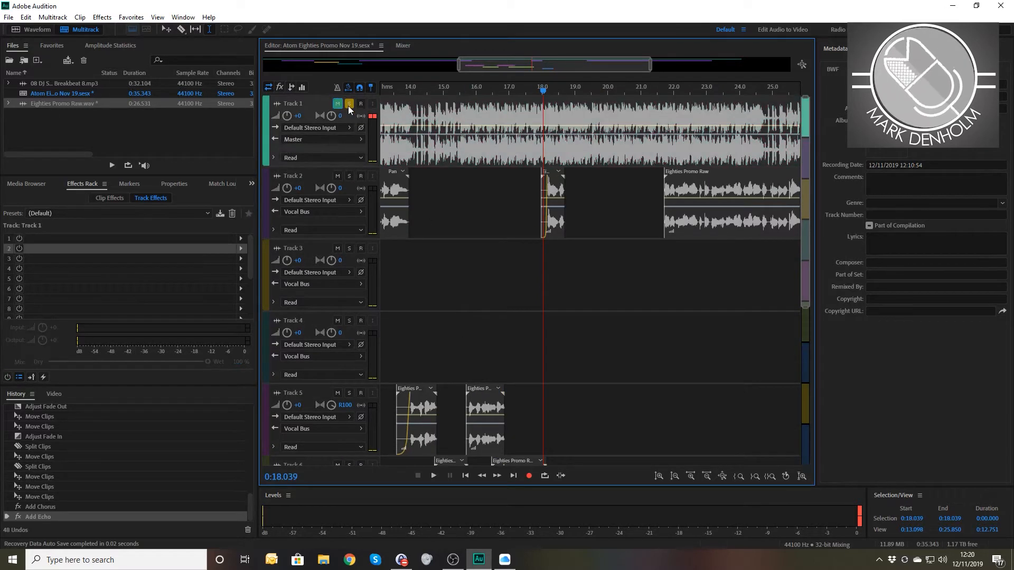
left_click(348, 104)
left_click(524, 91)
key("space")
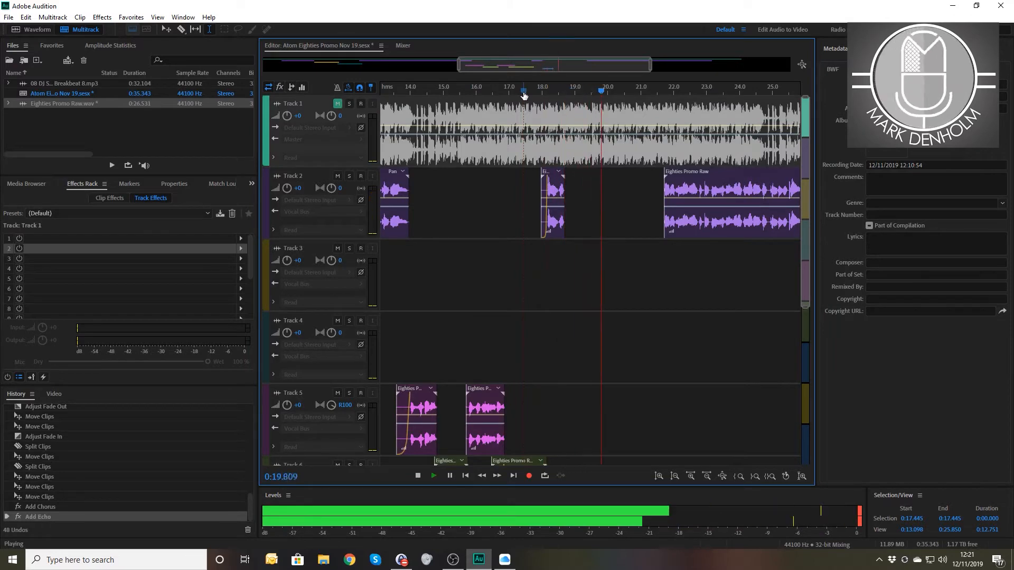
key("space")
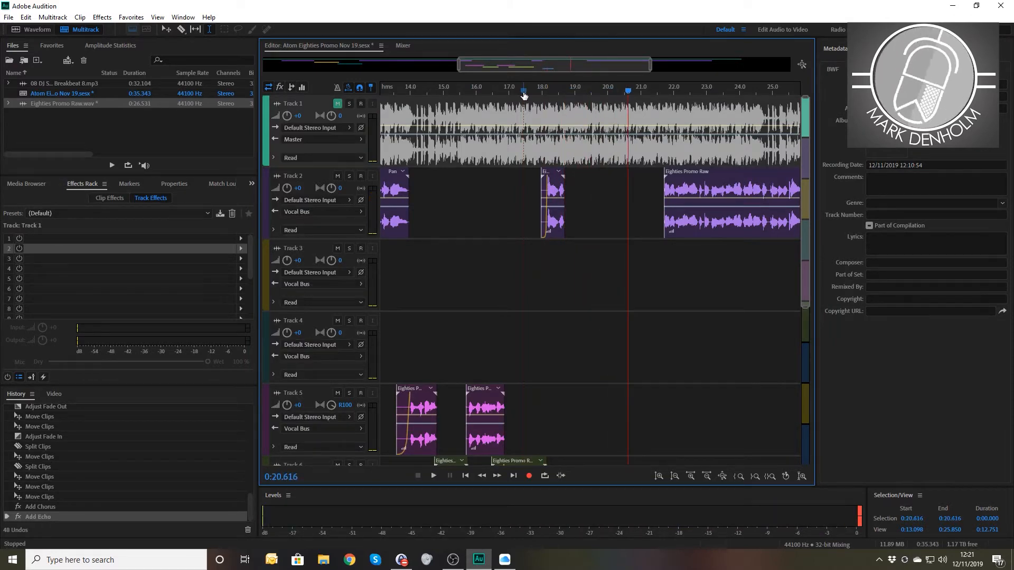
- Play the end of Track 2's short phrase from 18.286 s and place the playhead at 18.861 s
scroll(524, 94, "up", 5)
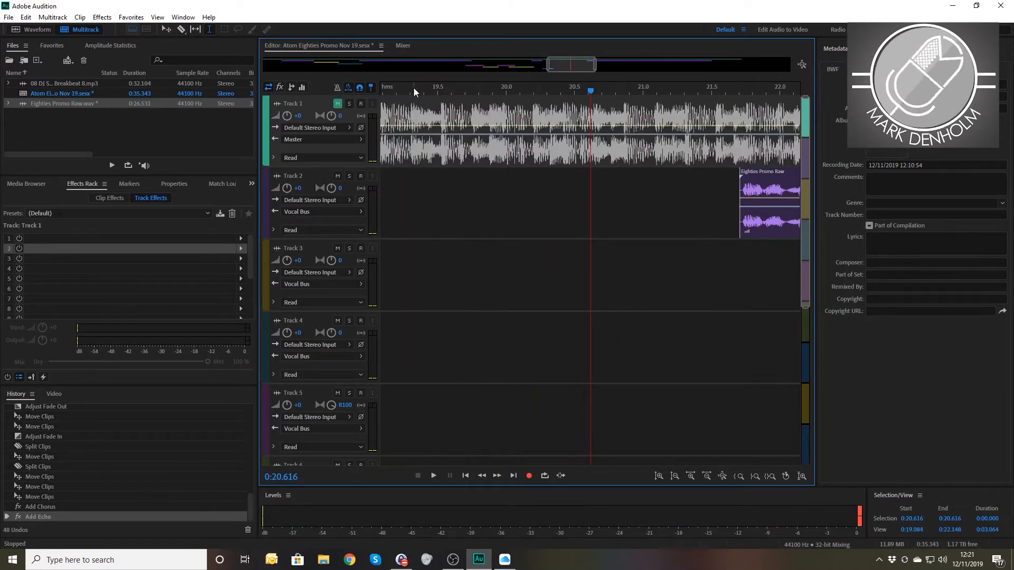
left_click_drag(414, 90, 476, 91)
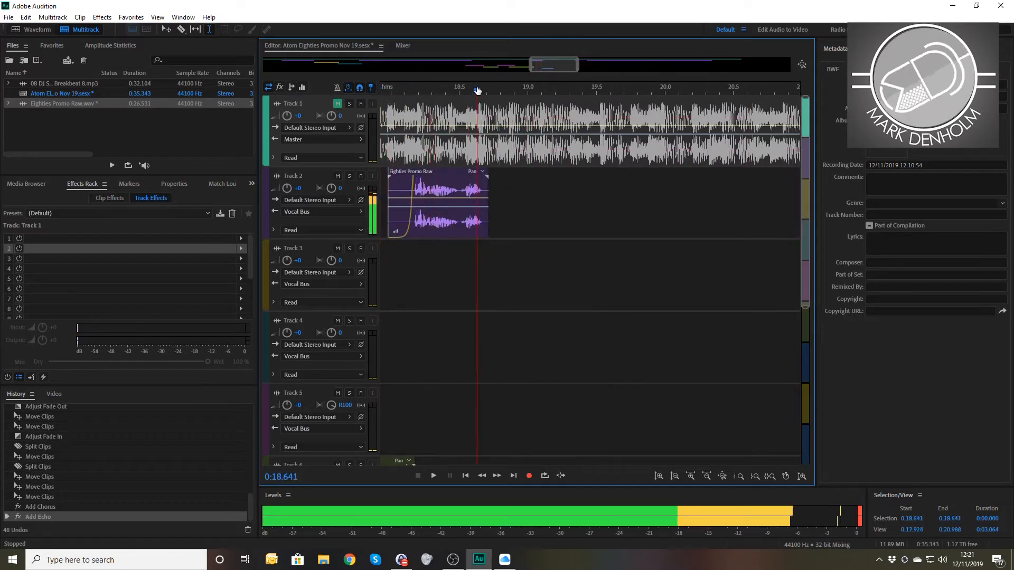
key("space")
left_click(429, 91)
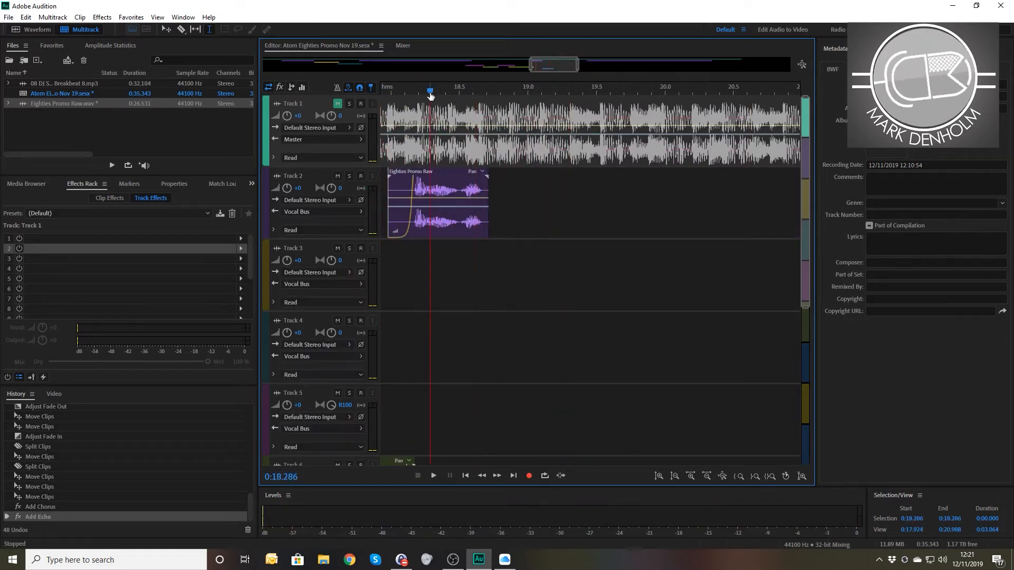
key("space")
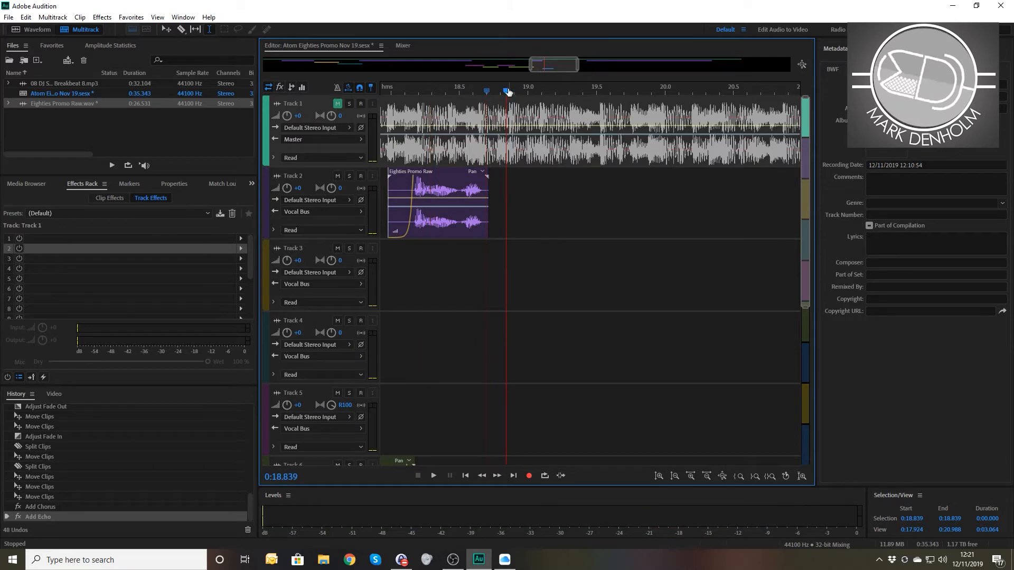
left_click_drag(508, 91, 509, 92)
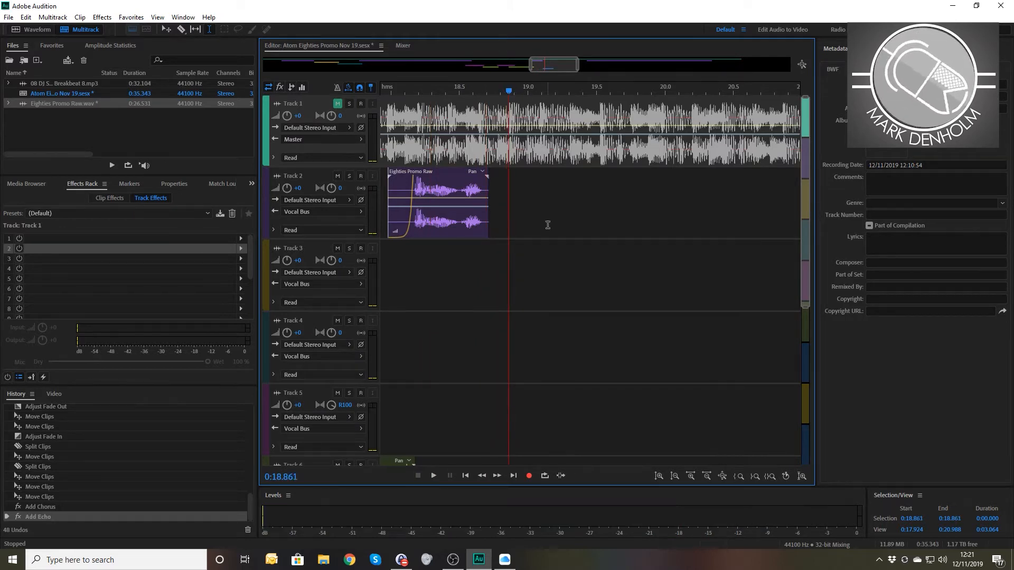
- Shift the Track 7 clip later so that it starts at about 18.83 s
scroll(548, 225, "down", 3)
left_click_drag(521, 310, 535, 314)
scroll(536, 315, "up", 5)
left_click(621, 319)
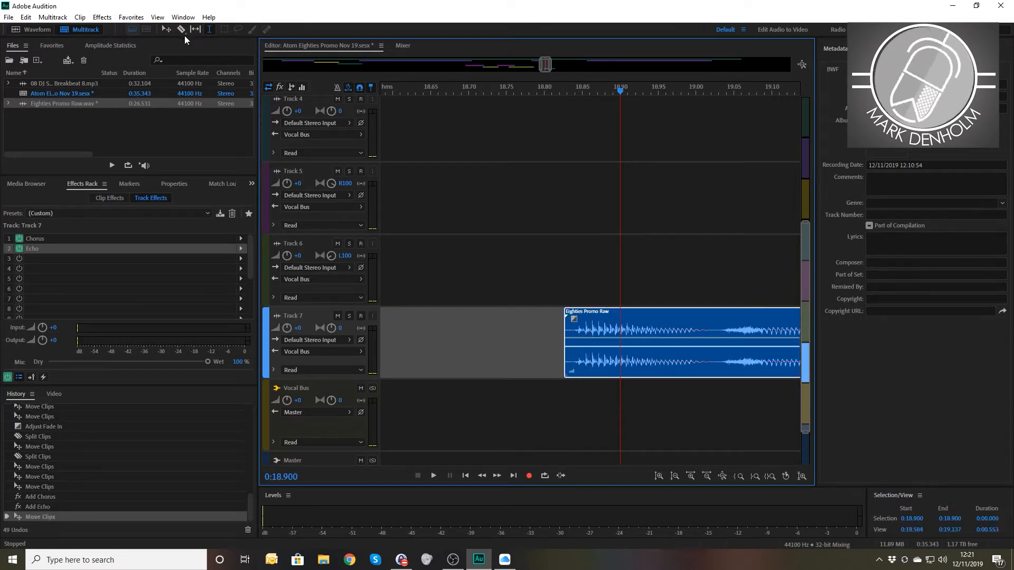
- Switch to the Move tool and play from 18.8 s to about 19.05 s to check the Track 7 phrase's timing
left_click(166, 30)
left_click(546, 96)
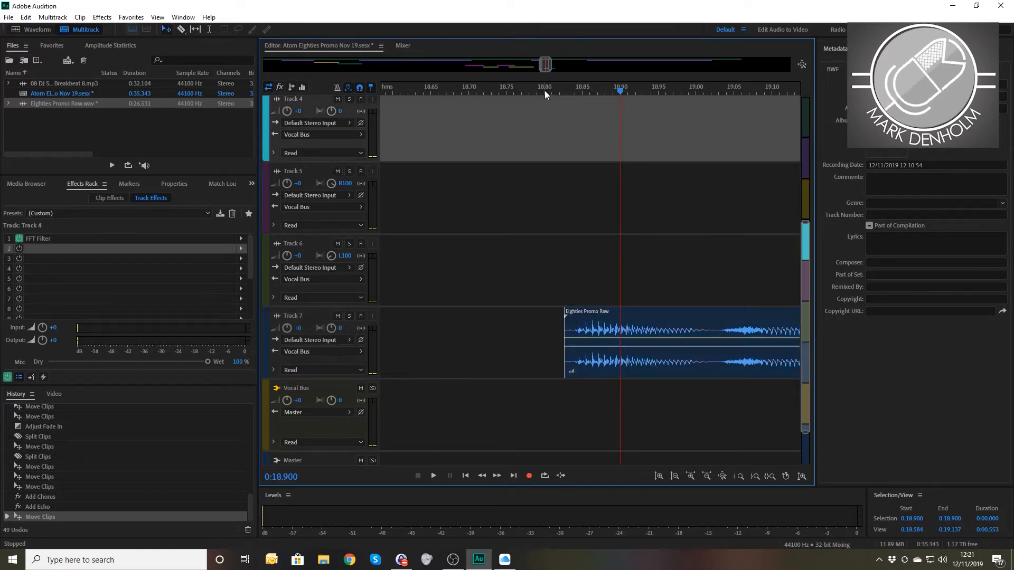
left_click(545, 92)
scroll(580, 142, "up", 4)
key("space")
key("space")
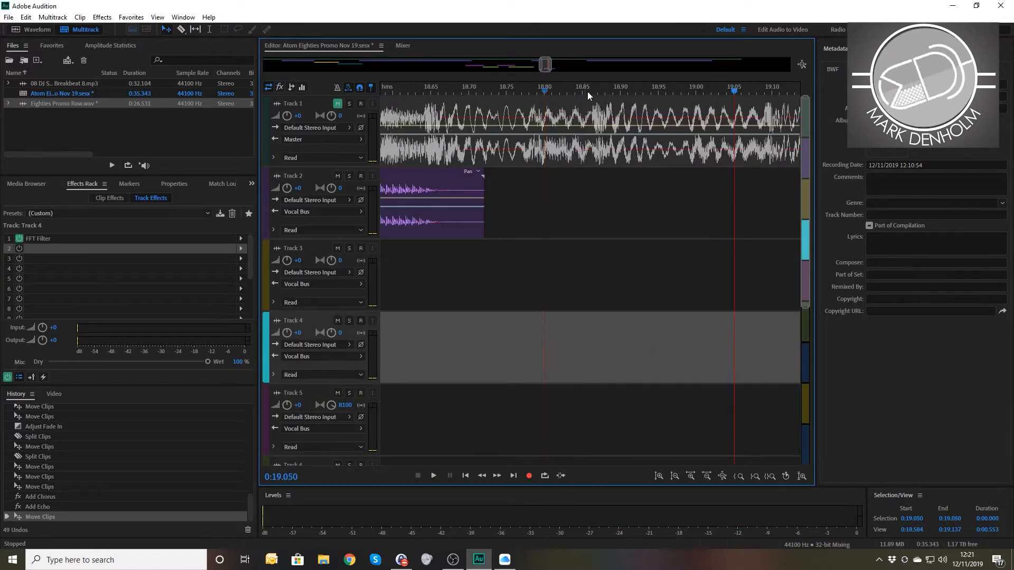
- Move the Track 7 clip slightly later to start at about 18.85 s
left_click(592, 89)
scroll(633, 274, "down", 5)
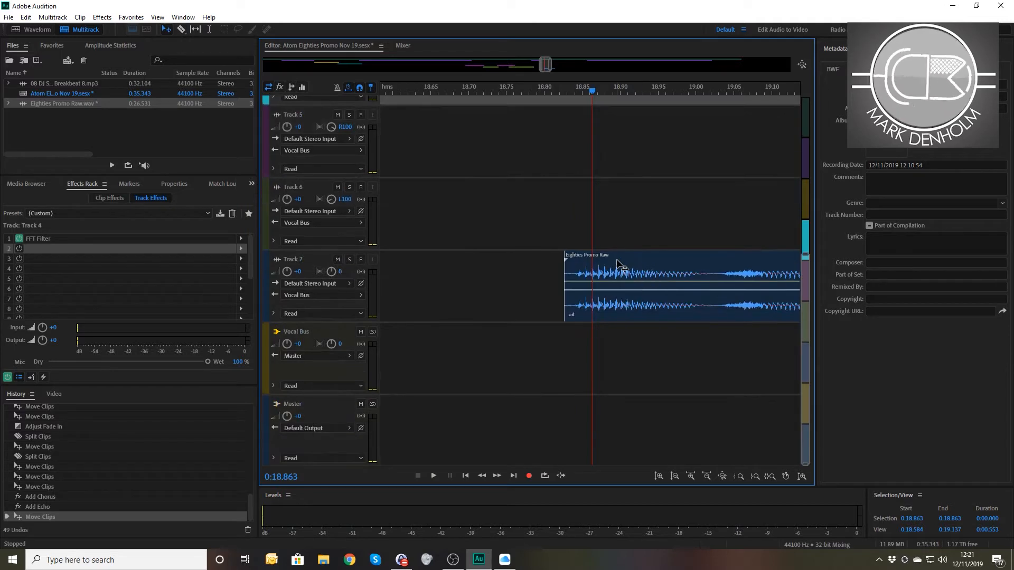
left_click_drag(616, 260, 626, 254)
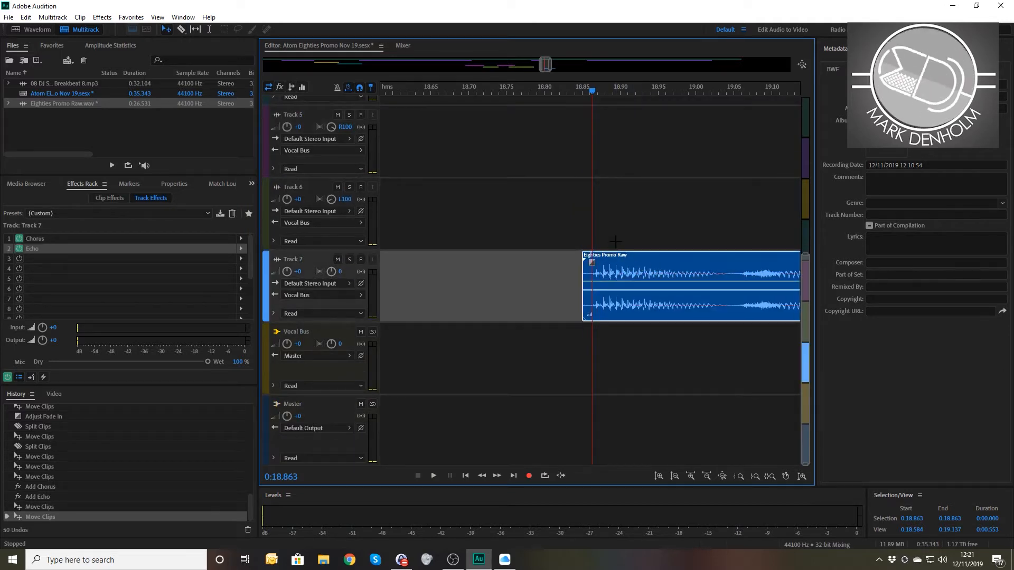
- Play from 17.313 s to about 19.8 s to hear the repositioned Track 7 phrase with its echo
scroll(615, 241, "down", 5)
scroll(583, 217, "up", 3)
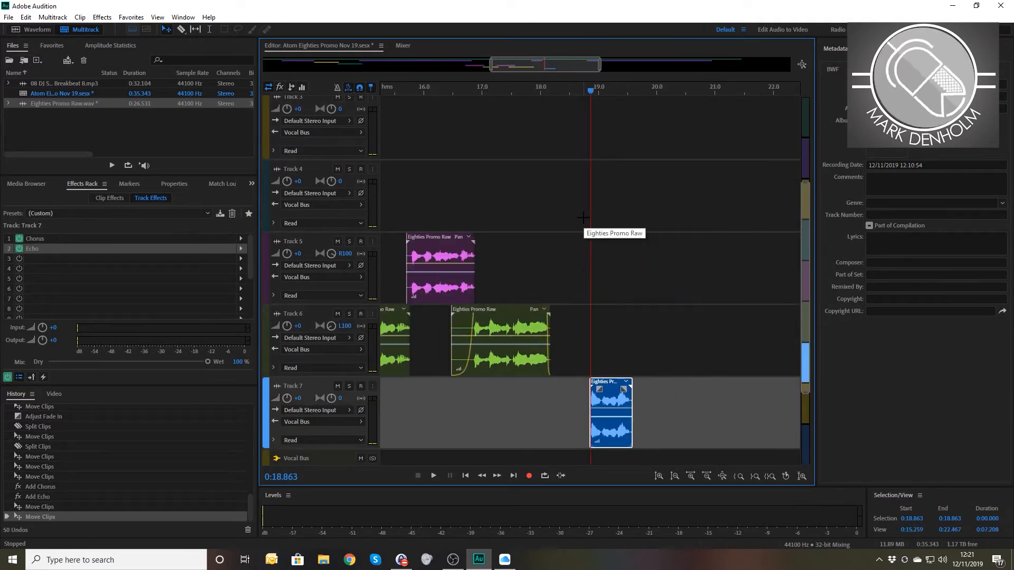
scroll(583, 217, "up", 5)
left_click(522, 88)
key("space")
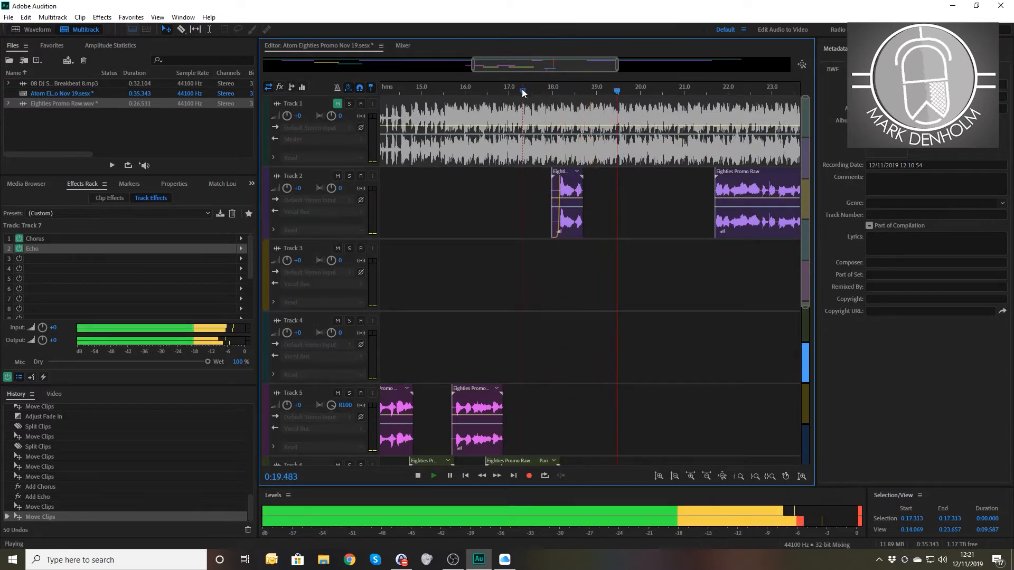
key("space")
- Move the short Track 2 clip later to start at about 18.1 s, and play from 17.651 s to about 21 s
left_click(569, 174)
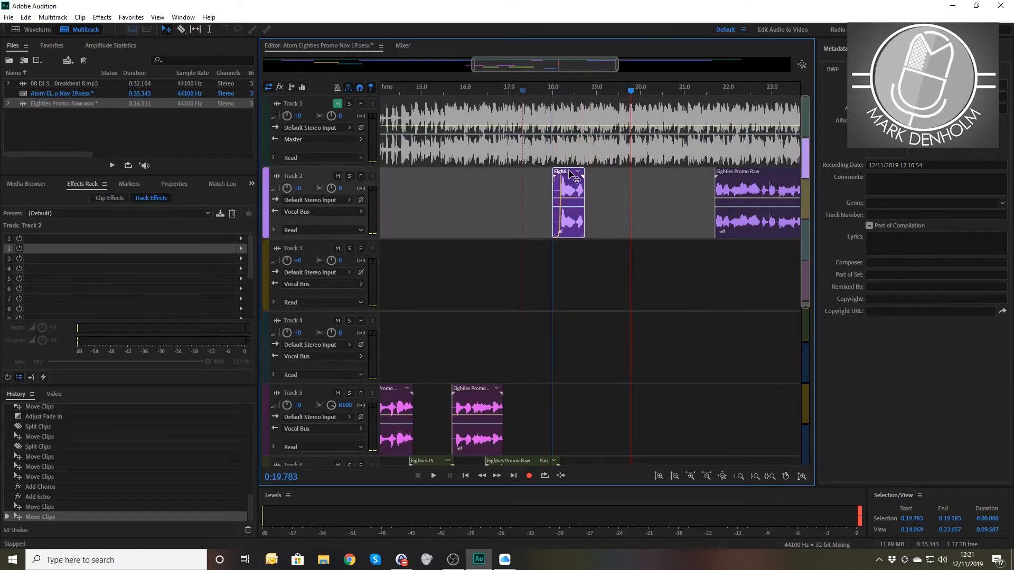
left_click_drag(569, 174, 575, 174)
left_click(538, 91)
key("space")
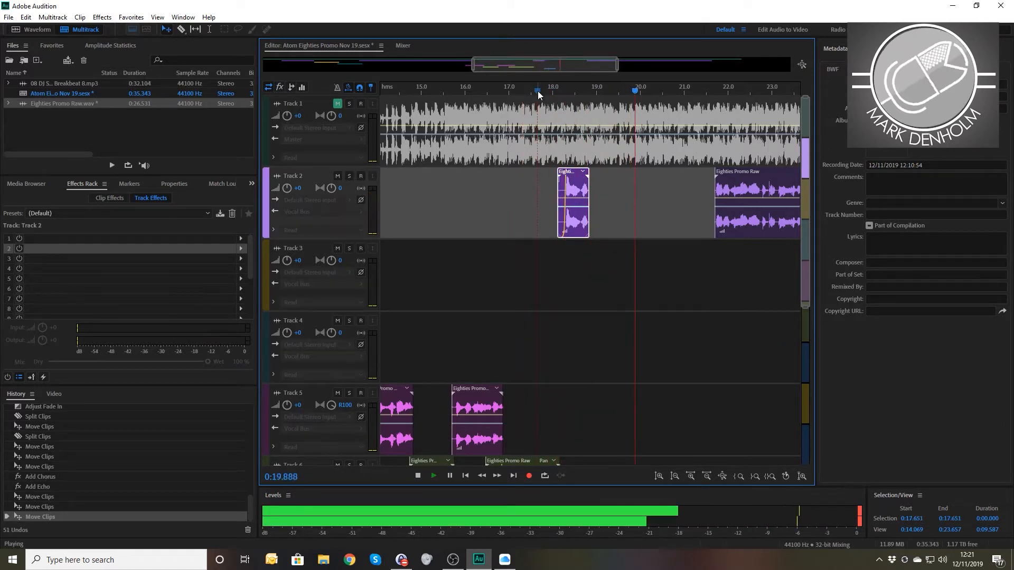
key("space")
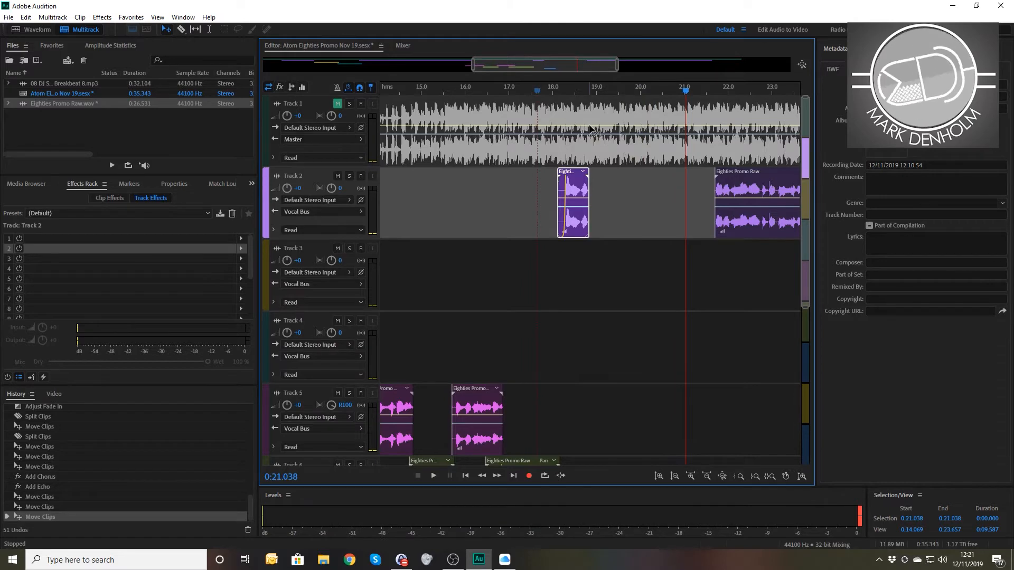
scroll(591, 132, "up", 5)
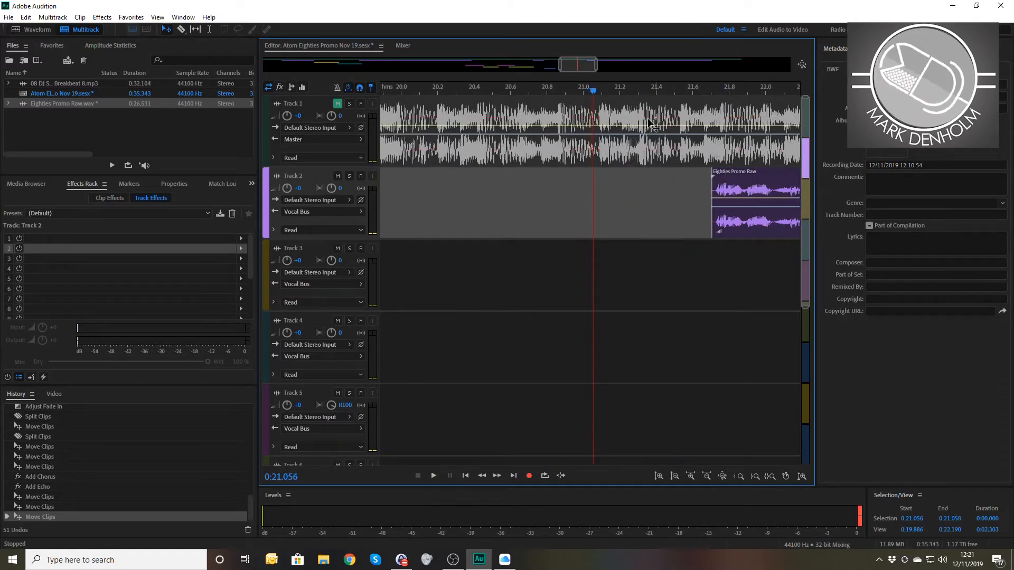
- Move the last Track 2 clip earlier to start at 21.087 s, and play it to about 28.9 s
left_click_drag(591, 91, 599, 90)
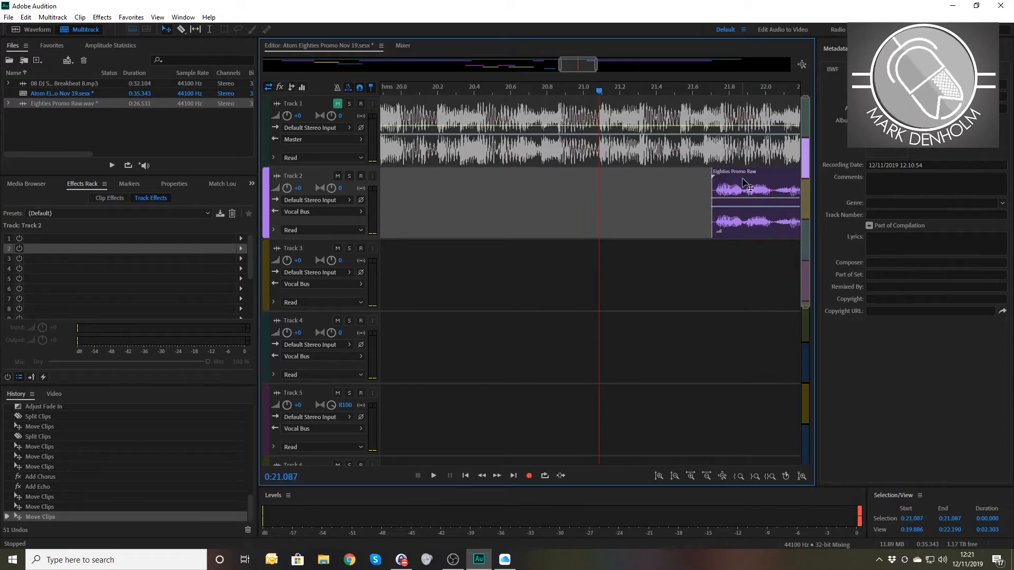
left_click_drag(748, 185, 628, 185)
key("space")
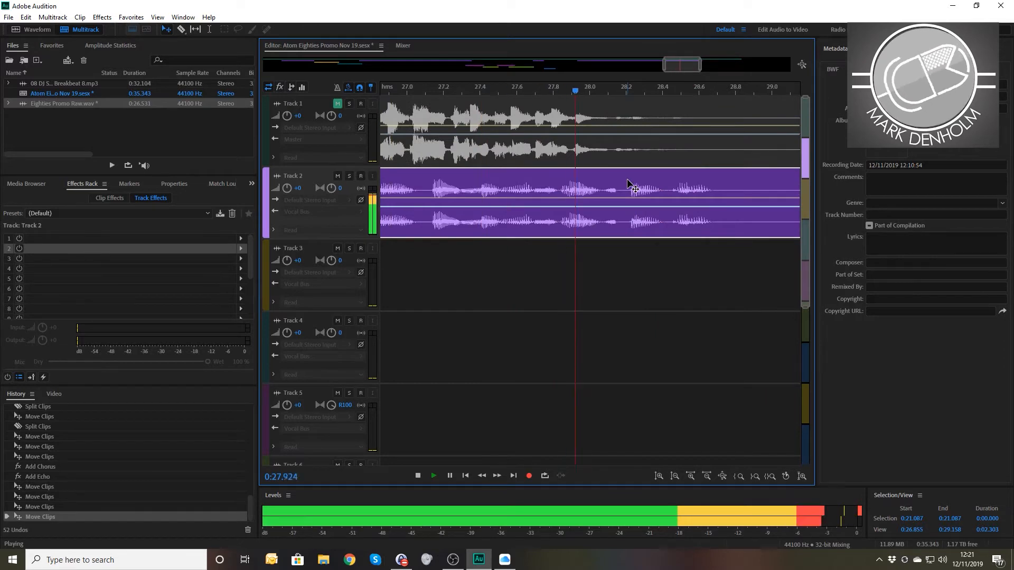
key("space")
scroll(444, 109, "down", 5)
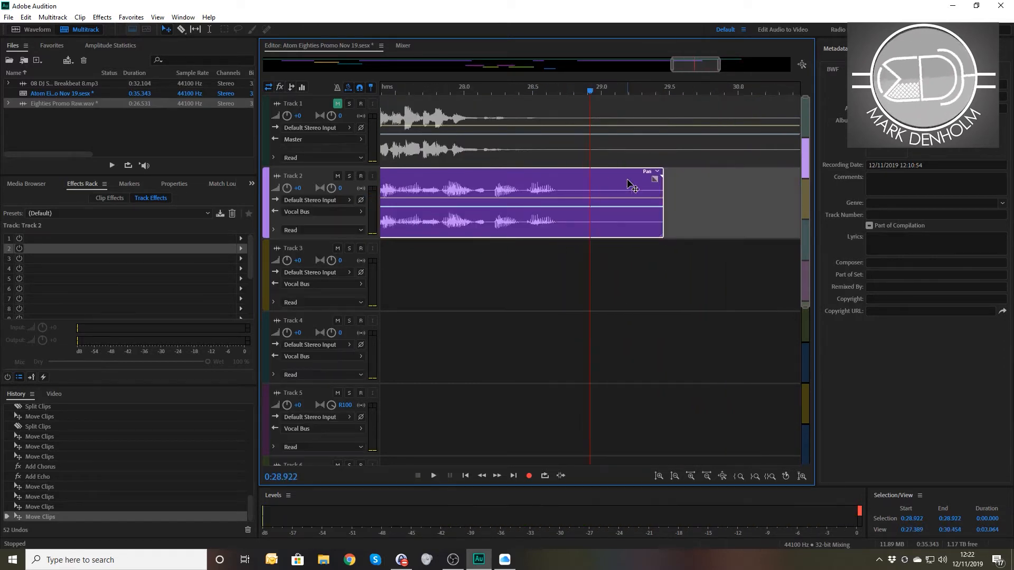
- Play the session from 15.337 s to about 22.2 s to hear the lead-in to the last Track 2 clip
scroll(444, 109, "down", 3)
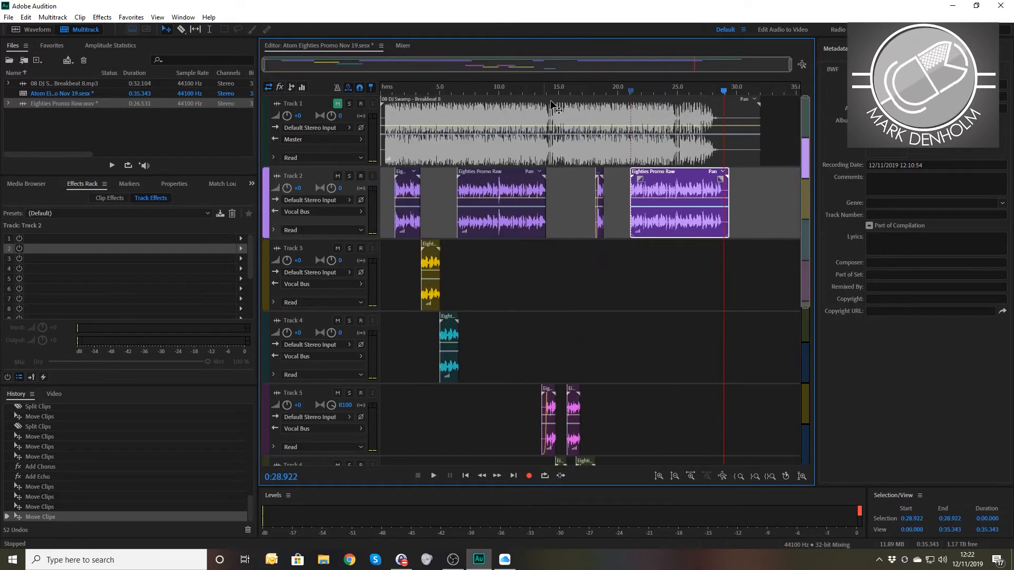
left_click(585, 90)
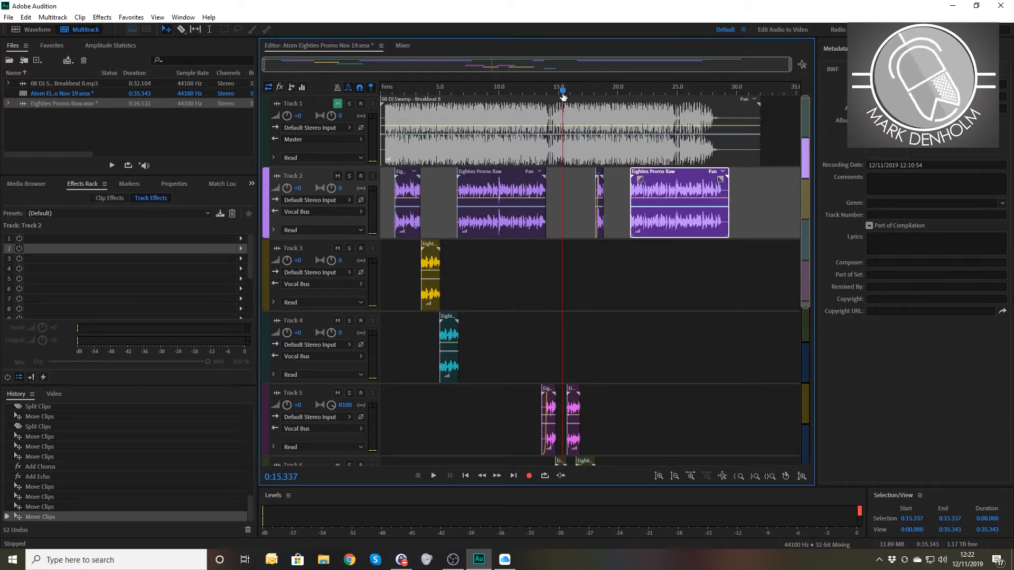
key("space")
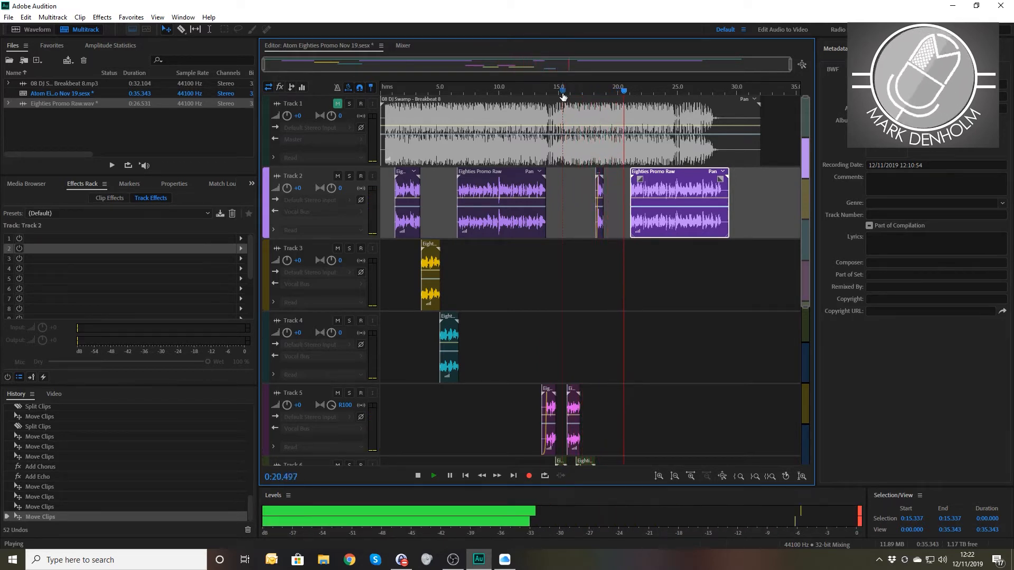
key("space")
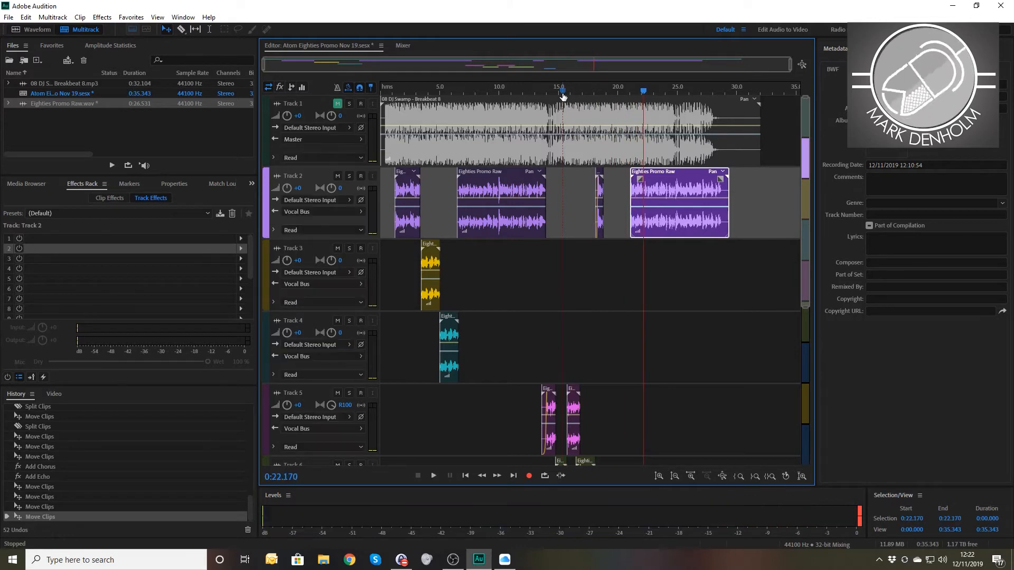
- Play the opening of the last Track 2 clip from 20.801 s to locate the cut point
scroll(563, 97, "up", 8)
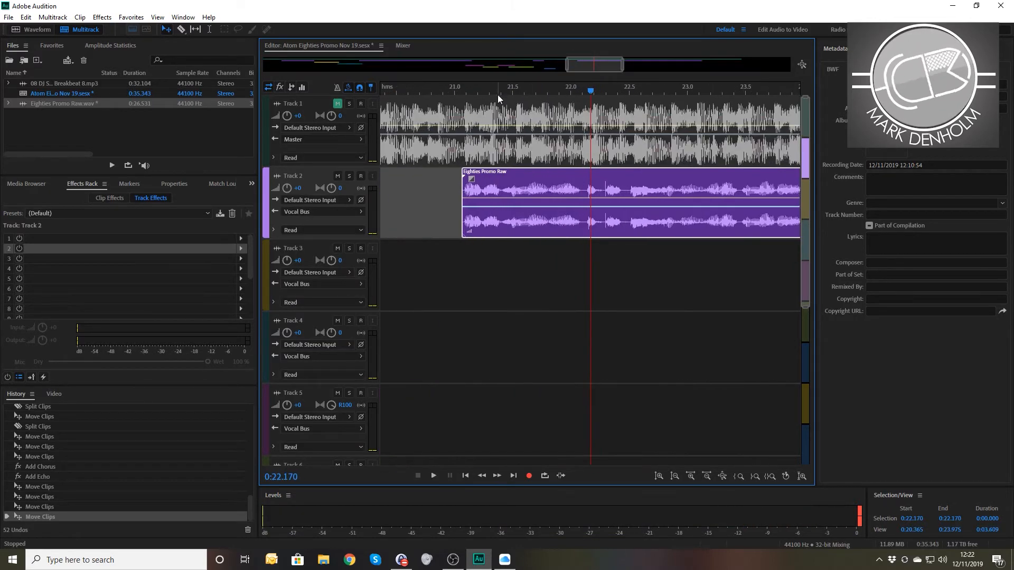
left_click(431, 87)
key("space")
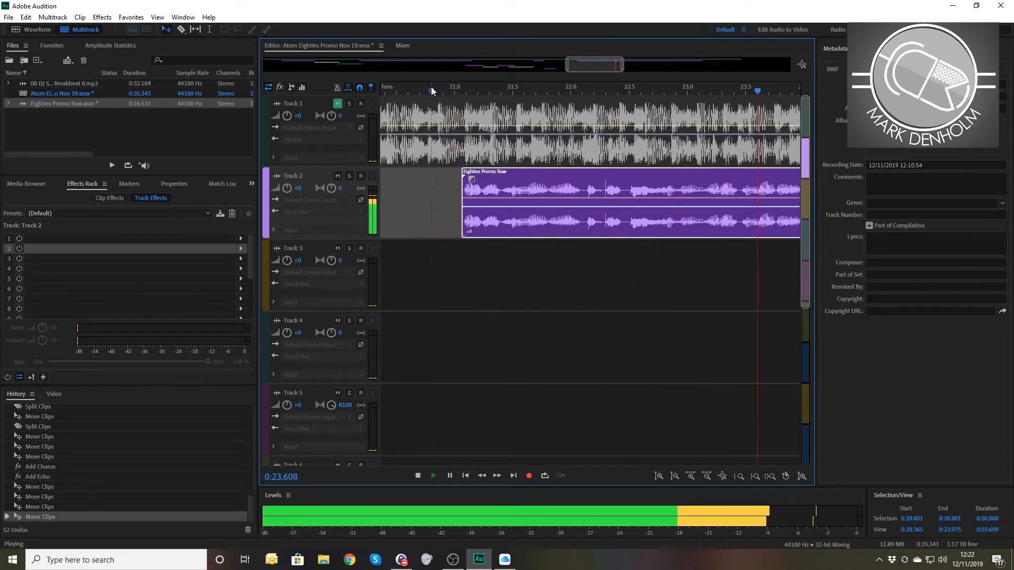
key("space")
- Split the last Track 2 clip at 22.140 s and ripple-delete the part before the cut
left_click_drag(565, 91, 586, 93)
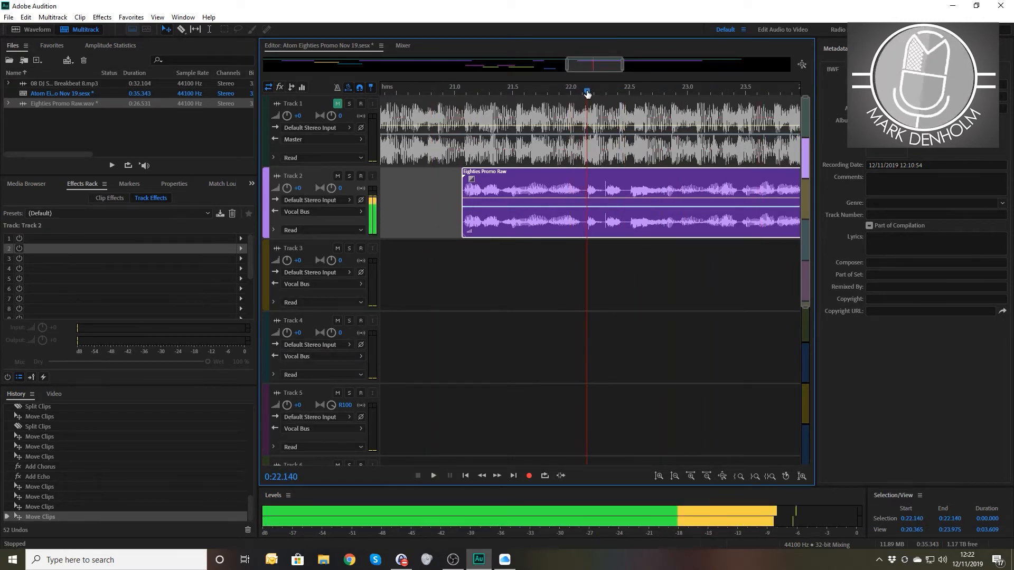
key("ctrl+k")
left_click(544, 185)
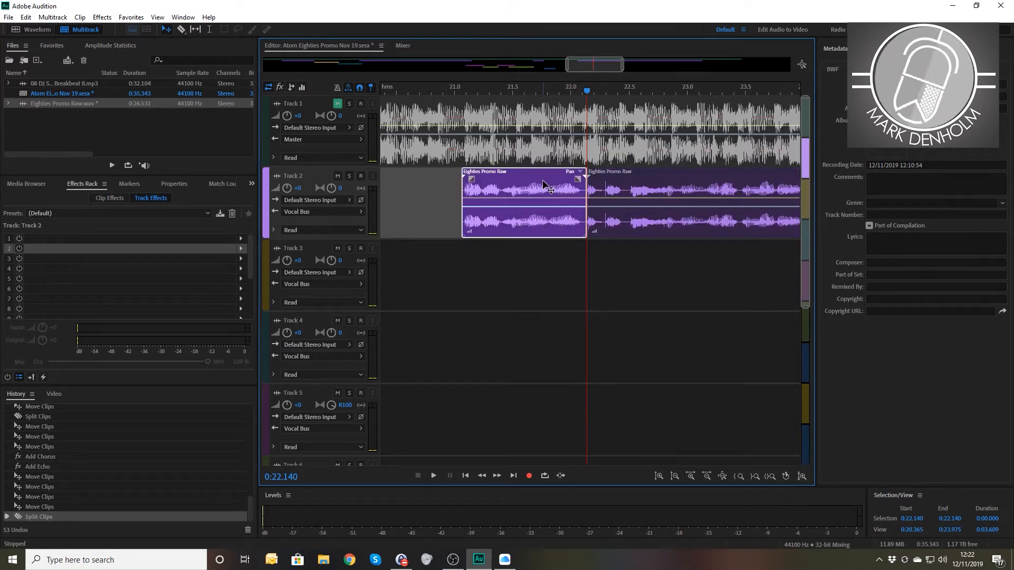
key("shift+Delete")
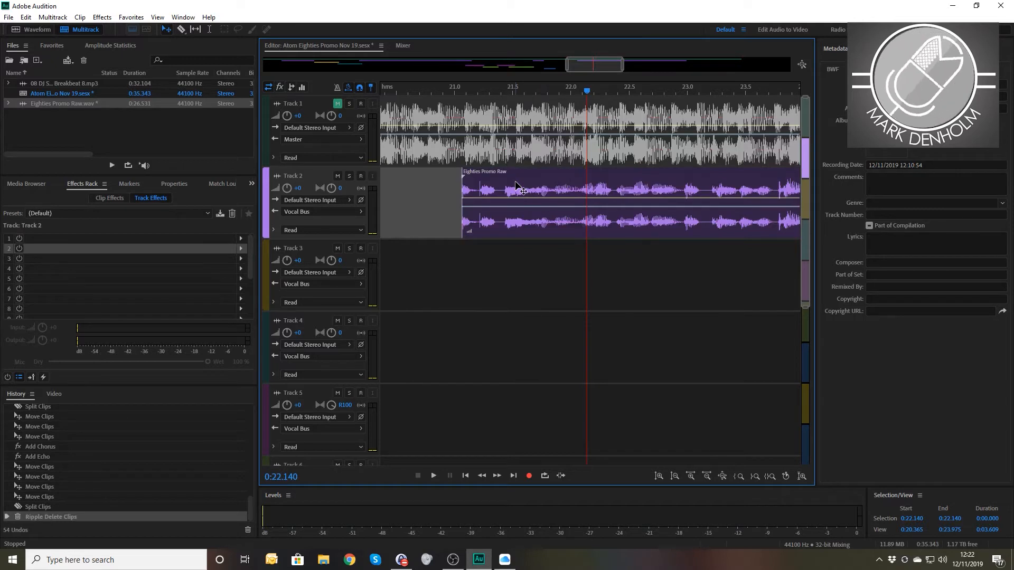
- Play from 18.467 s to about 28.3 s to hear the shortened Track 2 ending against the music
left_click(390, 89)
mouse_move(389, 89)
left_mouse_down()
mouse_move(364, 87)
mouse_move(375, 87)
left_mouse_up()
key("space")
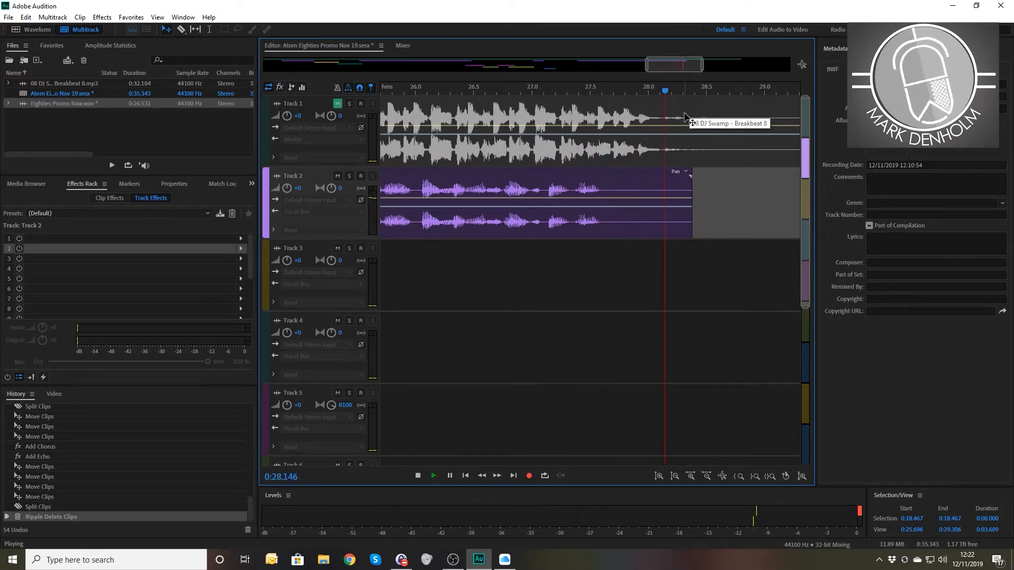
left_click(682, 137)
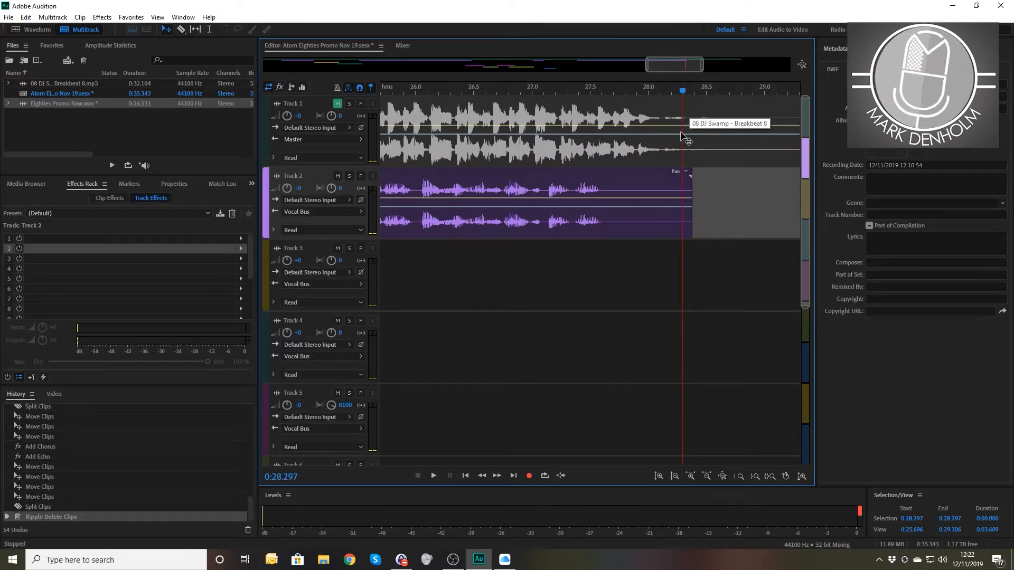
- Review the track effects on Track 3 and Track 4, and play from 4.712 s to about 6.8 s
key("backslash")
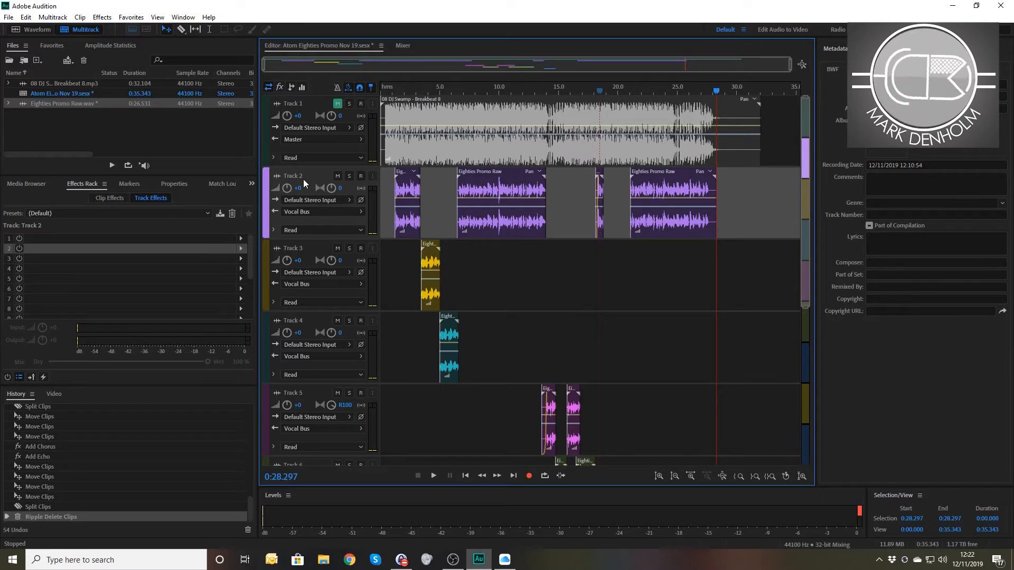
left_click(300, 254)
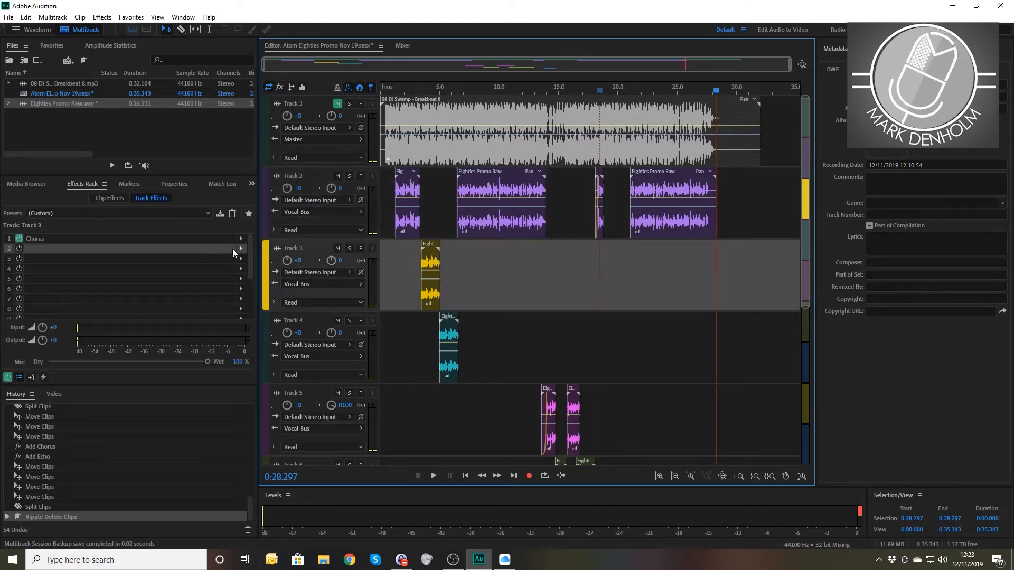
left_click(306, 323)
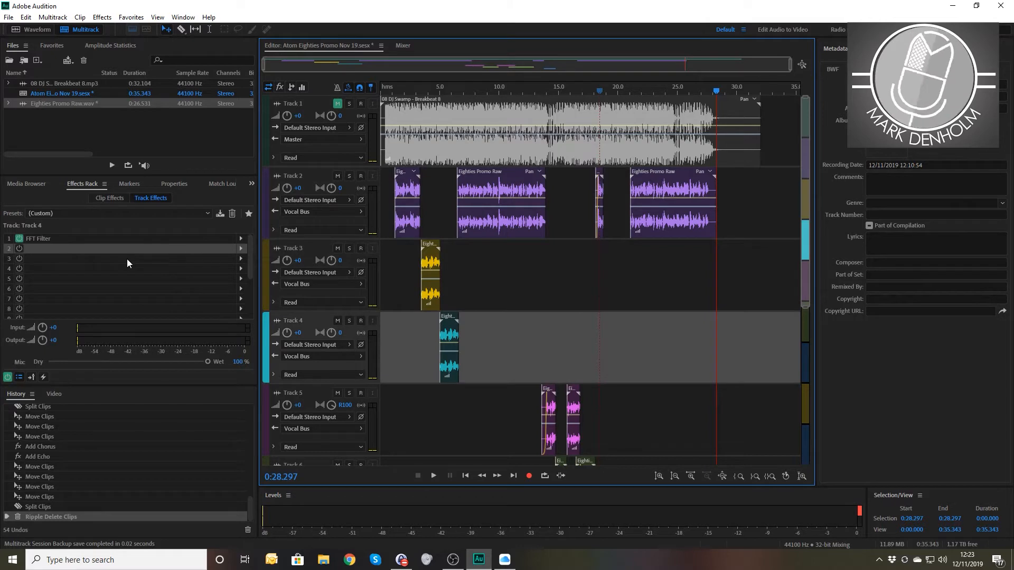
left_click(436, 92)
key("space")
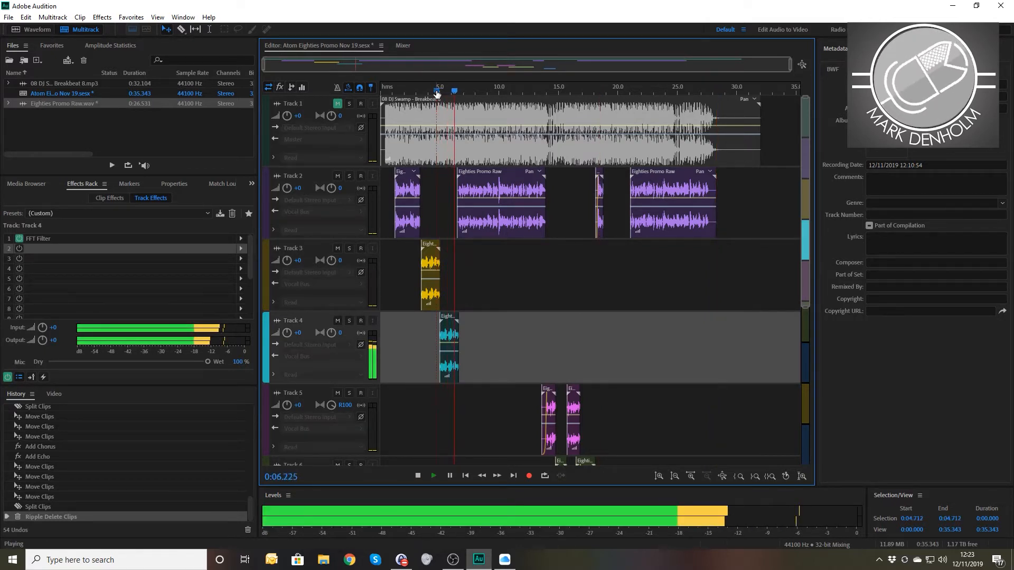
key("space")
- Play the start of the Track 5 phrase from about 13.8 s and show Track 5's effects
scroll(533, 183, "down", 3)
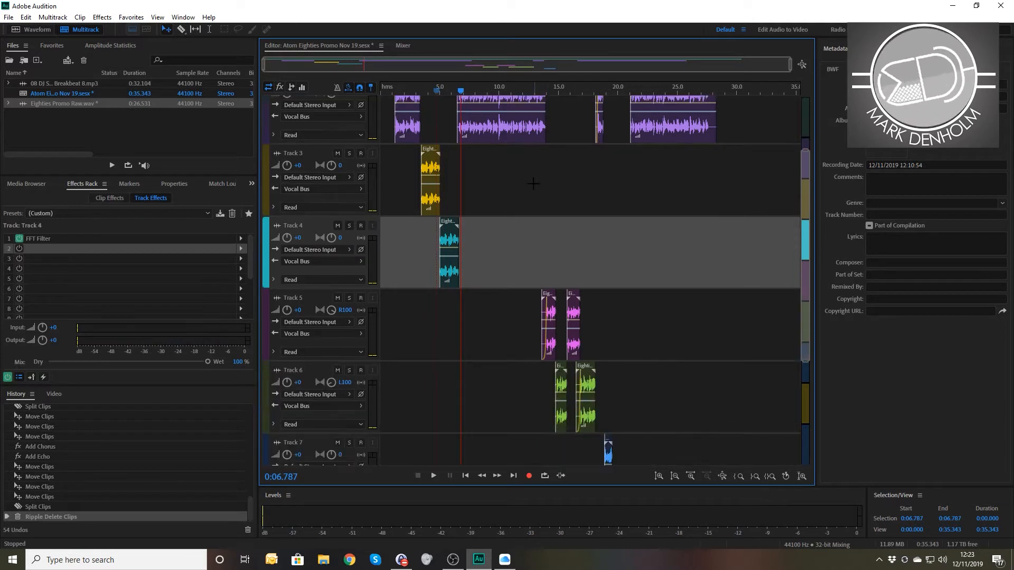
left_click(545, 85)
key("space")
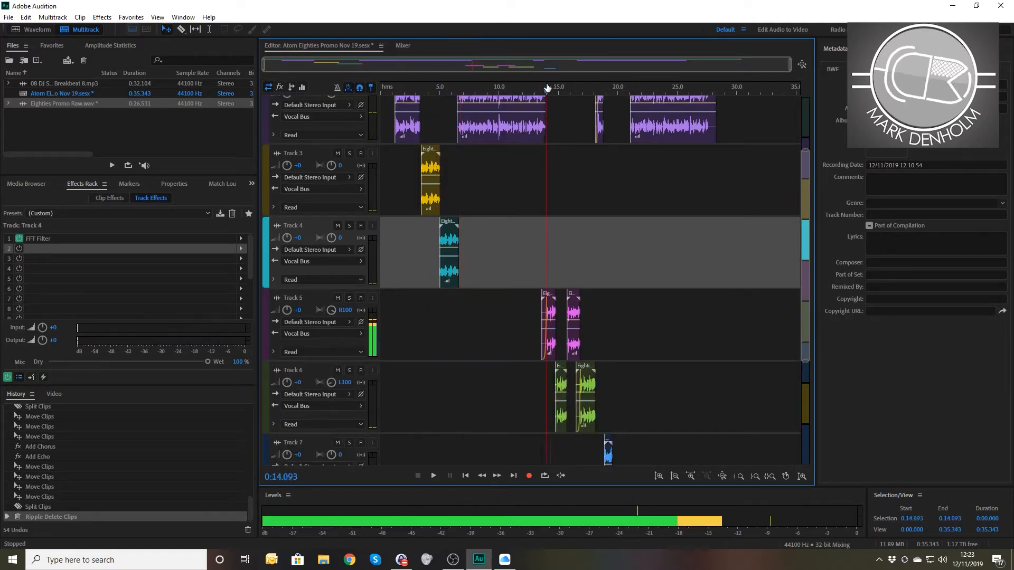
key("space")
left_click(297, 297)
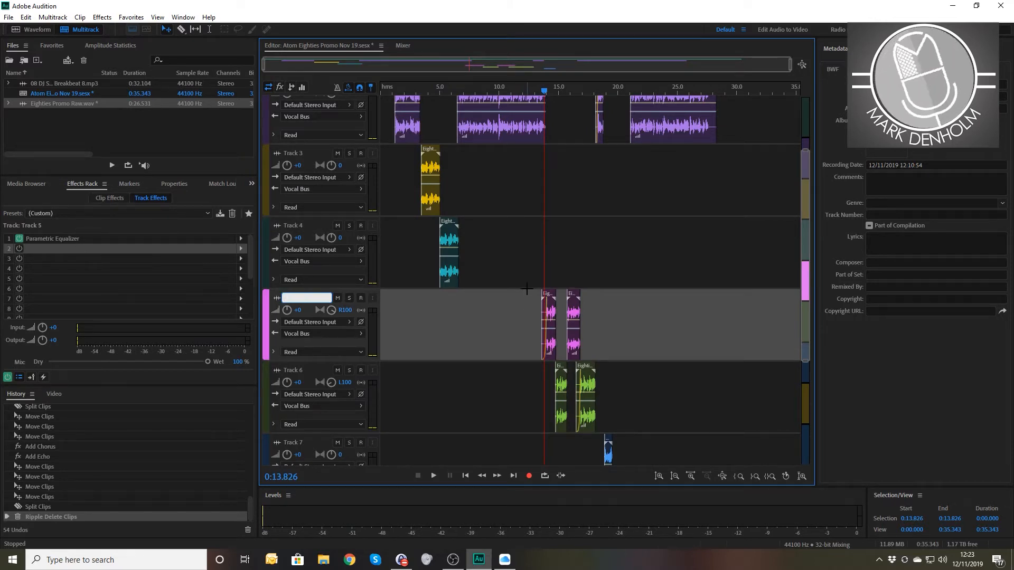
- Audition Track 5's first clip from about 13.3 seconds and set its Parametric Equalizer's high-pass frequency to 300 Hz
left_click(539, 91)
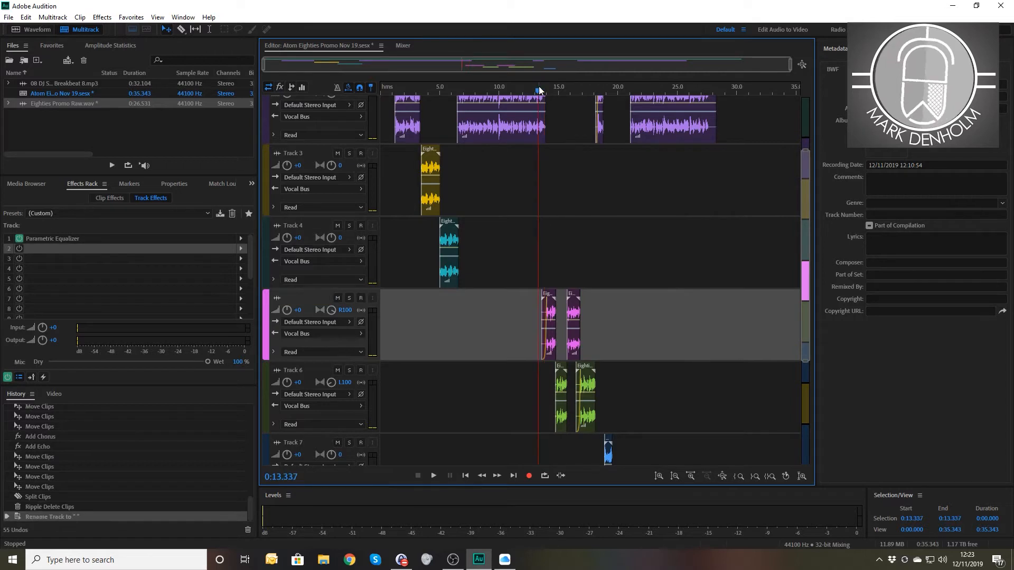
key("space")
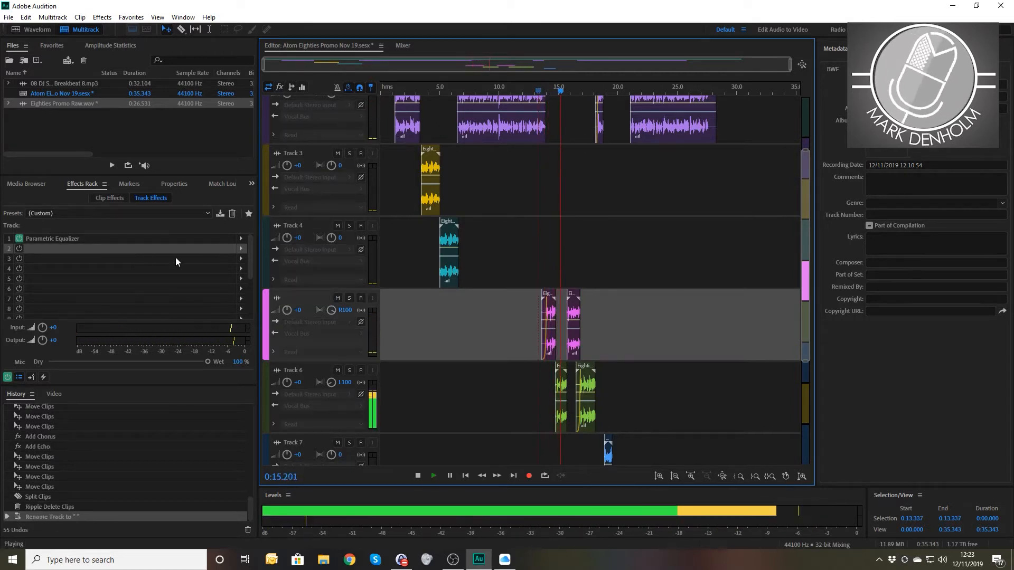
key("space")
double_click(62, 238)
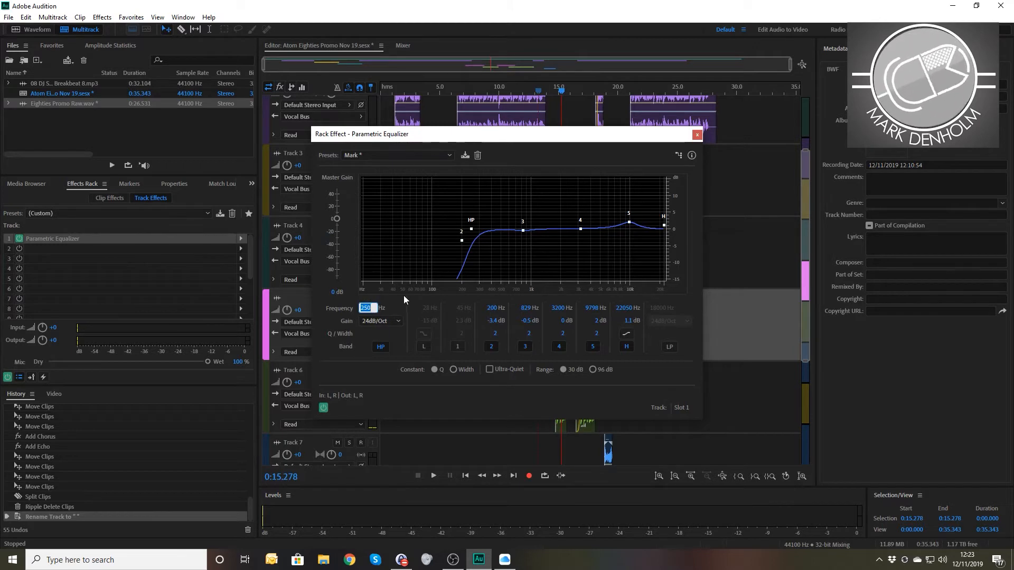
type("3.00")
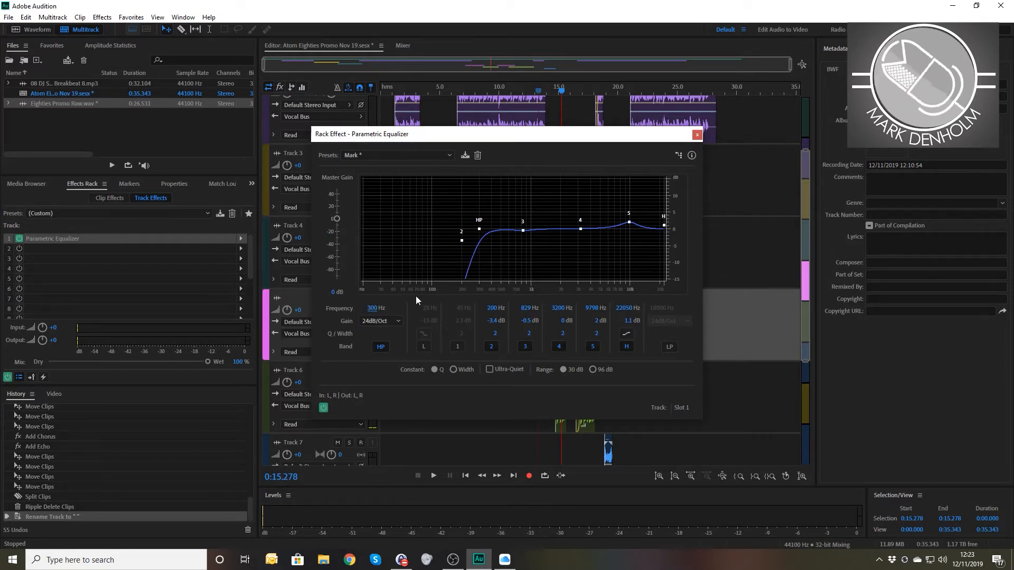
left_click(698, 135)
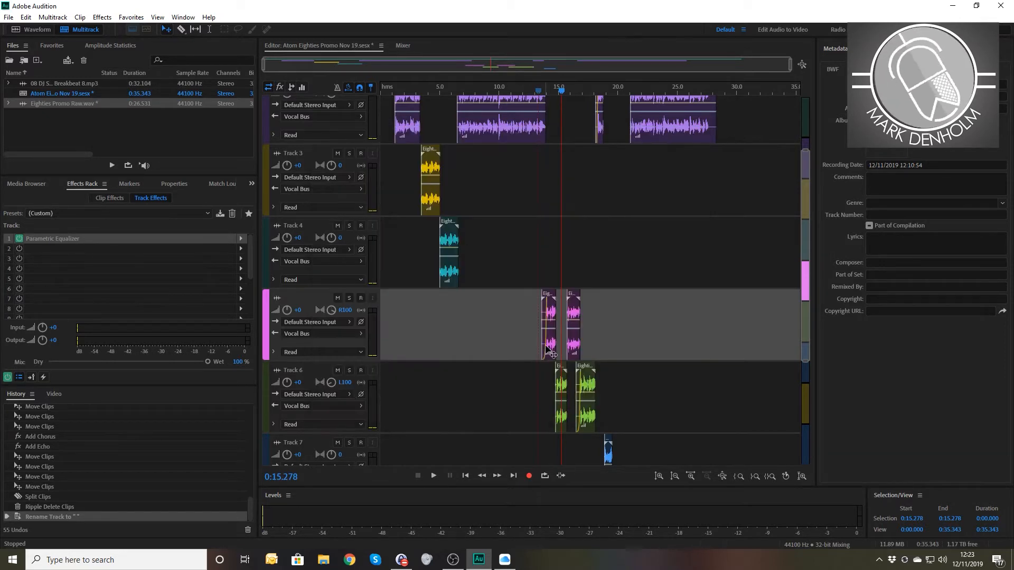
- Set the high-pass frequency of Track 6's Parametric Equalizer to 300 Hz and close the effect settings
left_click(296, 371)
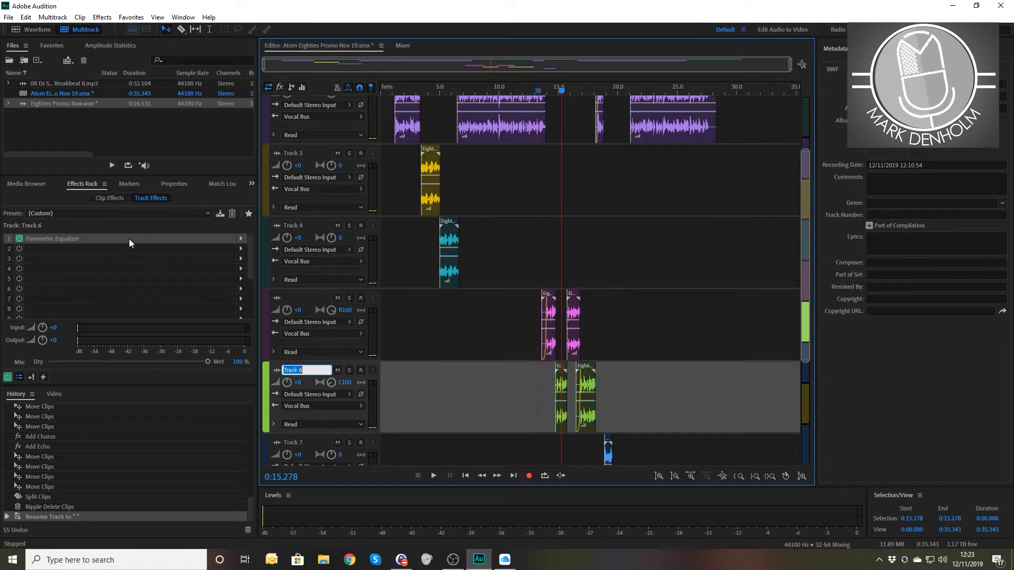
double_click(66, 238)
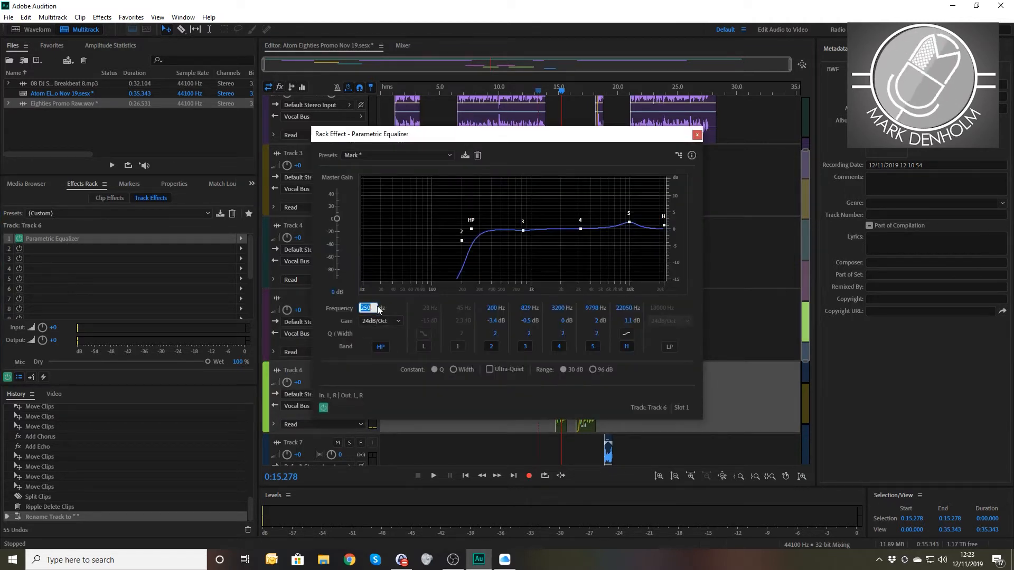
key("Return")
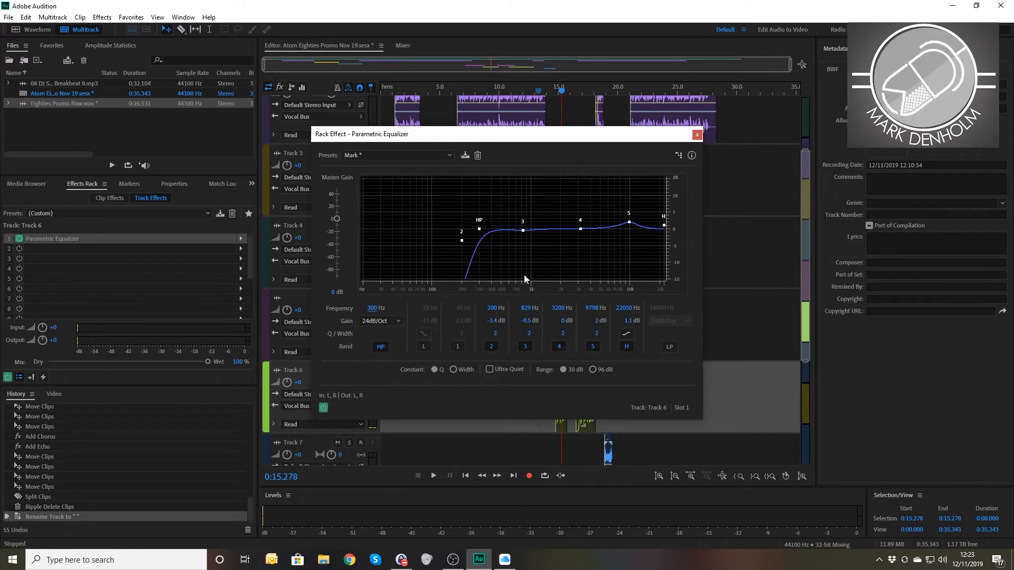
left_click(697, 136)
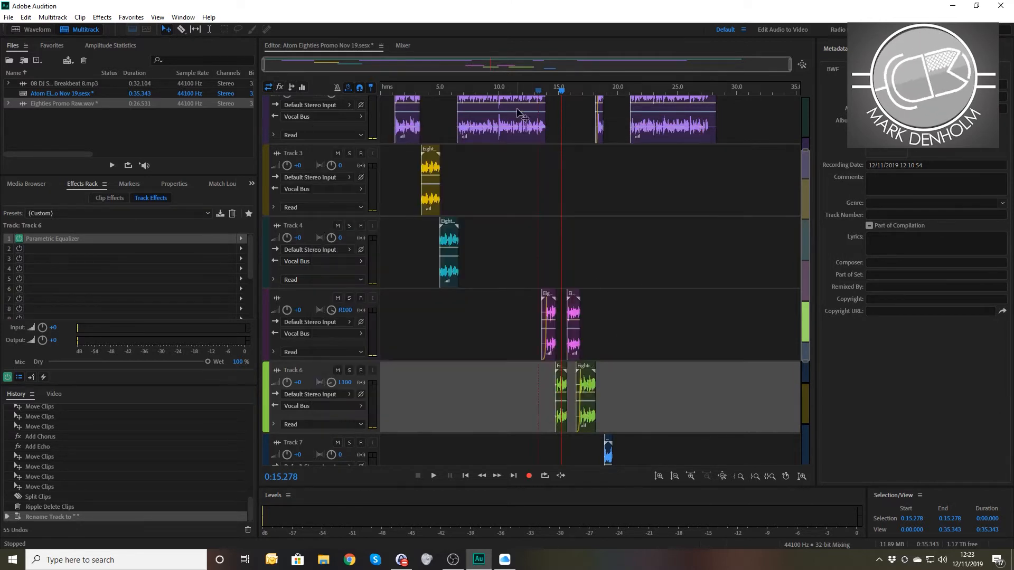
- Play the mix from about 12 seconds through the hard-panned clips to check the equalizer changes
left_click(522, 89)
key("space")
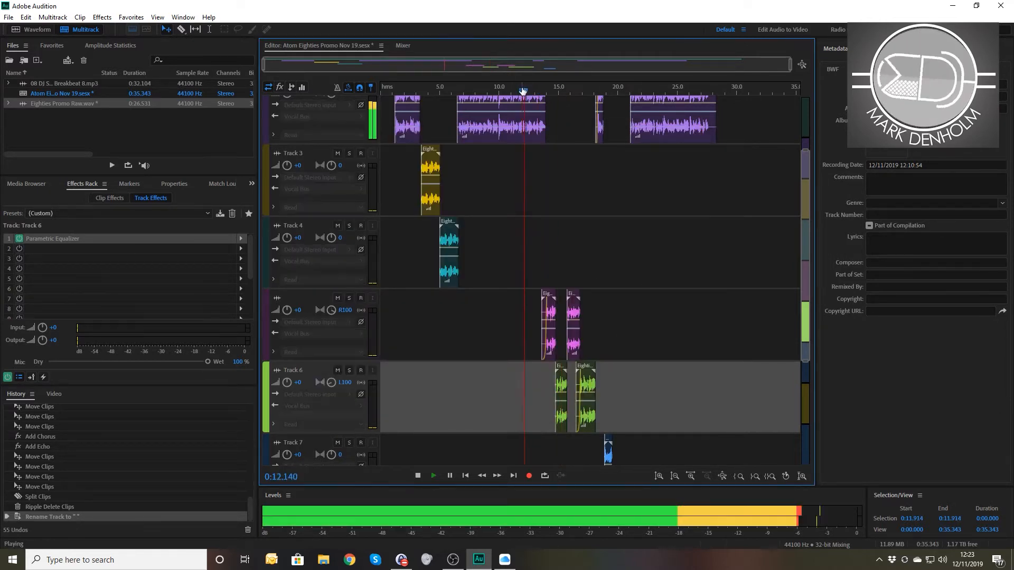
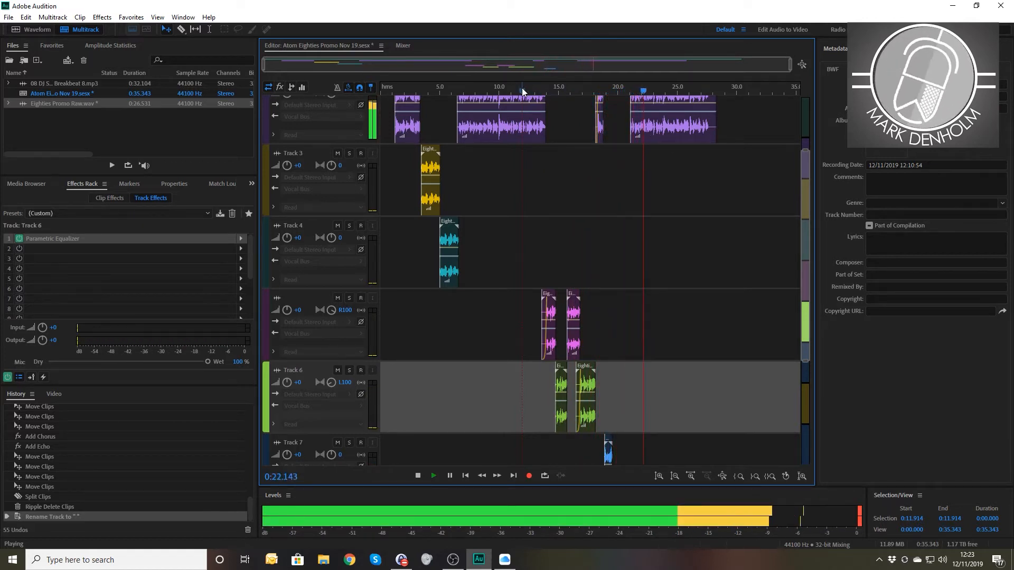
left_click(641, 237)
key("space")
- Add the Speech Volume Leveler to the Vocal Bus in the slot after the Parametric Equalizer
scroll(633, 245, "down", 3)
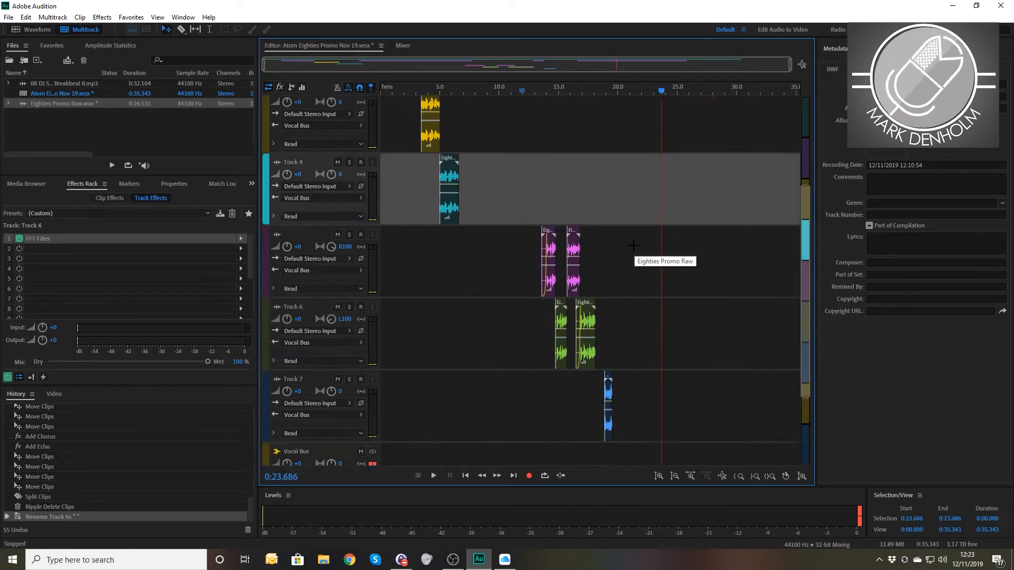
left_click(302, 357)
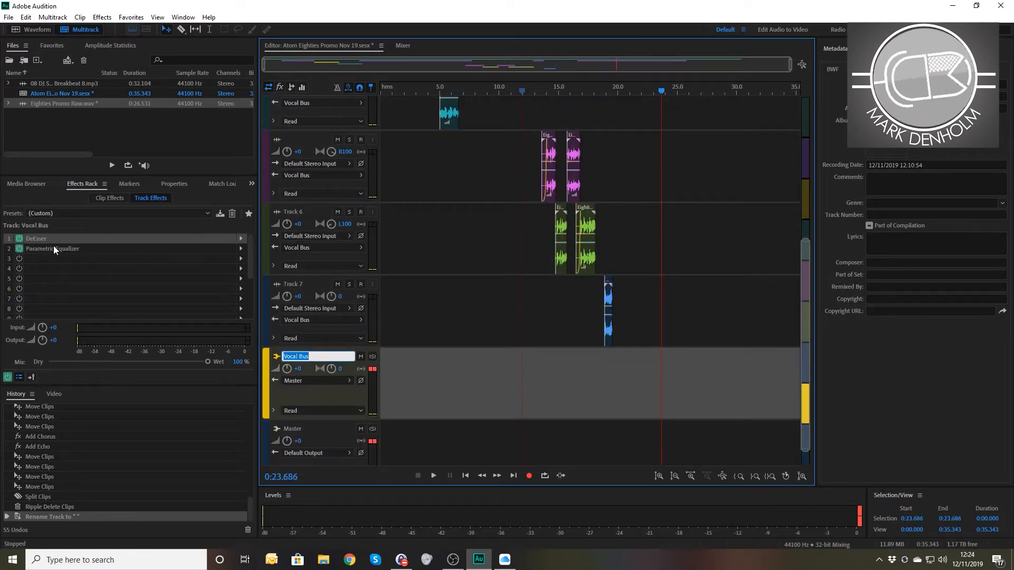
left_click(241, 258)
mouse_move(295, 370)
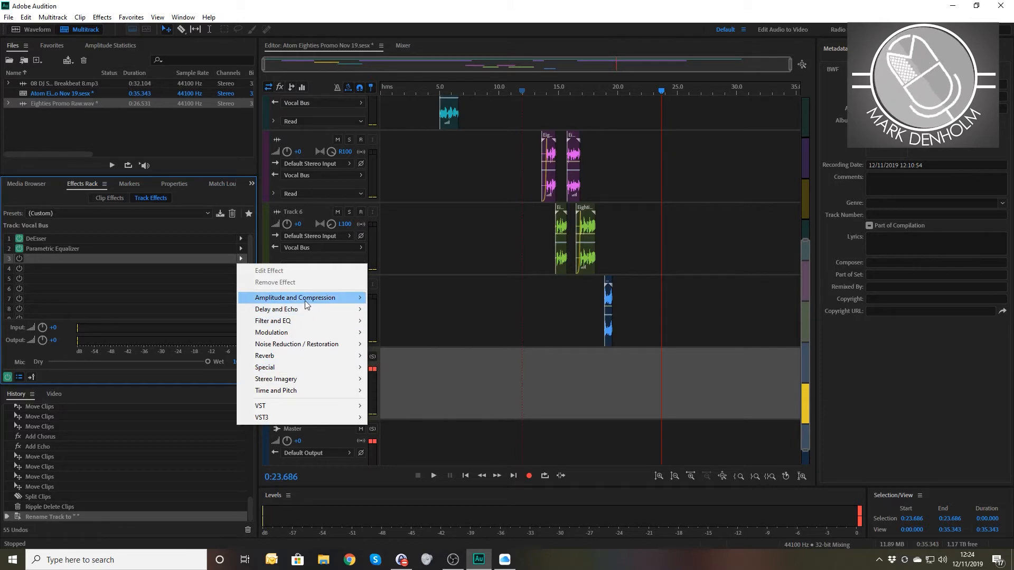
mouse_move(306, 300)
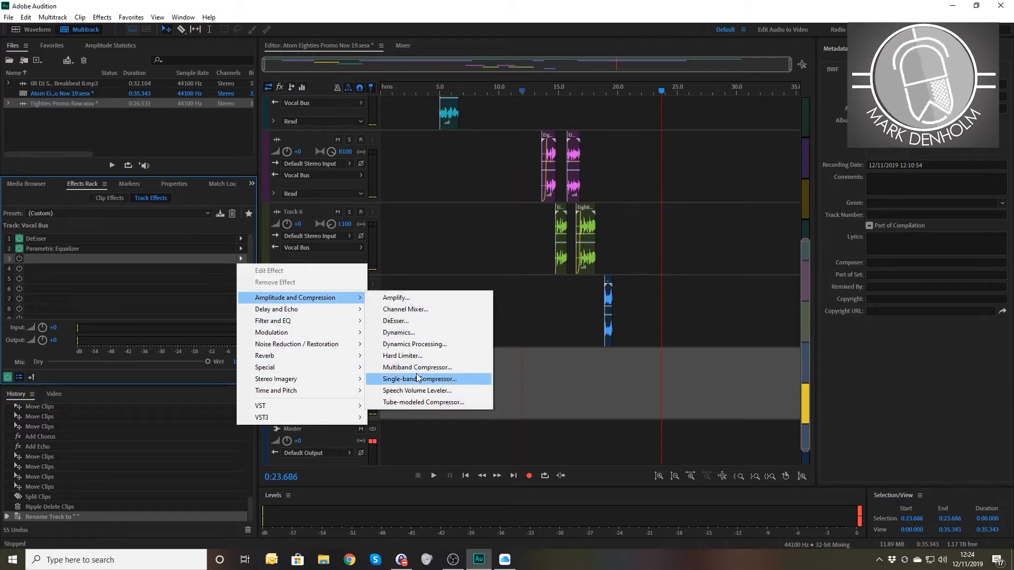
left_click(417, 391)
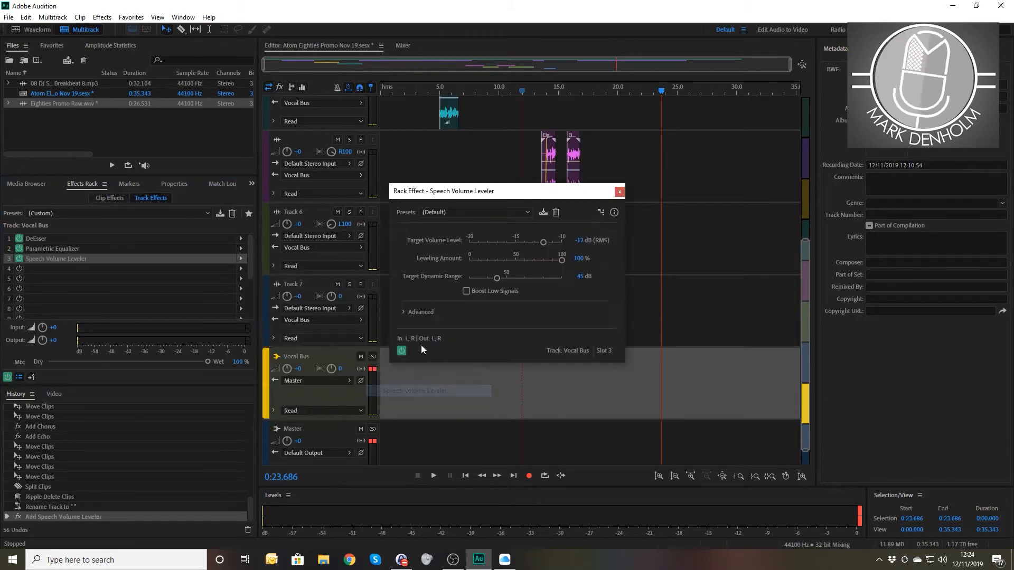
- Compare the vocals during playback with the Speech Volume Leveler bypassed and enabled, leave it enabled, and close its settings
left_click(392, 89)
key("space")
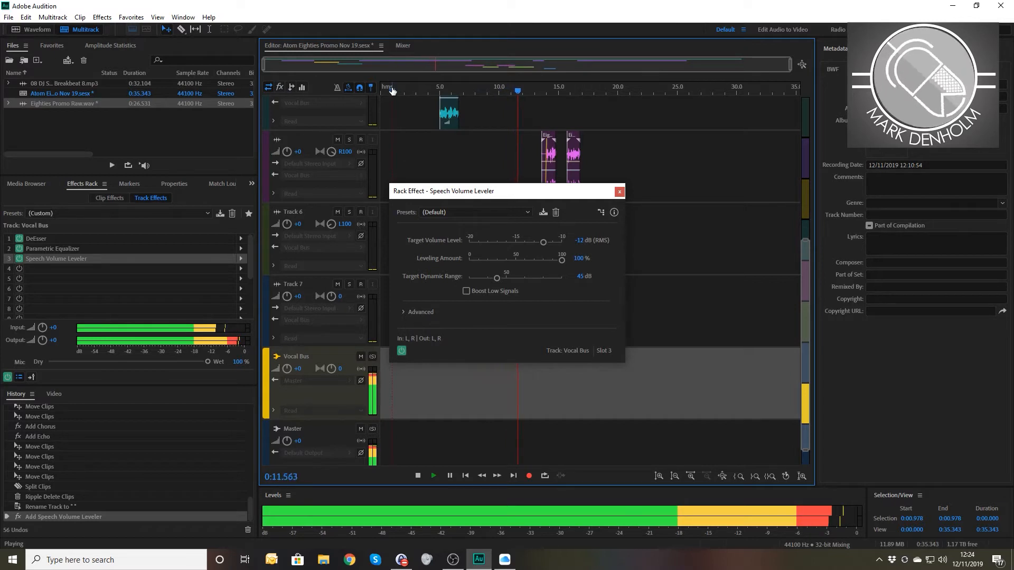
left_click(20, 258)
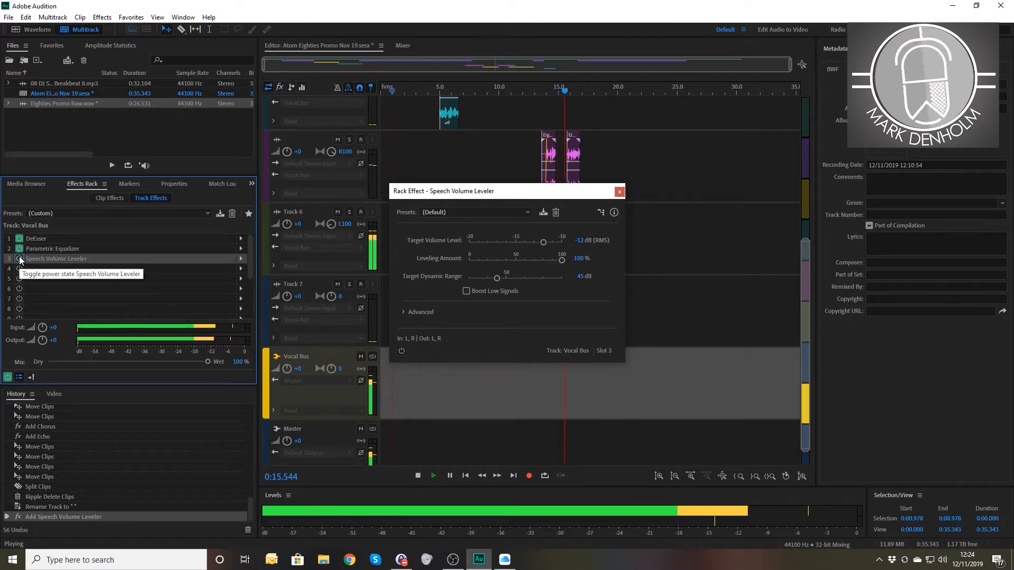
key("space")
left_click(510, 90)
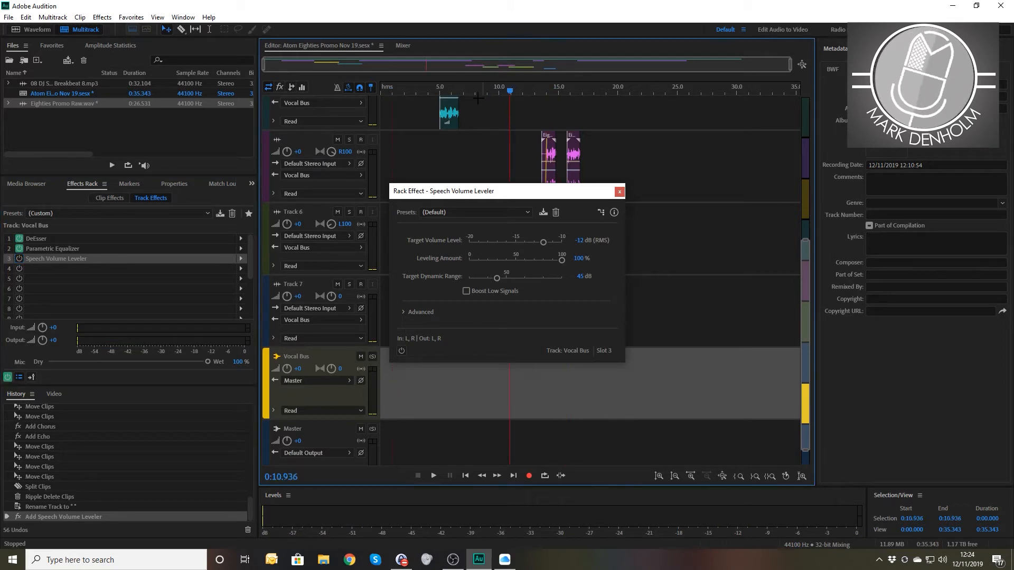
key("space")
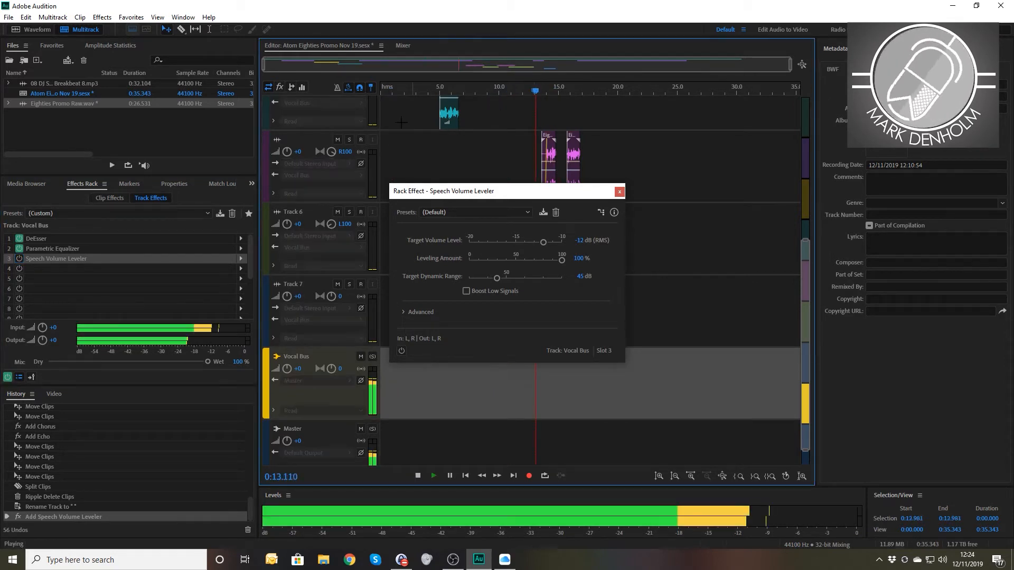
left_click(19, 259)
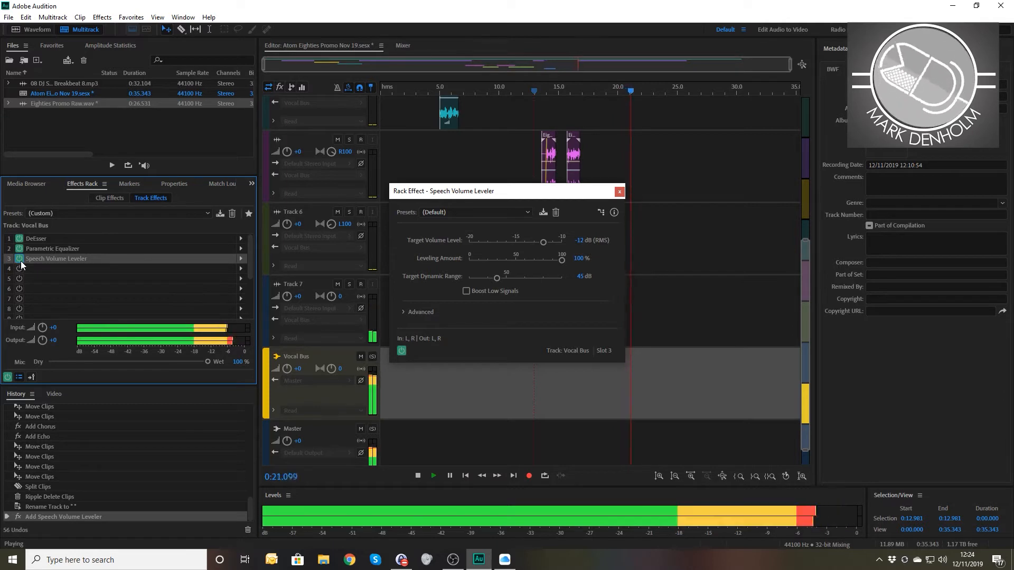
key("space")
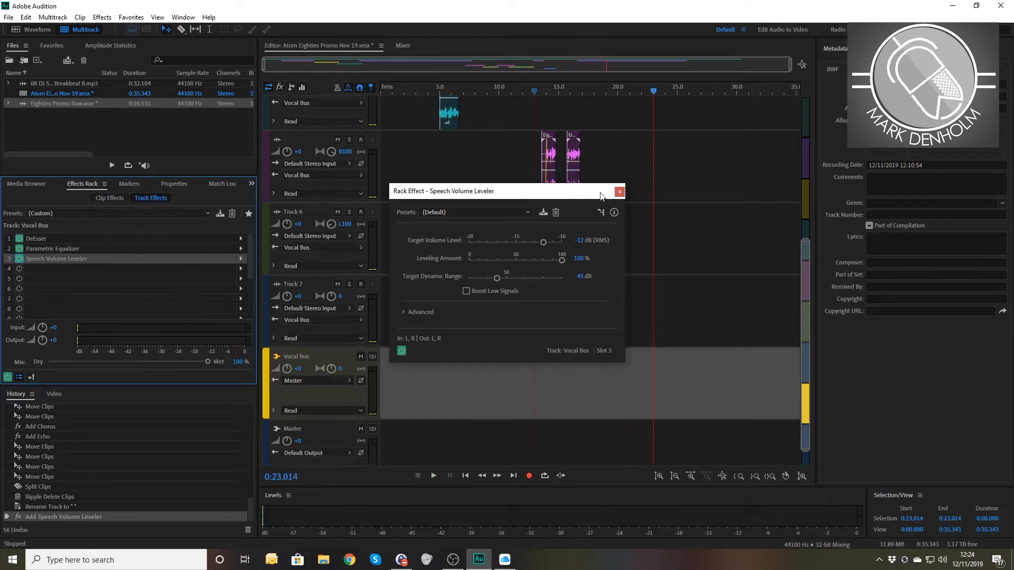
left_click(620, 191)
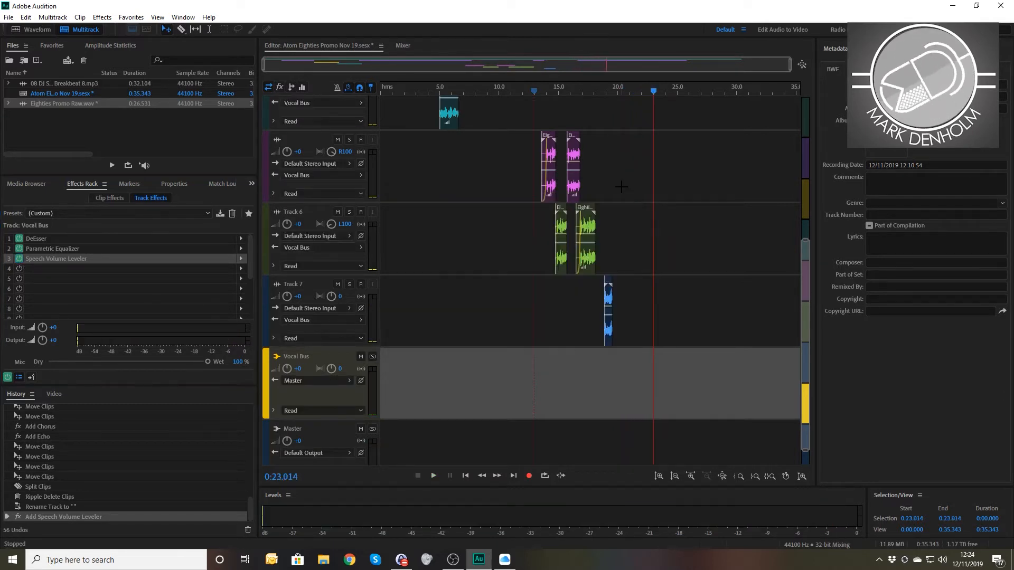
- Select the range from 18.672 to 21.433 seconds around the Track 7 clip and turn on loop playback
left_click(603, 92)
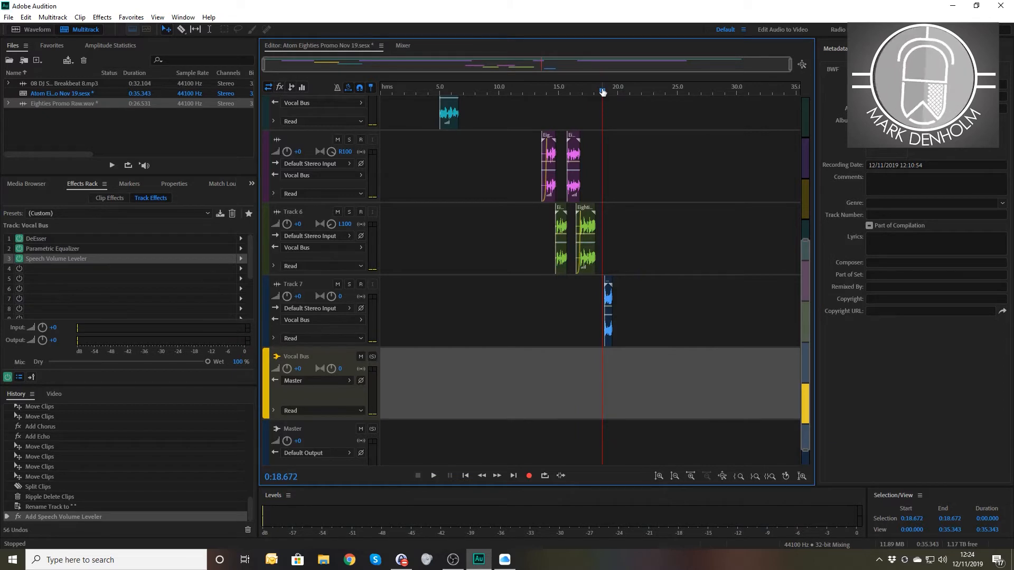
key("shift+End")
key("space")
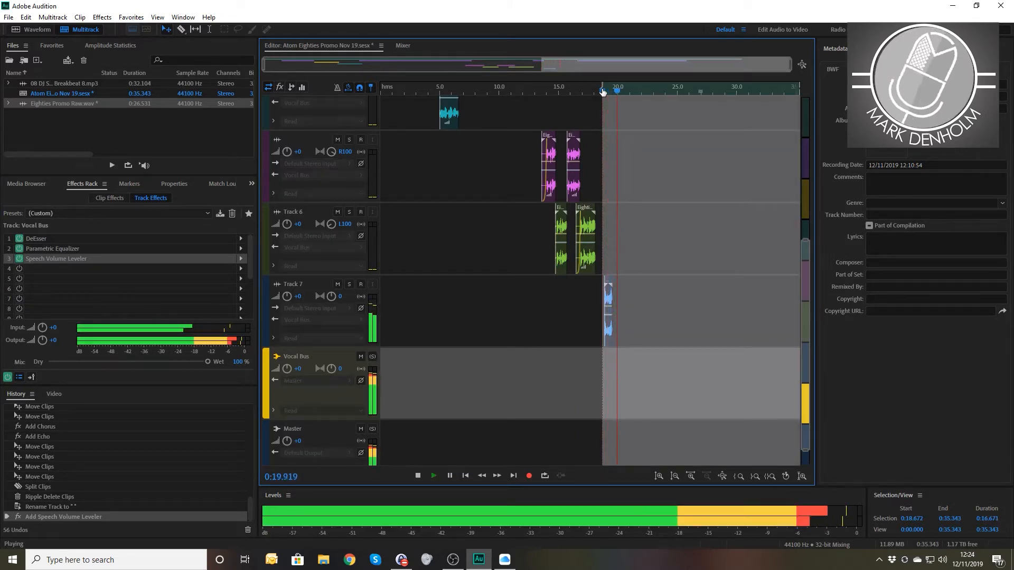
key("space")
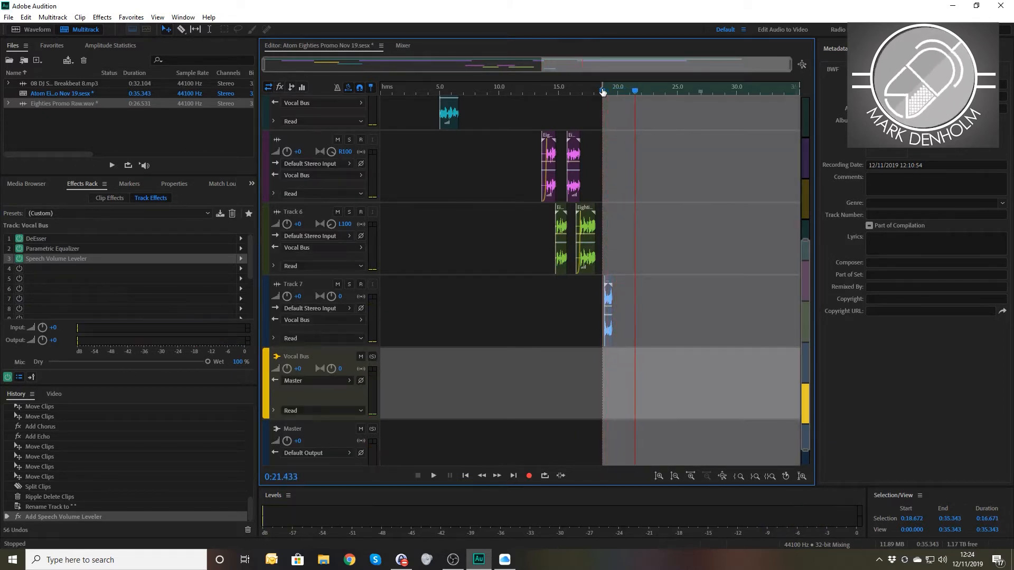
key("o")
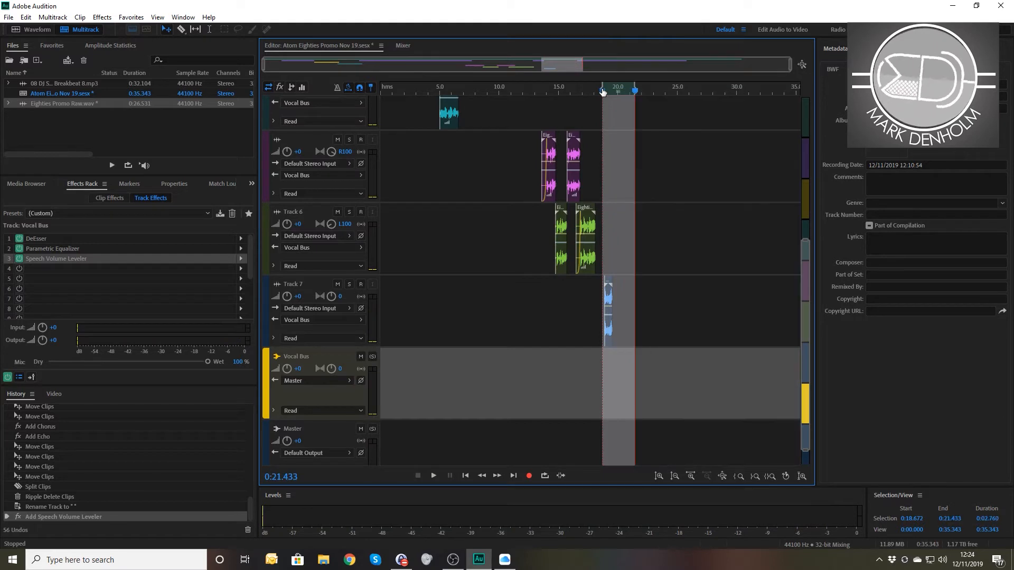
left_click(545, 476)
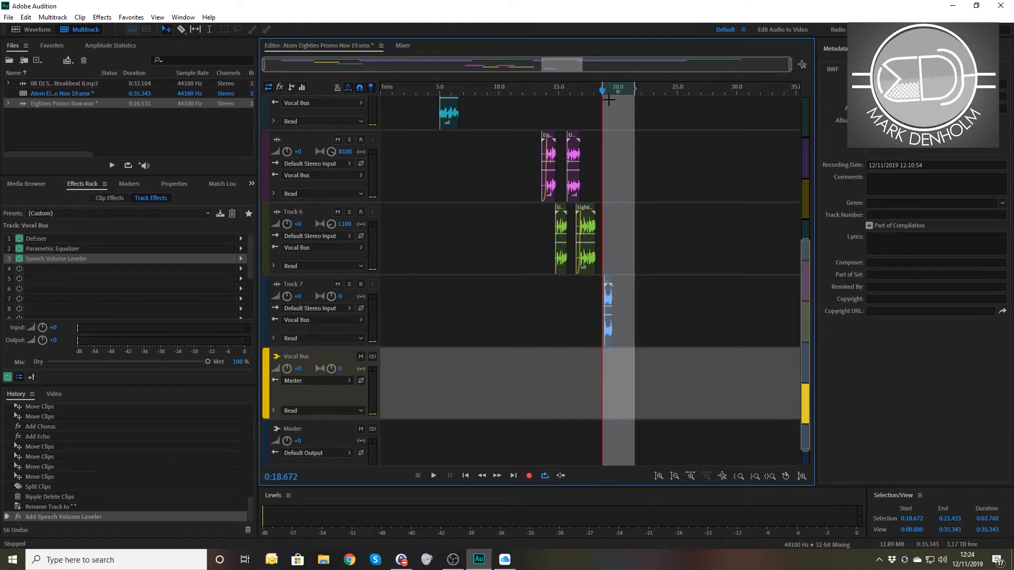
- Play the looped Track 7 section with the Speech Volume Leveler on and bypassed, then stop and re-enable the effect
key("space")
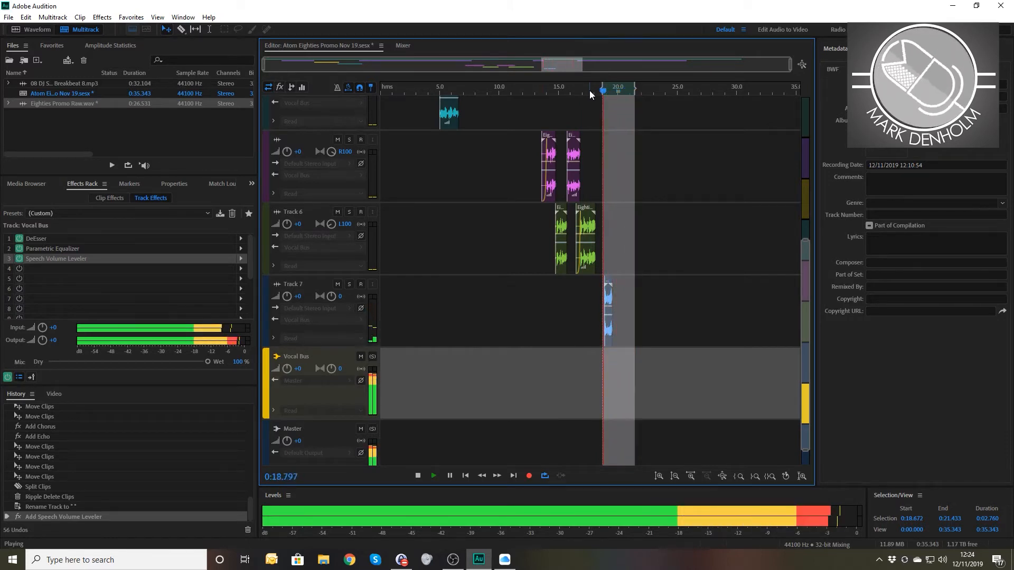
left_click(19, 258)
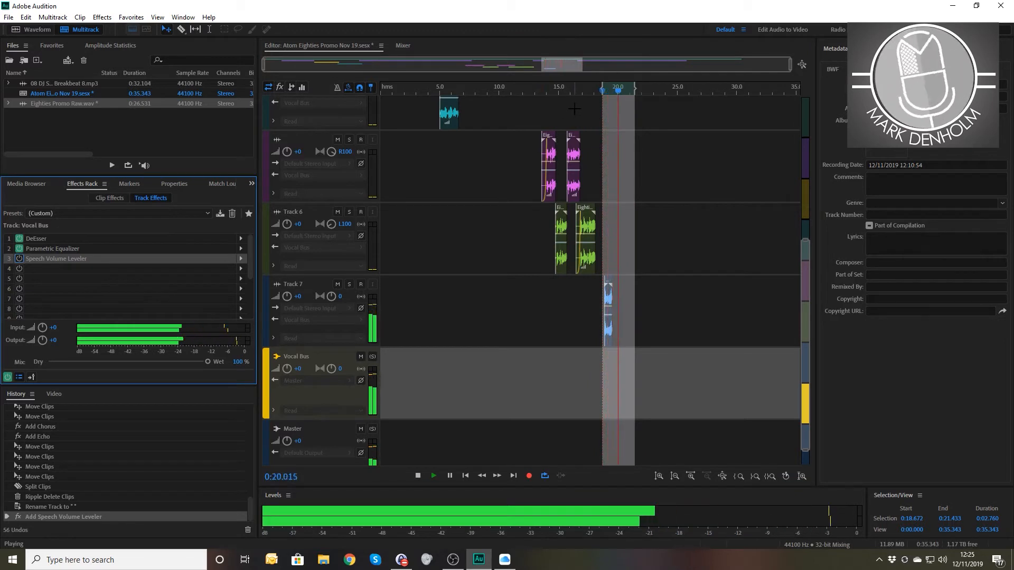
key("space")
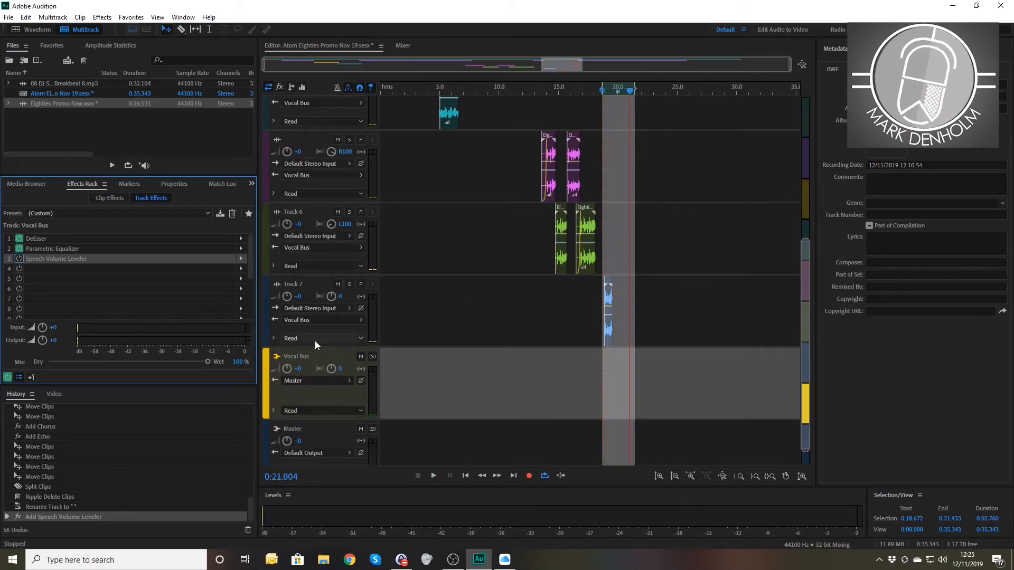
left_click(20, 258)
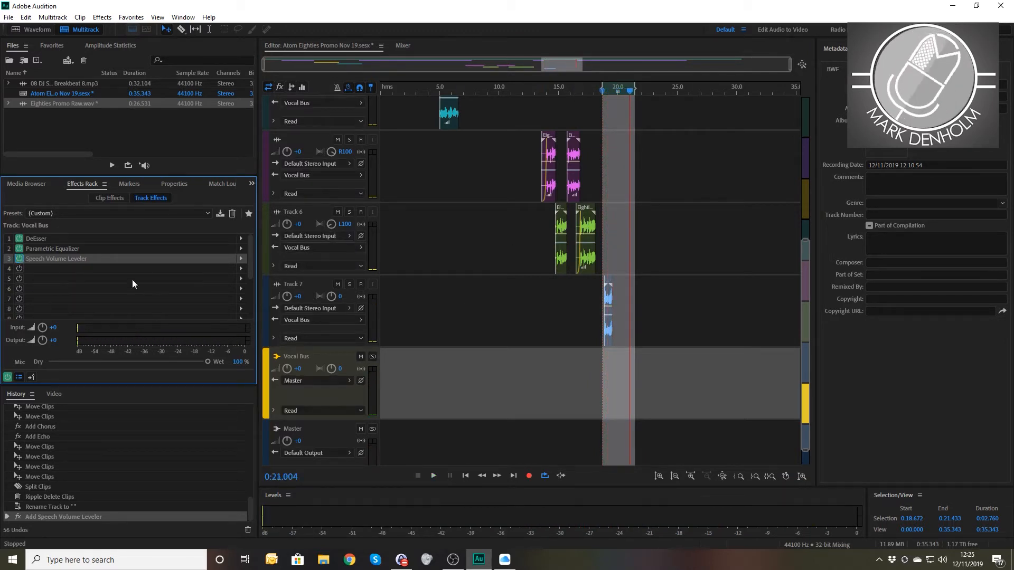
- Expand Track 7's volume envelope and add a fade from 0 dB at the clip's end to about -40 dB near 21 seconds
left_click(273, 338)
left_click(273, 338)
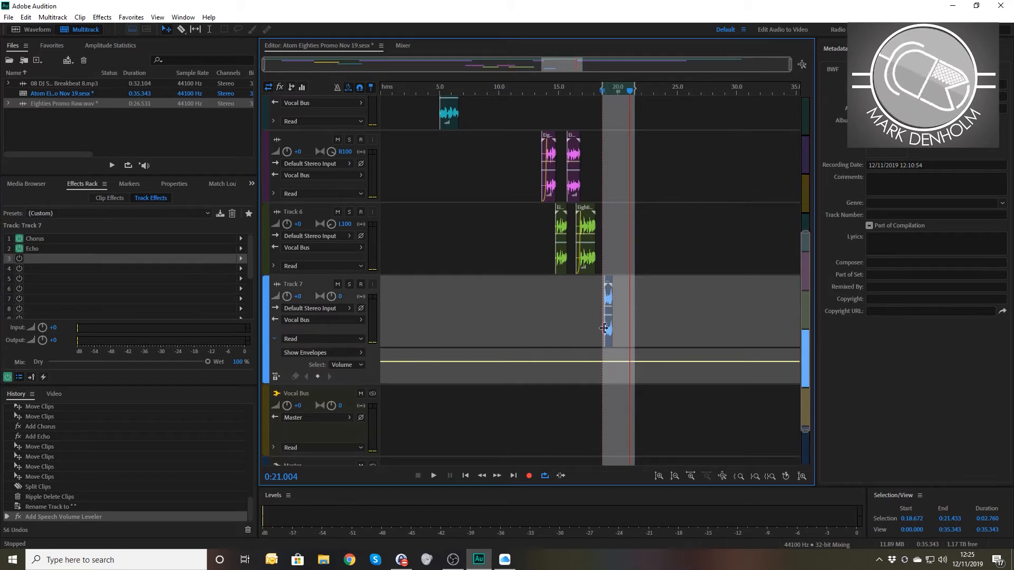
left_click(605, 345)
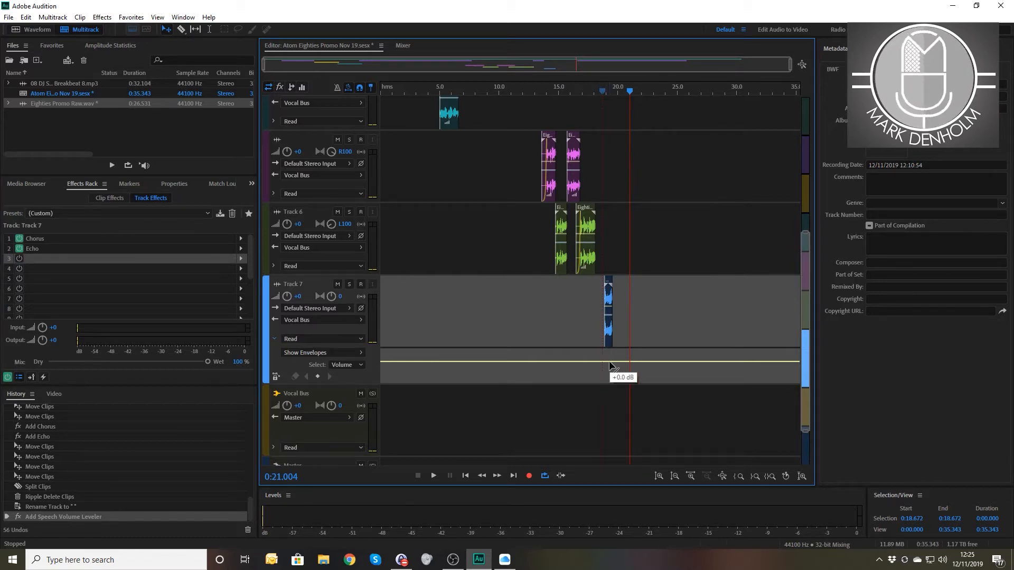
left_click(610, 362)
mouse_move(631, 362)
left_mouse_down()
mouse_move(631, 390)
mouse_move(630, 380)
left_mouse_up()
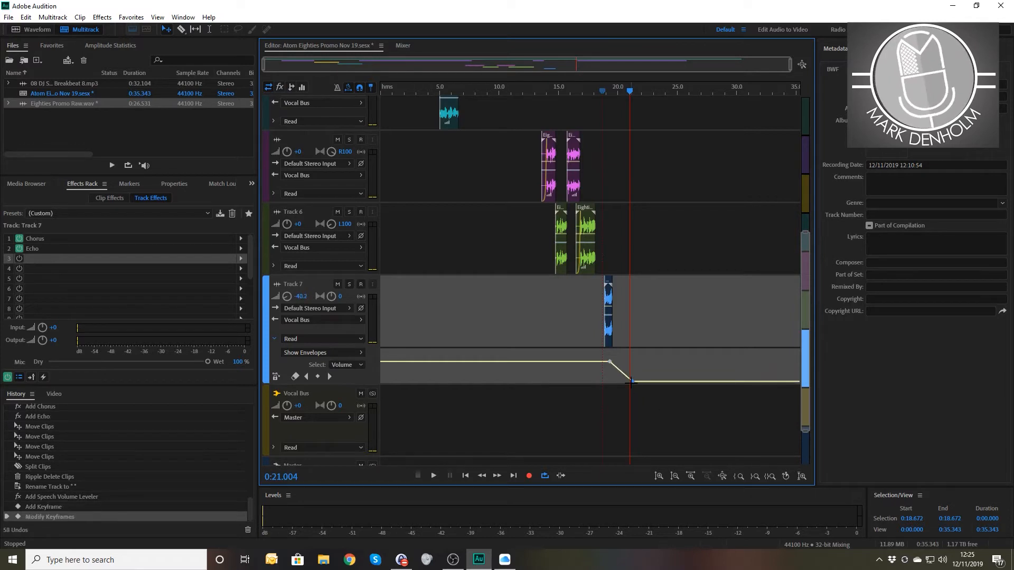
- Play the session from 18.316 seconds to hear the volume fade on Track 7, and stop after the fade
left_click(598, 89)
key("space")
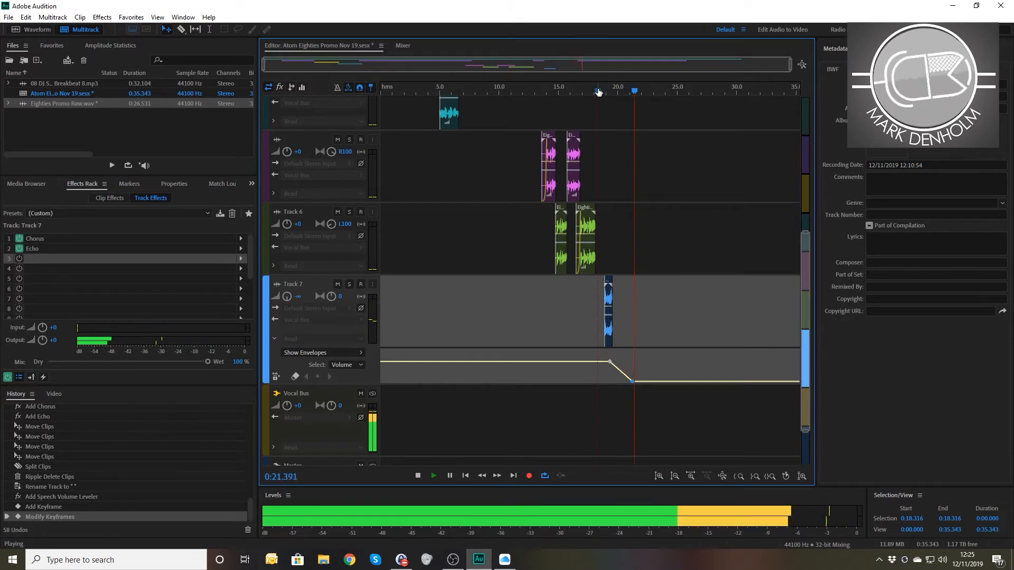
key("space")
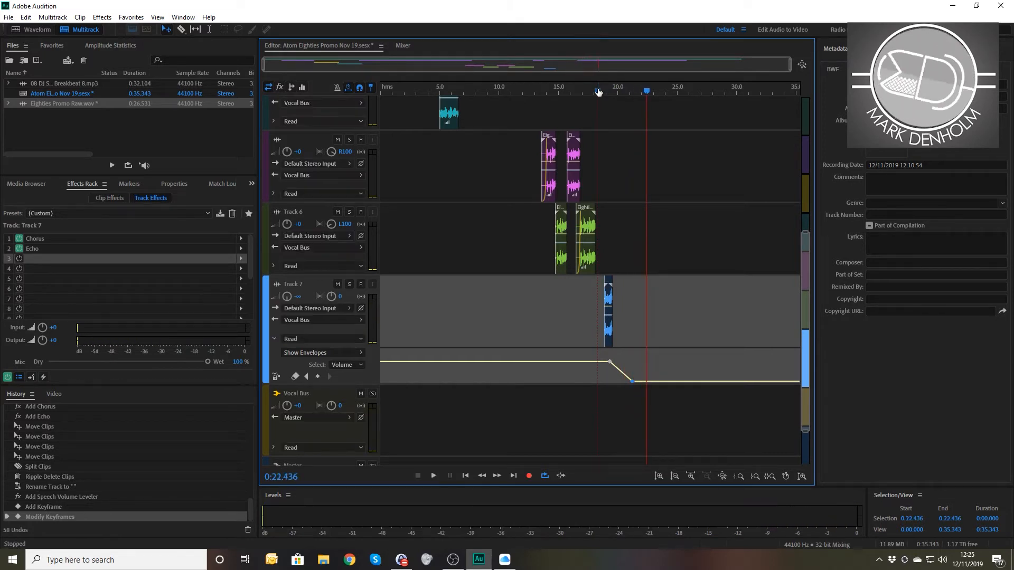
- Extend Track 7's volume fade so its final keyframe sits at about 23.7 seconds, checking it with playback from just before the clip
scroll(634, 91, "up", 3)
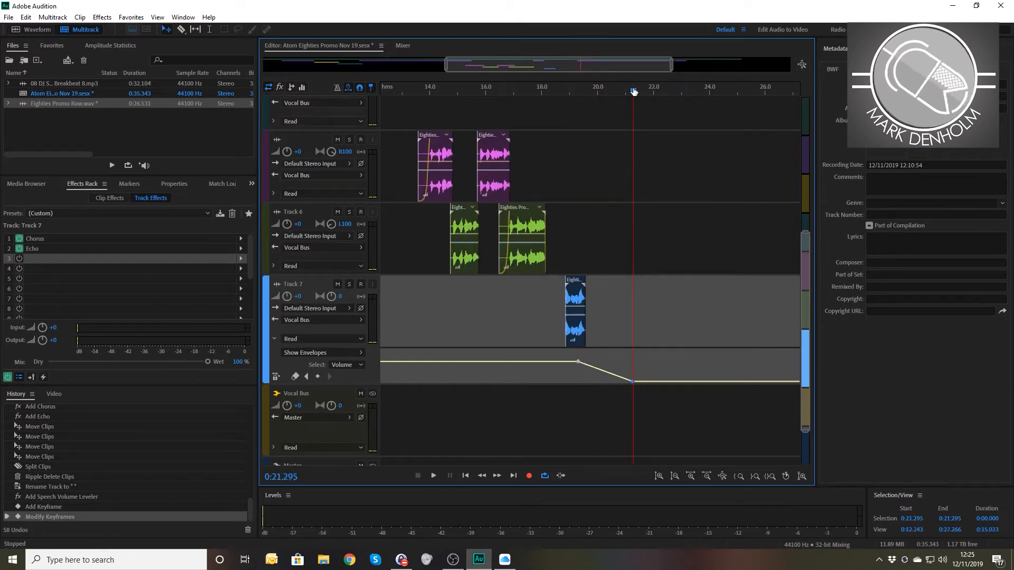
scroll(723, 219, "up", 5)
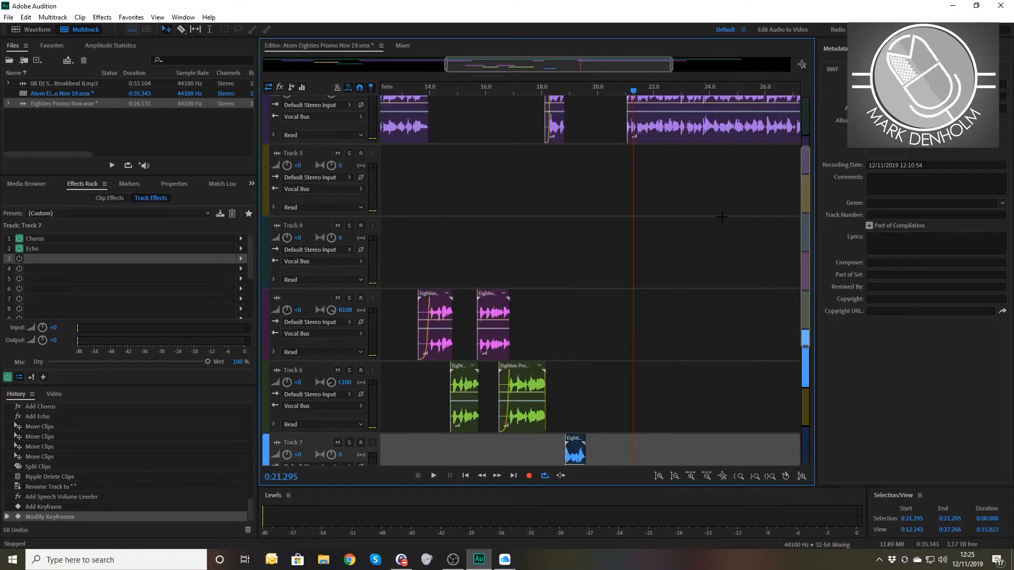
left_click_drag(634, 93, 628, 91)
scroll(645, 266, "down", 3)
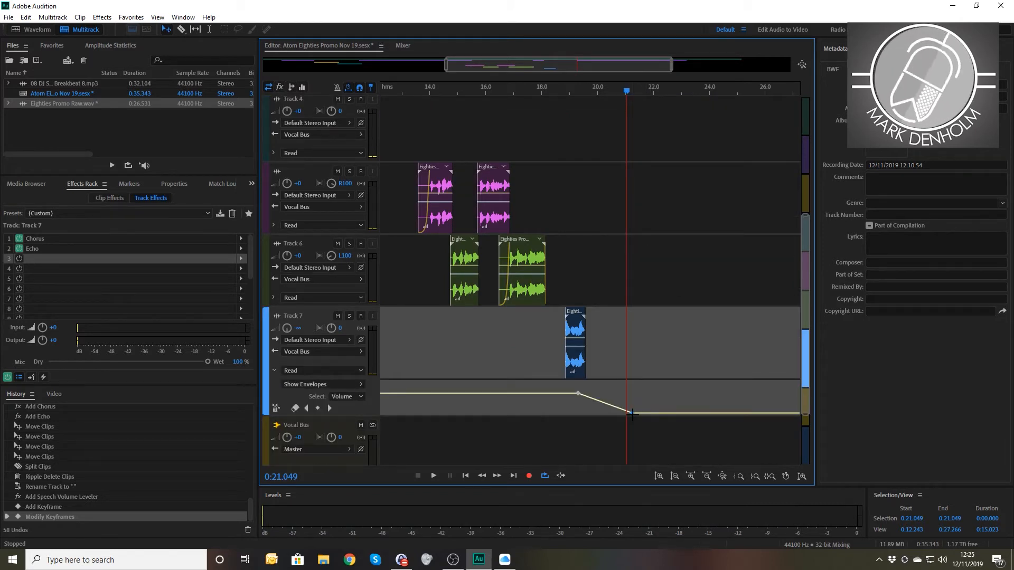
left_click_drag(632, 415, 674, 418)
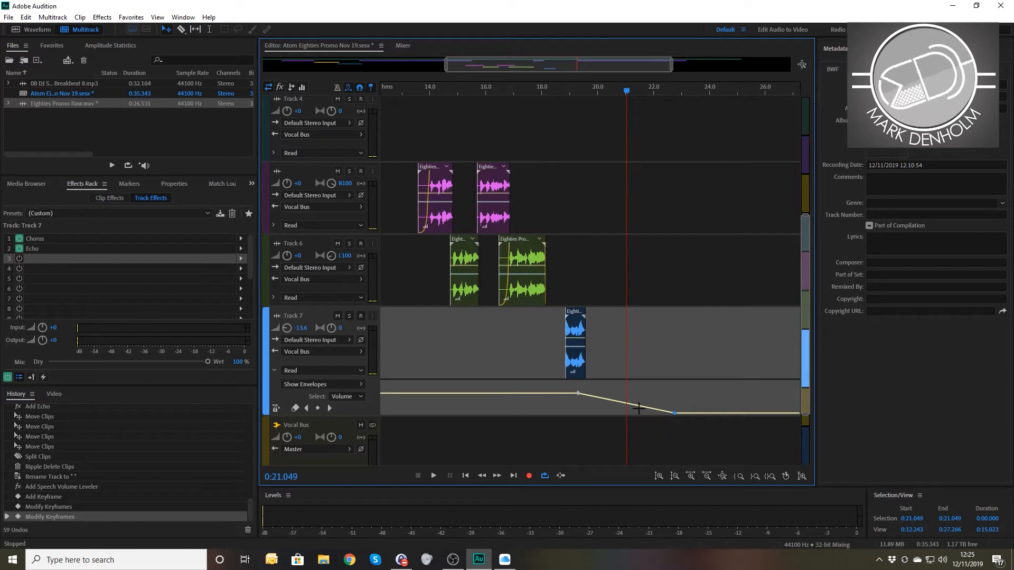
key("space")
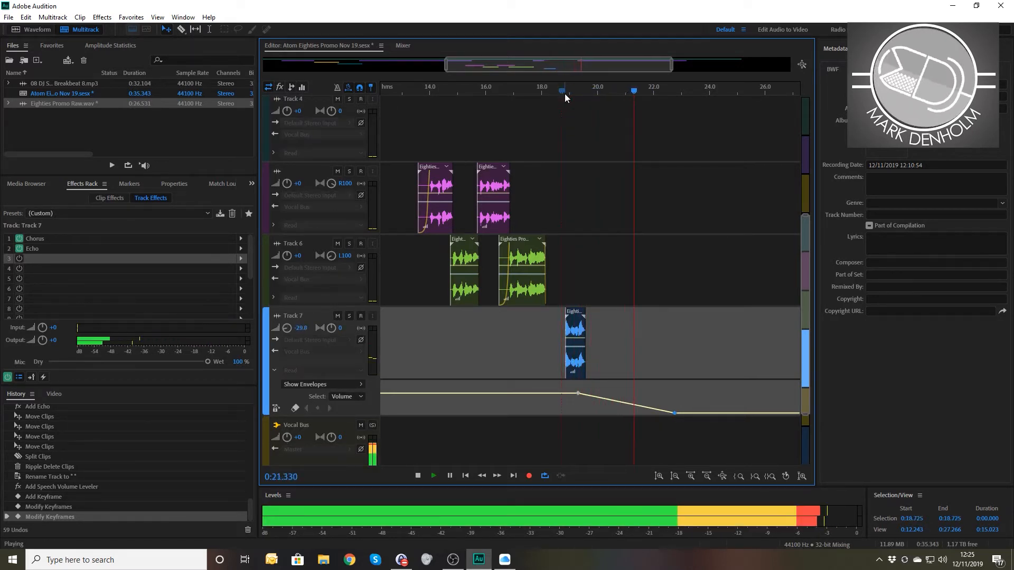
key("space")
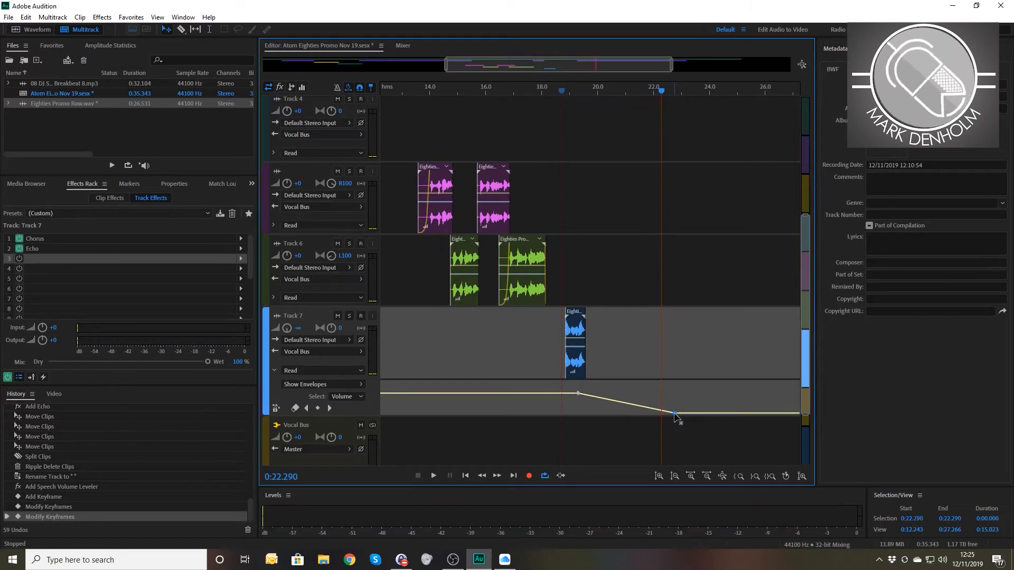
left_click_drag(675, 415, 700, 413)
left_click(553, 91)
key("space")
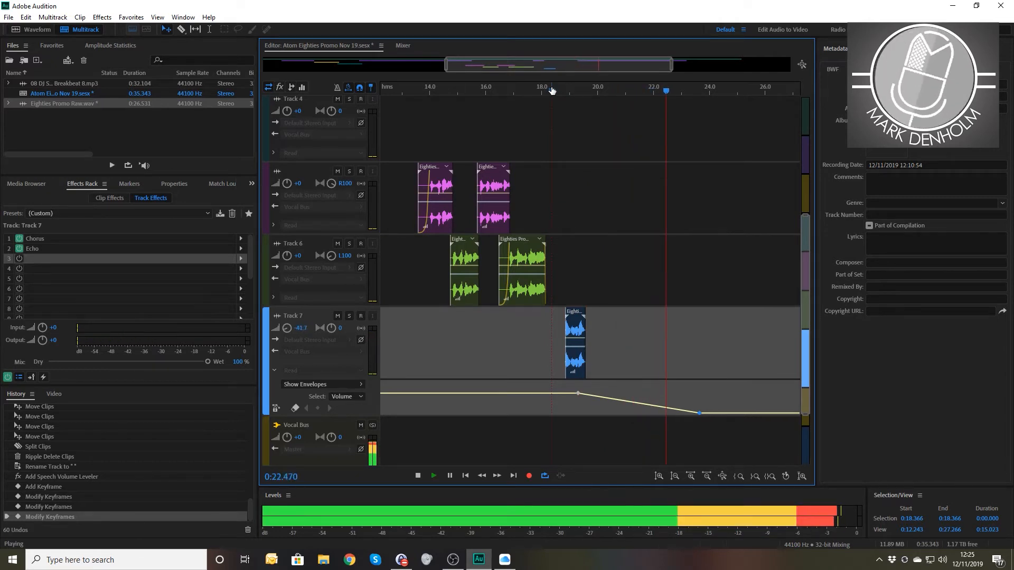
- Show the full session and replay the passage around 18 to 20 seconds leading into Track 2's last clip, and stop playback
key("backslash")
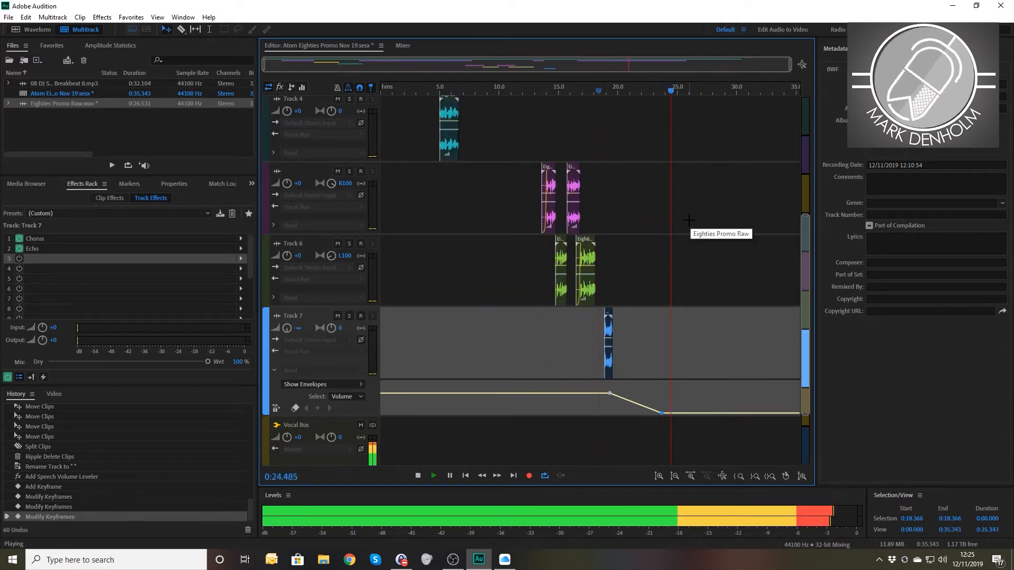
scroll(689, 214, "up", 3)
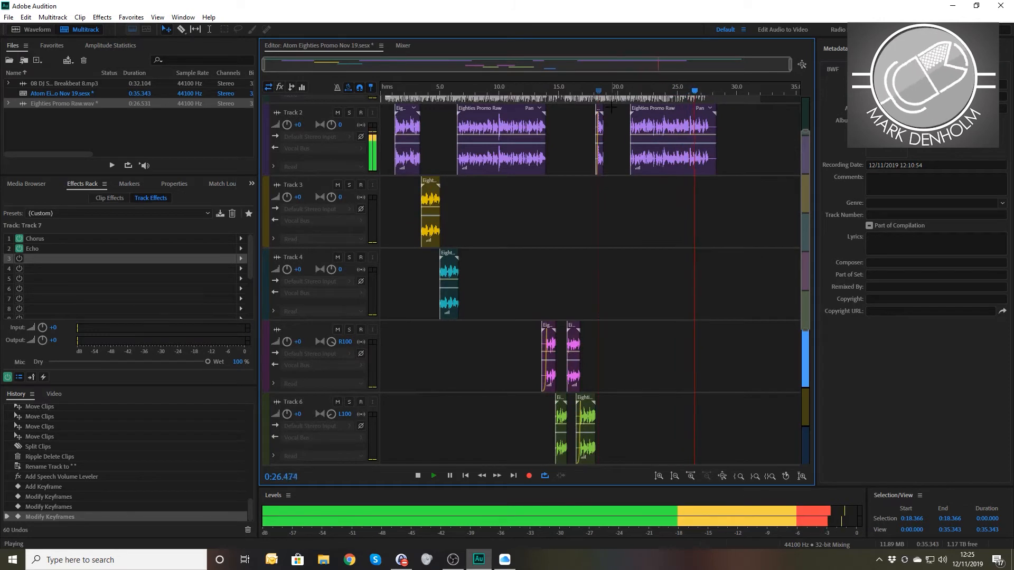
left_click(613, 90)
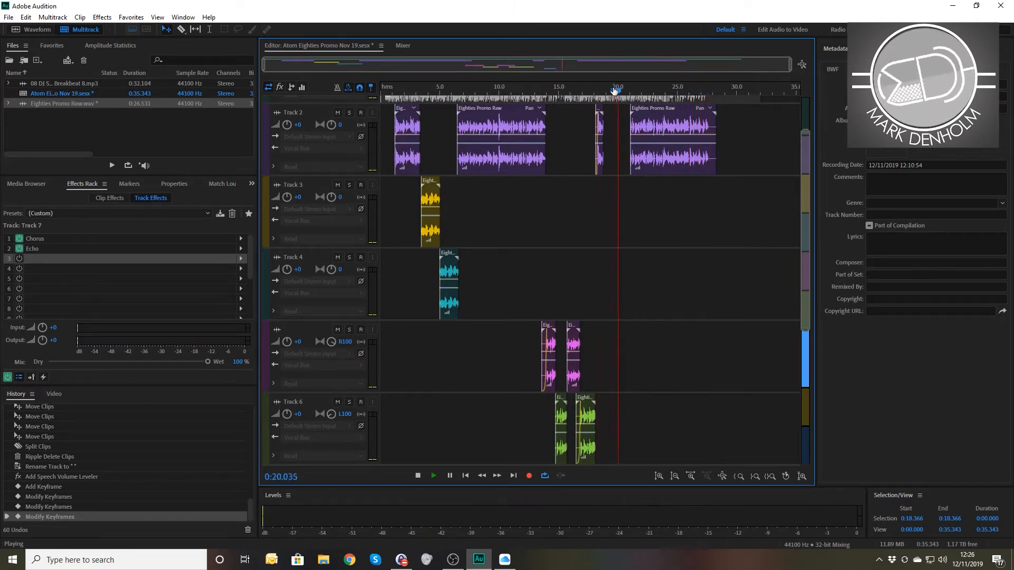
left_click(596, 87)
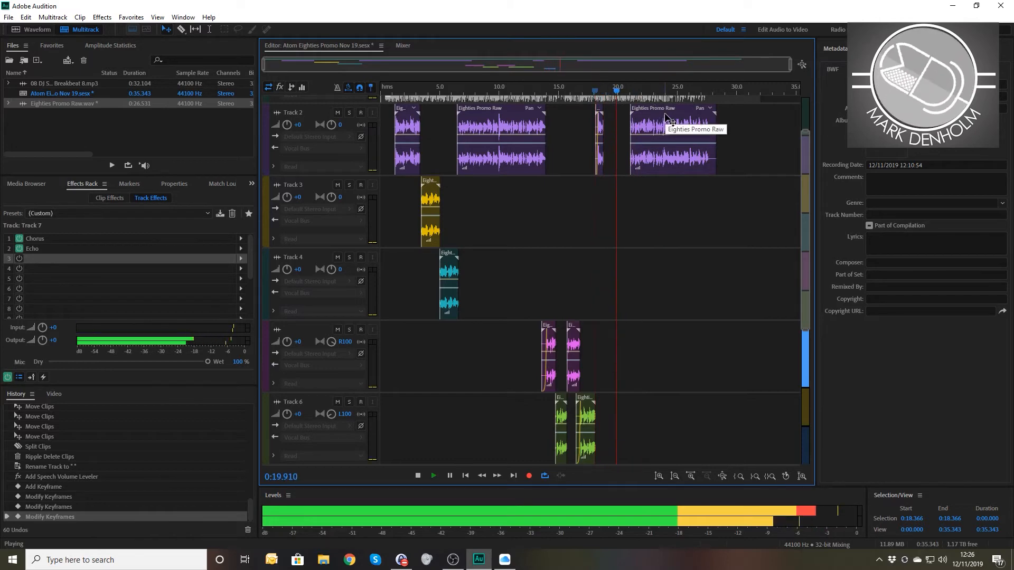
key("space")
- Move Track 2's last clip earlier to start at about 20.9 seconds and check the timing with playback from 19.415 seconds
scroll(664, 123, "up", 7)
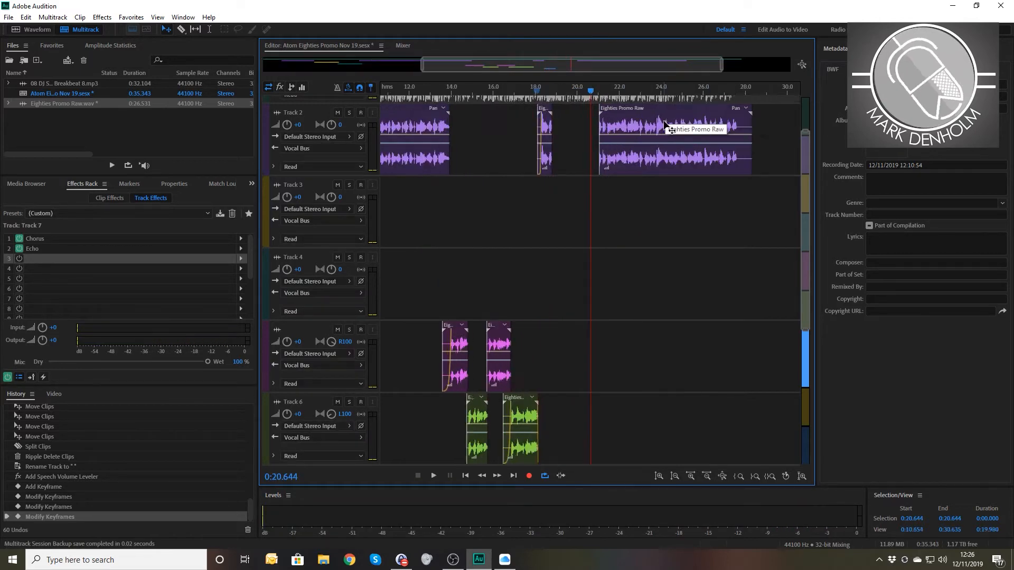
scroll(666, 132, "up", 2)
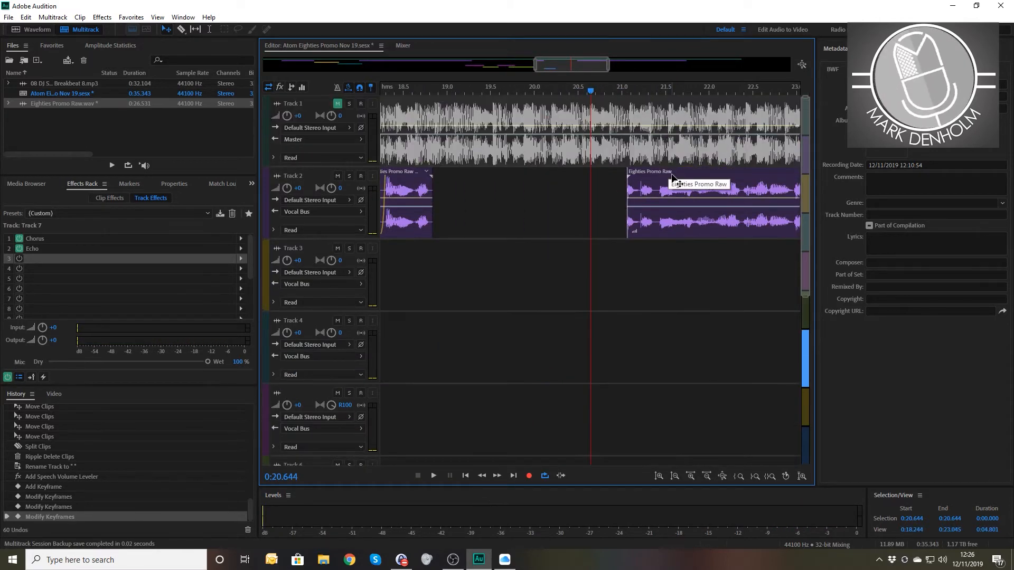
left_click_drag(670, 176, 651, 179)
left_click(482, 92)
key("space")
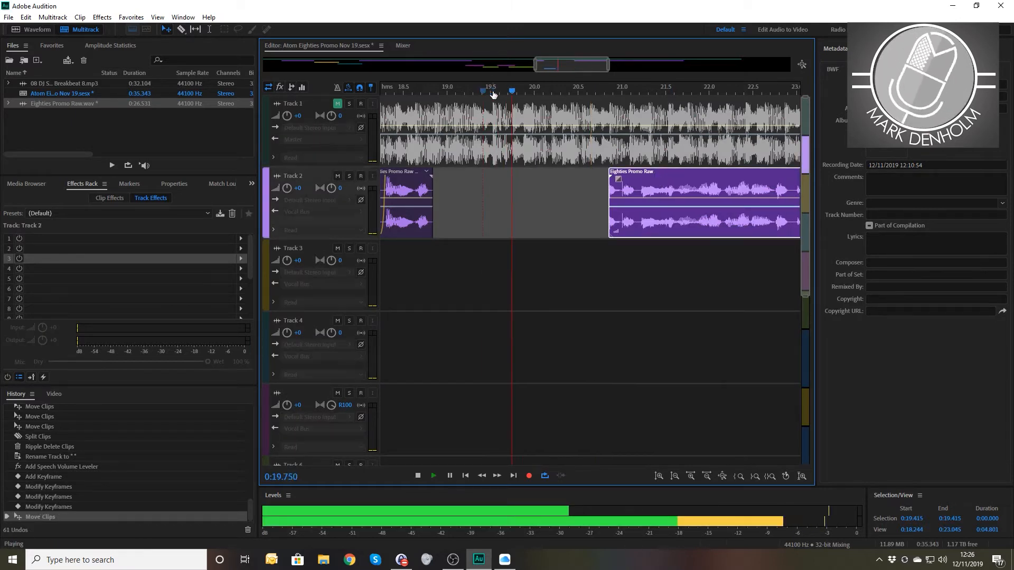
key("space")
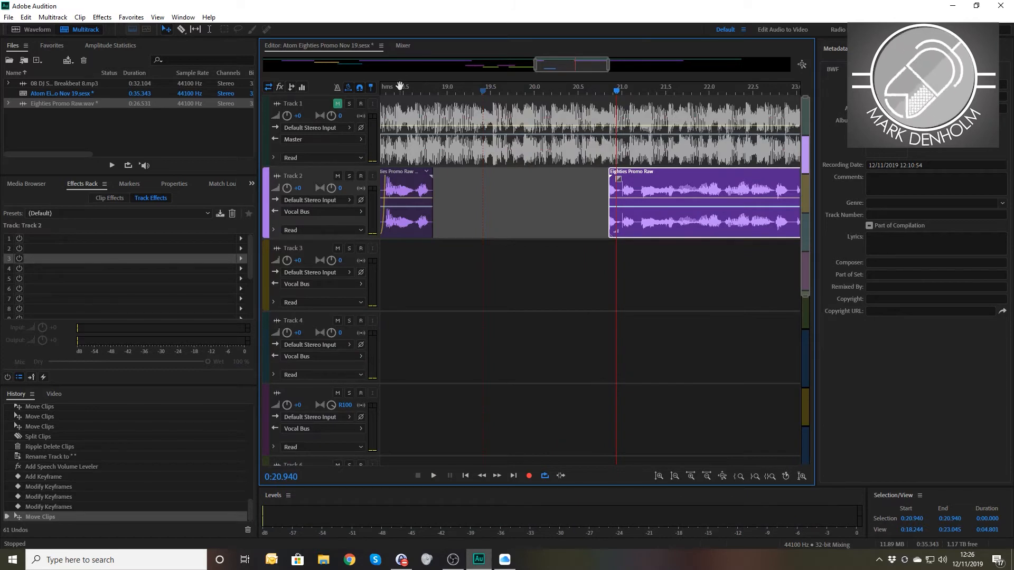
- Play the session from 18.190 seconds through the end of Track 2's last clip, and stop playback
left_click_drag(400, 86, 445, 86)
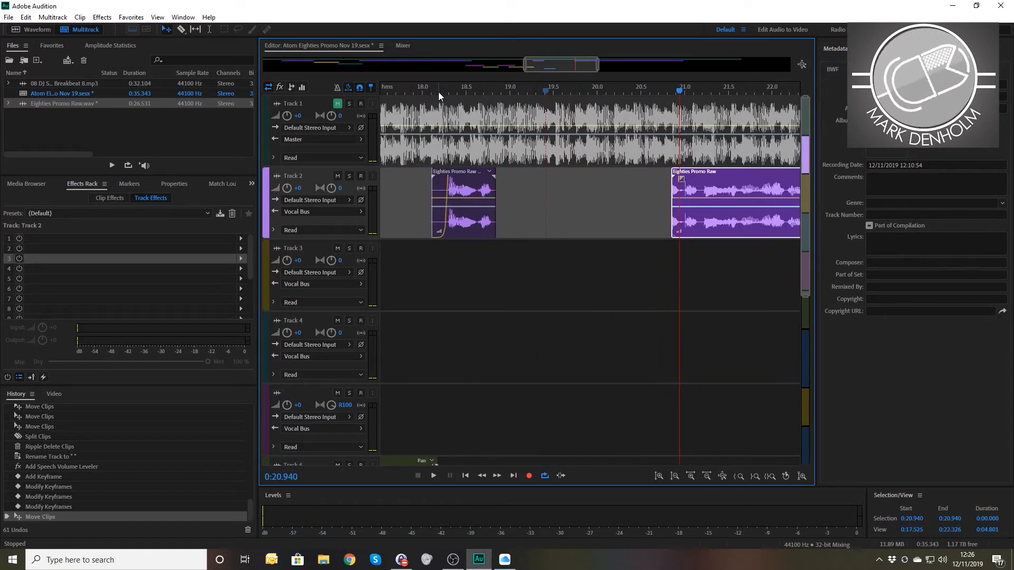
key("space")
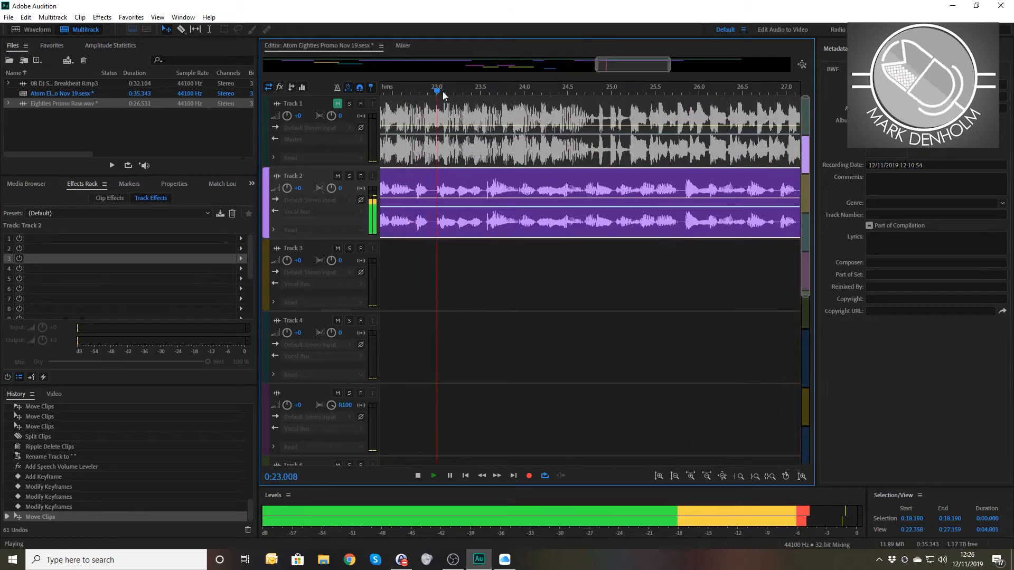
scroll(444, 95, "down", 5)
scroll(443, 91, "down", 2)
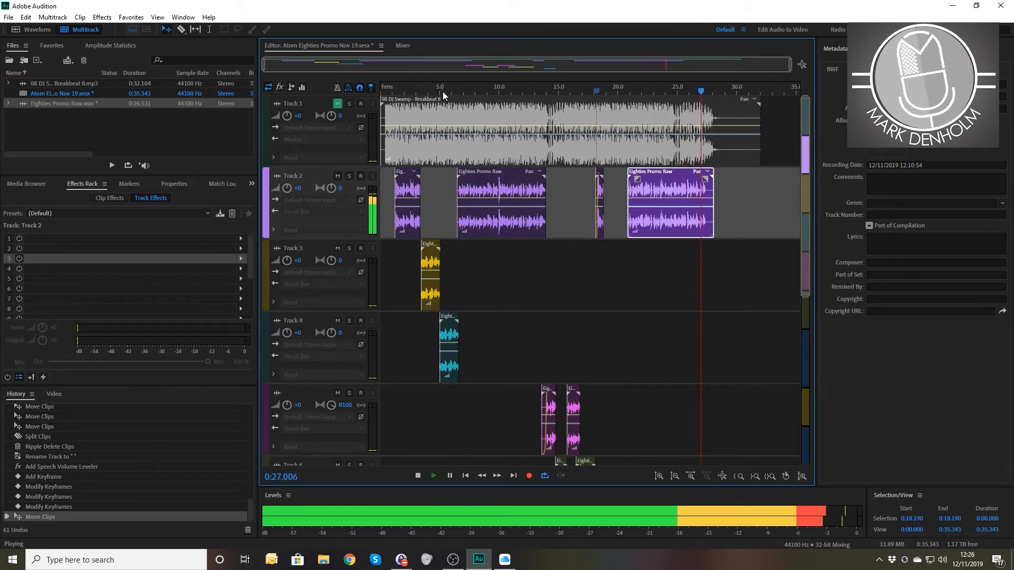
key("space")
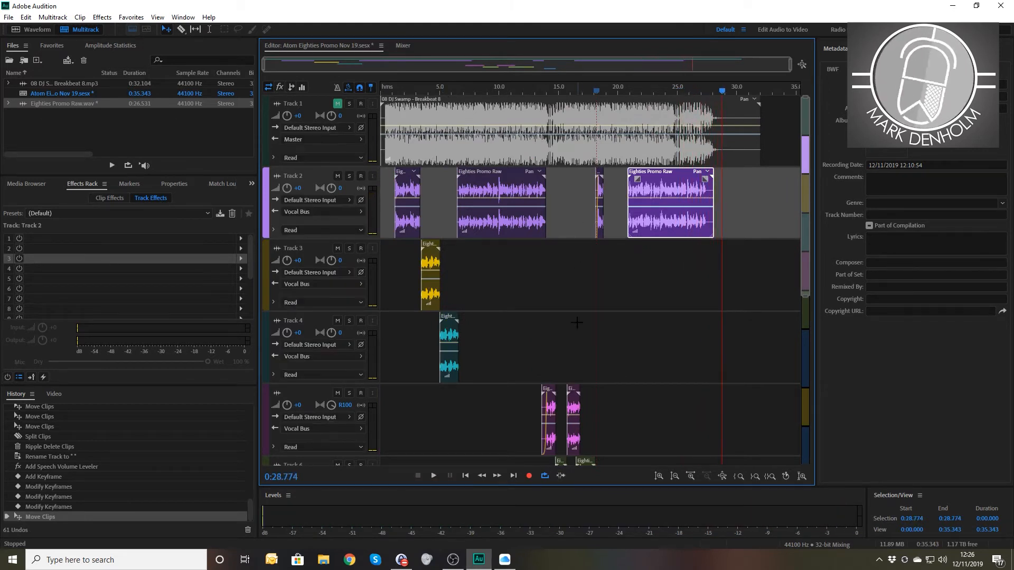
- Add the Mastering effect to the fourth effect slot of the Vocal Bus
scroll(646, 329, "down", 5)
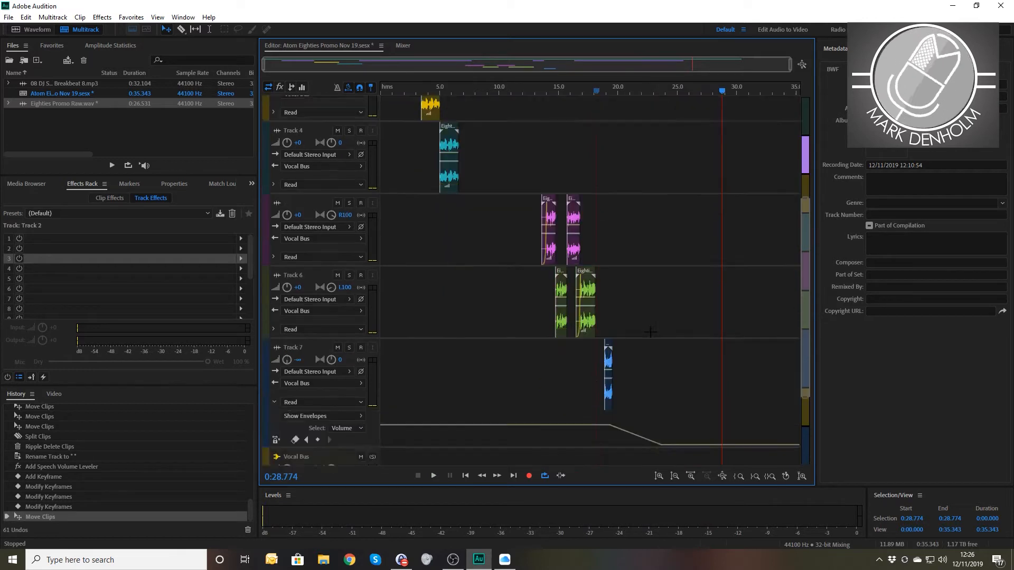
left_click(293, 363)
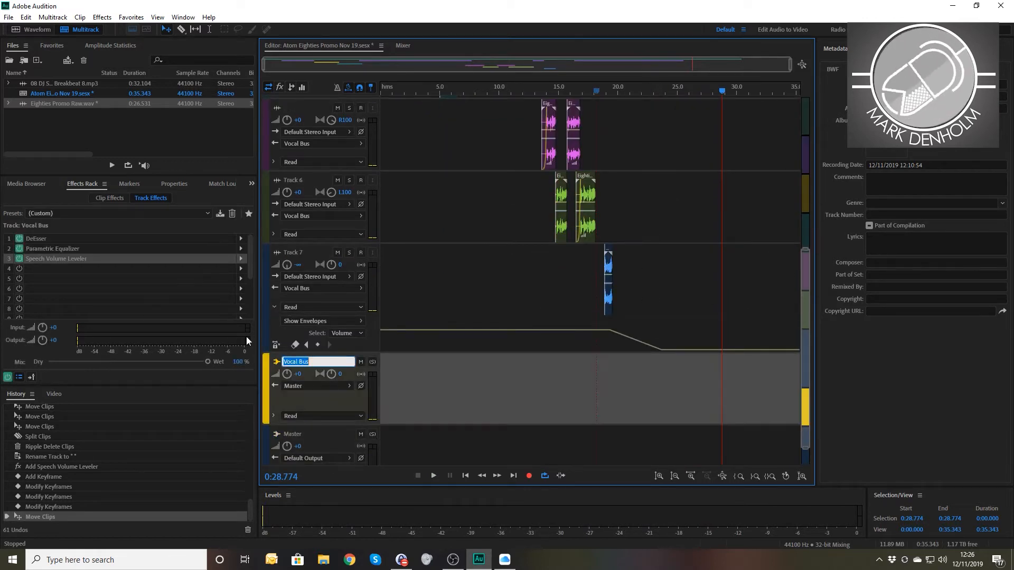
left_click(240, 269)
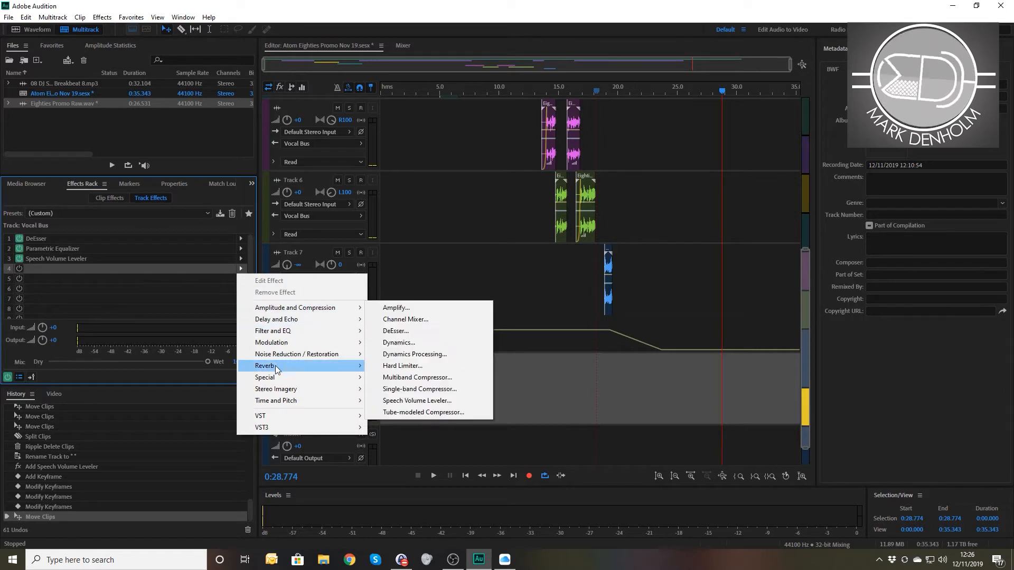
mouse_move(278, 378)
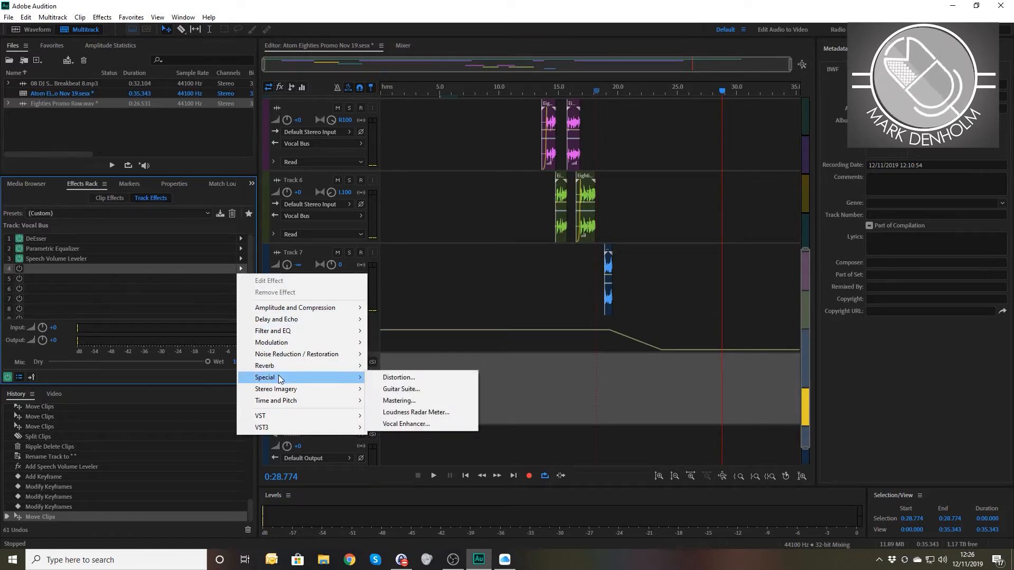
left_click(410, 400)
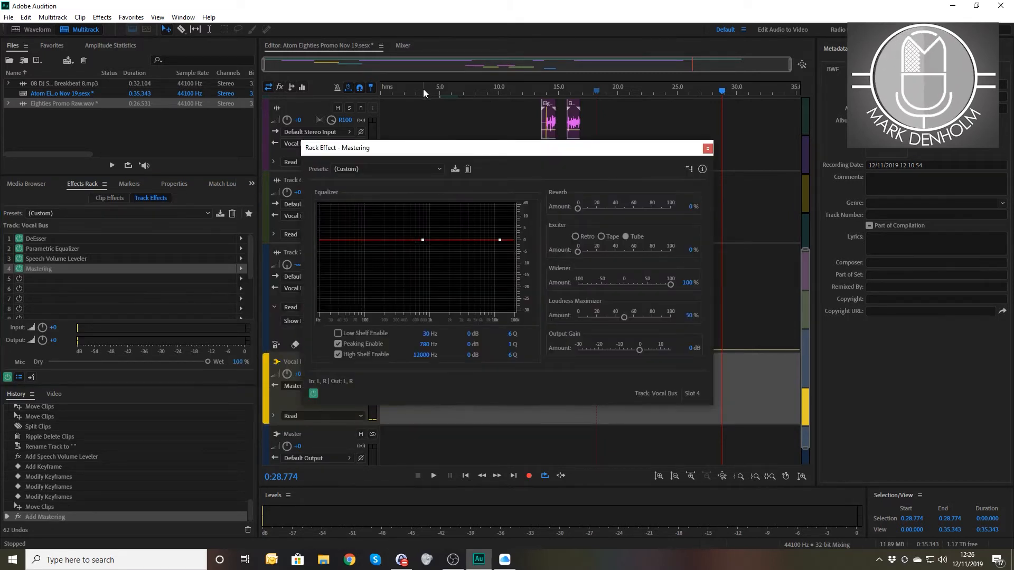
- Return the playhead to the session start and apply the (Default) preset to the Mastering effect
left_click_drag(423, 90, 328, 93)
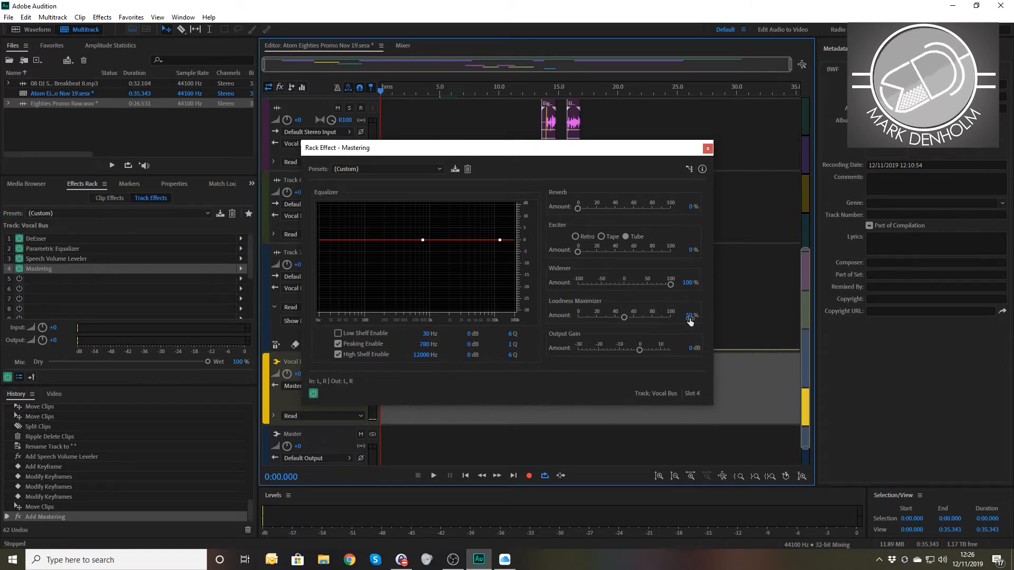
left_click(395, 168)
left_click(390, 182)
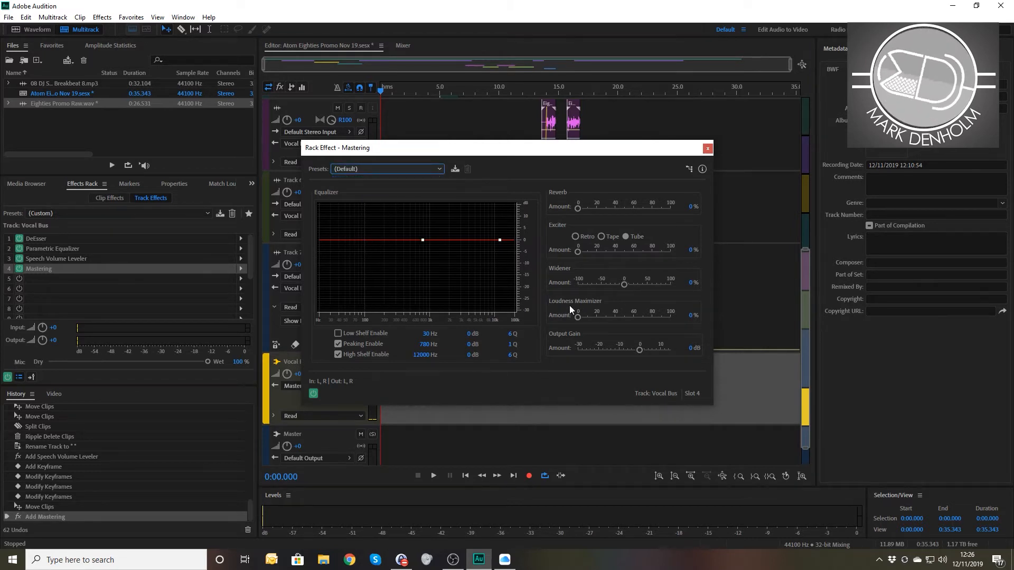
- Set the Mastering effect's reverb amount to 23 % while playing the session from the start, and stop playback
key("space")
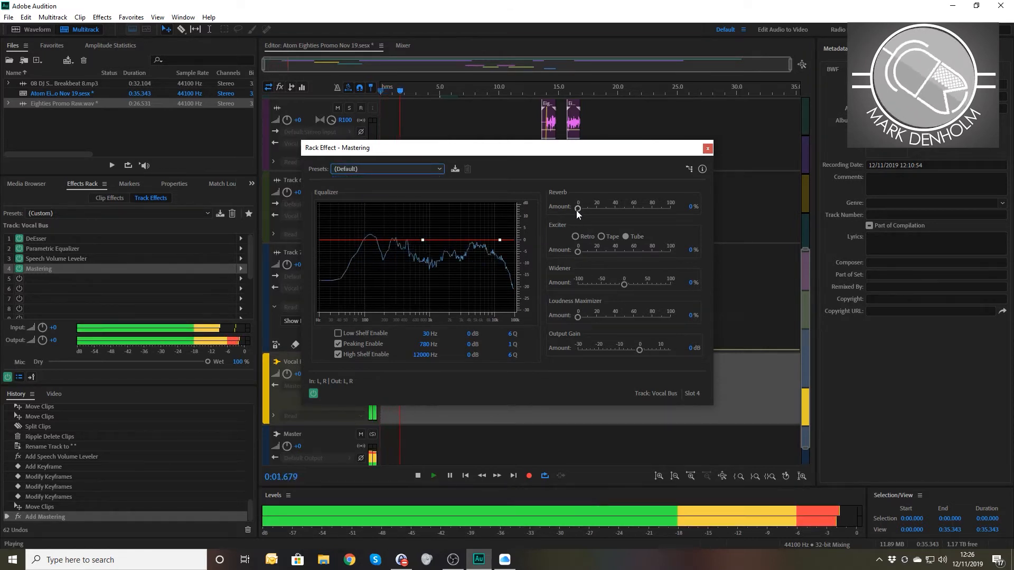
left_click_drag(578, 208, 599, 211)
key("space")
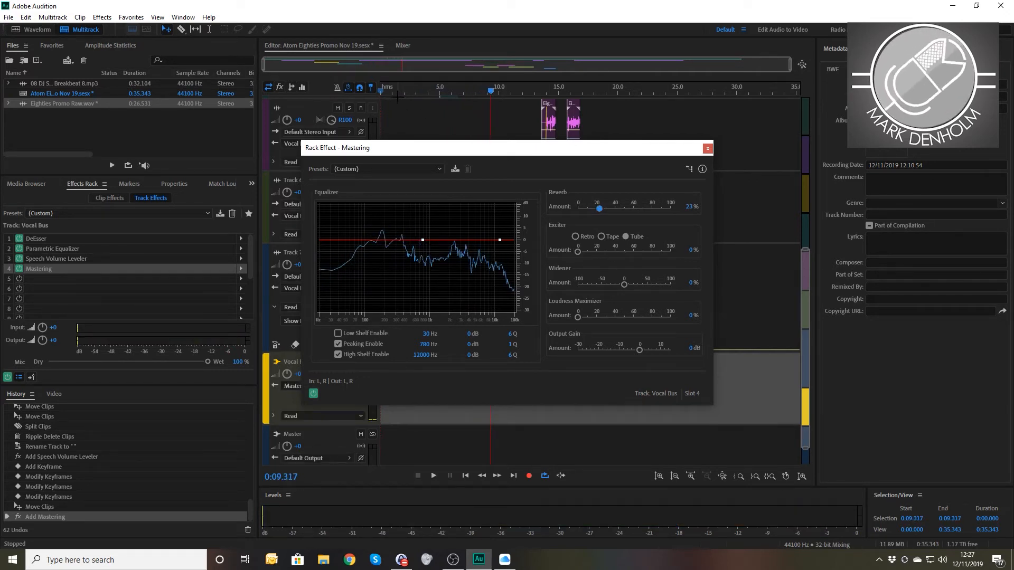
- Replay the session from the start and set the Mastering effect's exciter amount to 30 % with the Tube mode
left_click_drag(398, 93, 331, 94)
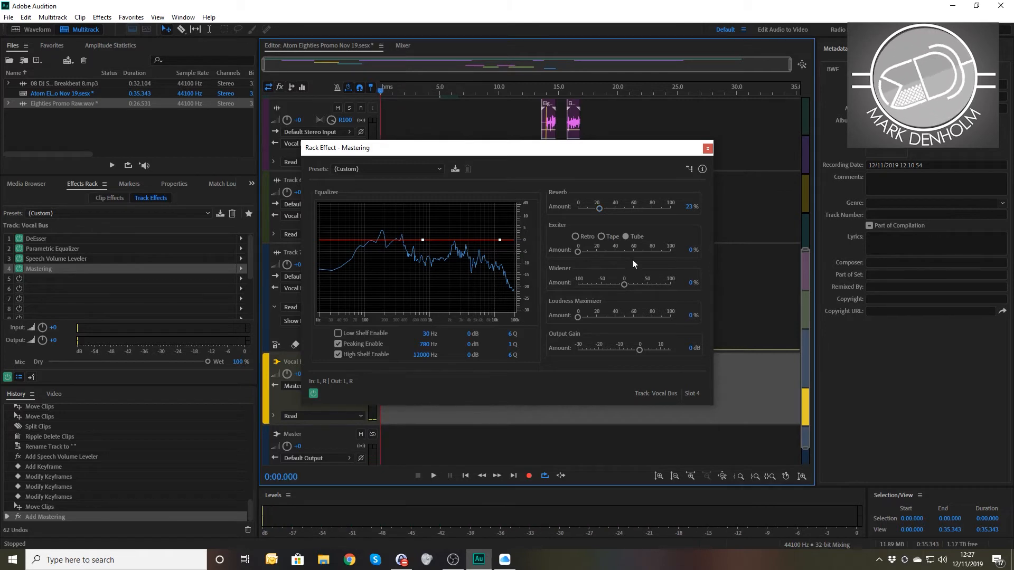
key("space")
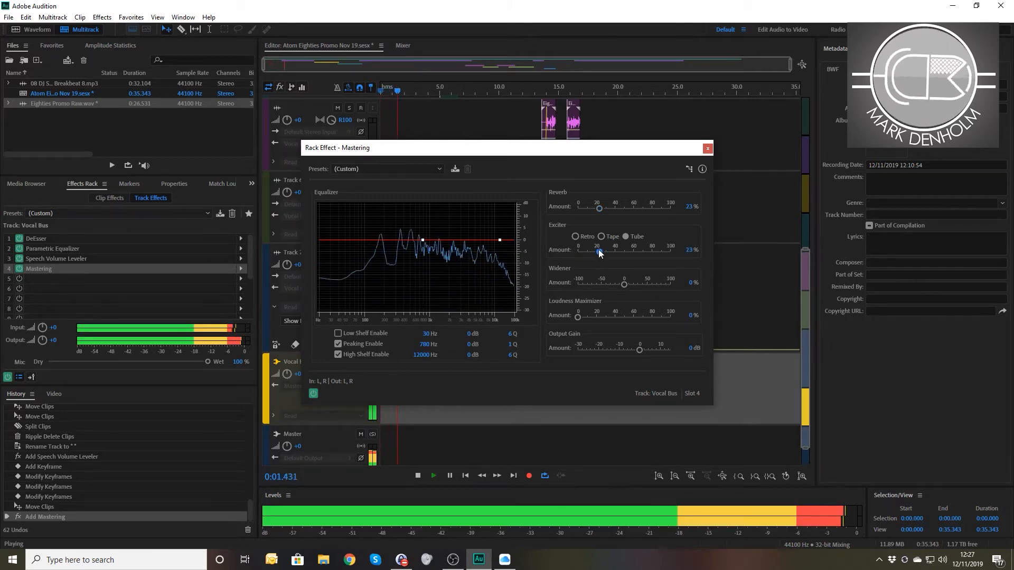
left_click_drag(577, 251, 605, 254)
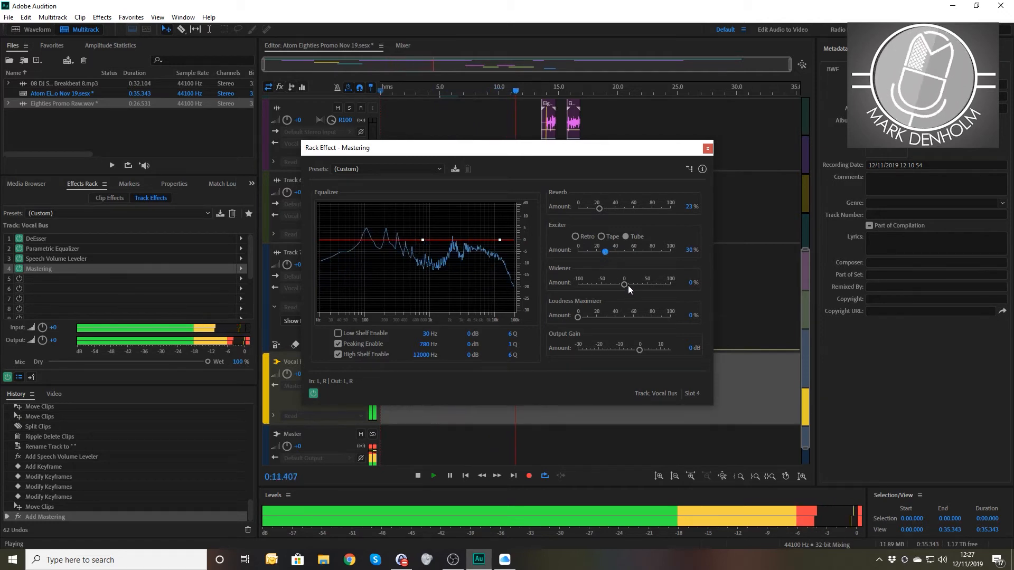
- Set the Mastering effect's widener amount to 60 % and replay the session from 2.578 seconds
key("space")
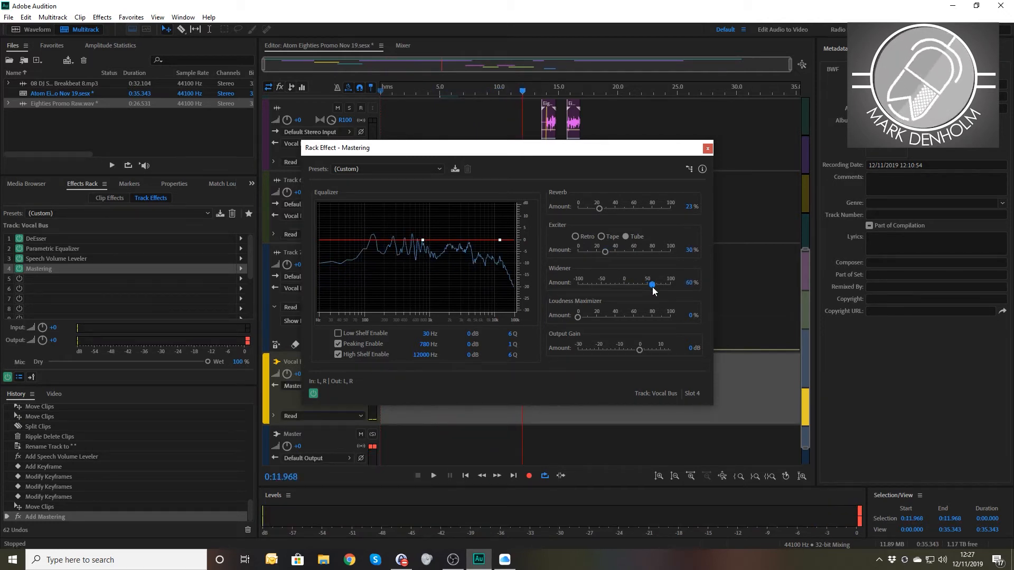
left_click(412, 93)
key("space")
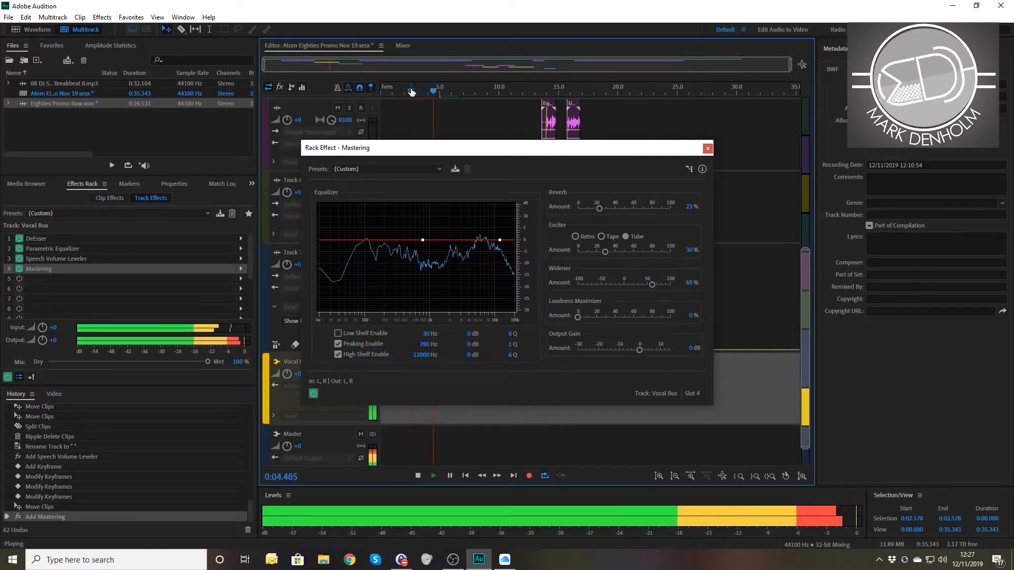
- Set the Mastering effect's widener amount to 33 %, select the time range from 5.023 to 6.713 seconds and play it
key("space")
left_click_drag(651, 285, 639, 286)
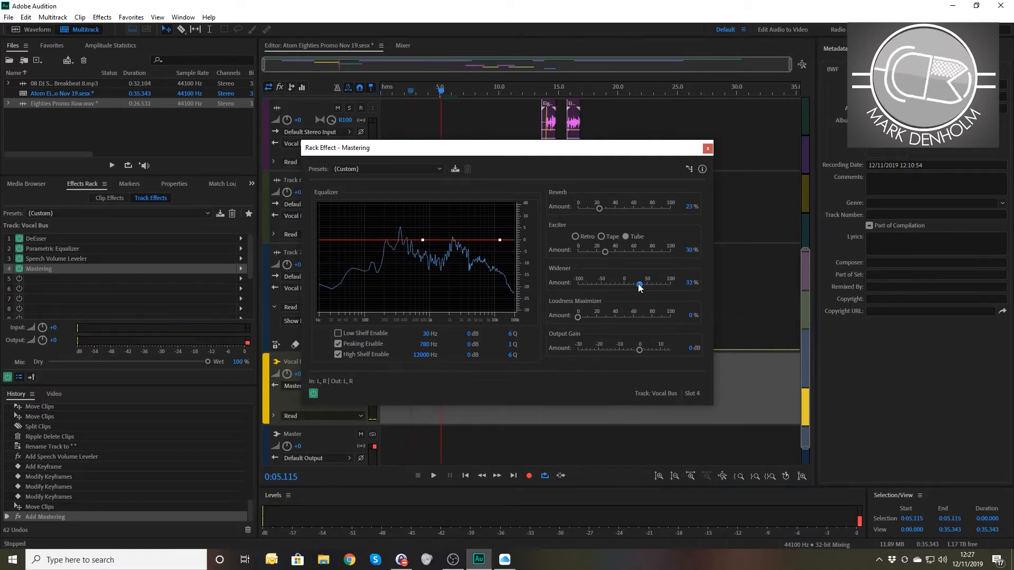
scroll(744, 158, "up", 3)
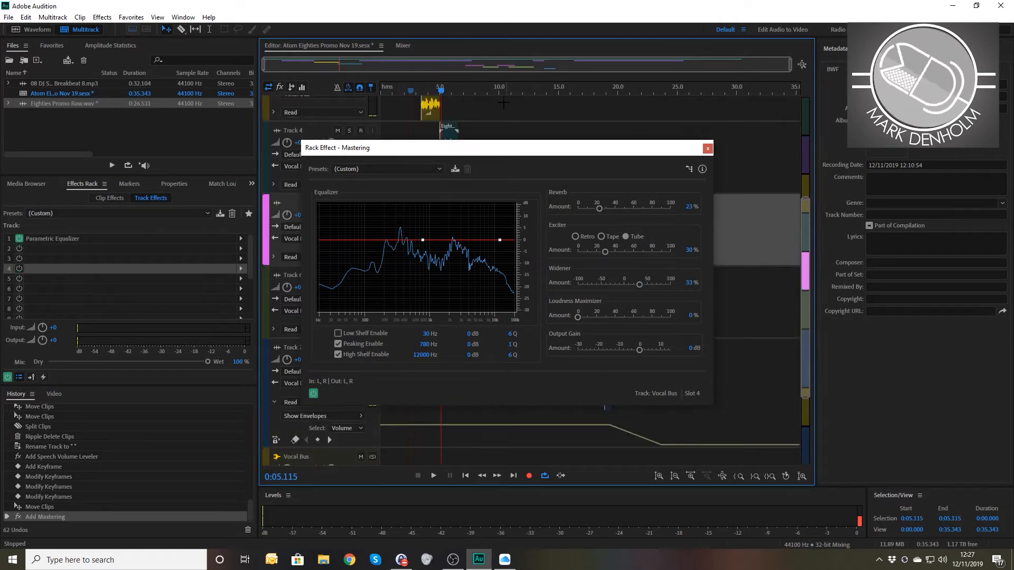
left_click(442, 92)
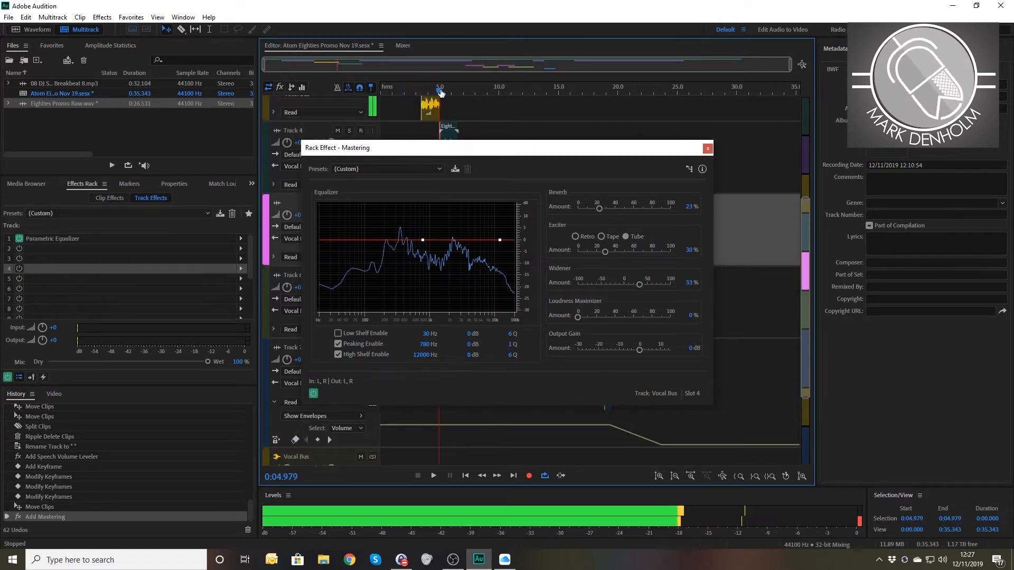
key("shift+End")
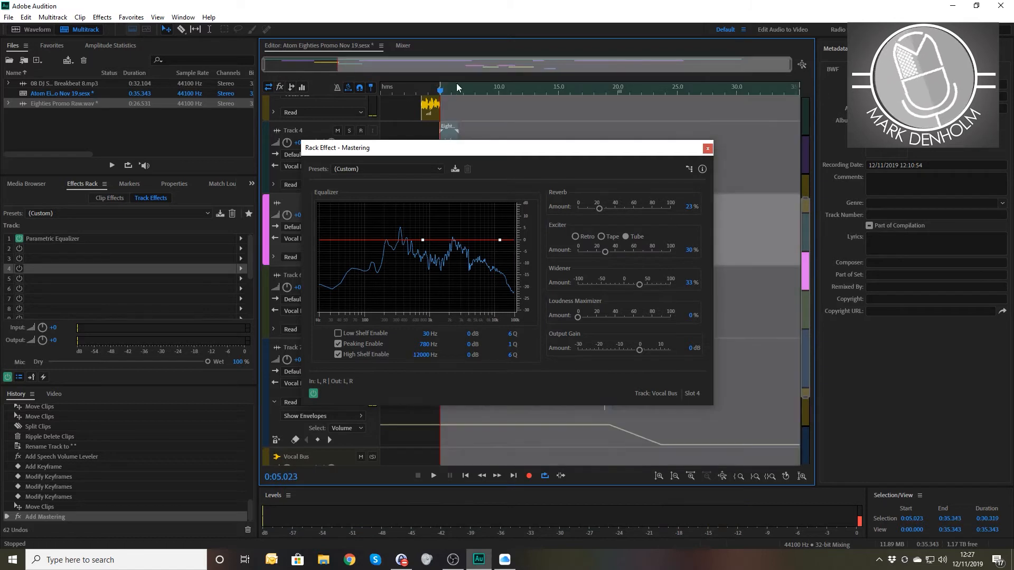
left_click_drag(461, 91, 459, 91)
key("o")
key("space")
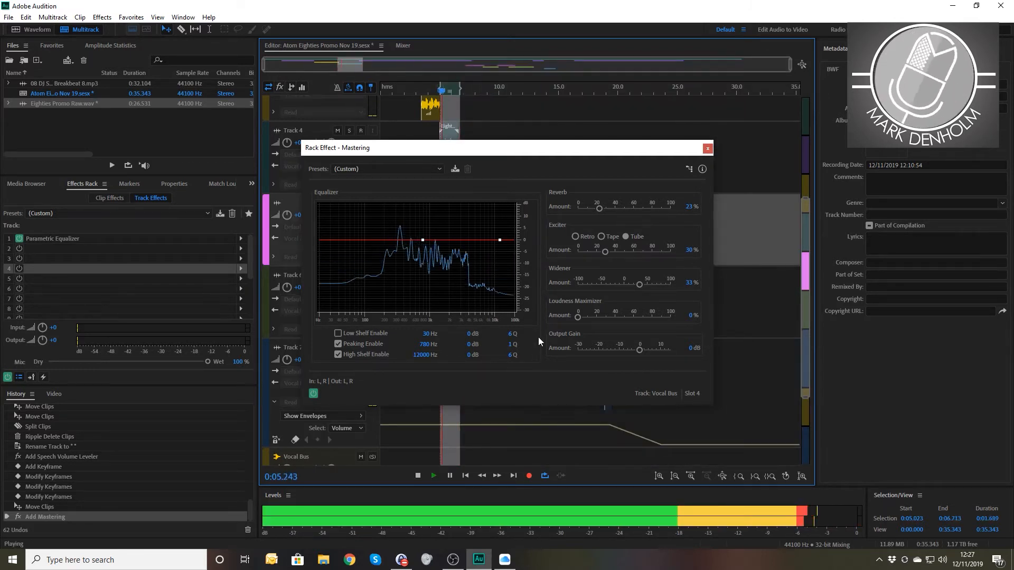
- Compare the Mastering widener at -100 % and 100 % while playing the selected range, keep it at 100 % and stop playback
left_click_drag(639, 284, 538, 284)
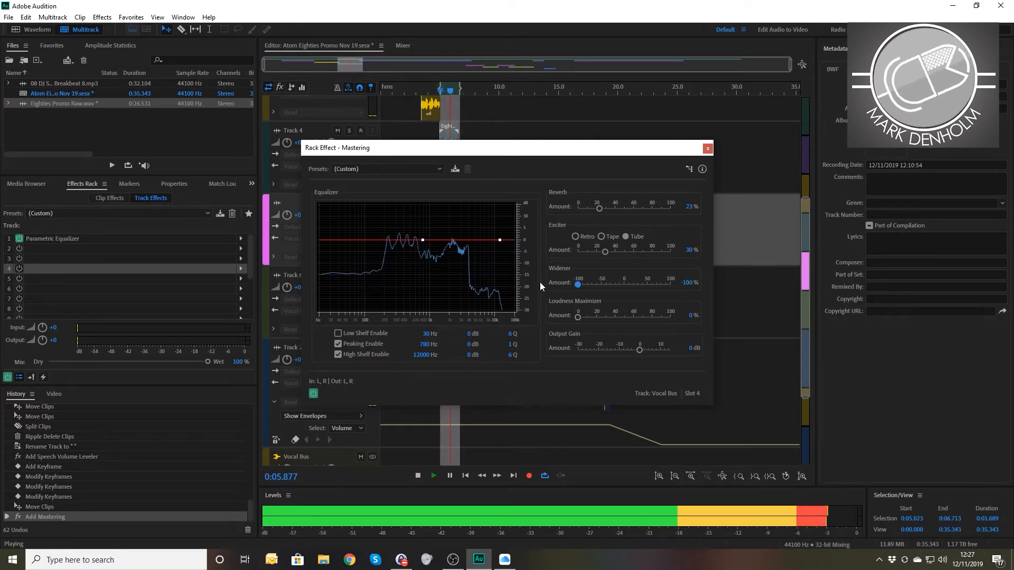
key("space")
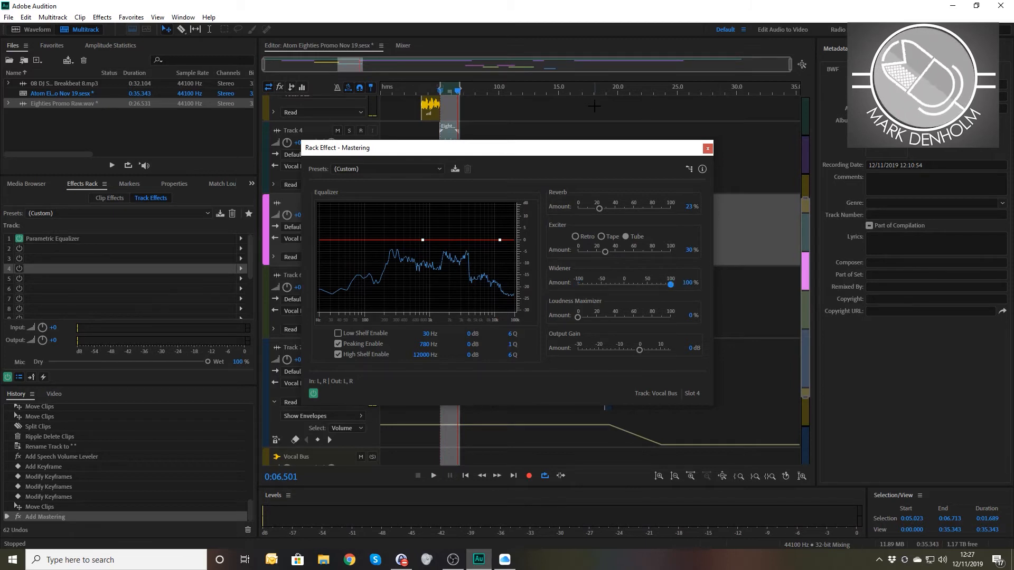
key("space")
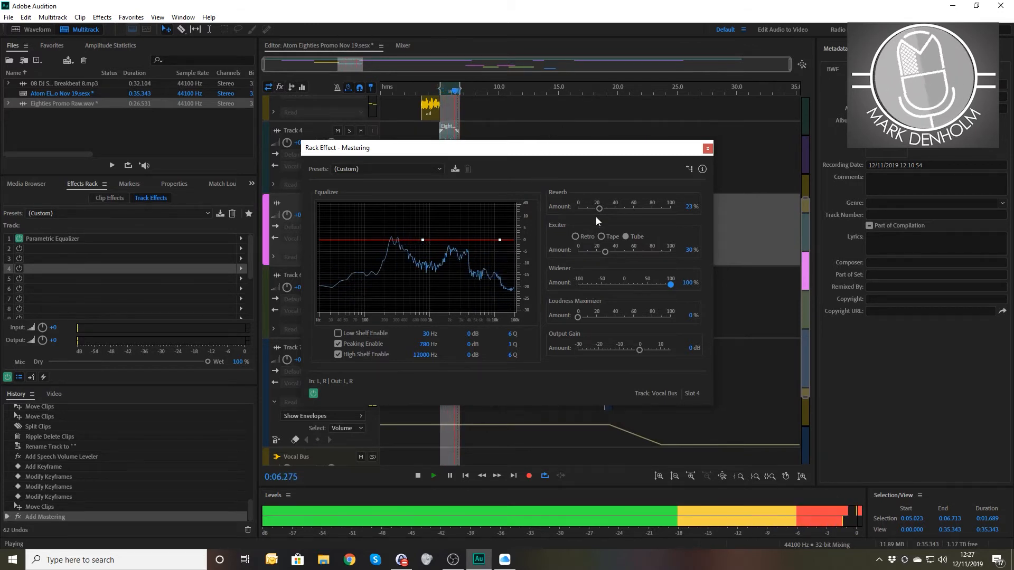
key("space")
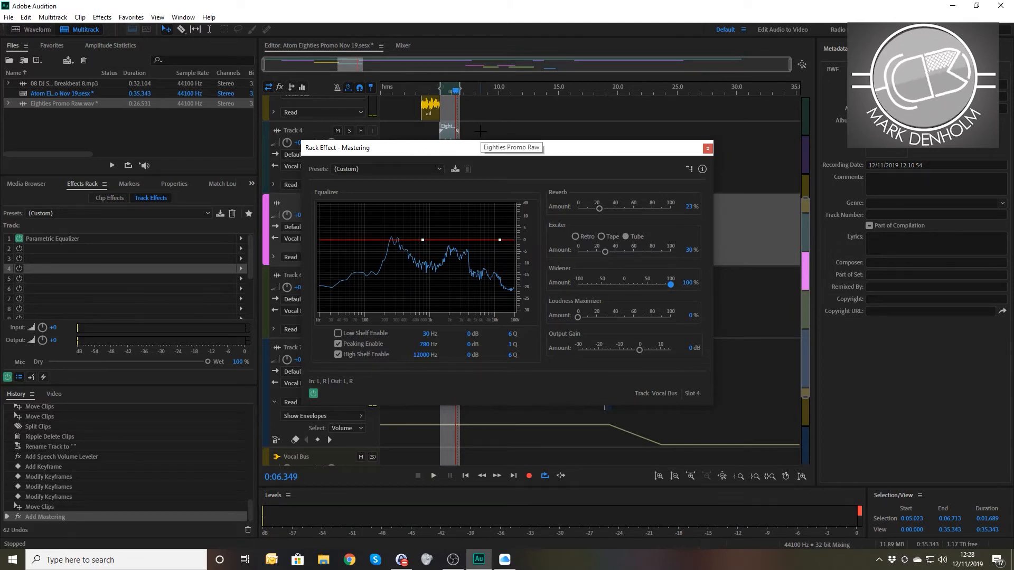
- Replay the session from 0.088 seconds, set the Mastering effect's exciter amount to 25 % and close the effect
left_click(479, 113)
left_click(382, 89)
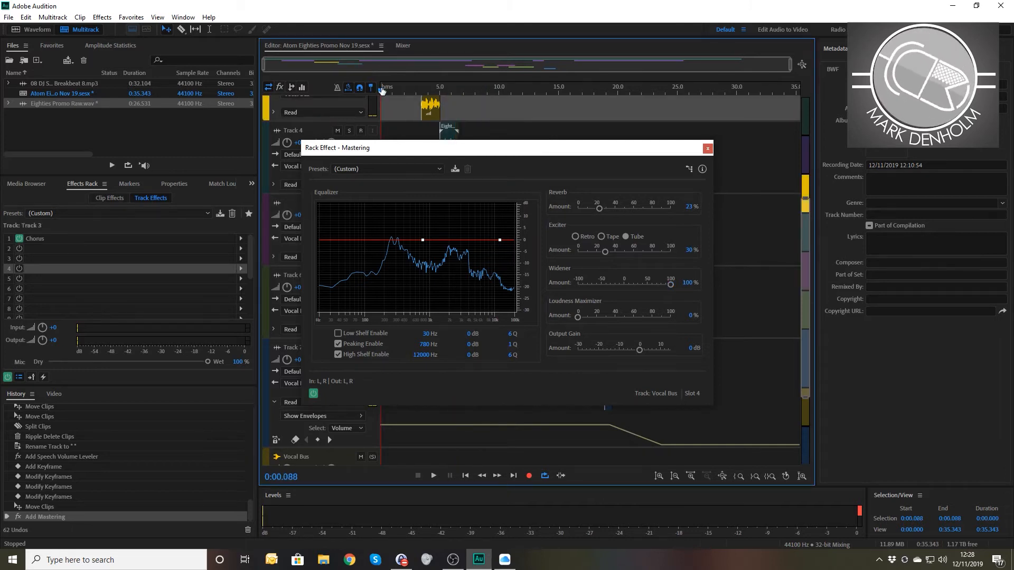
key("space")
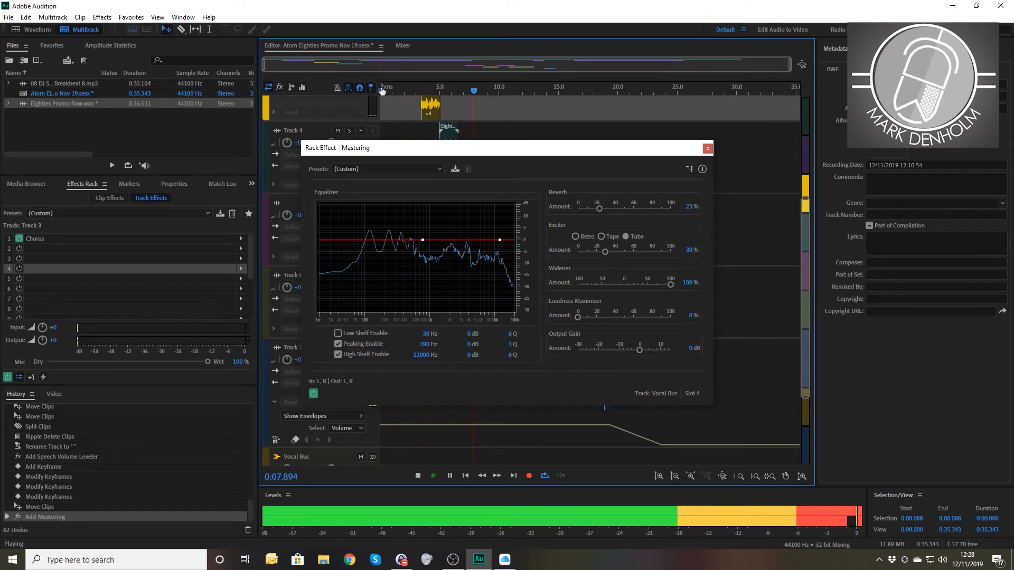
left_click(686, 250)
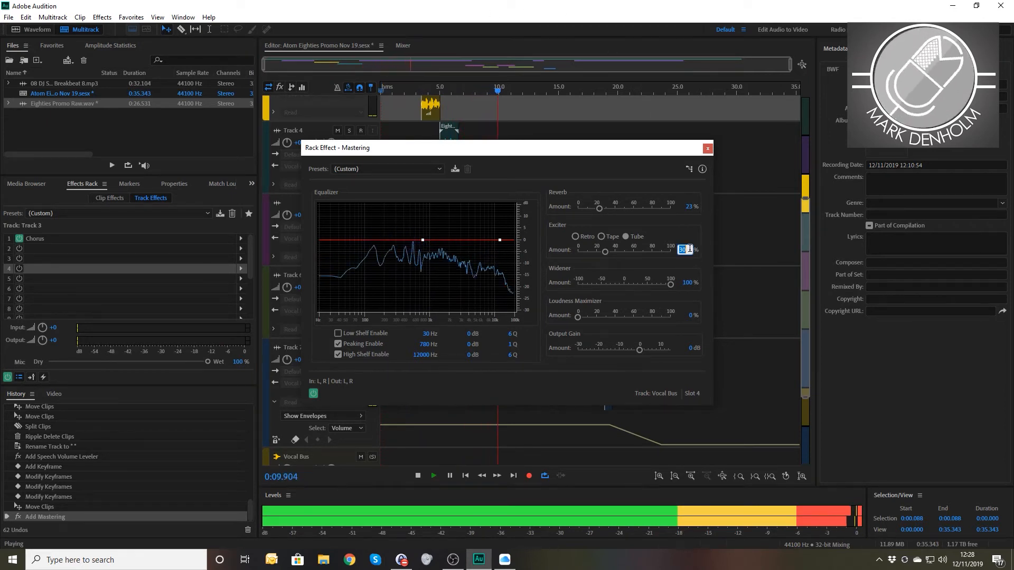
type("25")
key("Return")
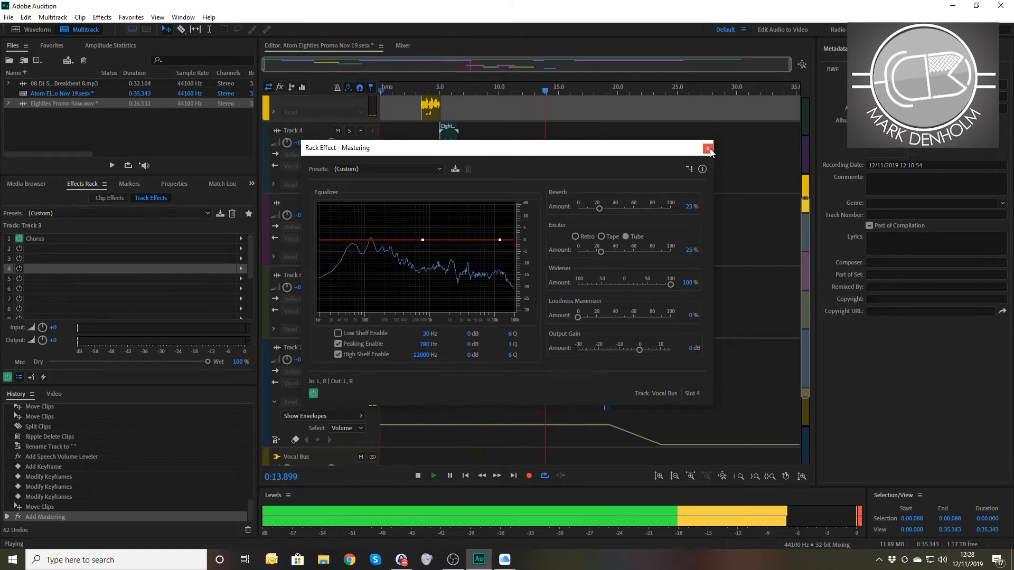
key("space")
left_click(707, 148)
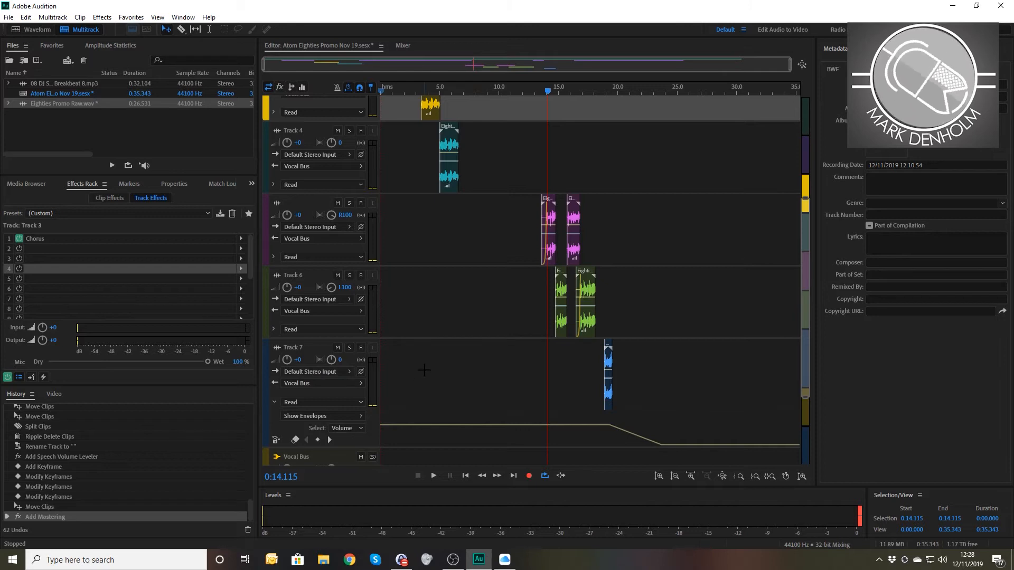
- Unmute the music on Track 1 and play the first few seconds of the session from the start
scroll(424, 370, "down", 3)
left_click(314, 368)
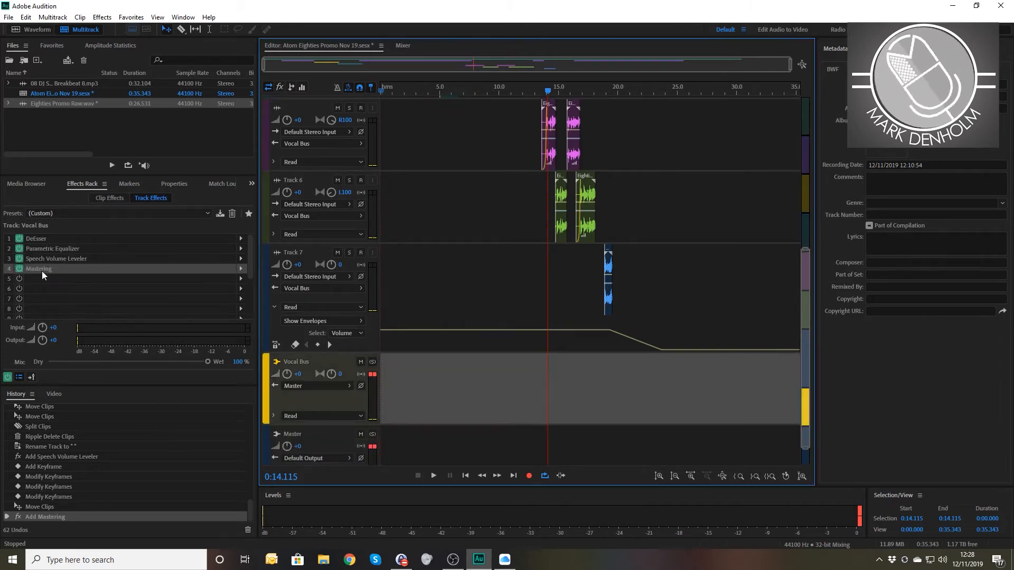
key("Home")
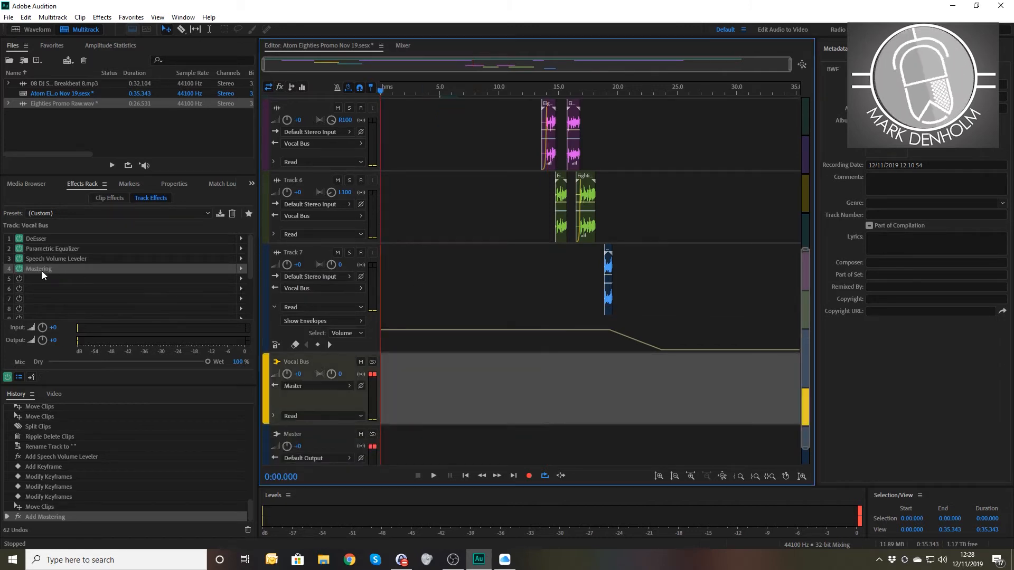
scroll(460, 277, "up", 6)
scroll(460, 278, "up", 3)
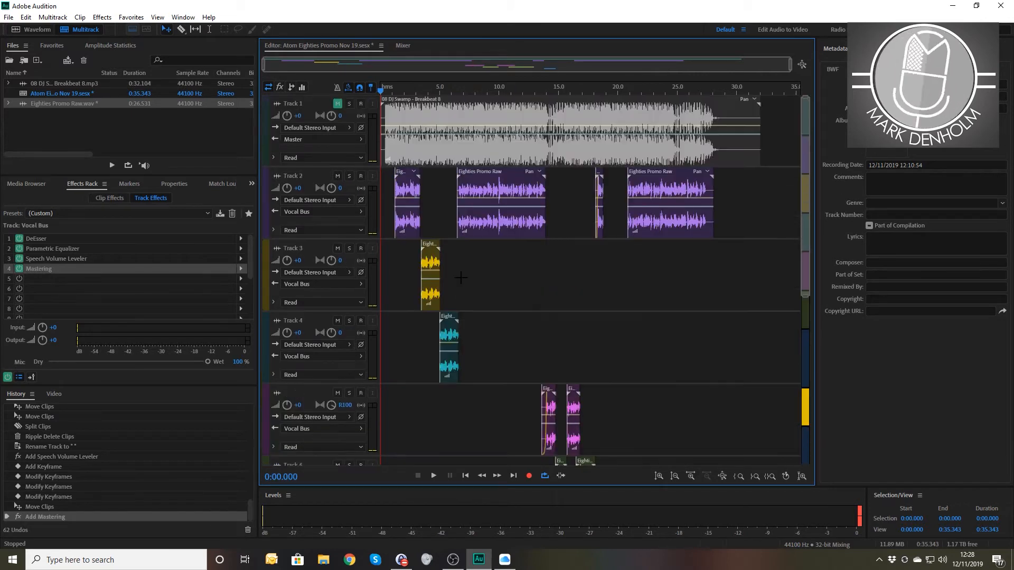
left_click(337, 104)
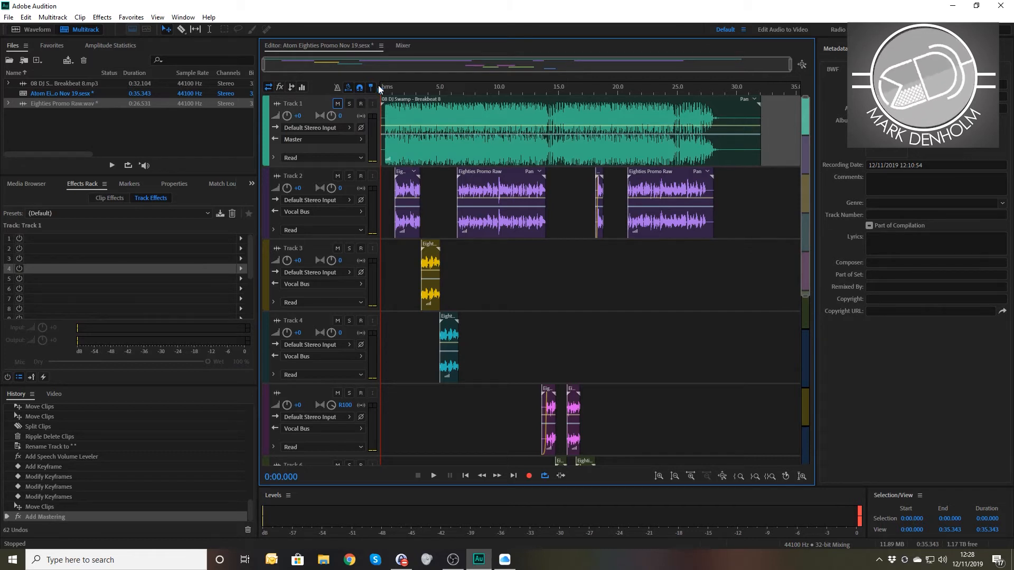
key("space")
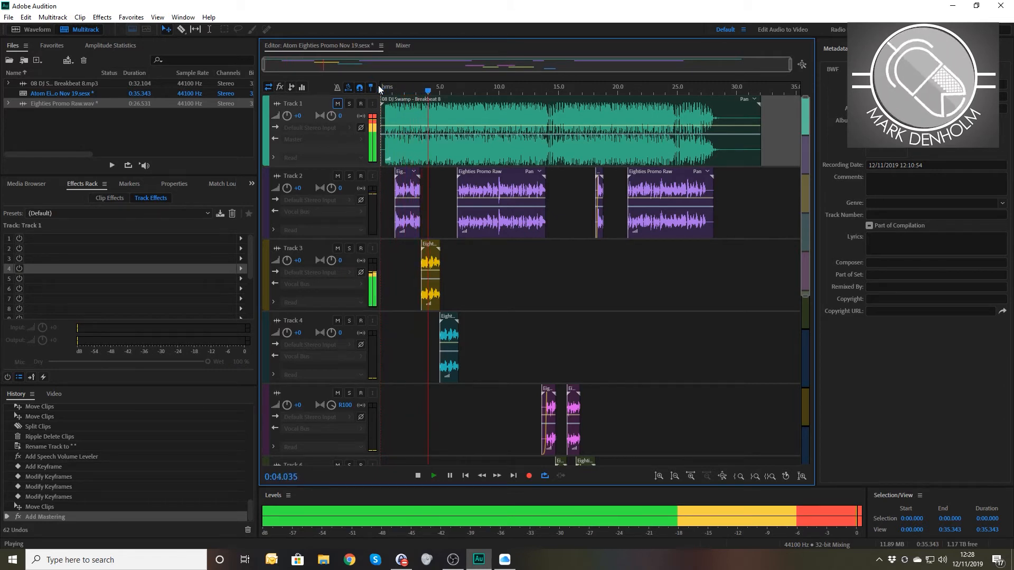
key("space")
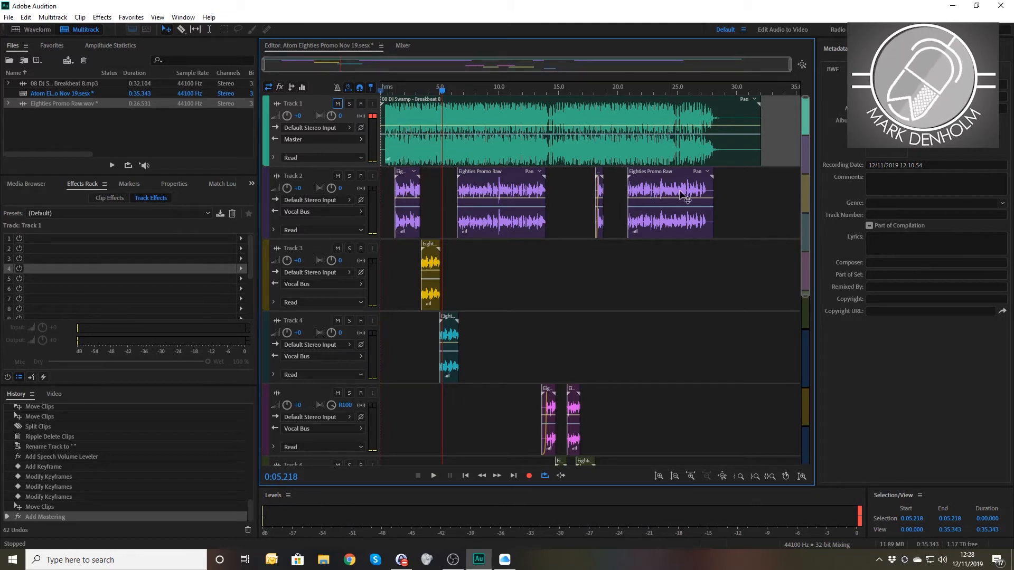
- Hide the Metadata panel and show the Essential Sound panel
left_click(188, 18)
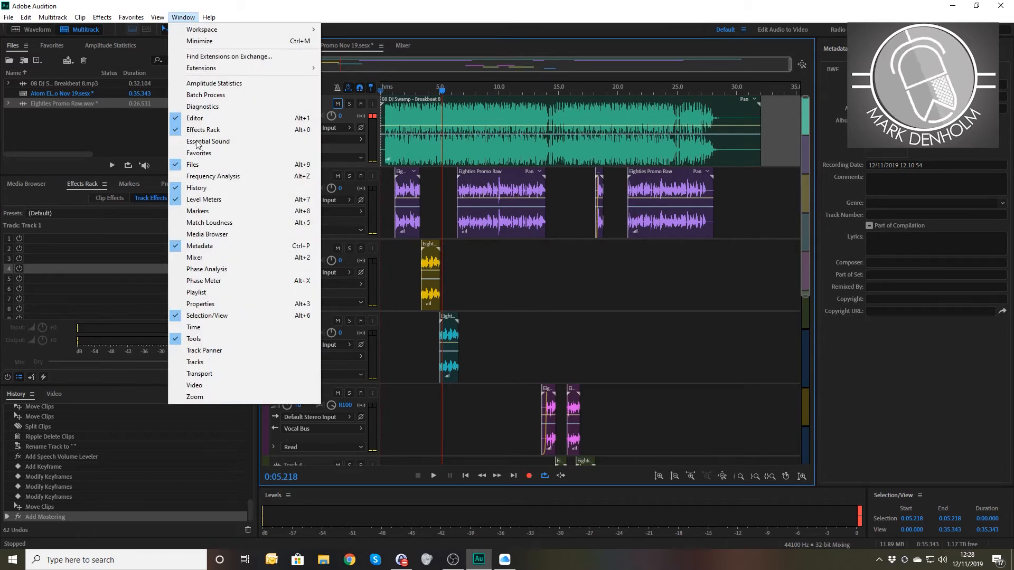
left_click(204, 245)
left_click(183, 17)
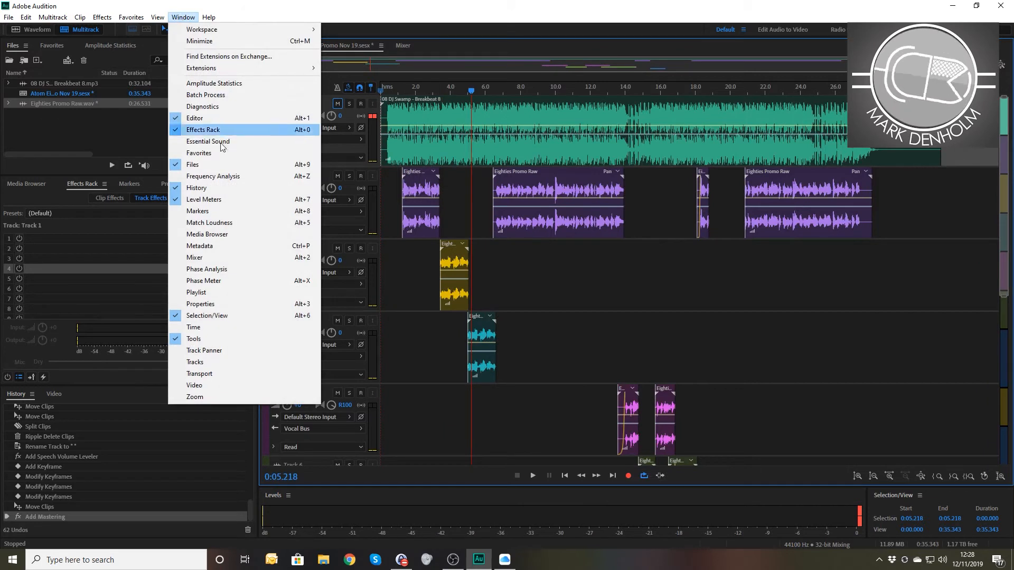
left_click(216, 141)
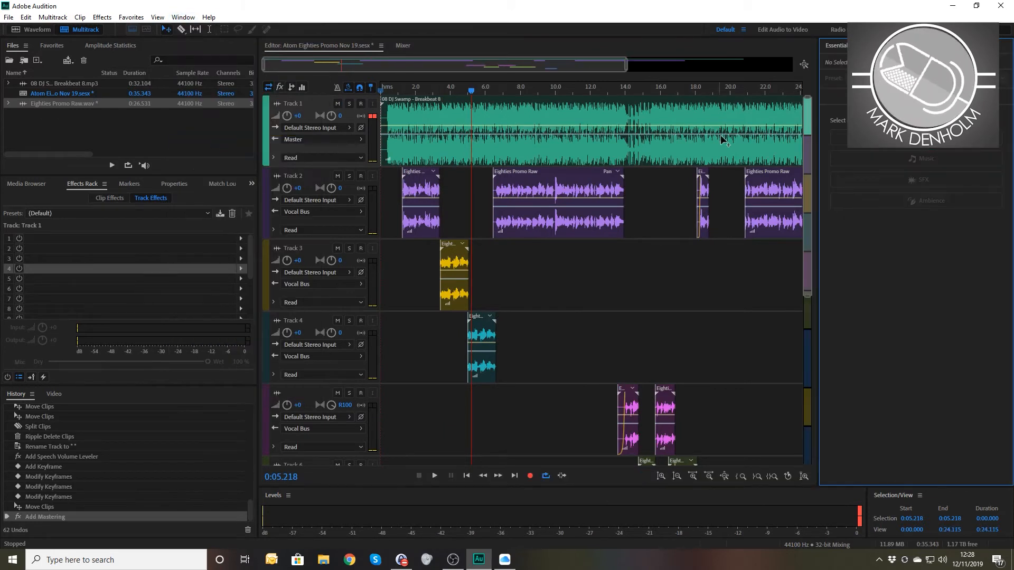
- Select all the vocal clips on the tracks below the music and tag them as Dialogue
left_click(702, 267)
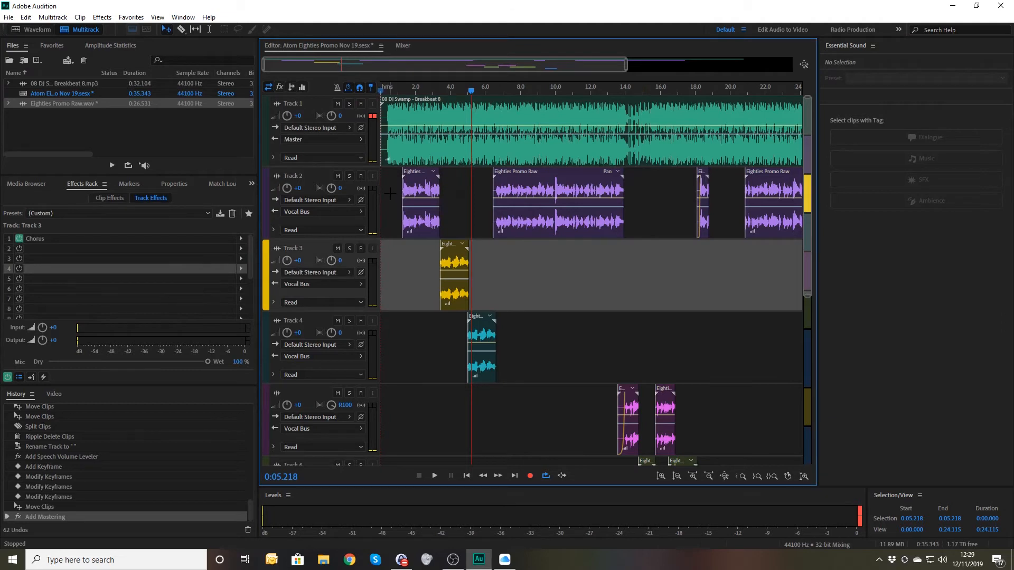
key("minus")
key("minus")
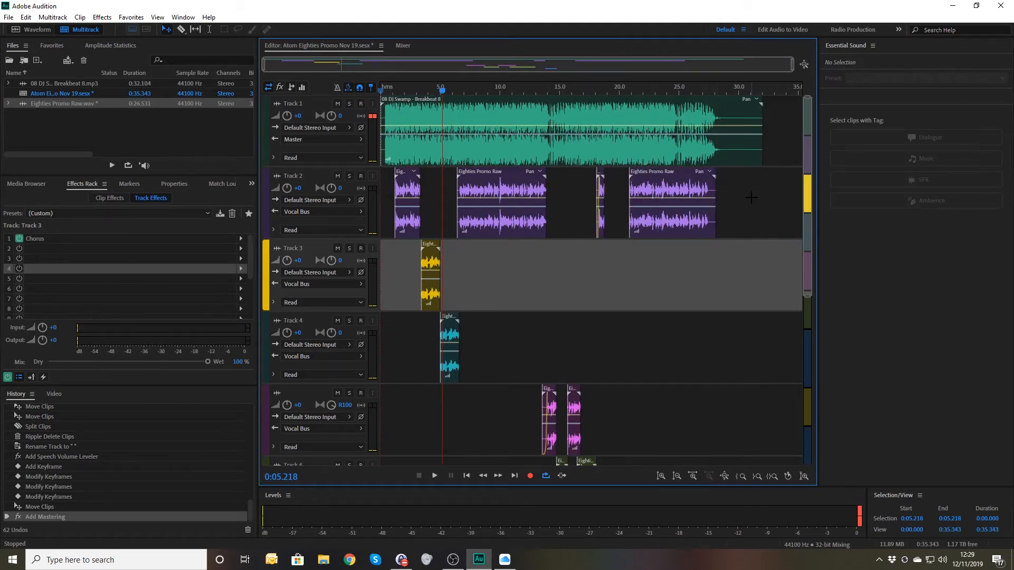
left_click_drag(751, 197, 324, 275)
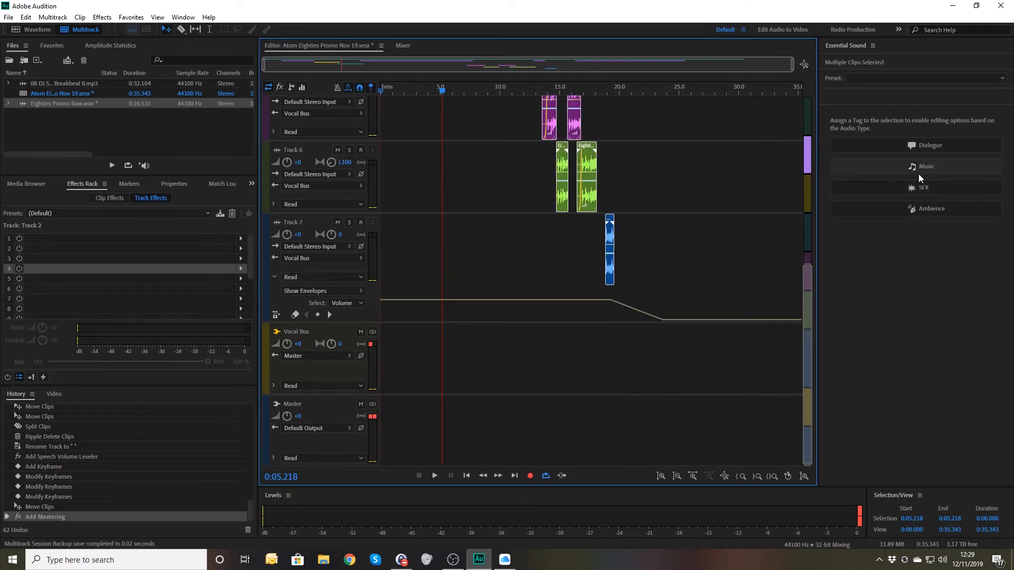
left_click(925, 148)
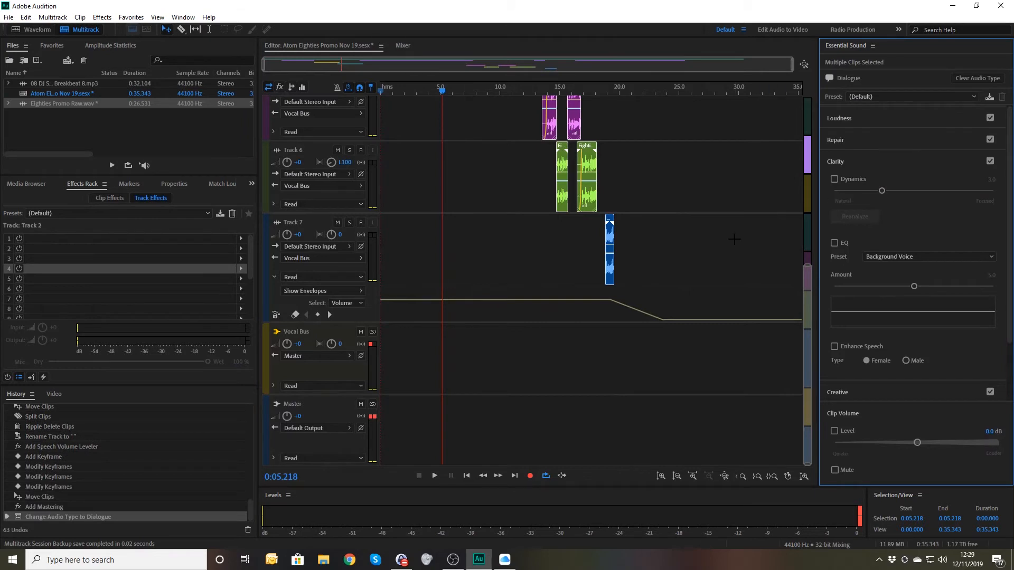
scroll(728, 232, "up", 5)
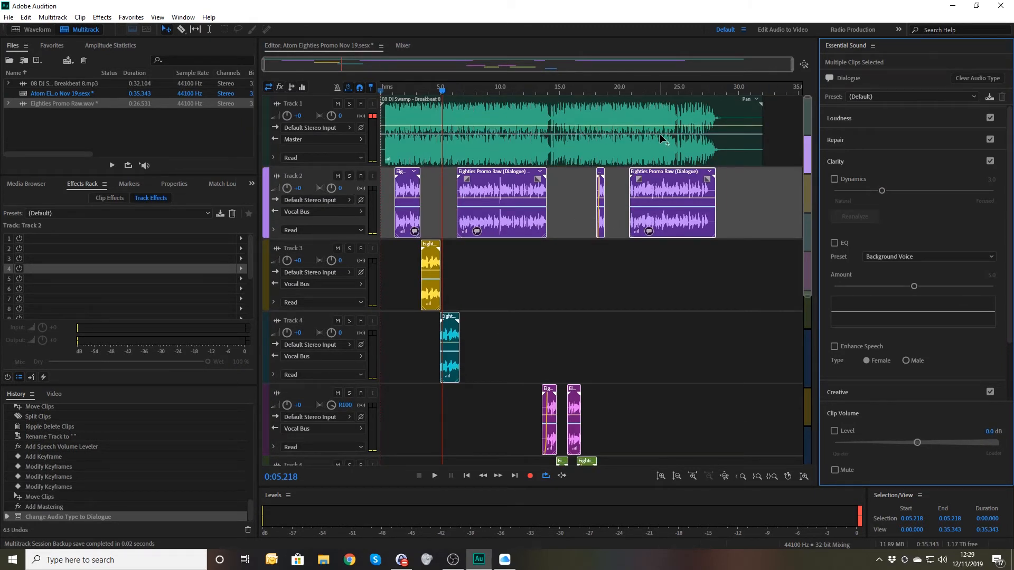
- Tag the DJ Swamp breakbeat clip on Track 1 as Music and enable ducking against dialogue
left_click(427, 123)
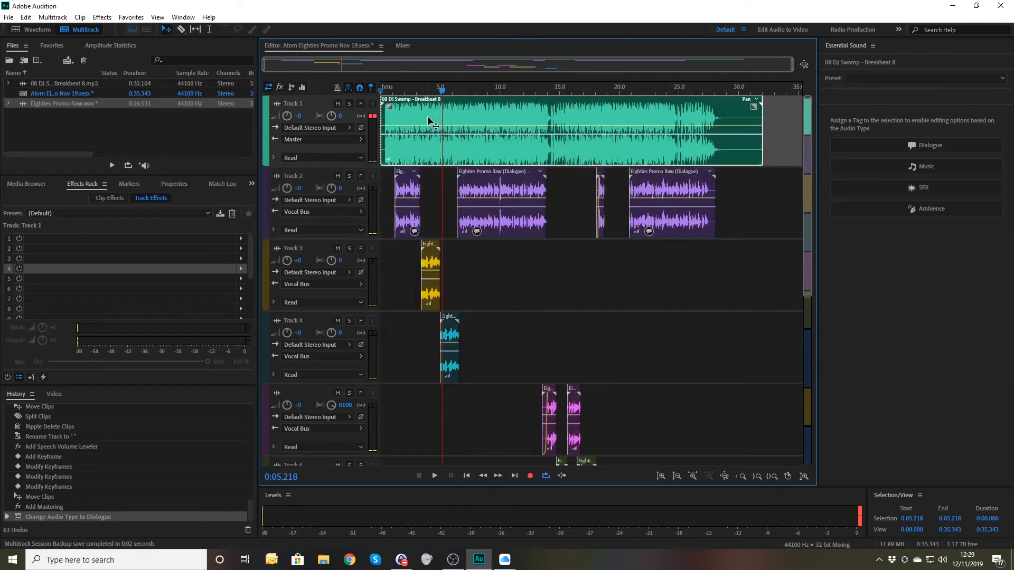
left_click(940, 166)
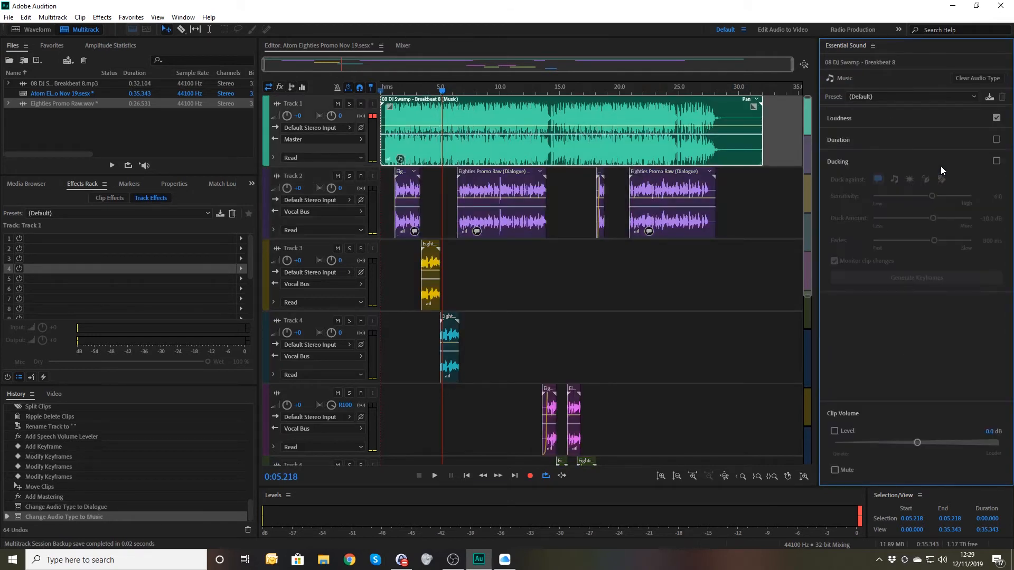
left_click(997, 162)
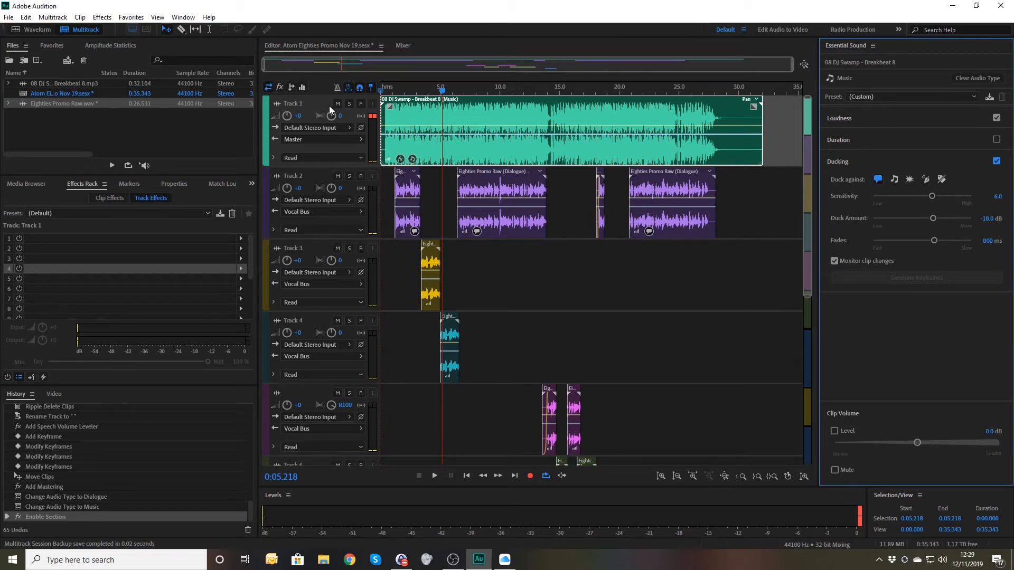
- Play the opening from 0.840 seconds to check the ducking, select Track 2's second vocal clip and return the playhead to 0.176 seconds
left_click(390, 90)
key("space")
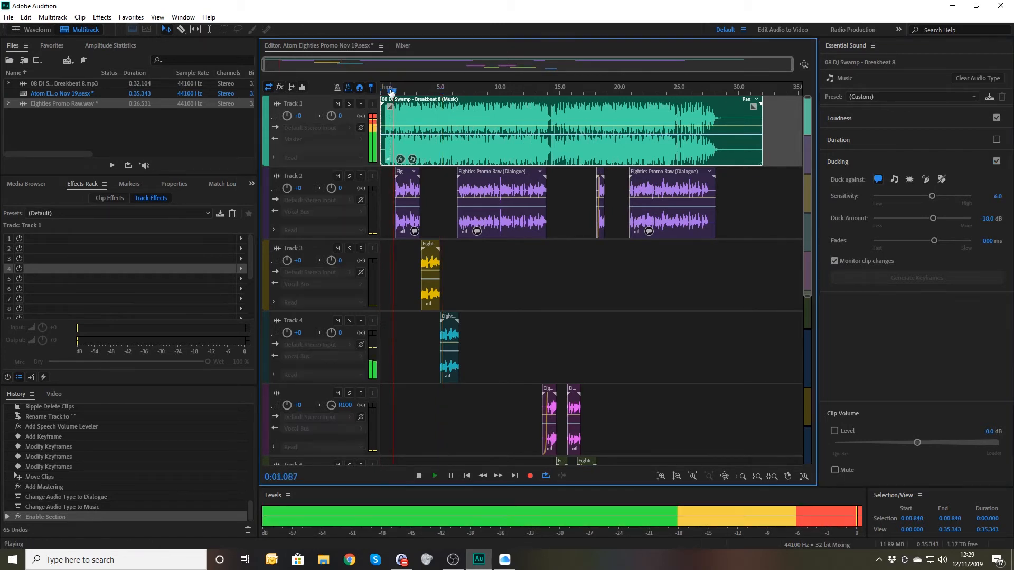
key("space")
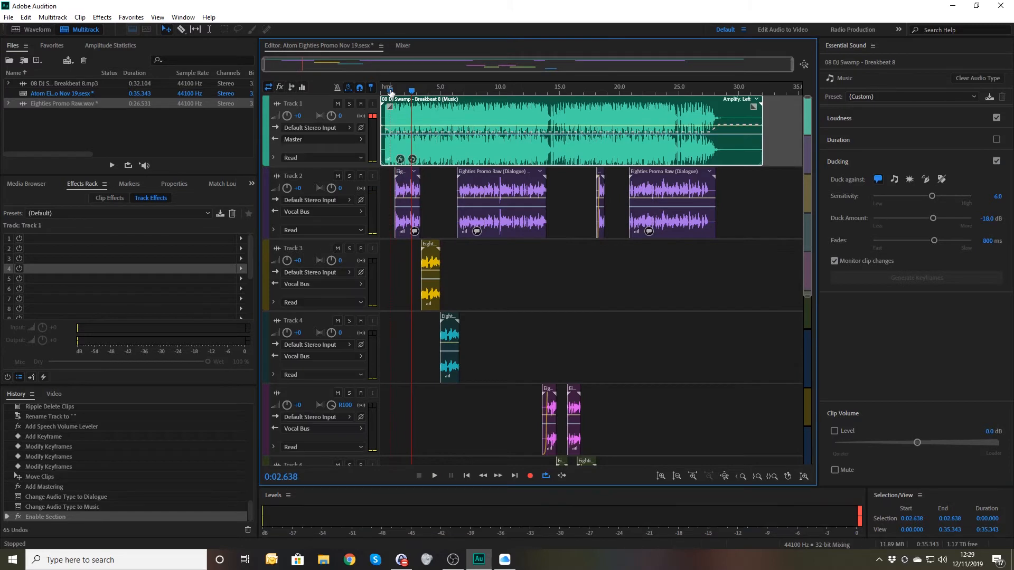
left_click(498, 190)
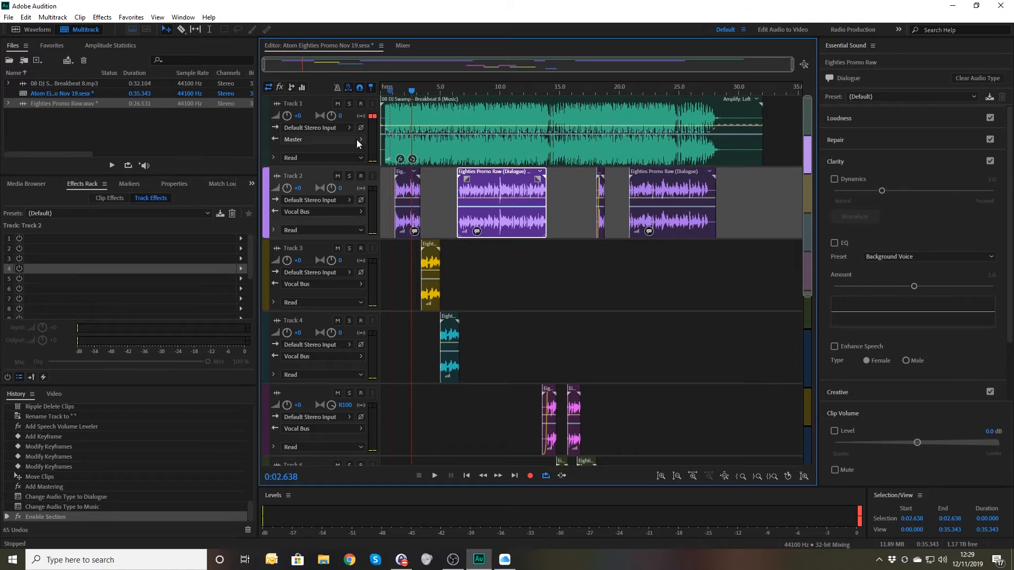
left_click(383, 91)
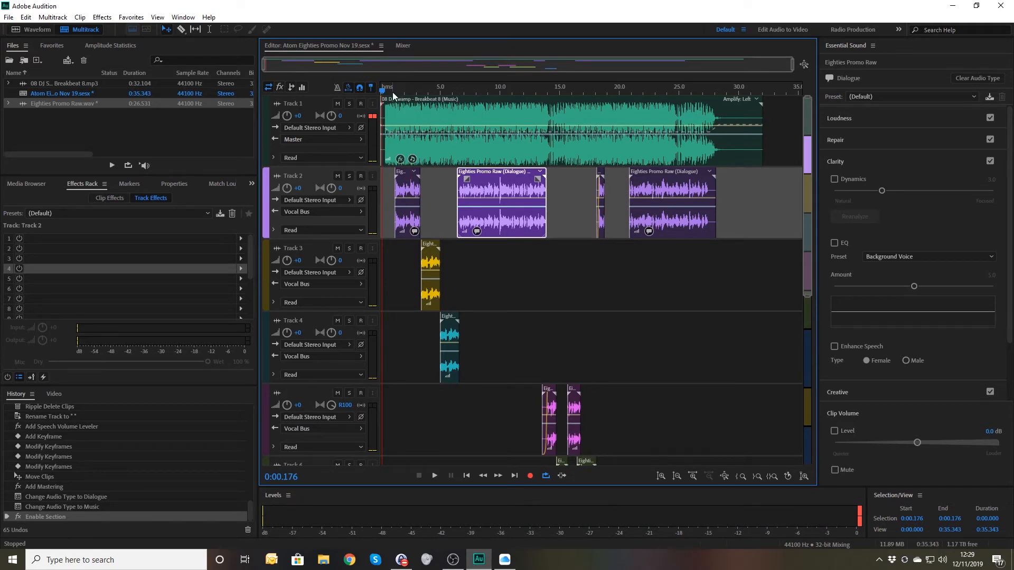
- Play the opening from 0.176 seconds and select the breakbeat music clip on Track 1 to show its ducking settings
key("space")
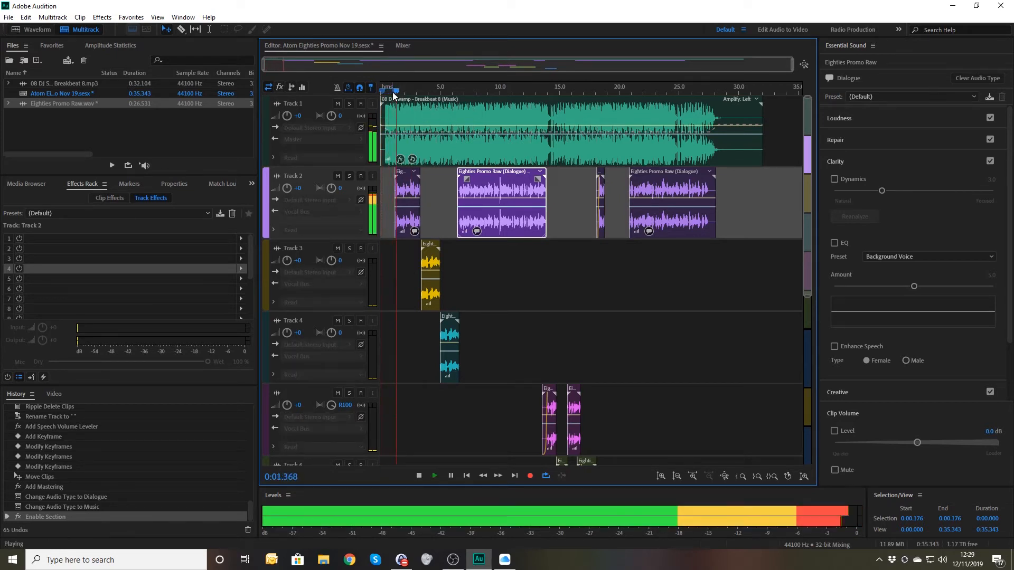
left_click(530, 107)
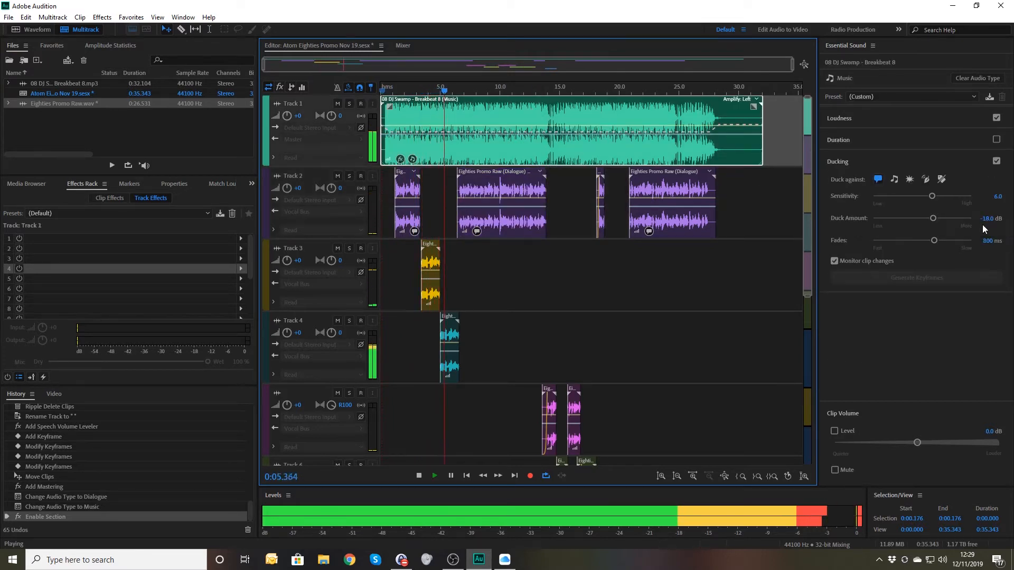
key("space")
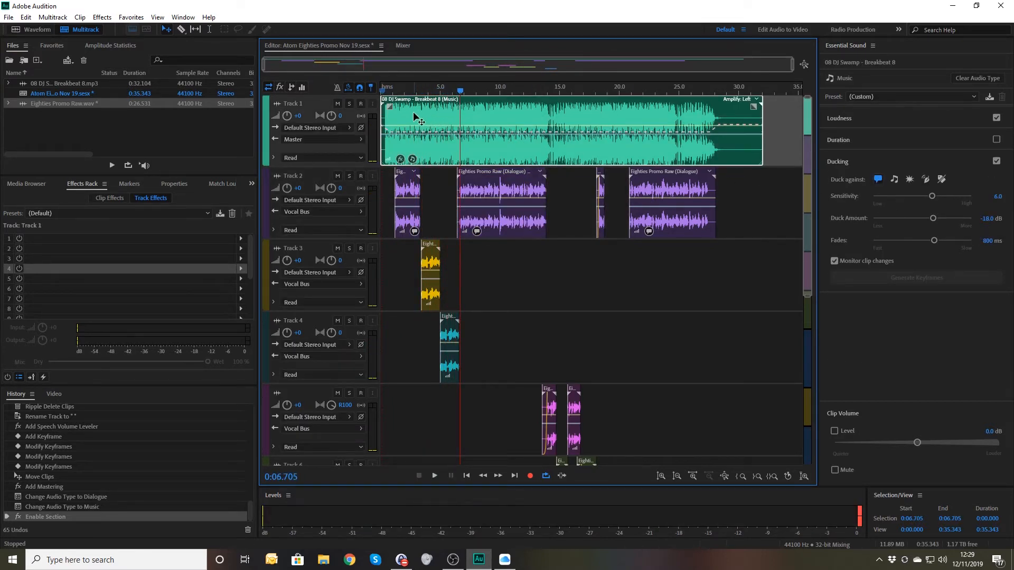
- Return the playhead to the start of the session and set the music clip's ducking fades to 150 ms
left_click(388, 98)
scroll(387, 98, "up", 2)
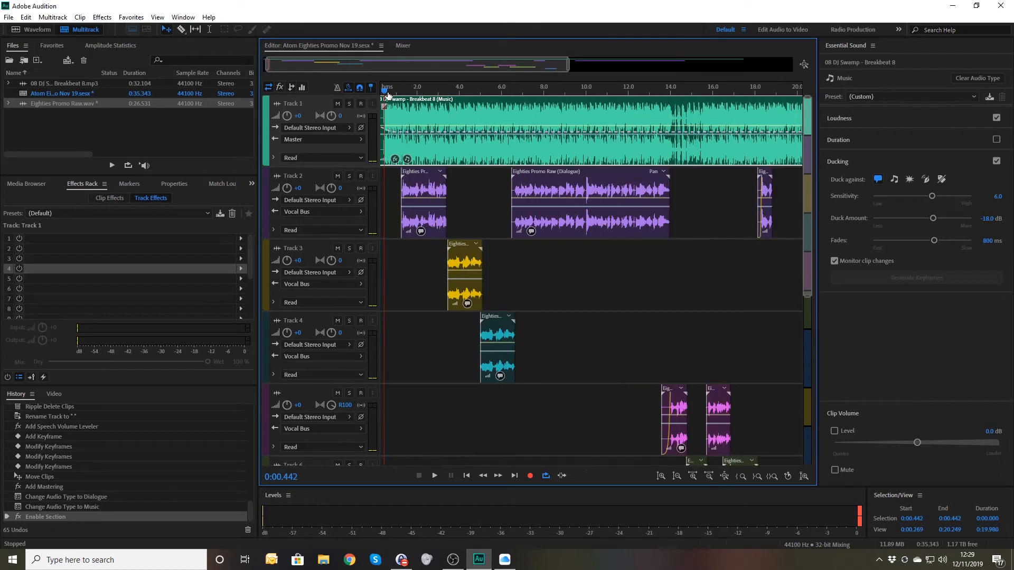
left_click_drag(385, 93, 373, 93)
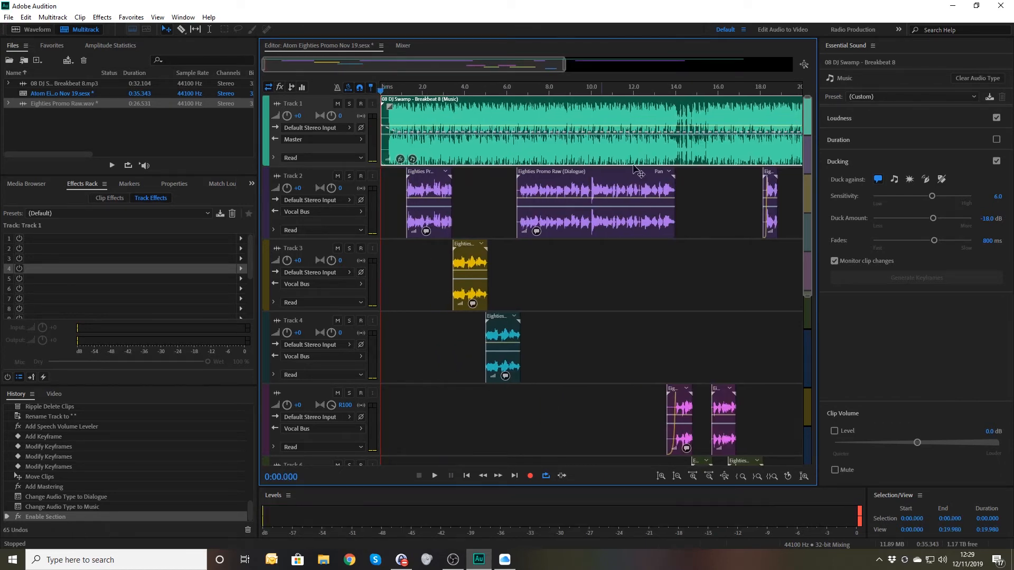
left_click(987, 241)
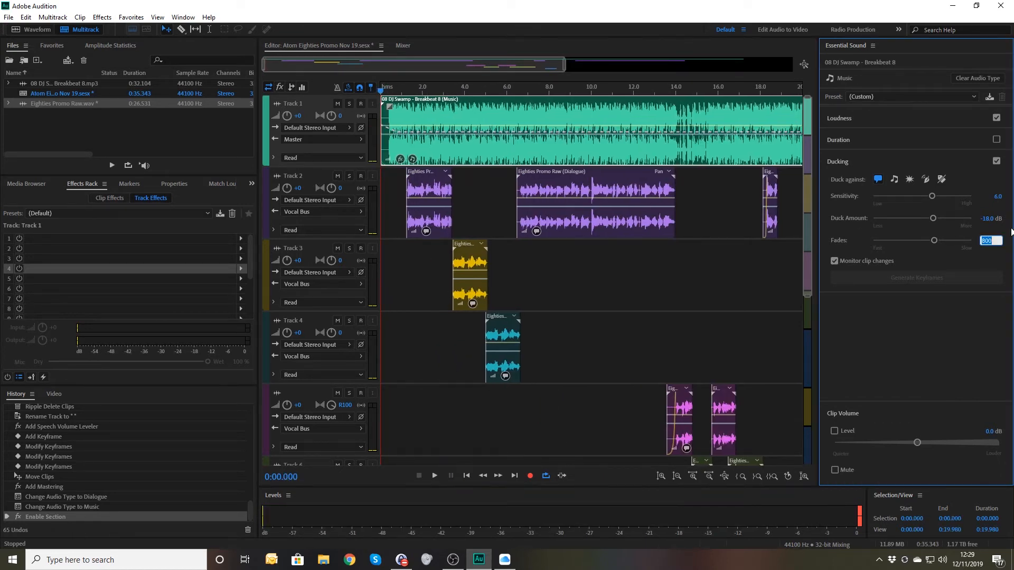
type("150")
key("Return")
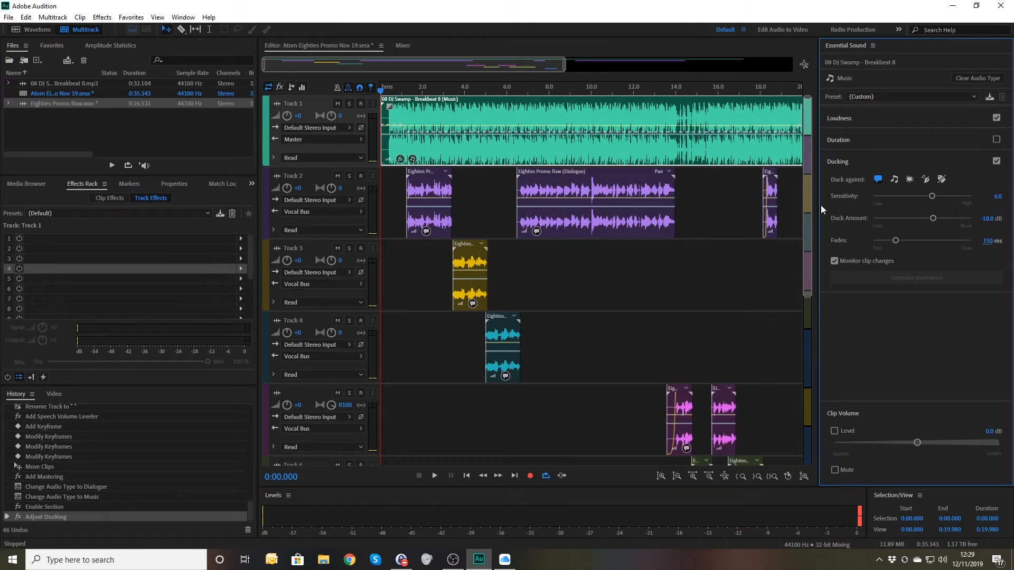
- Play the promo from the start, then replay from 18.038 seconds to check the ducking with the shorter fades
key("space")
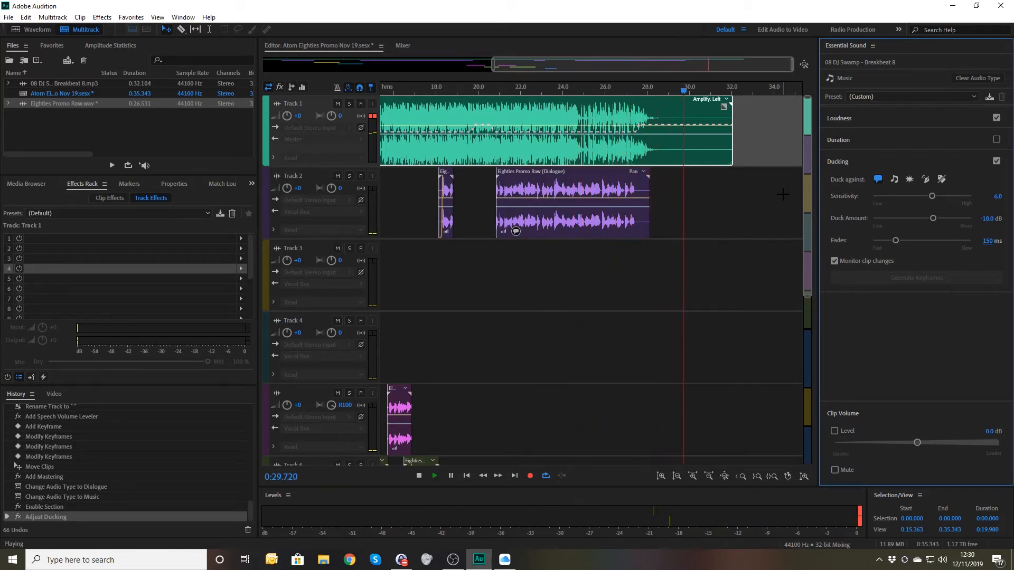
key("space")
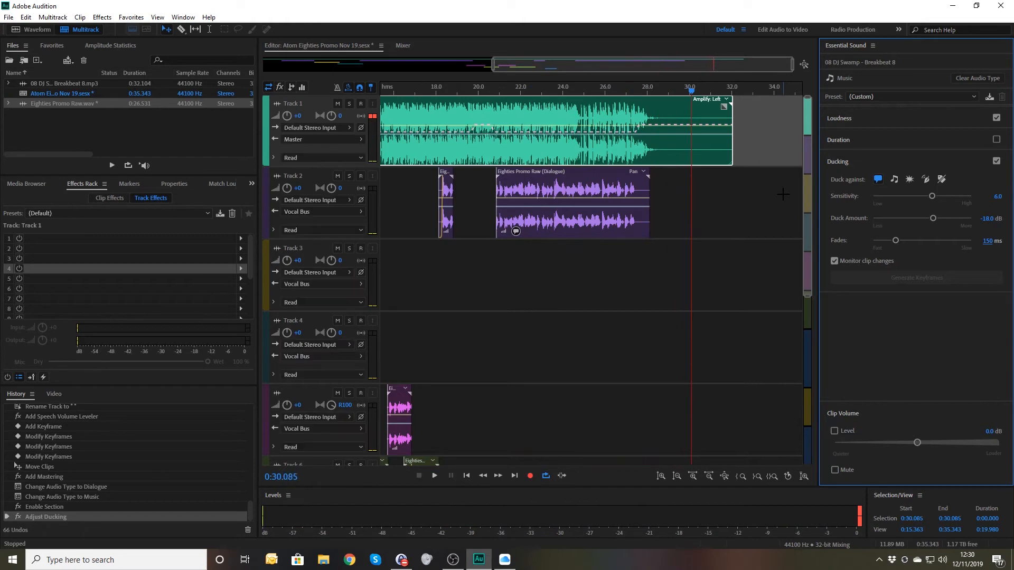
left_click(438, 88)
key("space")
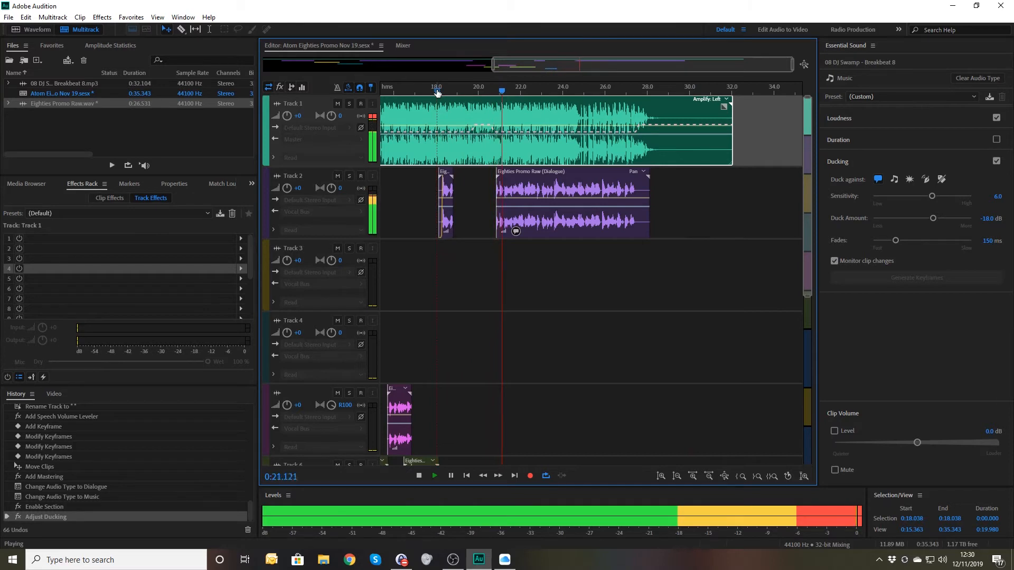
key("space")
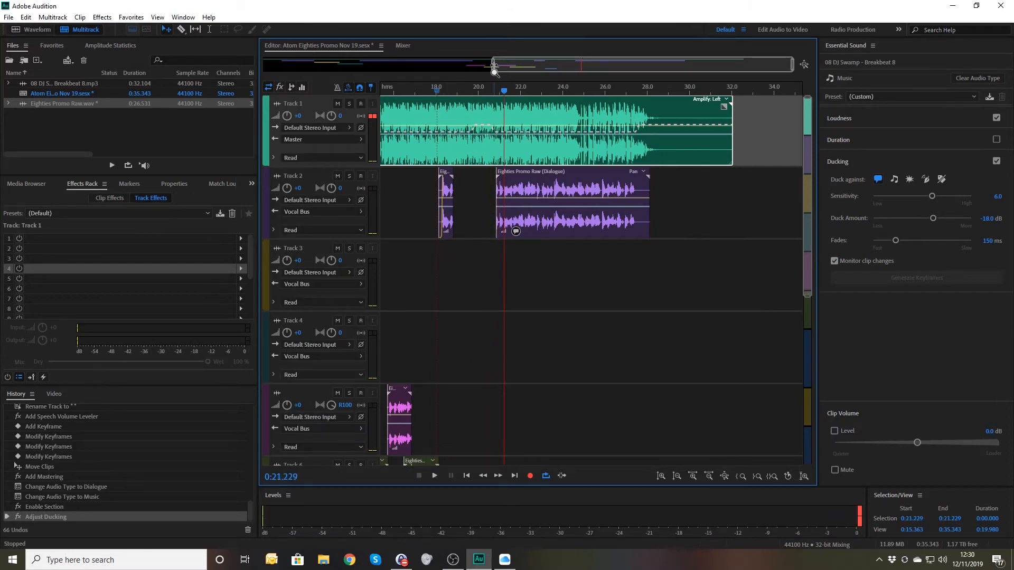
- Move the playhead to 18.839 seconds, try different ducking sensitivities on the music clip and set the sensitivity to 9.0
left_click(454, 91)
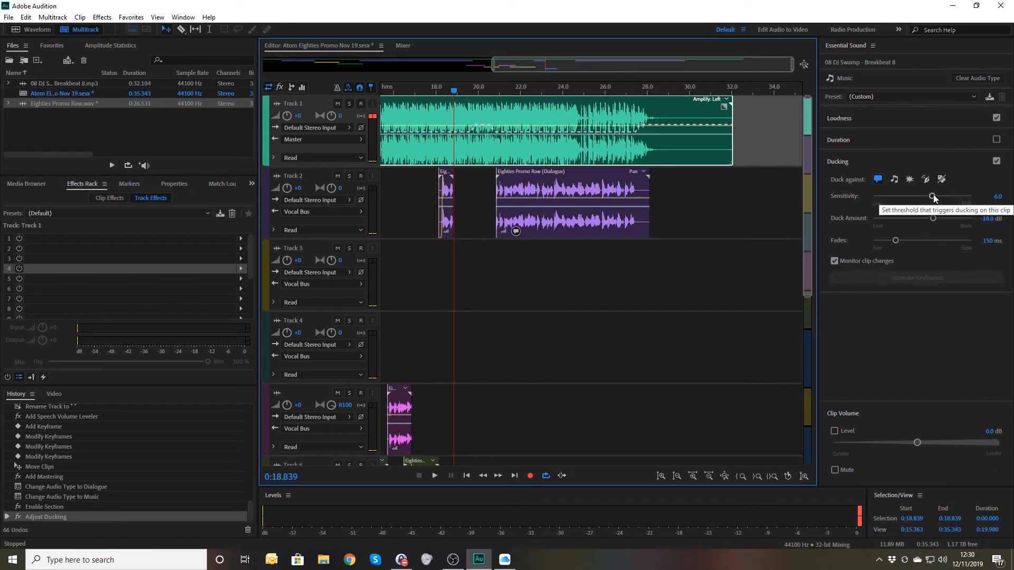
left_click_drag(934, 197, 916, 199)
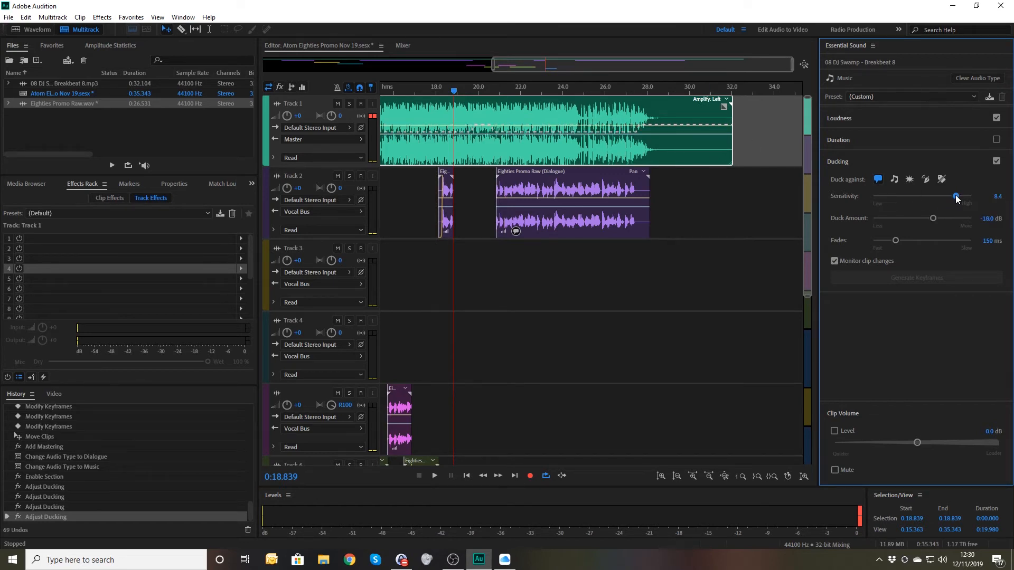
left_click(997, 196)
key("Return")
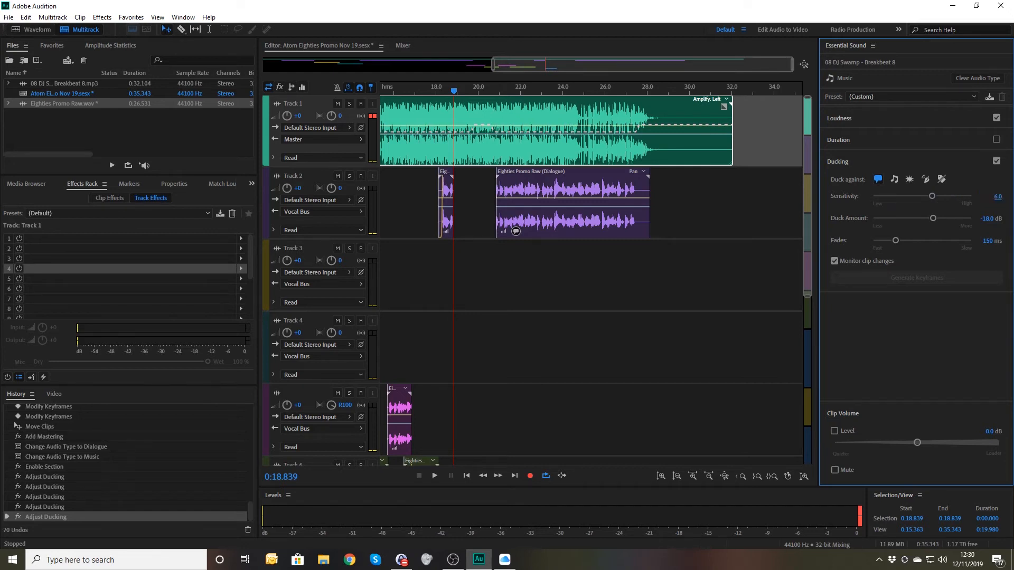
left_click(998, 197)
key("Return")
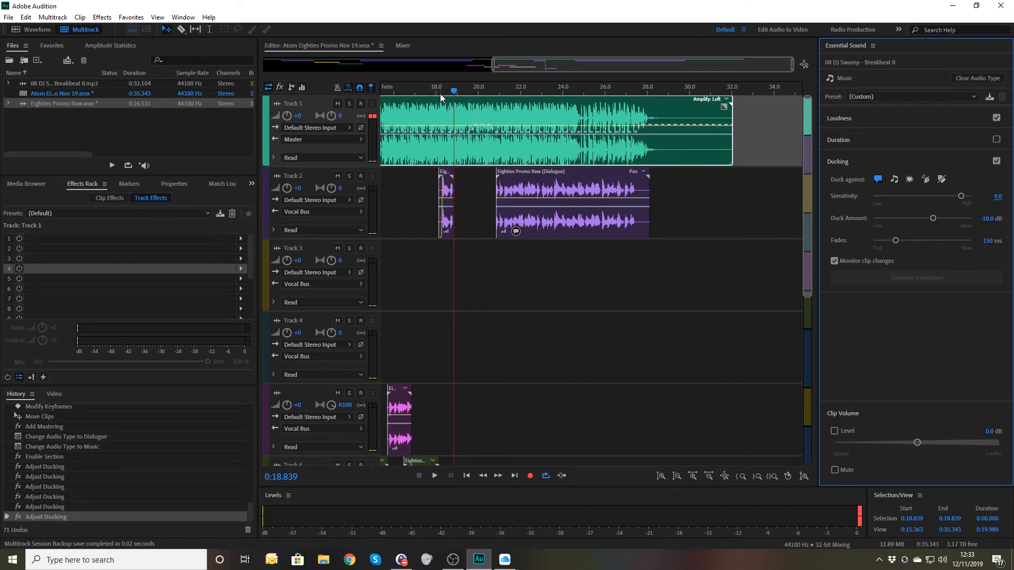
- Play the section from 17.188 seconds to check how the music ducks at the higher sensitivity
left_click(420, 91)
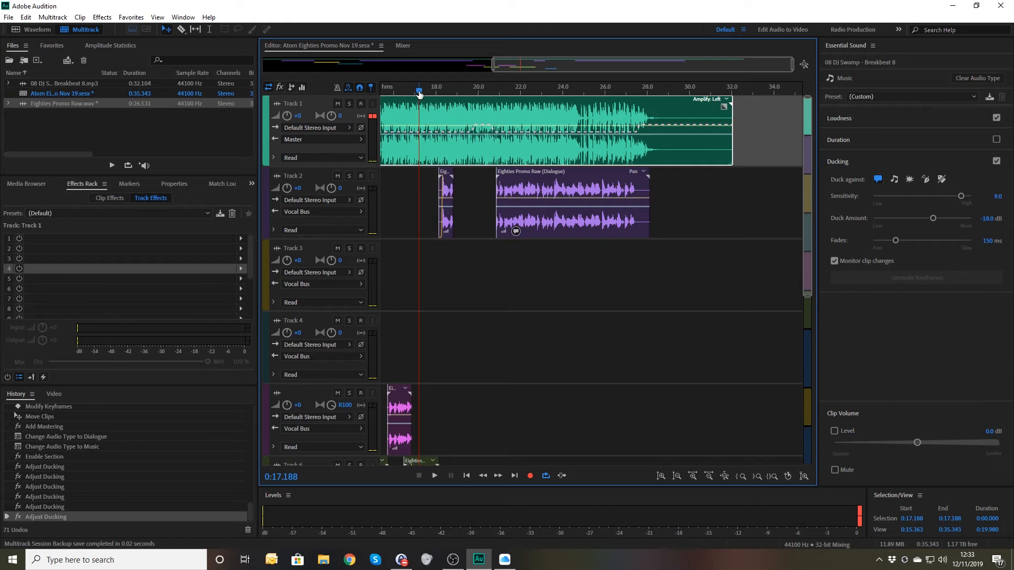
key("space")
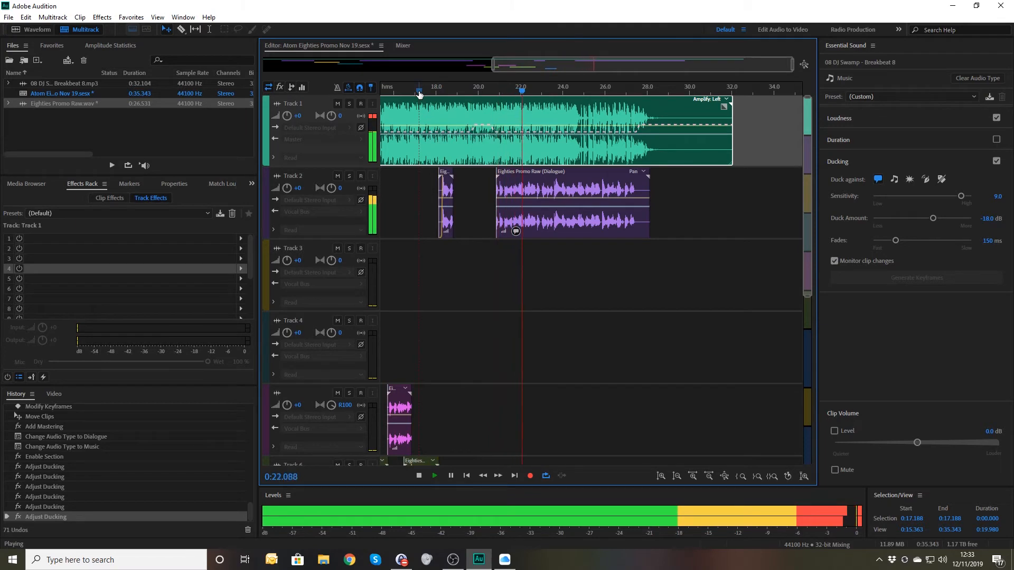
key("space")
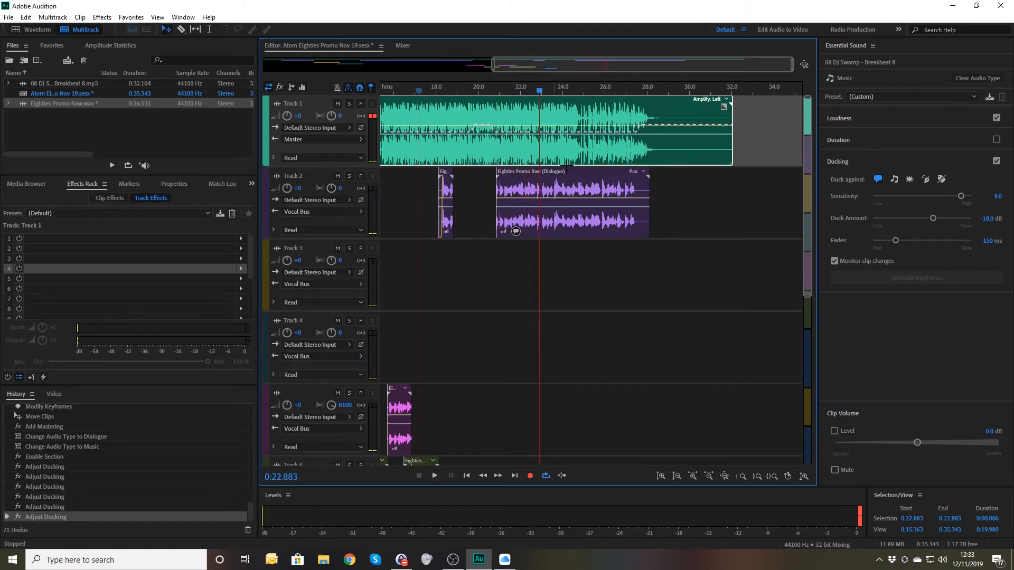
- Set the music clip's ducking fades to 400 ms
left_click(985, 241)
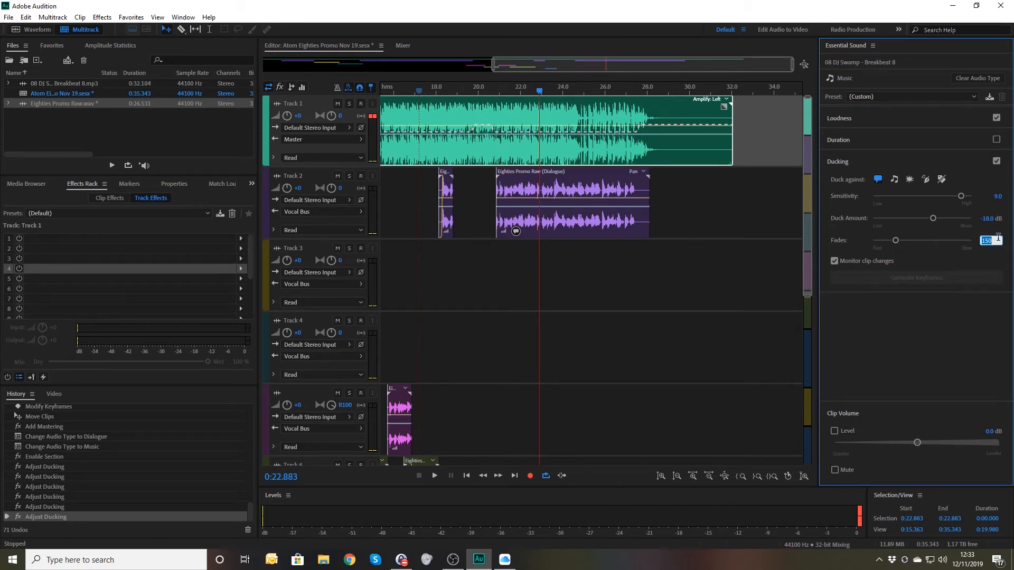
type("400")
key("Return")
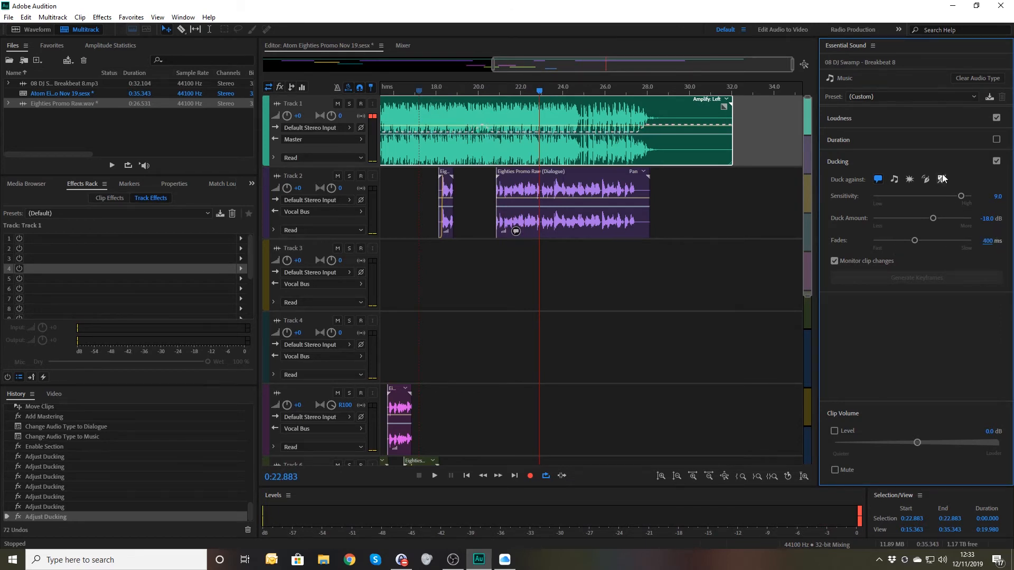
- Replay the section from 17.138 seconds to check the 400 ms ducking fades
left_click(418, 91)
key("space")
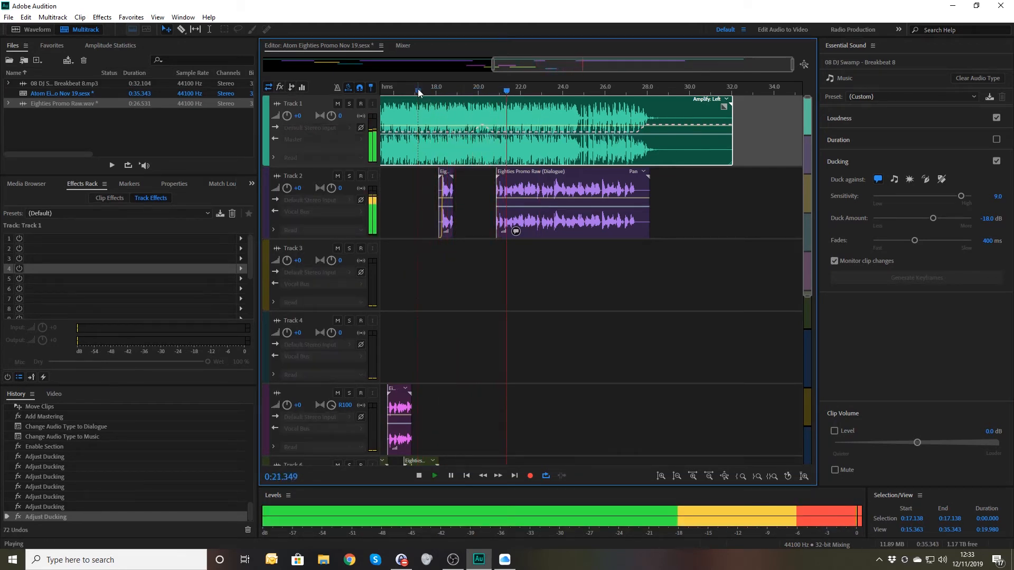
key("space")
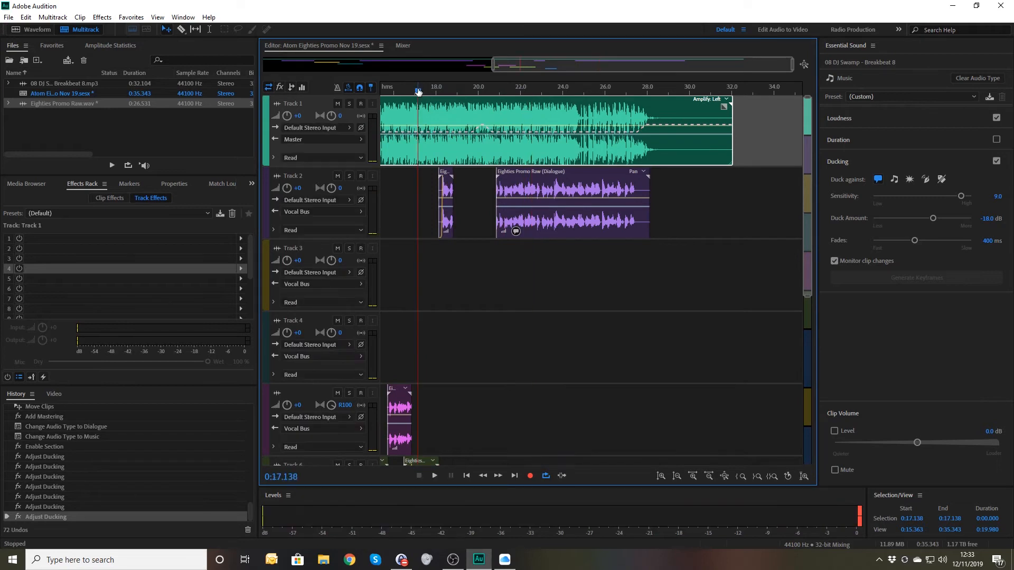
- Play the section again from 17.138 seconds and set the music clip's ducking fades to 600 ms during playback
key("space")
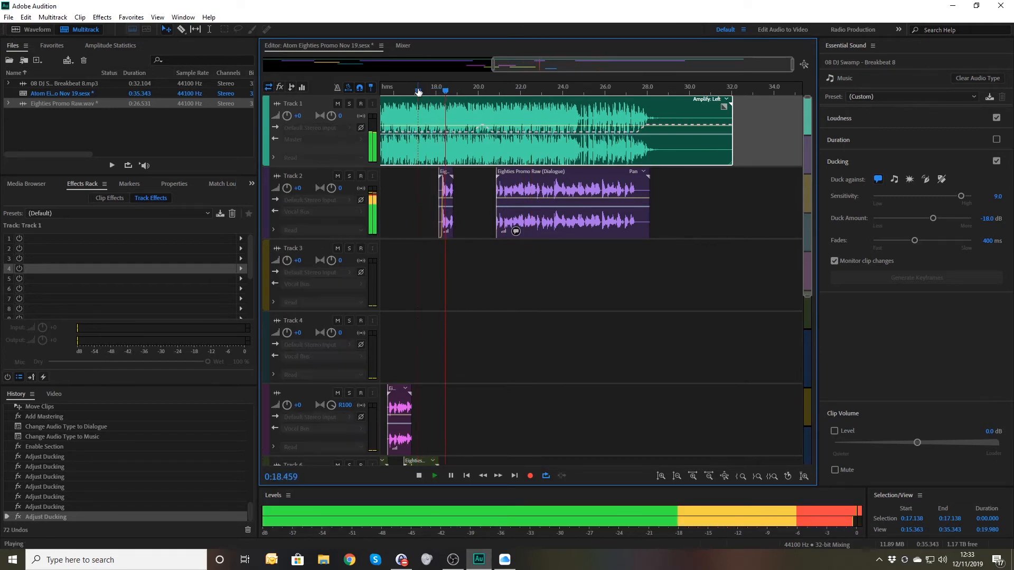
left_click(990, 241)
type("600")
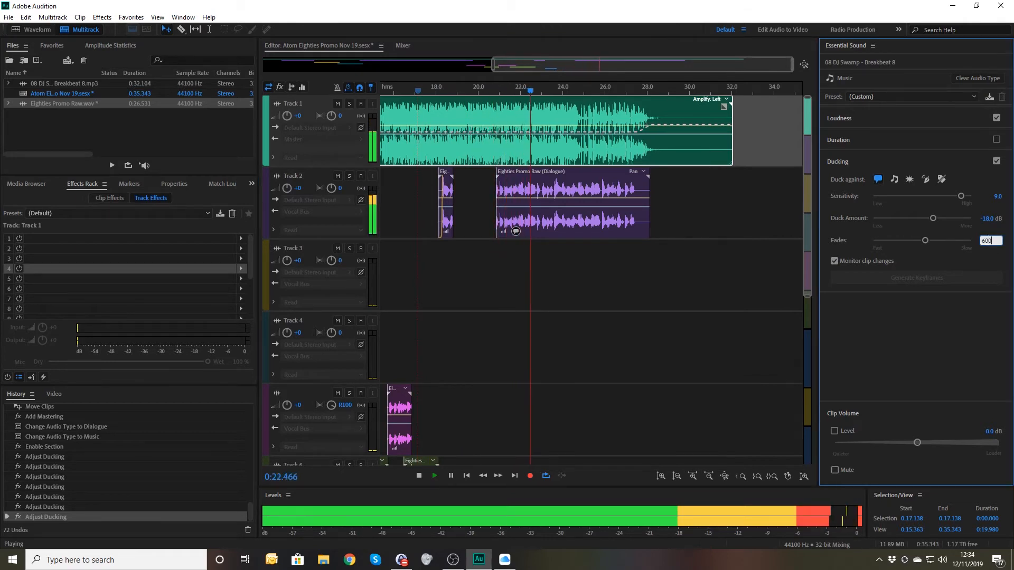
key("Return")
key("space")
- Play the ending from 18.639 seconds and the opening from the start to check the 600 ms ducking fades
left_click(450, 92)
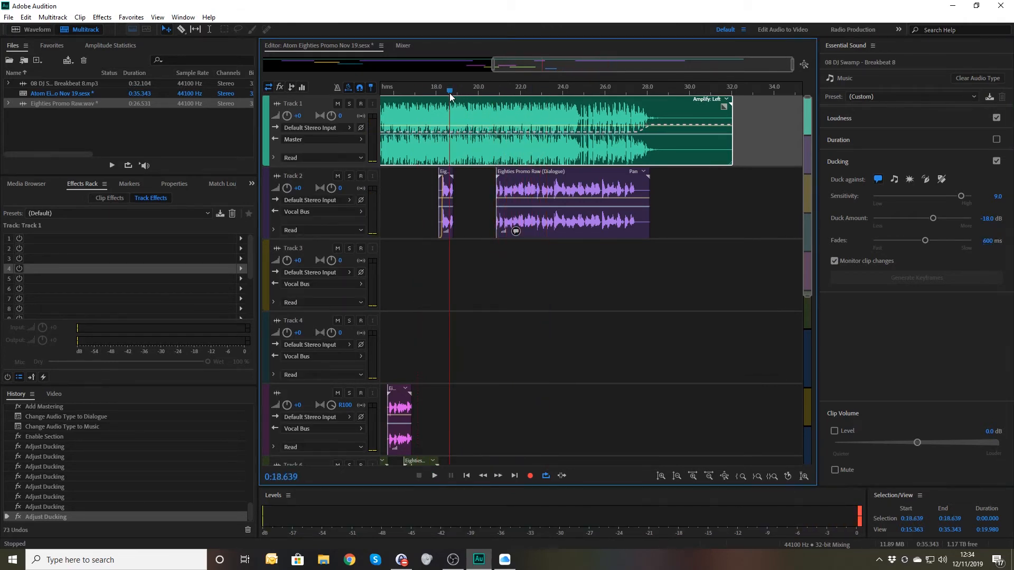
key("space")
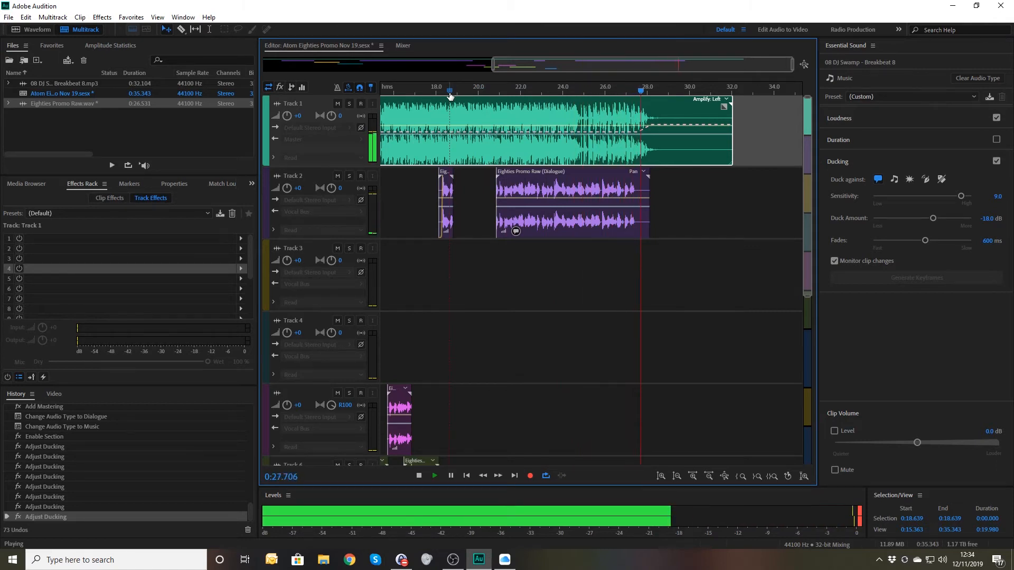
key("space")
key("Home")
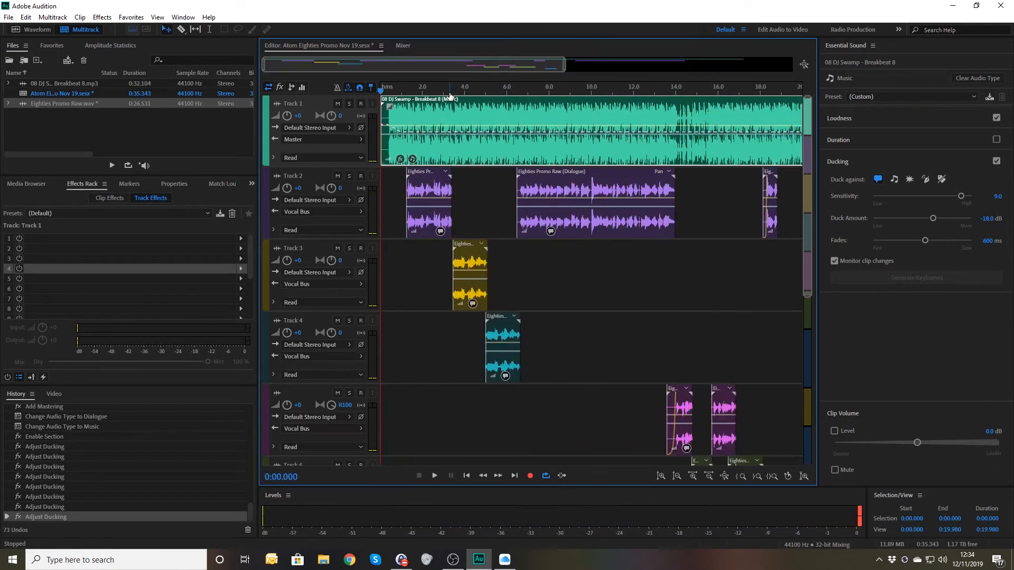
key("space")
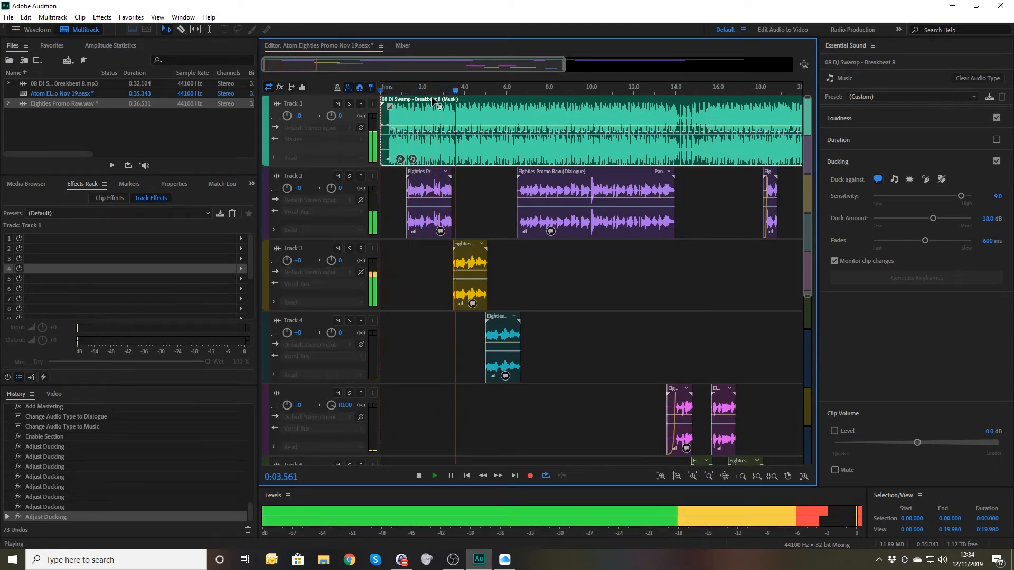
key("space")
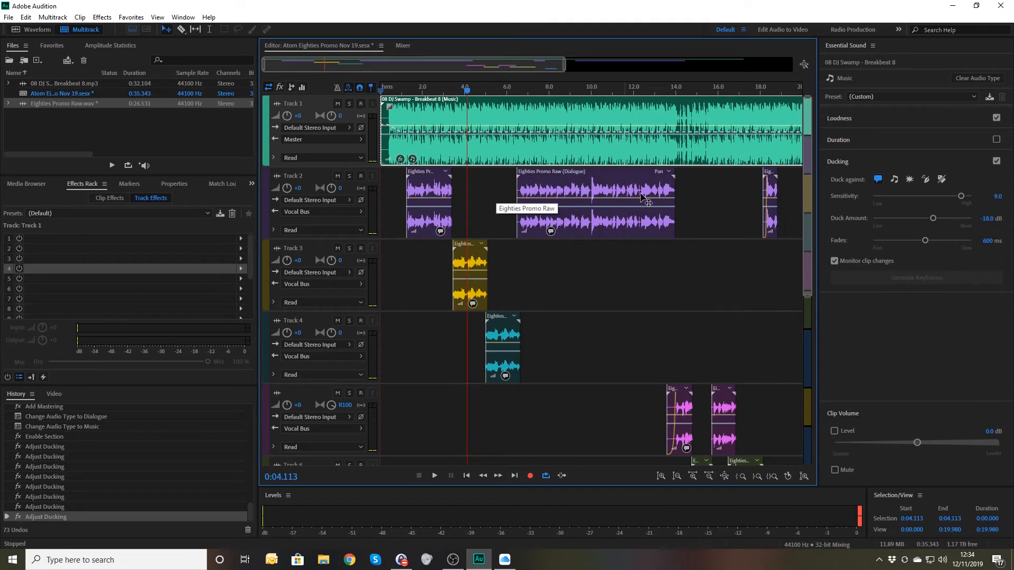
- Disable ducking on the breakbeat clip and play from 0.525 seconds to hear the music without it
left_click(996, 162)
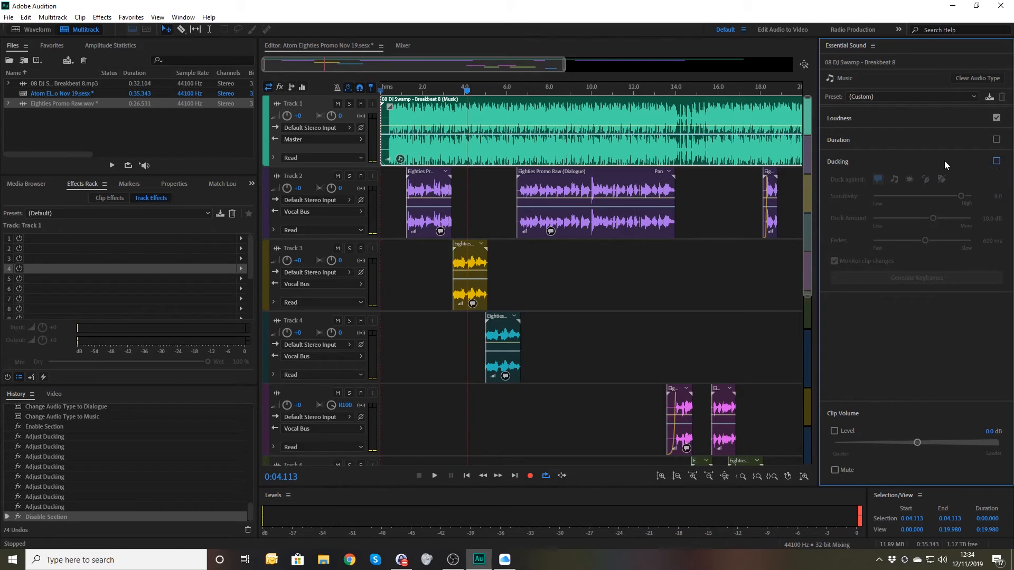
left_click(392, 91)
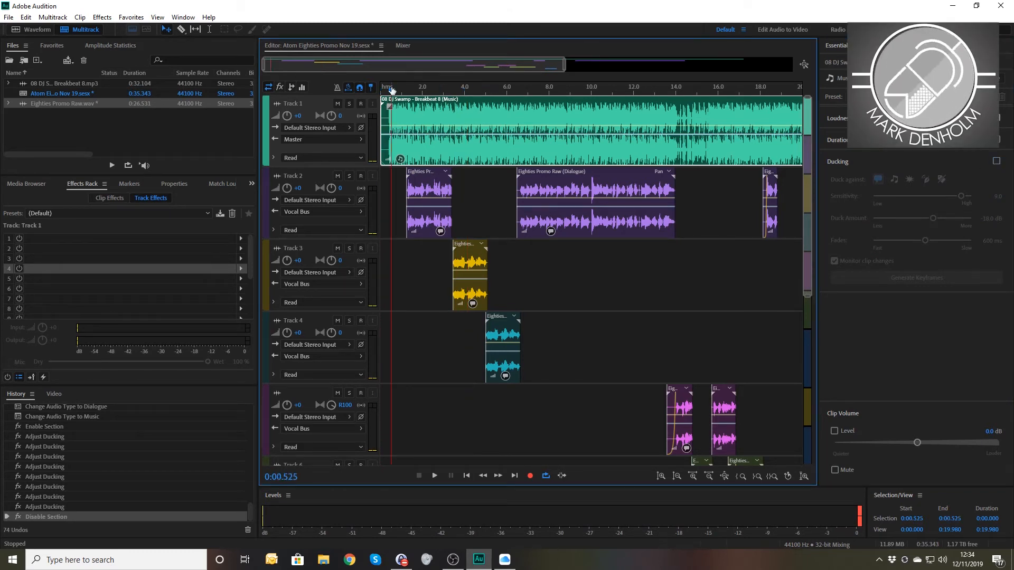
key("space")
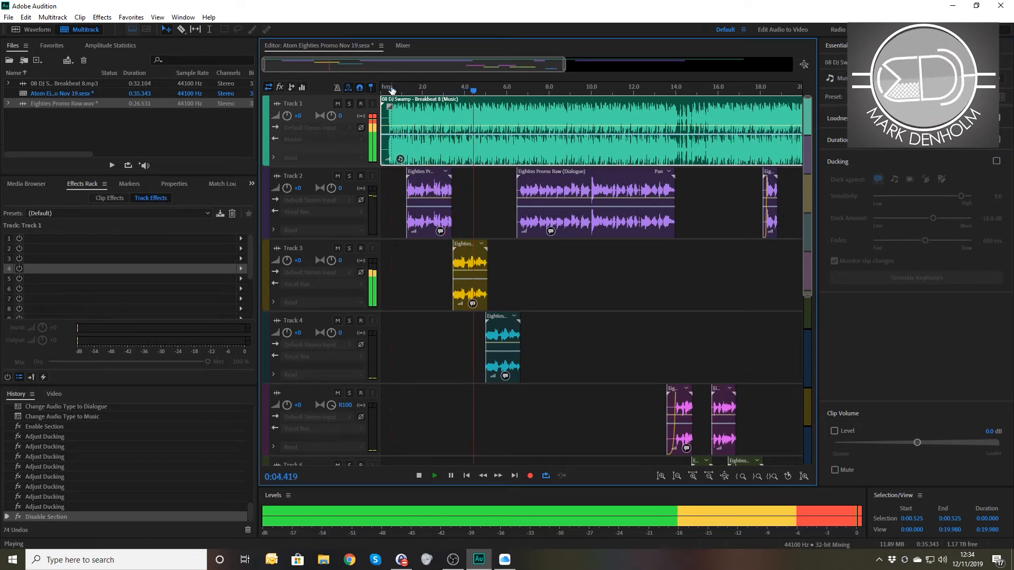
key("space")
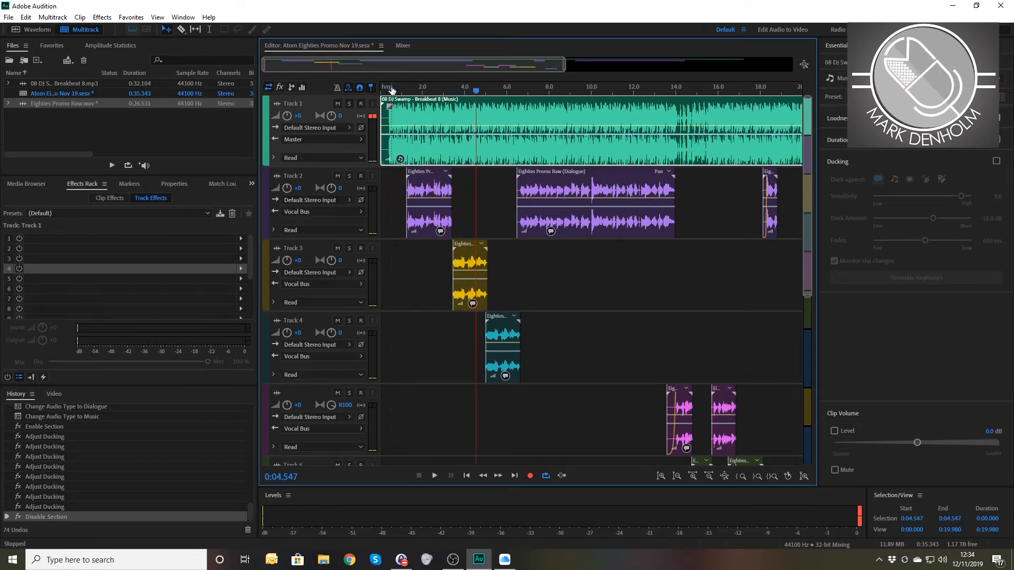
- Add Dynamics Processing to Track 1 with the Soft Limit -24dB preset and play from 4.547 seconds to hear it
double_click(299, 103)
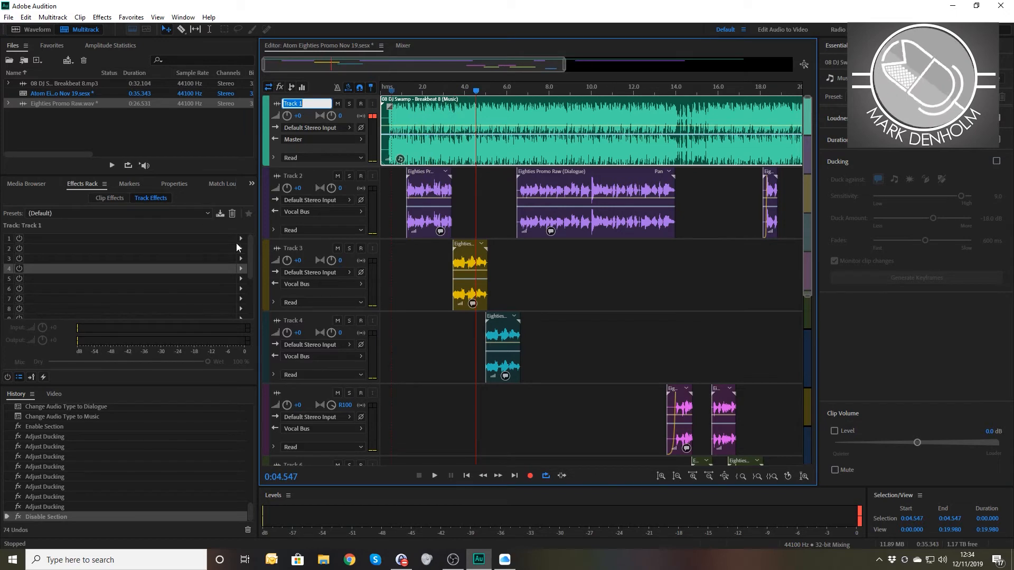
left_click(240, 238)
mouse_move(302, 277)
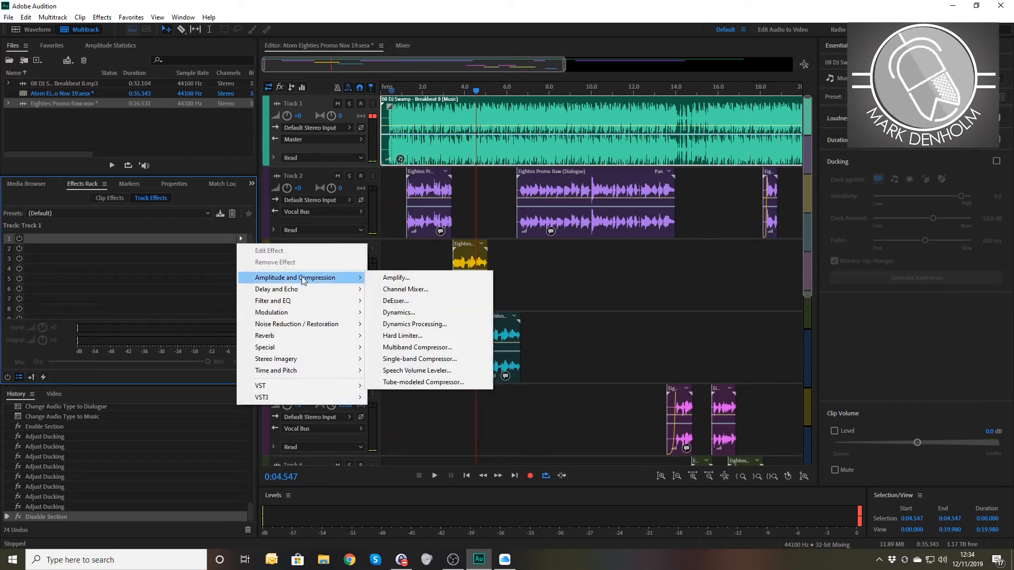
left_click(425, 325)
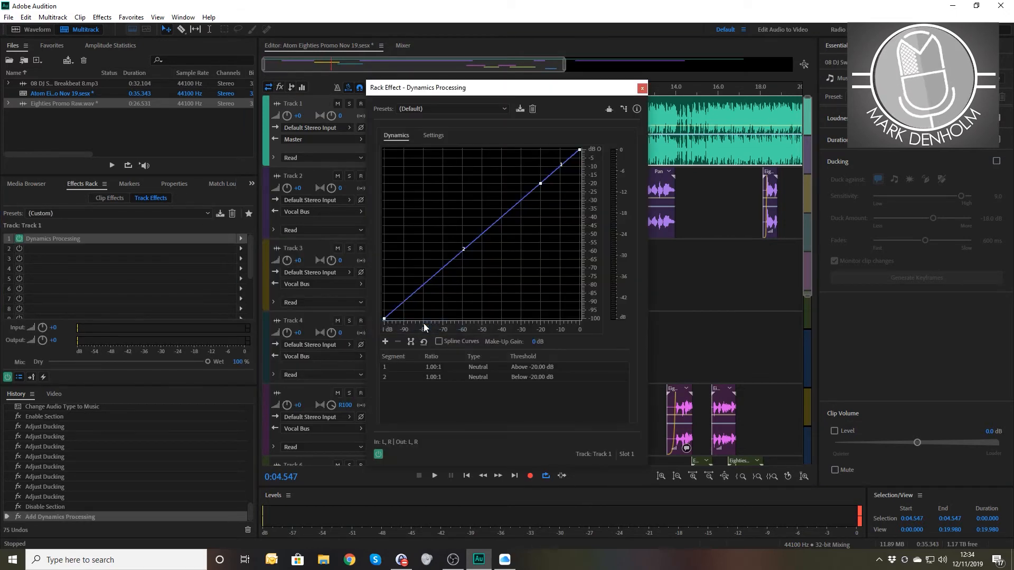
left_click(469, 110)
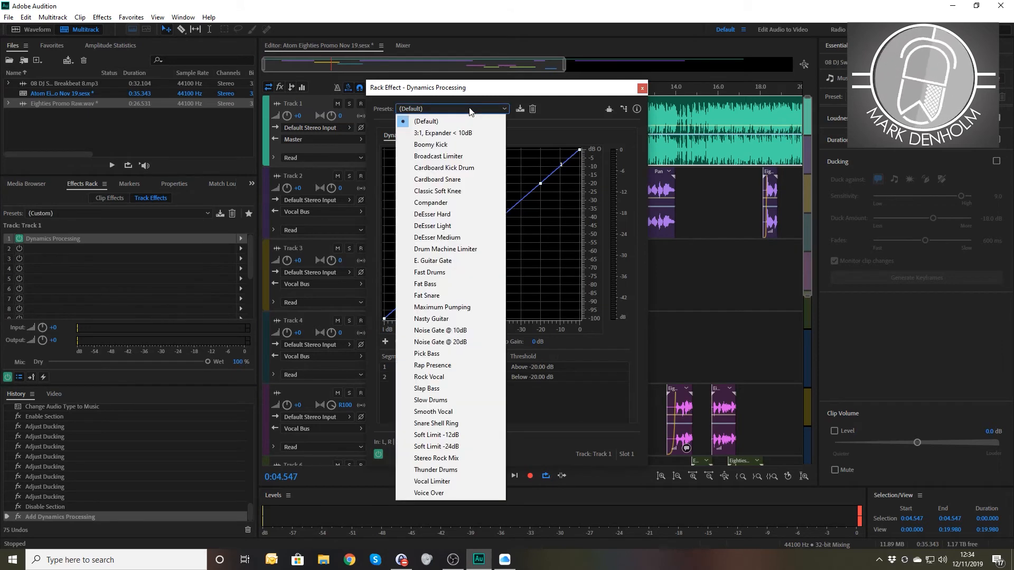
left_click(451, 447)
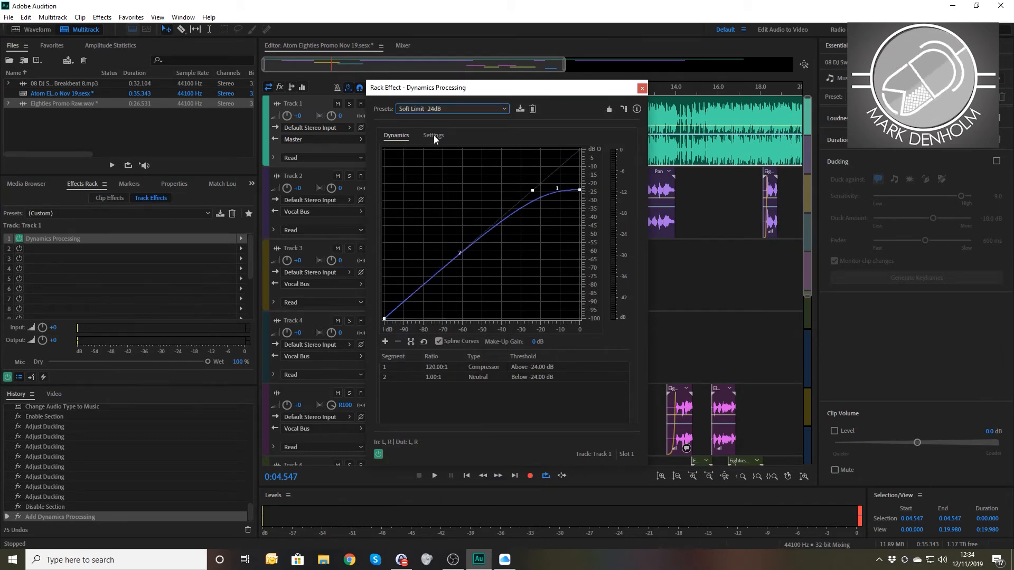
key("space")
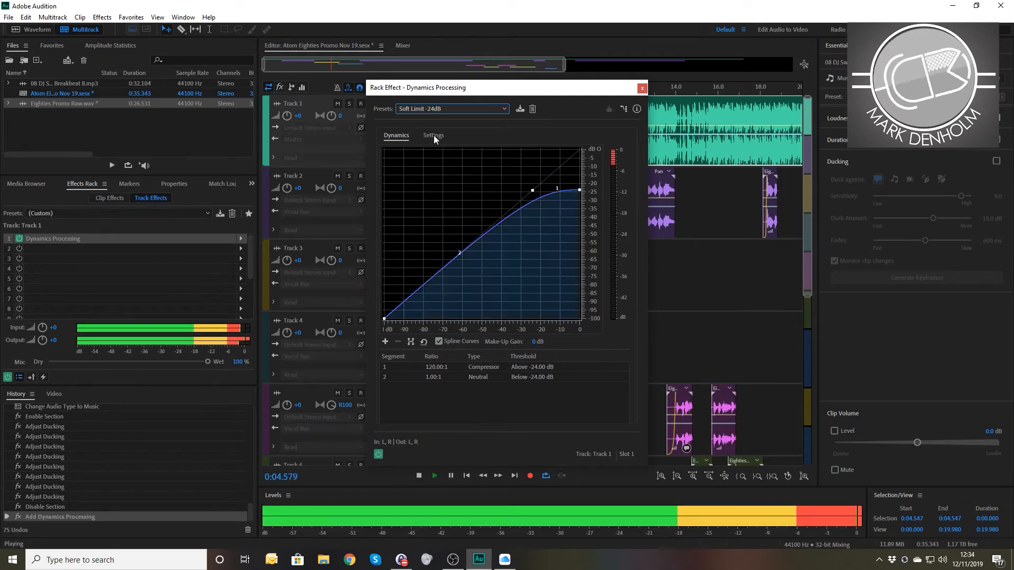
key("space")
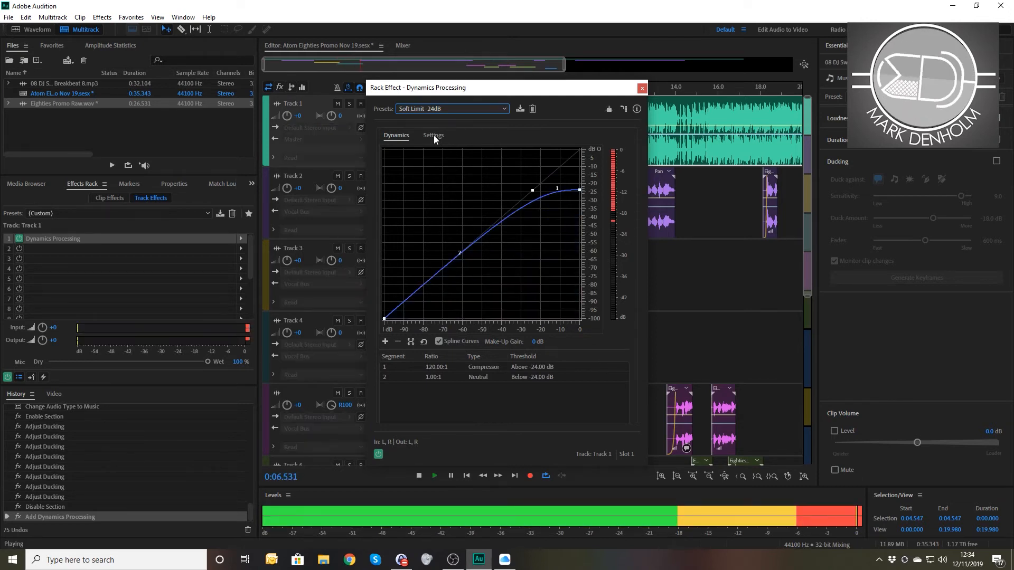
- Set the Dynamics Processing gain processor's output gain to 0 dB and its release time to 10 ms, playing the mix in between
left_click(433, 136)
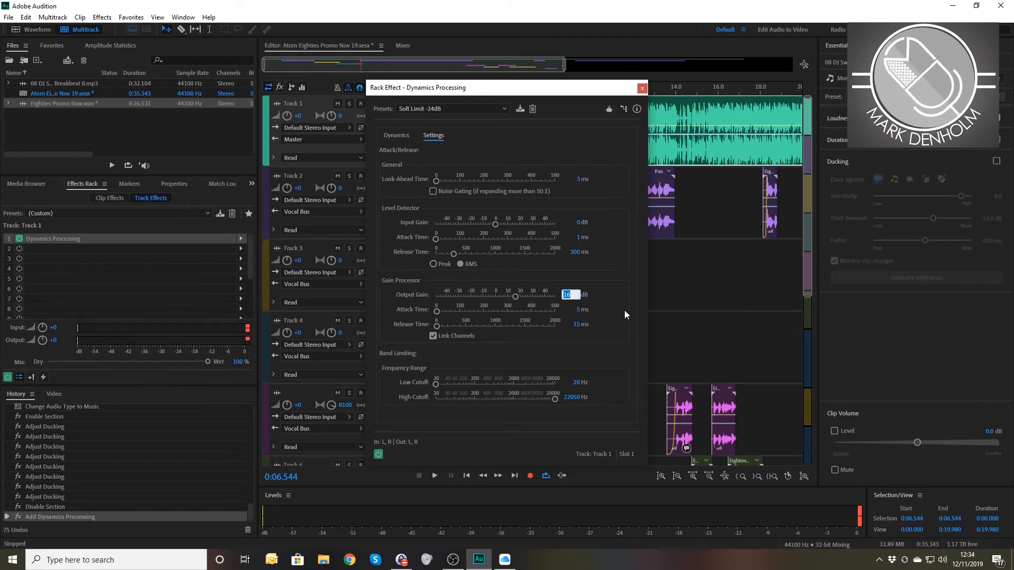
type("0")
key("Return")
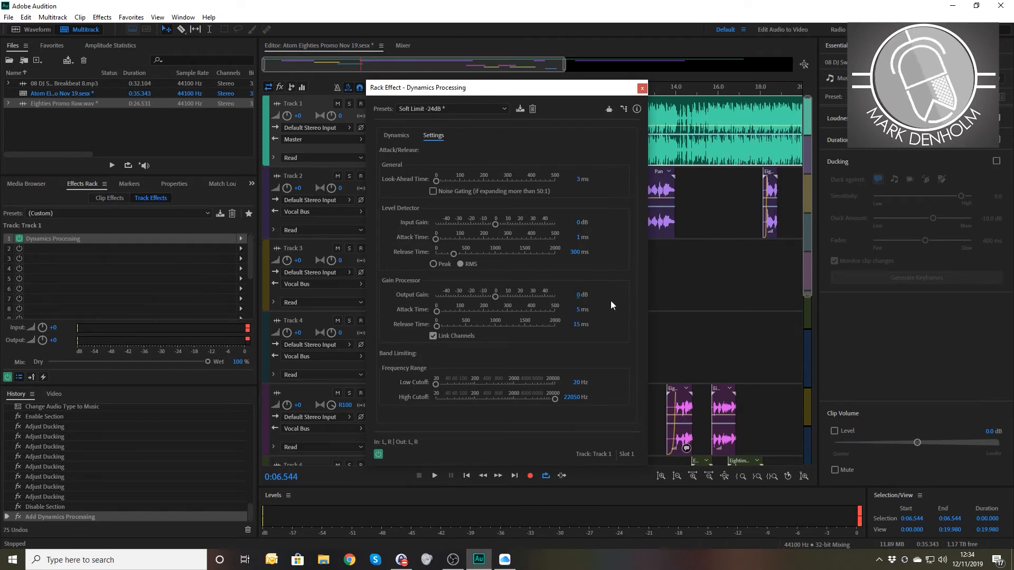
key("space")
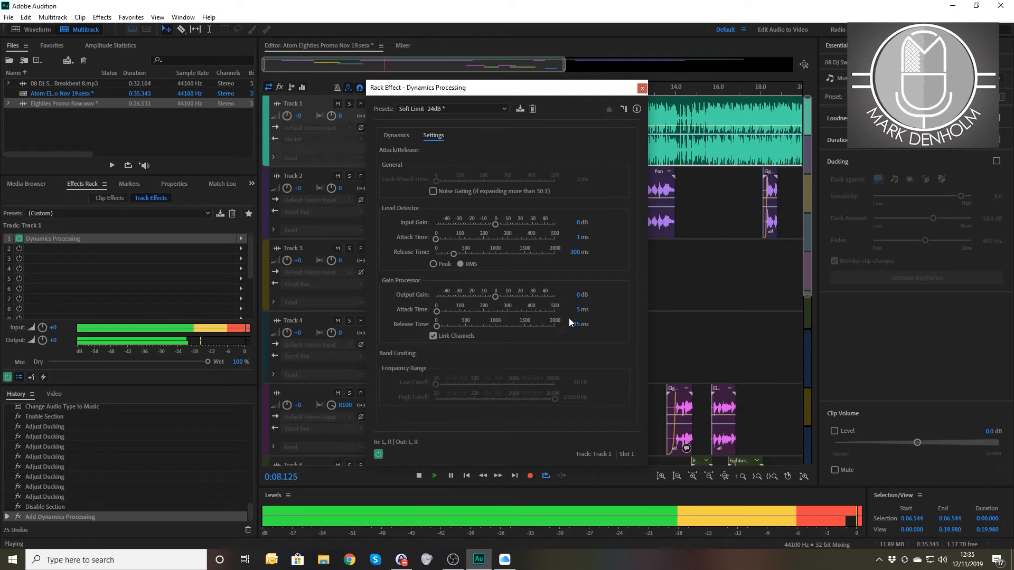
key("space")
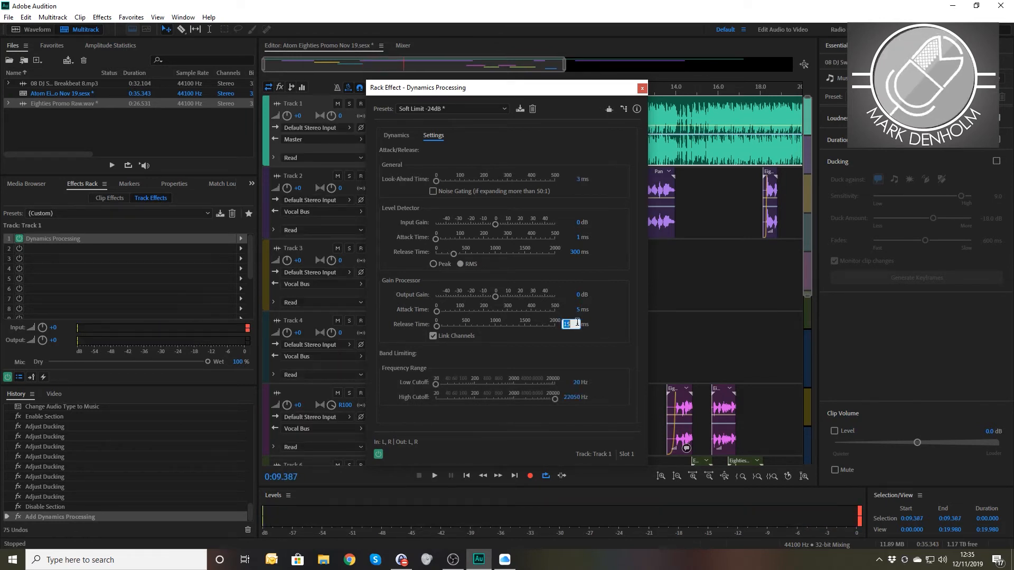
type("10")
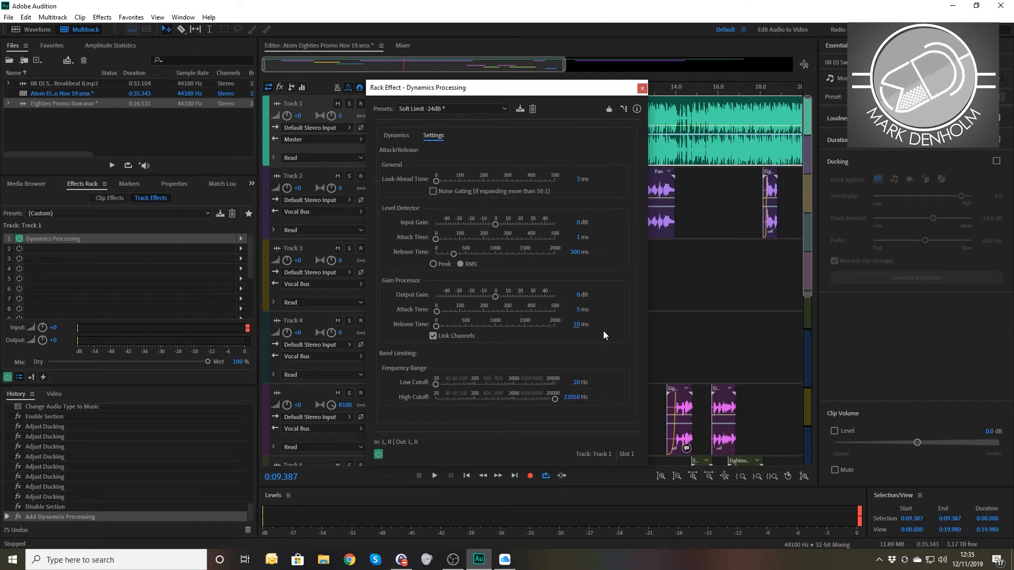
- Play the promo from 0.350 seconds to check the compressed music against the vocals and close the effect window
left_click_drag(429, 92, 599, 128)
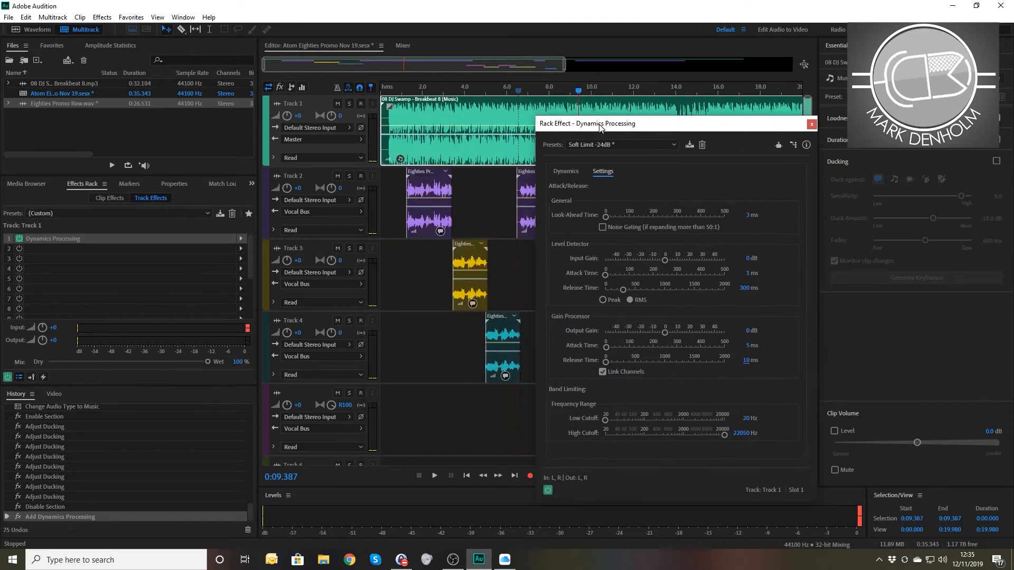
left_click(389, 90)
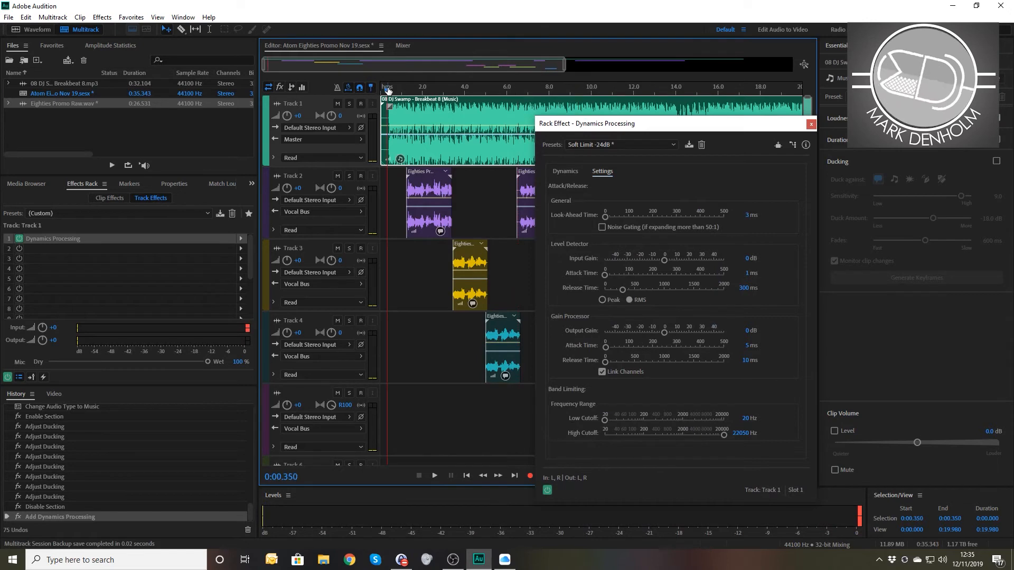
key("space")
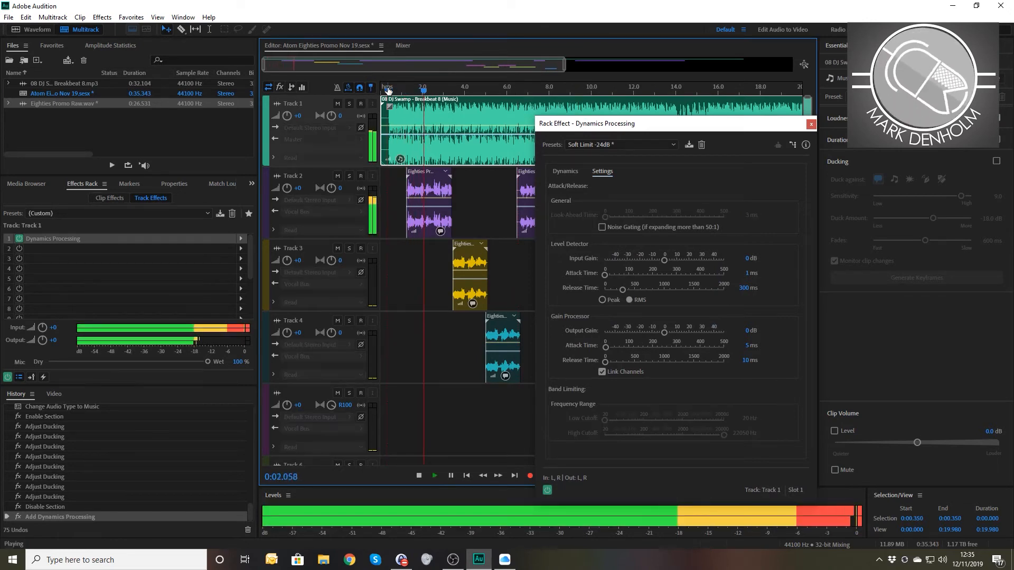
left_click(810, 125)
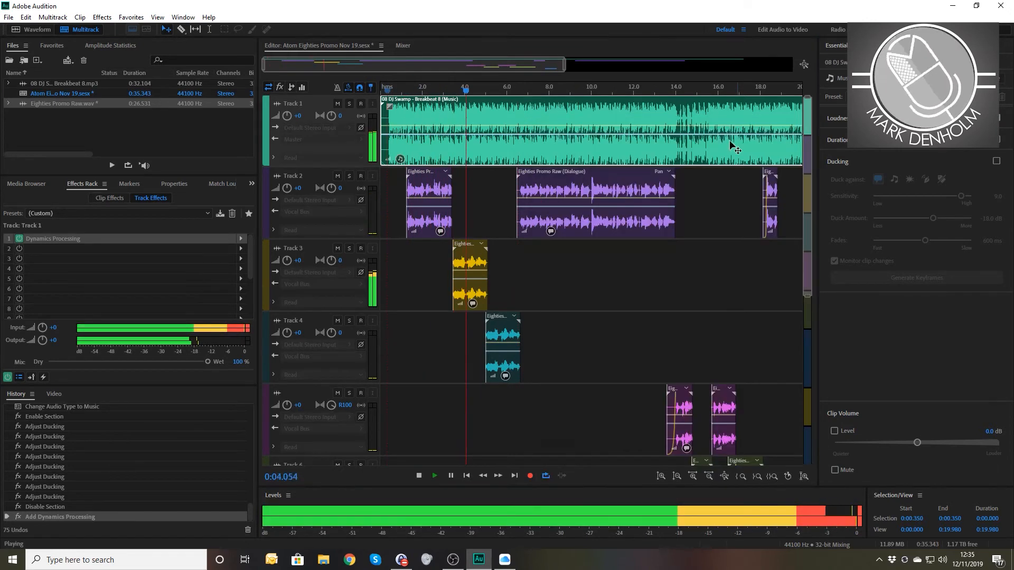
key("space")
- Create a side-chain send from the Vocal Bus to Dynamics Processing (Track 1 - Slot 1)
scroll(606, 317, "down", 3)
scroll(597, 316, "down", 2)
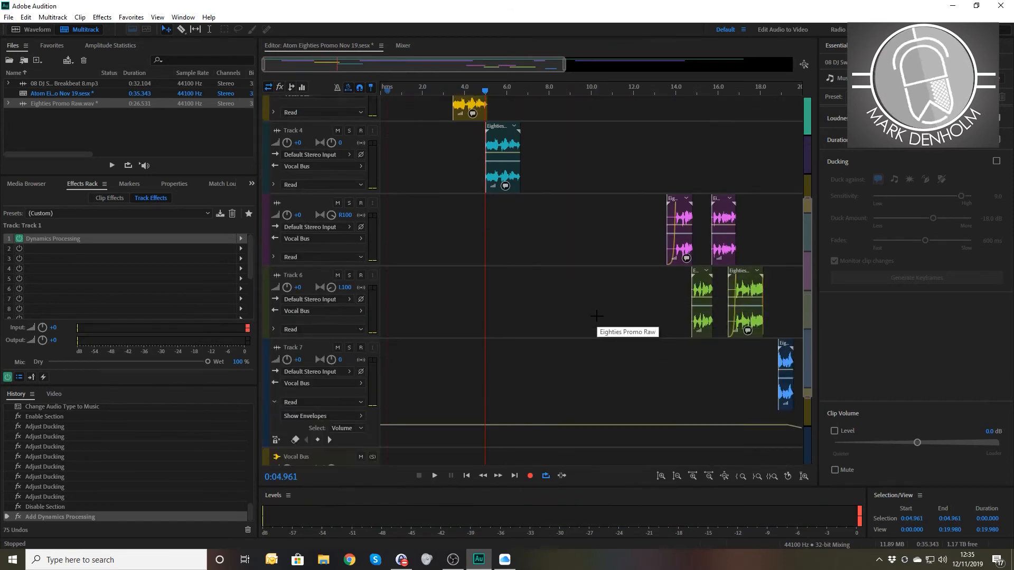
scroll(539, 338, "down", 2)
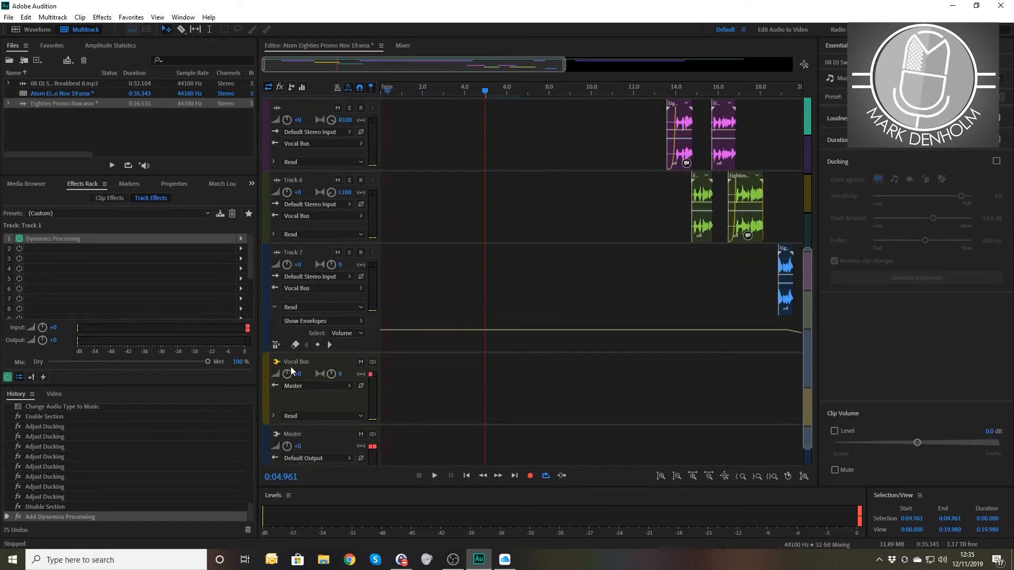
left_click(289, 362)
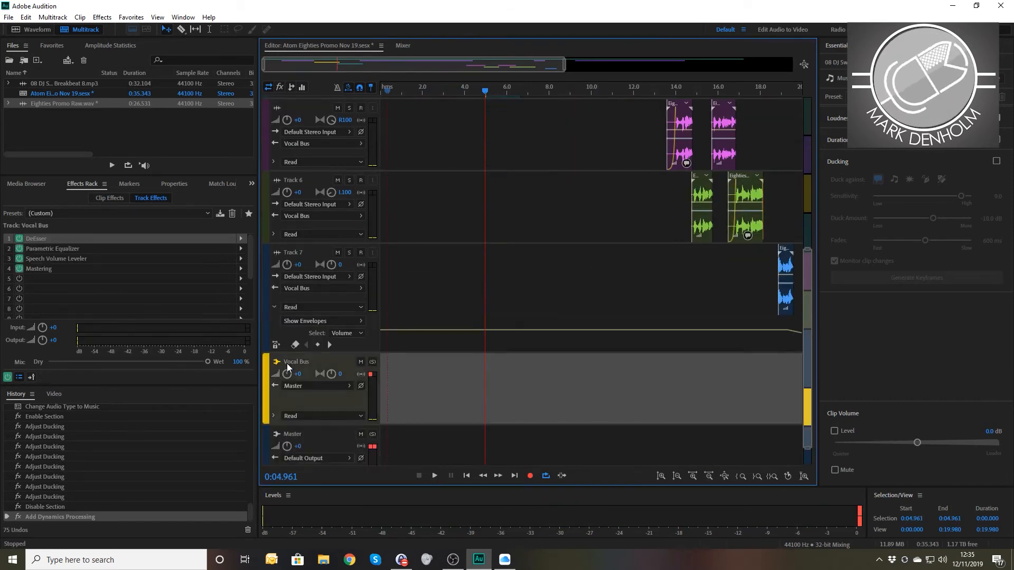
left_click(290, 87)
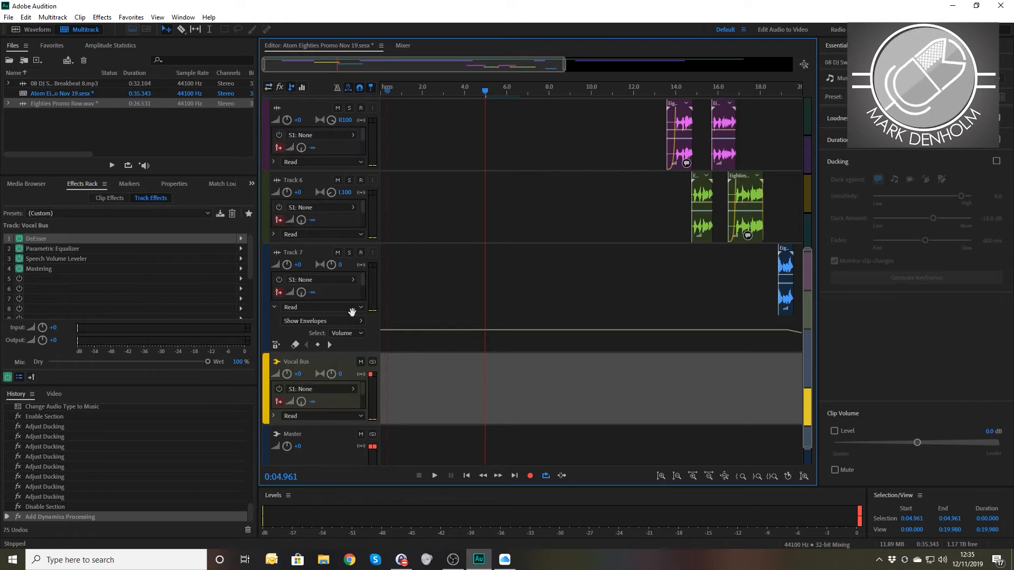
left_click(351, 388)
mouse_move(400, 427)
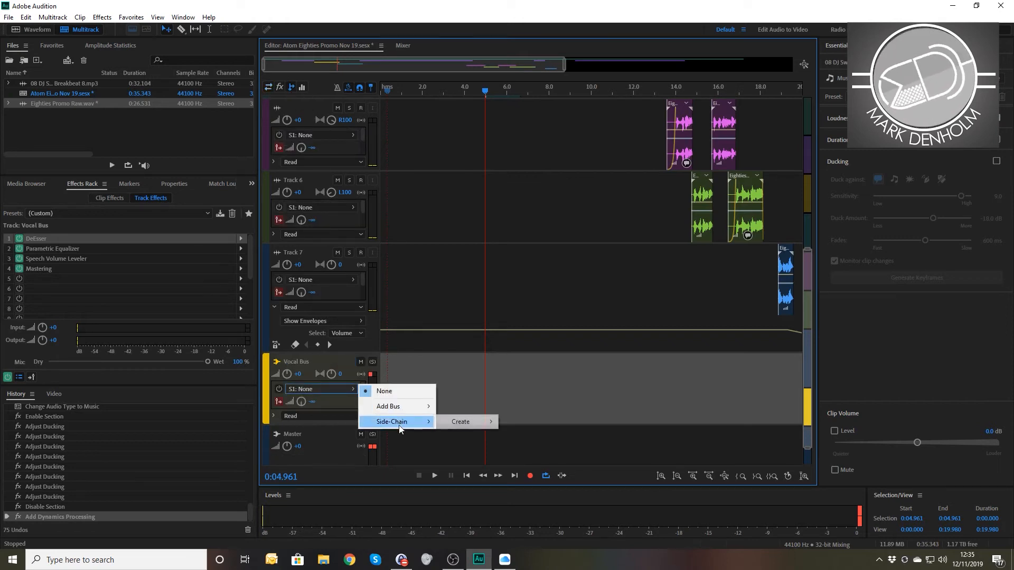
mouse_move(458, 422)
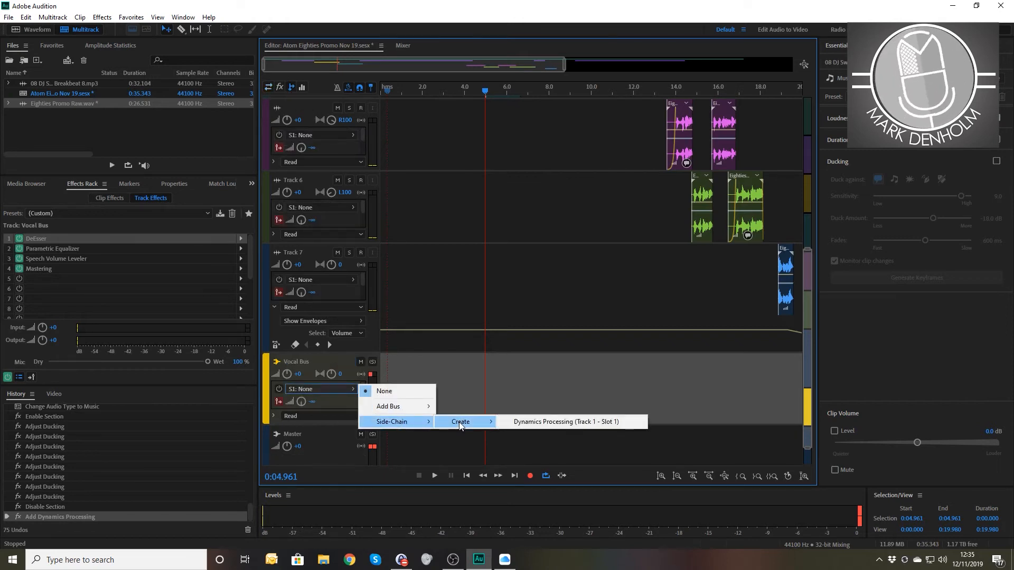
left_click(532, 426)
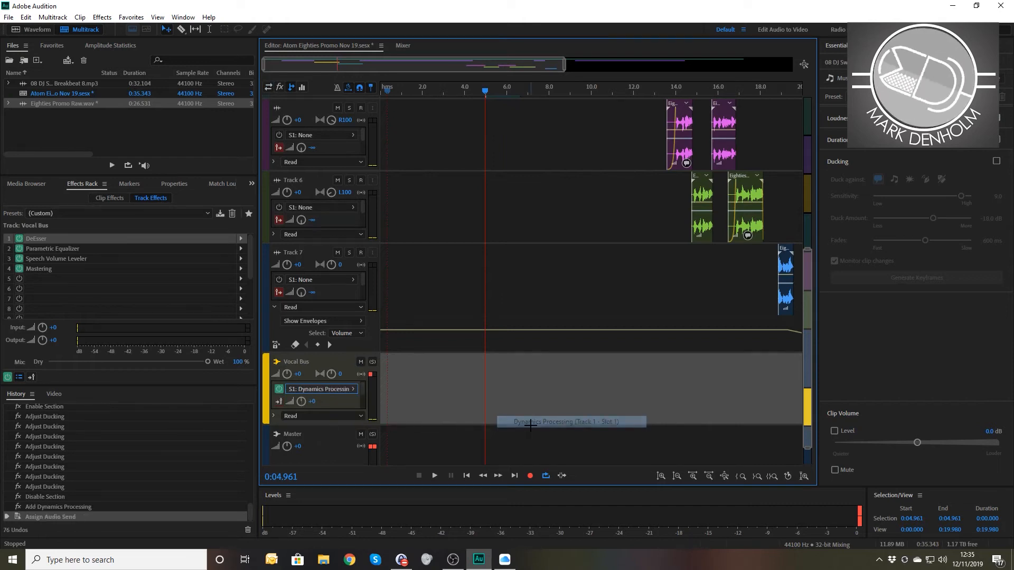
- Play the opening twice from 0.100 seconds to check the music beneath the vocals with the side-chain send
left_click(526, 193)
scroll(533, 199, "up", 5)
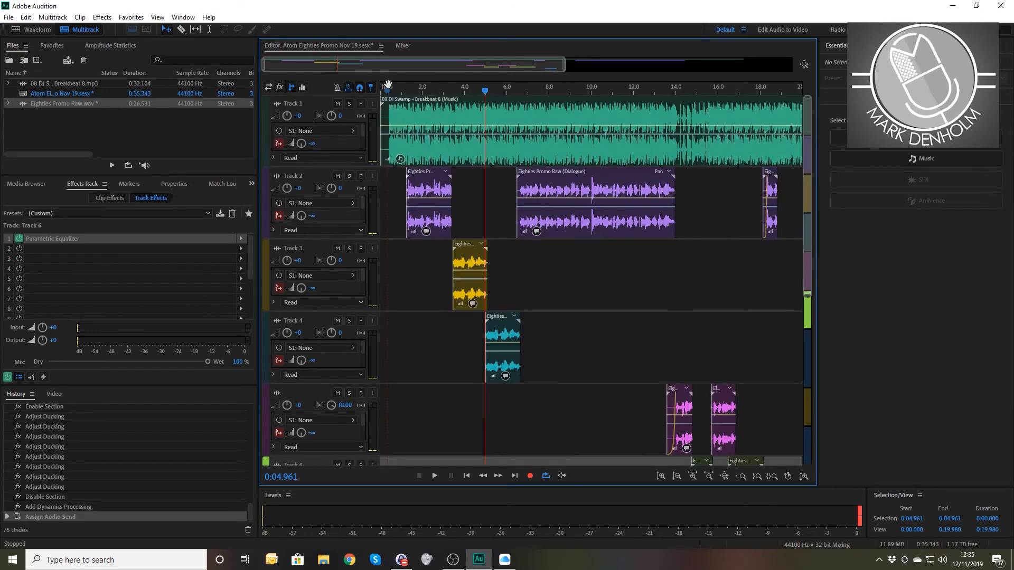
left_click(383, 88)
key("space")
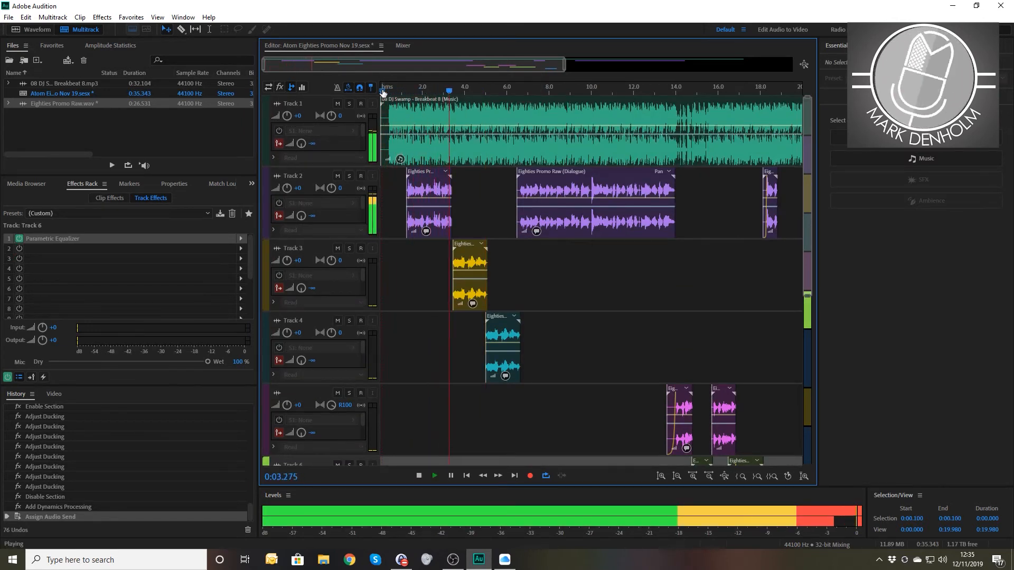
left_click(383, 91)
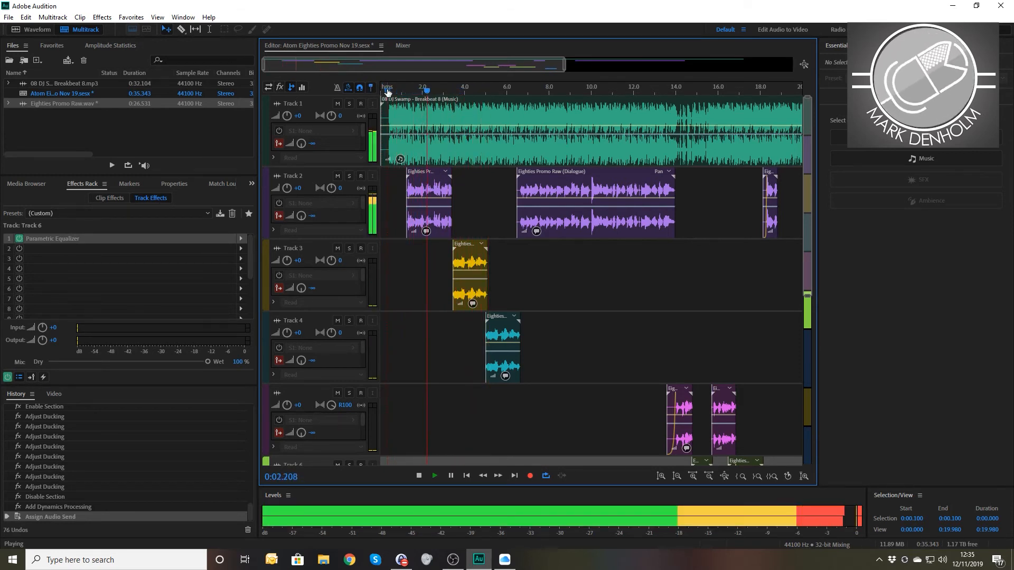
key("space")
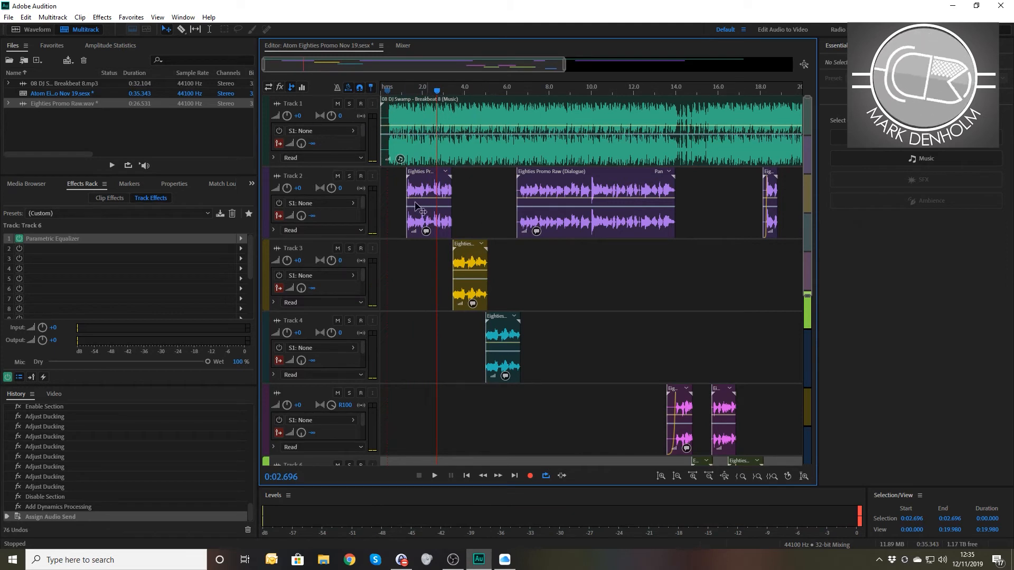
- Mute all the vocal tracks from Track 2 to Track 7, leaving only the music track active
left_click(338, 177)
left_click(338, 249)
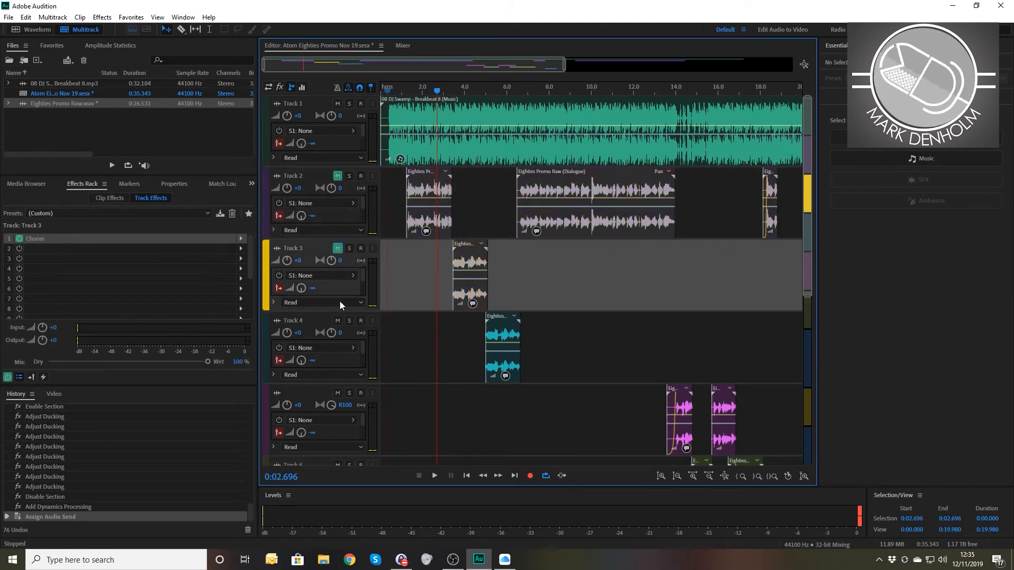
left_click(337, 320)
left_click(338, 393)
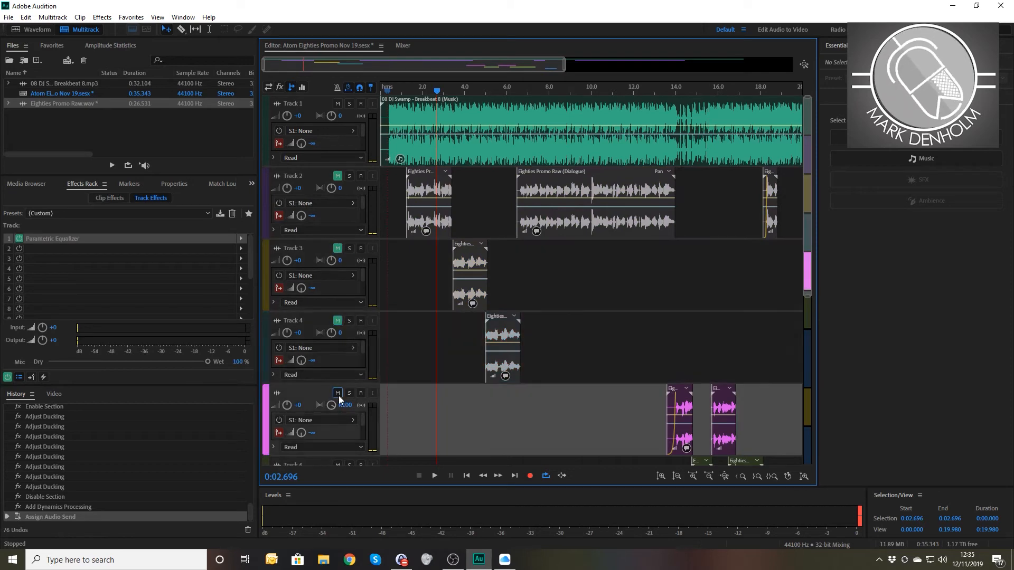
scroll(339, 397, "down", 2)
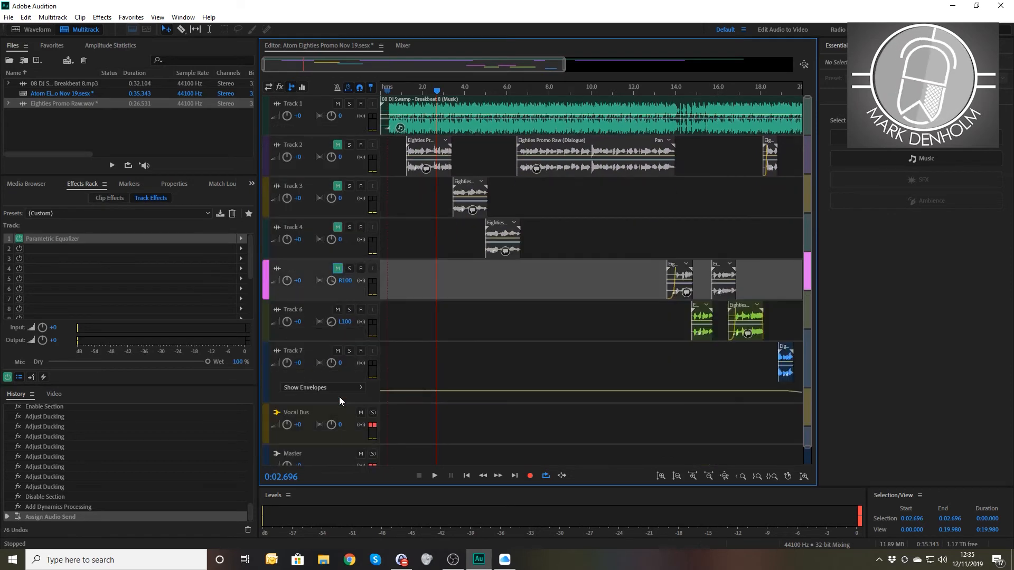
left_click(338, 350)
left_click(342, 312)
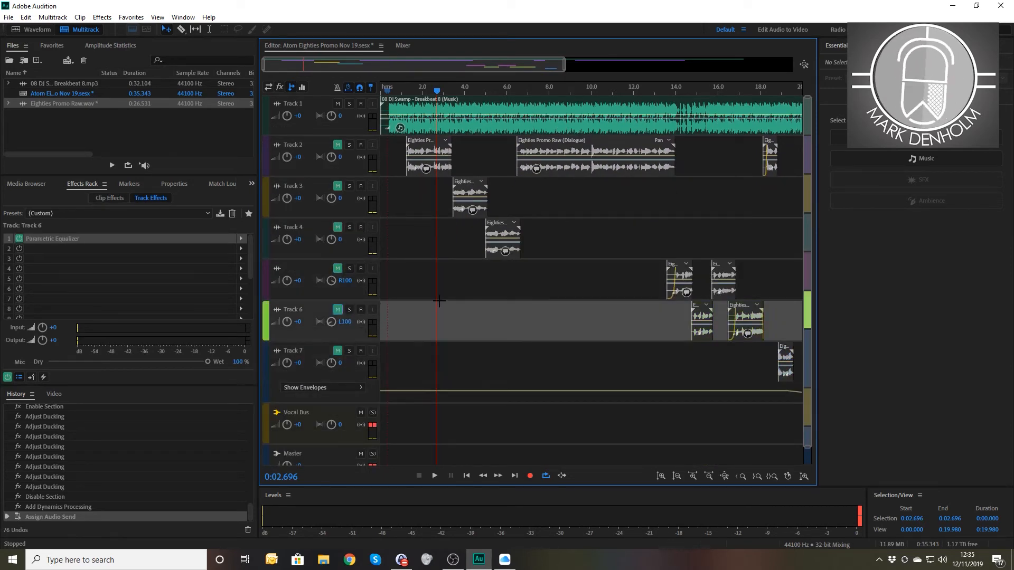
- Mix down the entire session to a new file with only the music audible
left_click(538, 298)
left_click(572, 231)
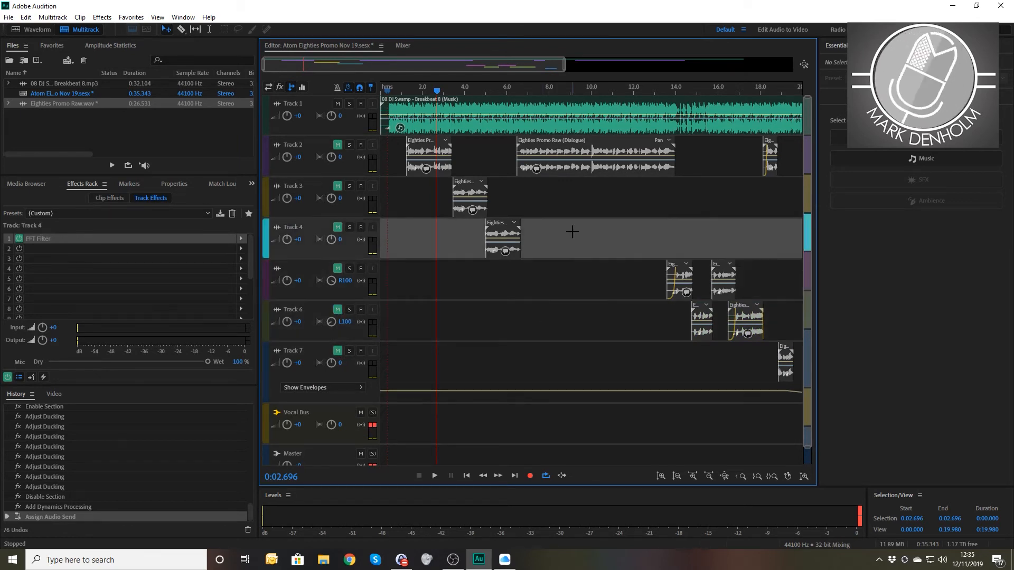
right_click(564, 233)
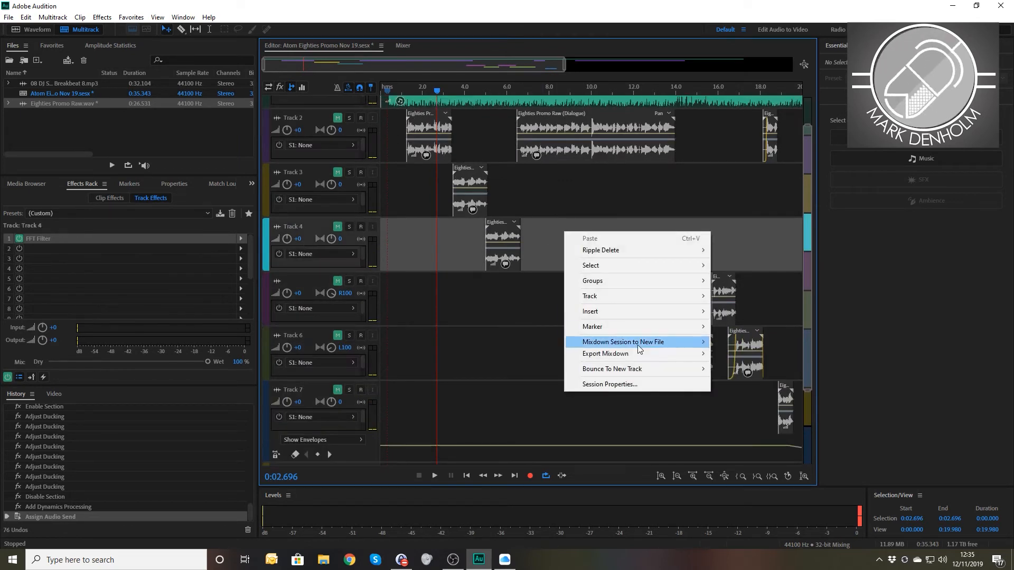
mouse_move(634, 343)
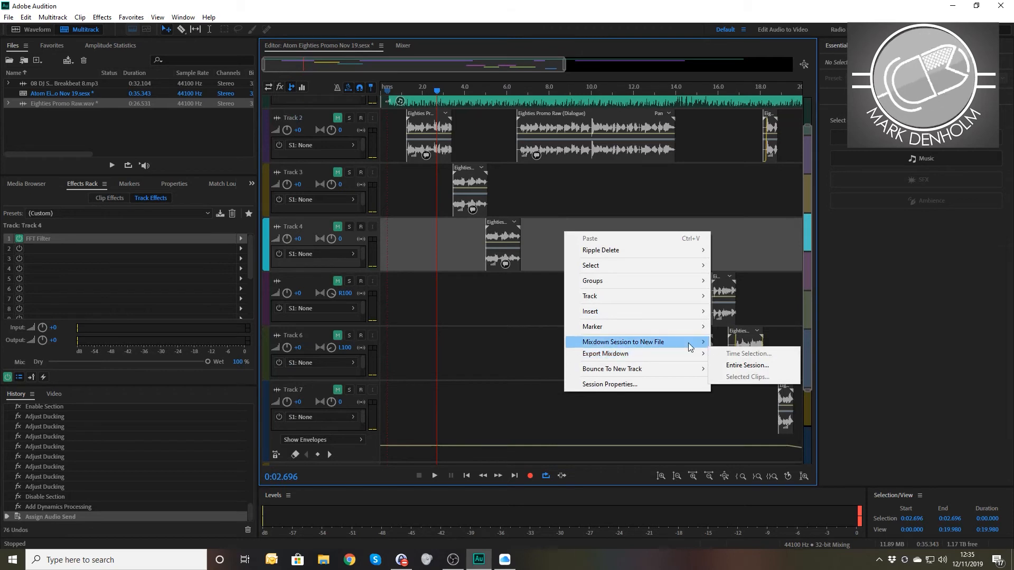
left_click(745, 354)
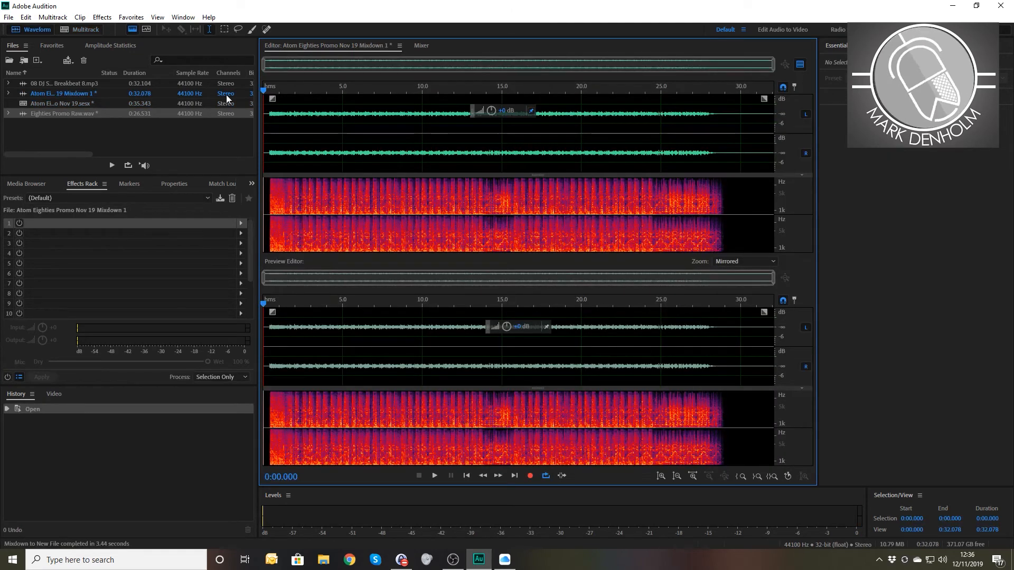
- Return to the multitrack session and unmute all the vocal tracks from Track 2 to Track 7
left_click(83, 30)
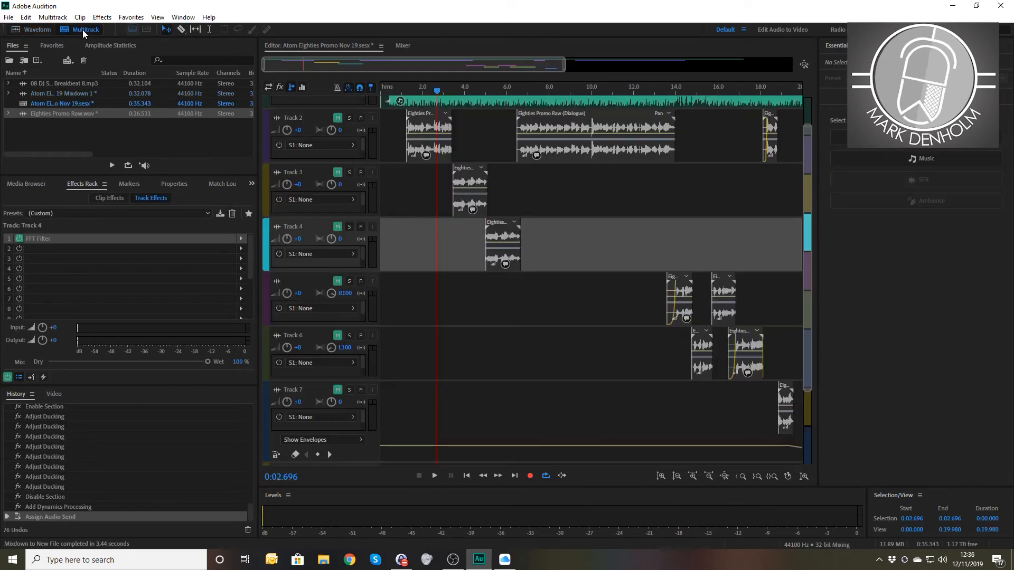
left_click(338, 117)
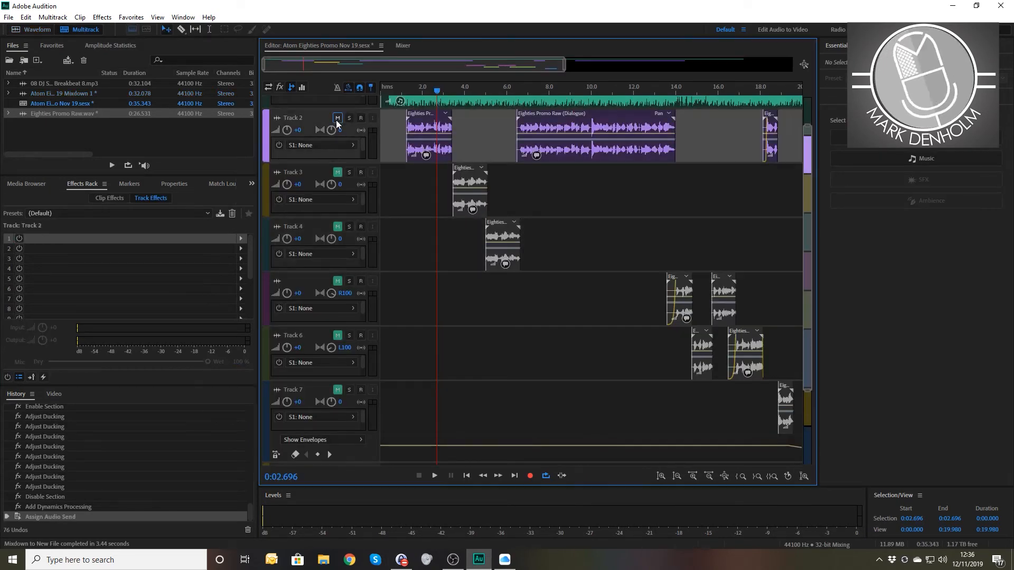
left_click(337, 172)
left_click(342, 231)
left_click(337, 281)
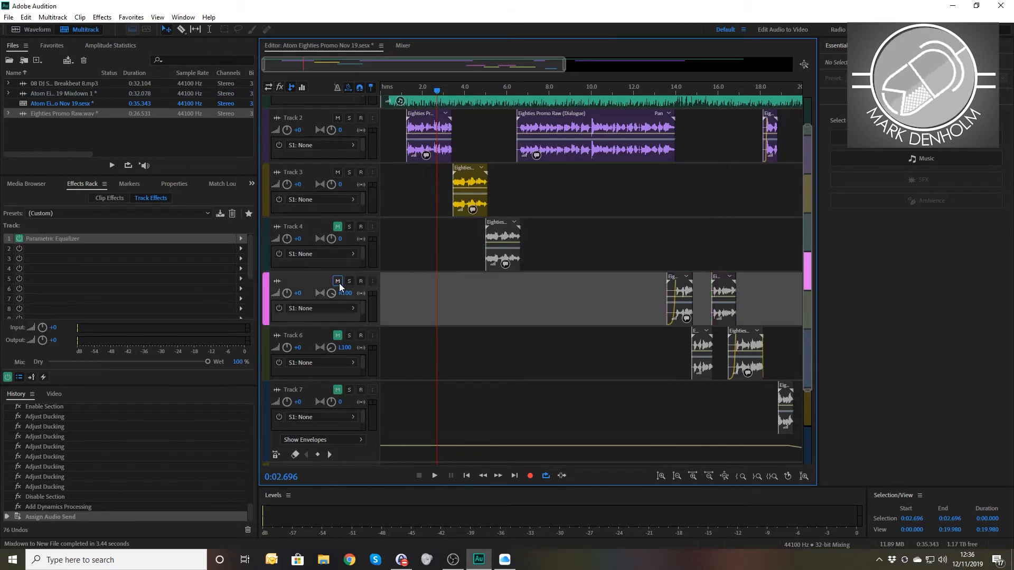
left_click(337, 226)
left_click(337, 335)
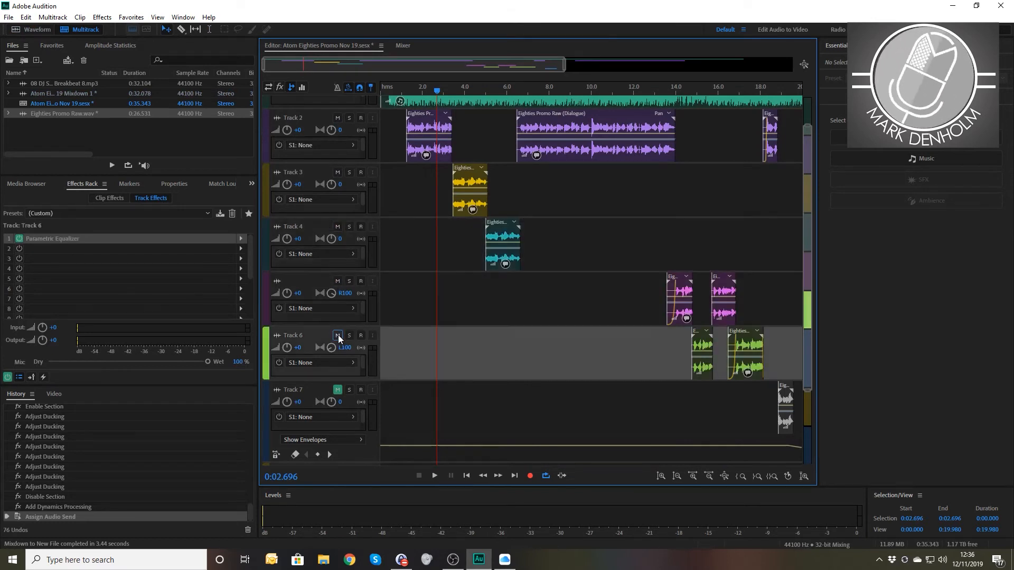
left_click(337, 390)
- Open the settings of Dynamics Processing on Track 1 and set the gain processor's output gain to 10 dB
scroll(489, 315, "up", 1)
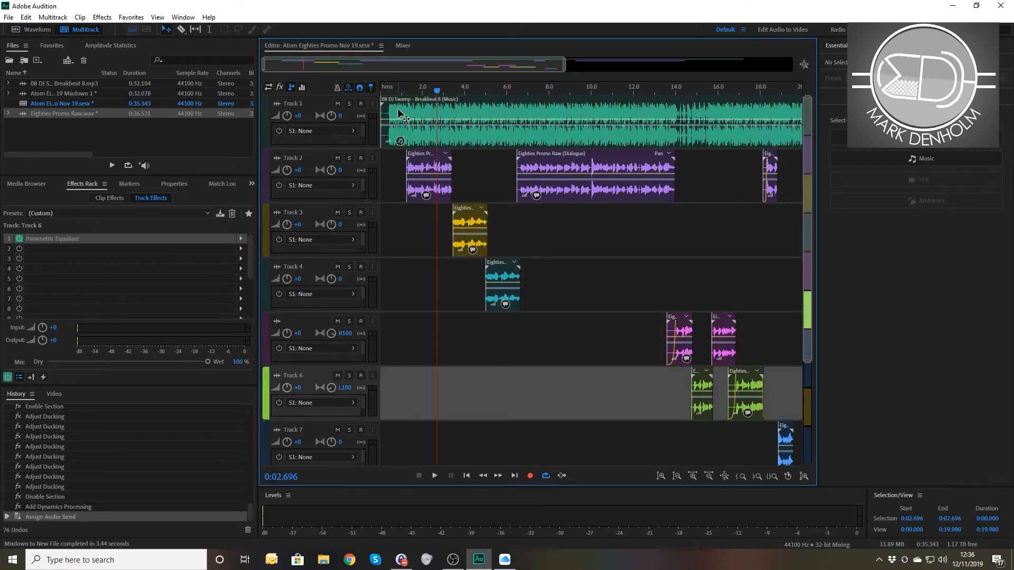
left_click(429, 128)
left_click(71, 239)
double_click(71, 239)
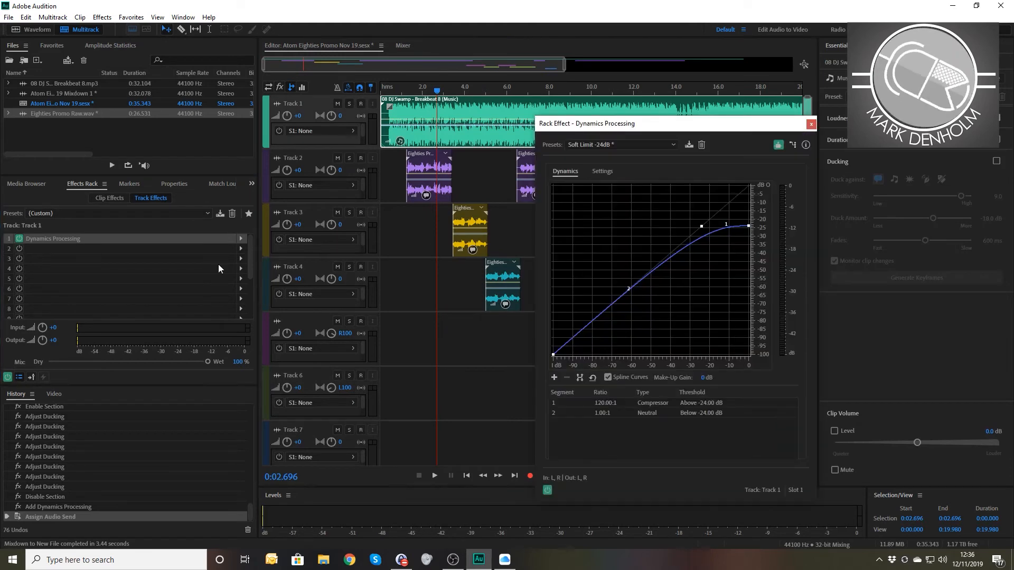
left_click(602, 172)
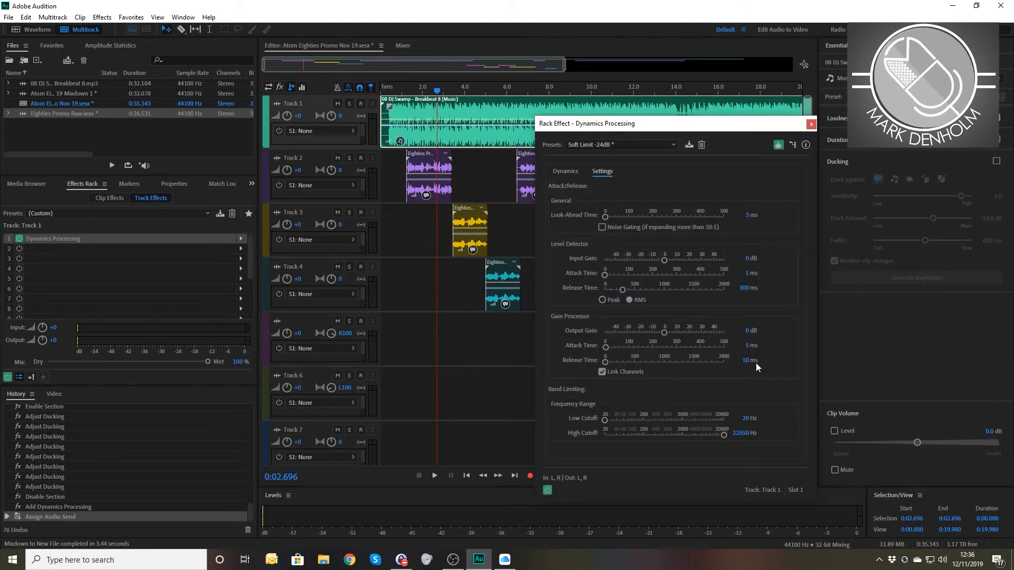
left_click(746, 331)
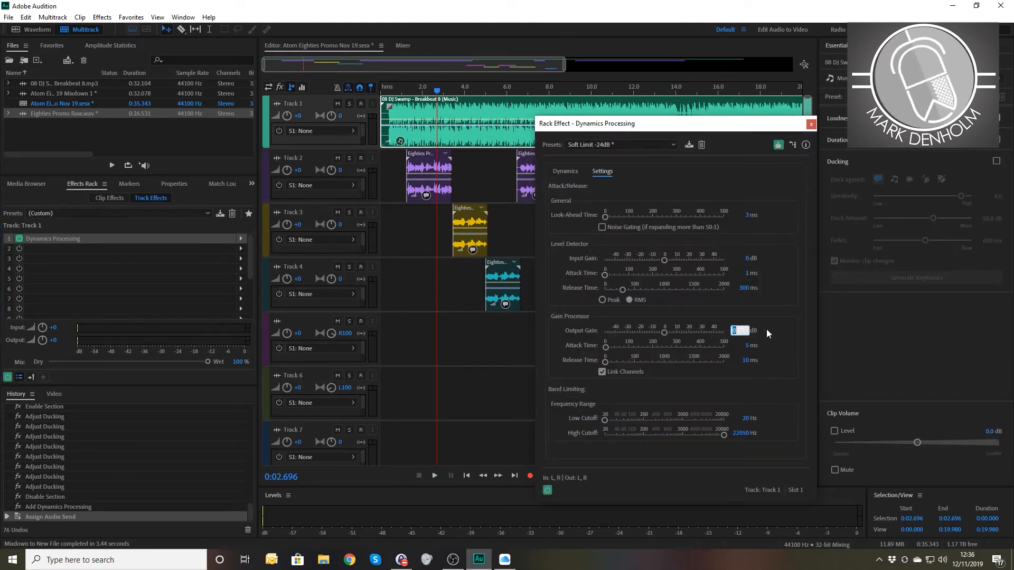
type("10")
key("Return")
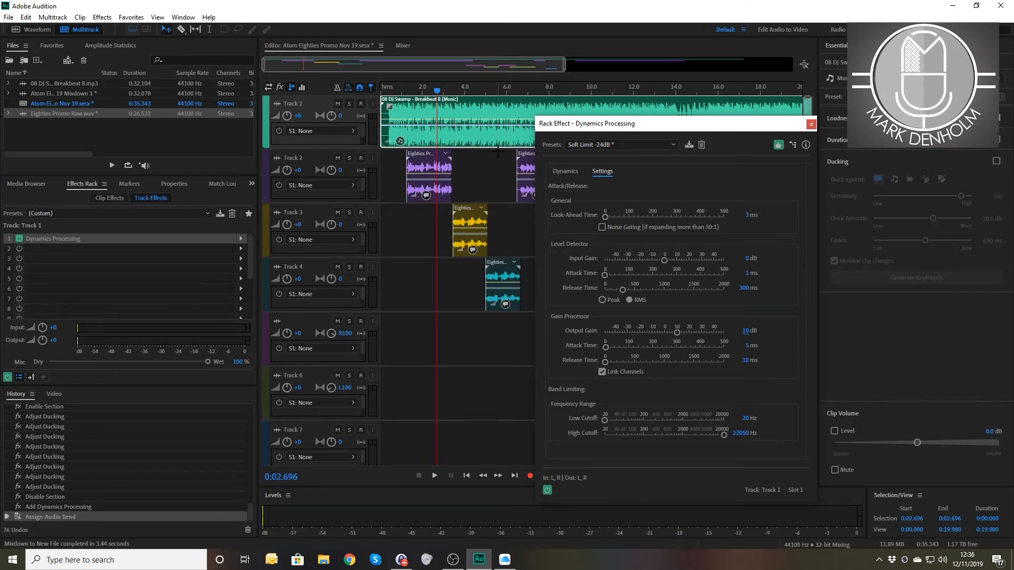
- Play the session from 0.325 seconds and set the gain processor's output gain to 5 dB while listening
left_click(388, 92)
key("space")
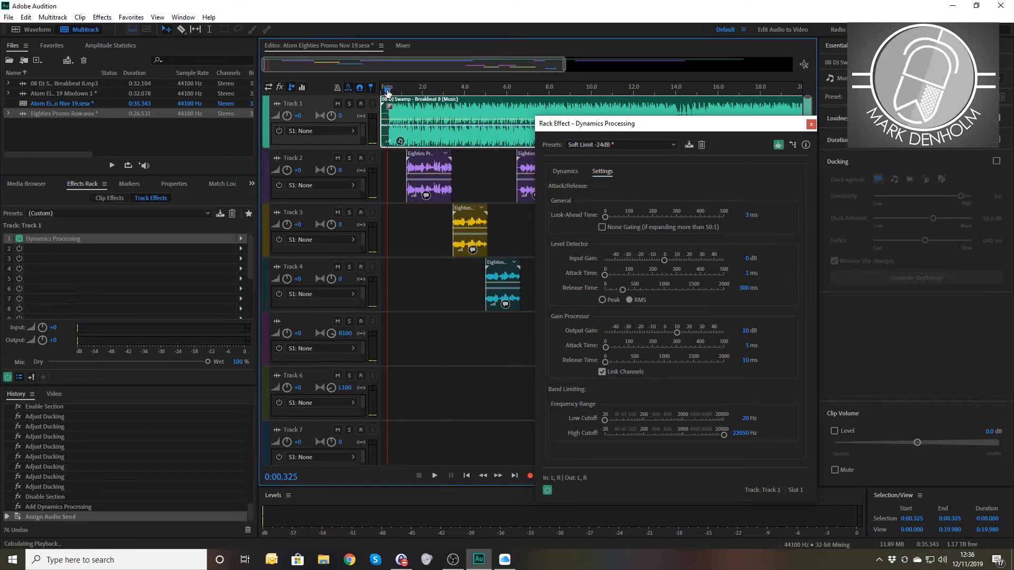
left_click(746, 332)
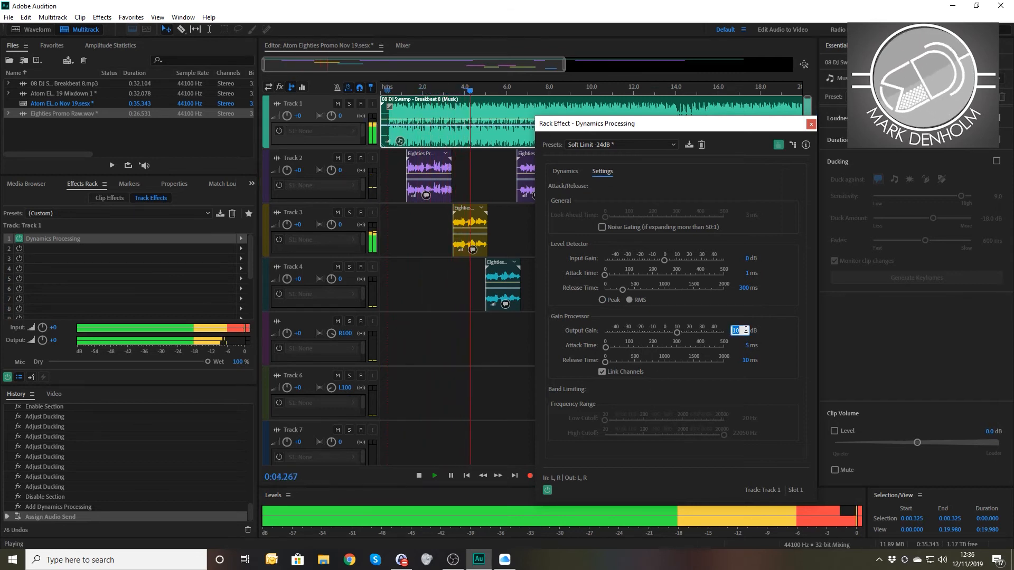
type("5")
key("Return")
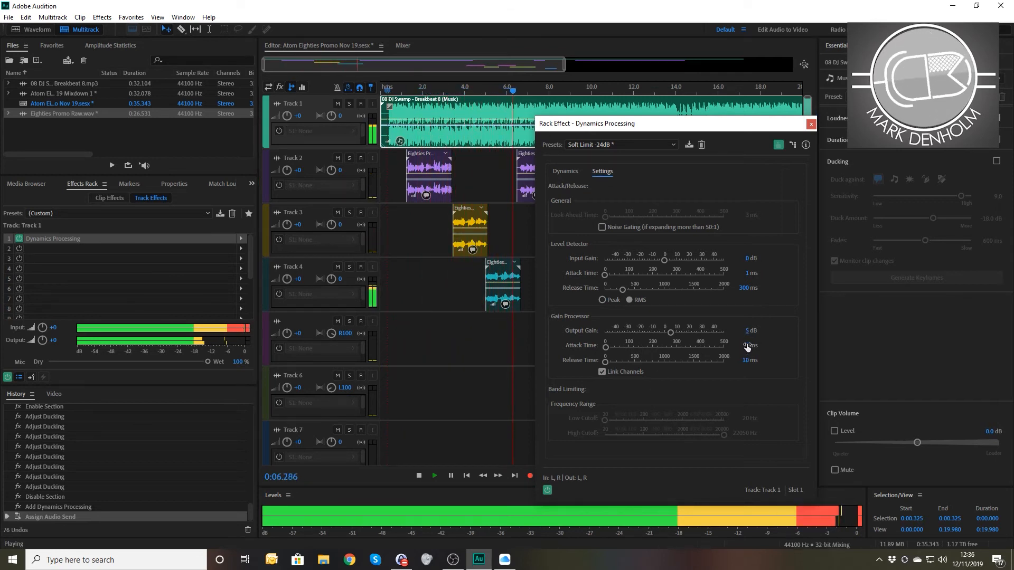
- Set the gain processor's attack time to 1 ms and release time to 200 ms, and close Dynamics Processing
left_click(747, 345)
type("1")
key("Return")
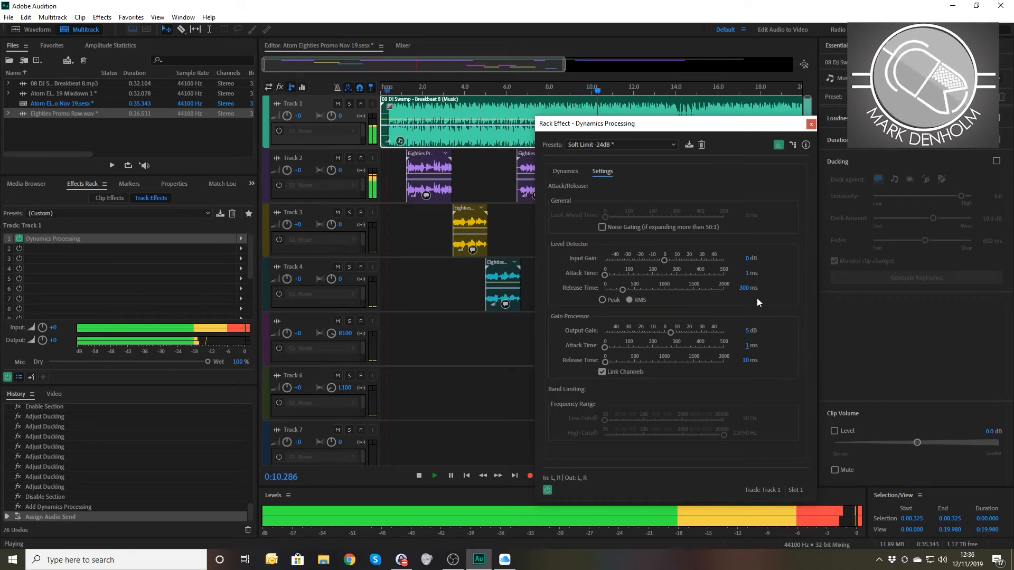
left_click(745, 360)
type("200")
key("Return")
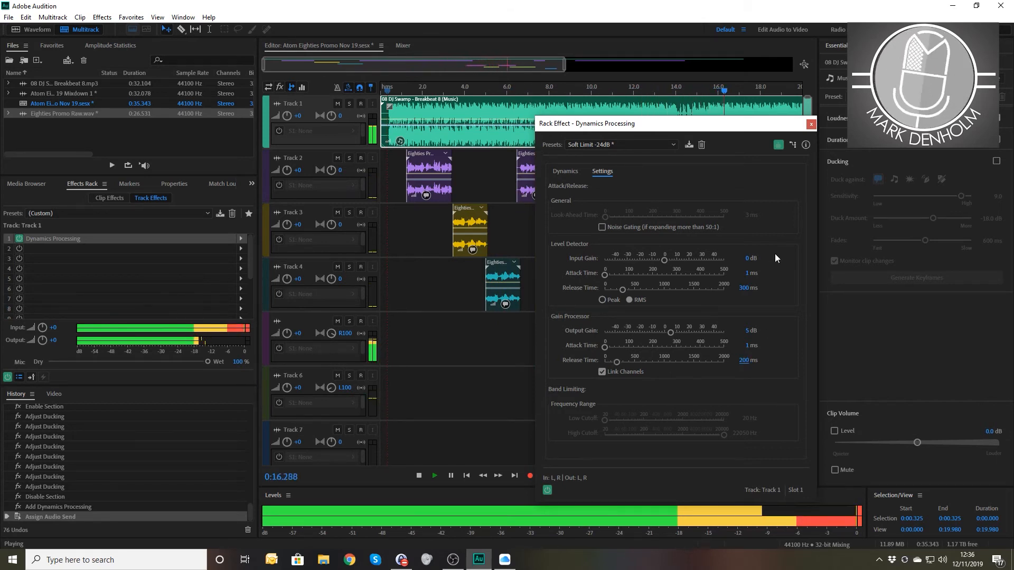
left_click(811, 125)
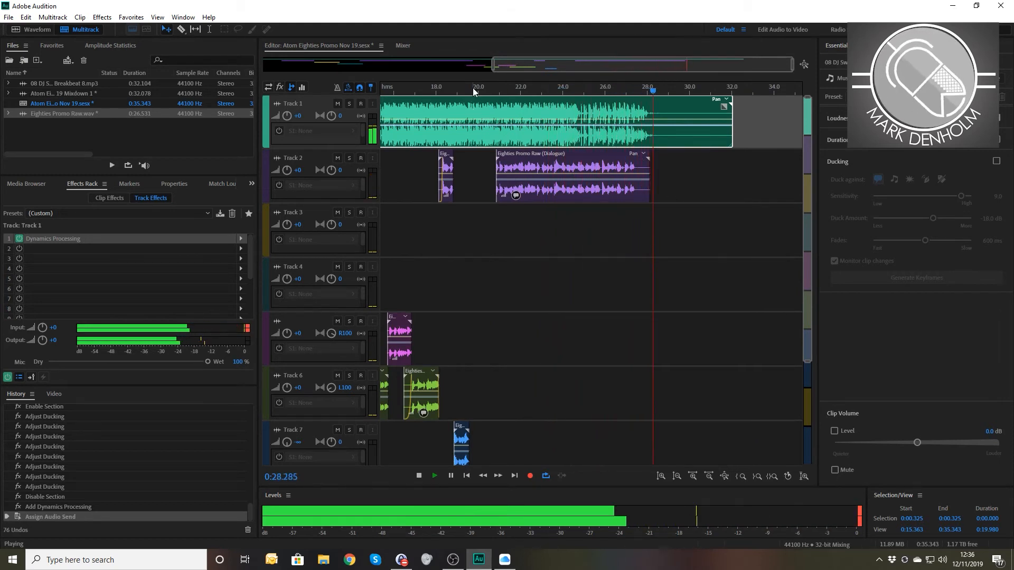
- Stop playback and replay the section from about 18.8 seconds to check the gap before the last vocal
key("space")
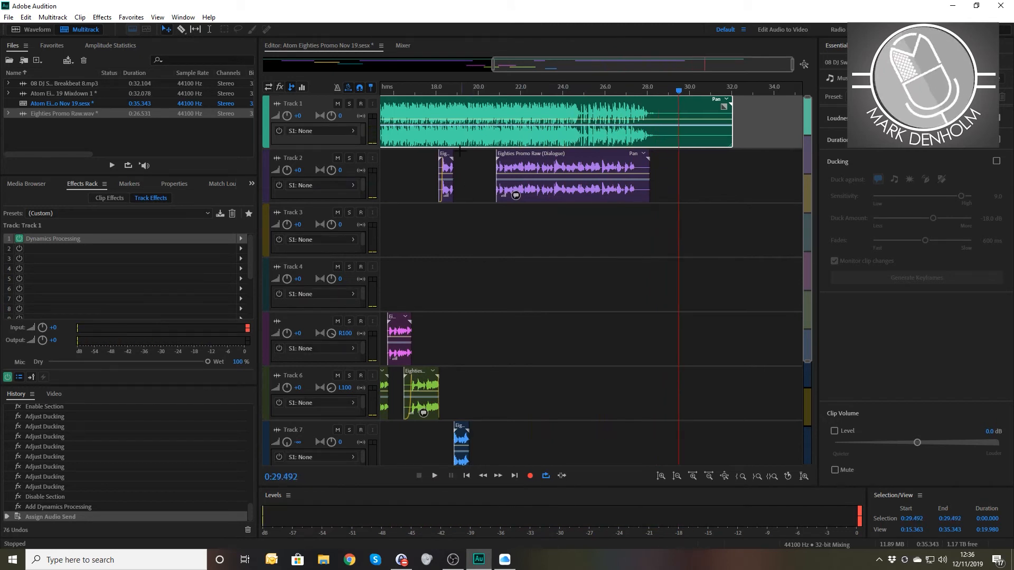
left_click_drag(473, 90, 453, 94)
key("space")
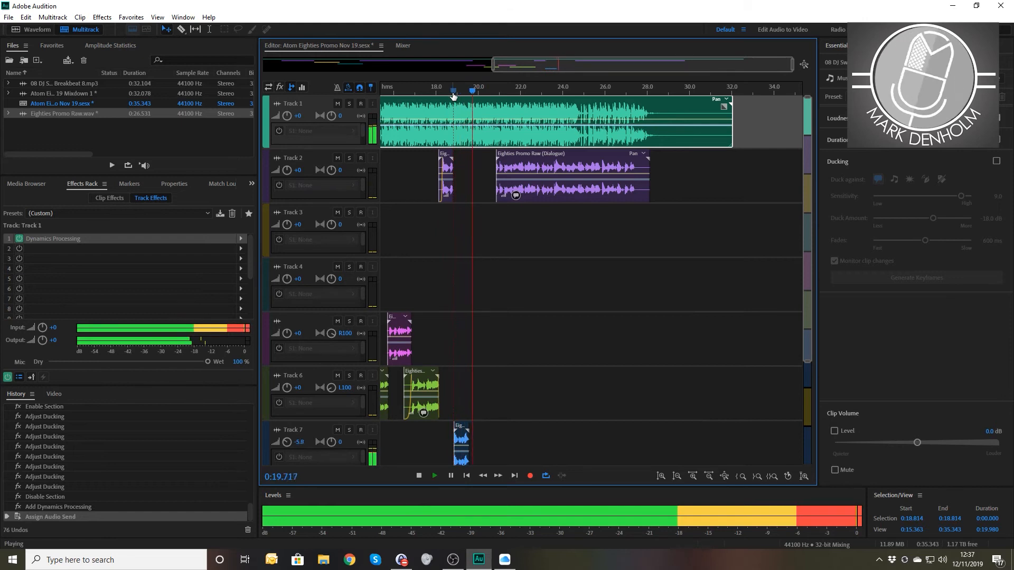
key("space")
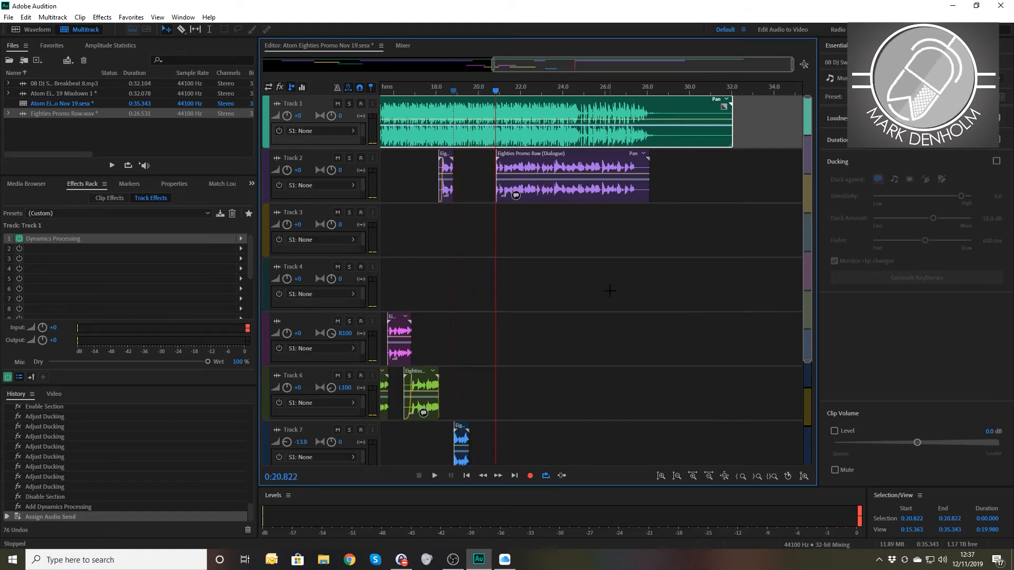
- Add a new audio track directly below Track 7
scroll(607, 292, "down", 4)
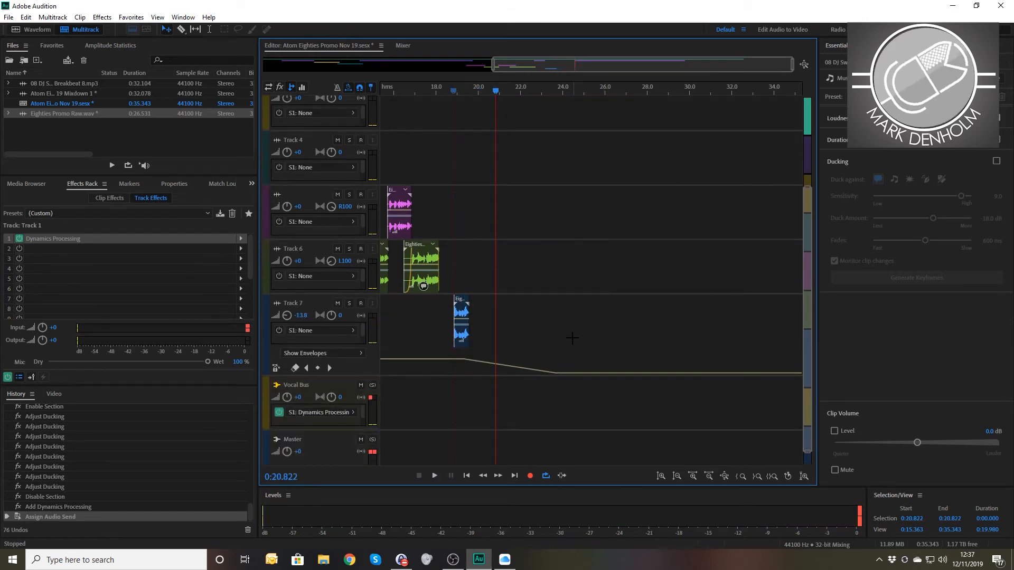
left_click(570, 335)
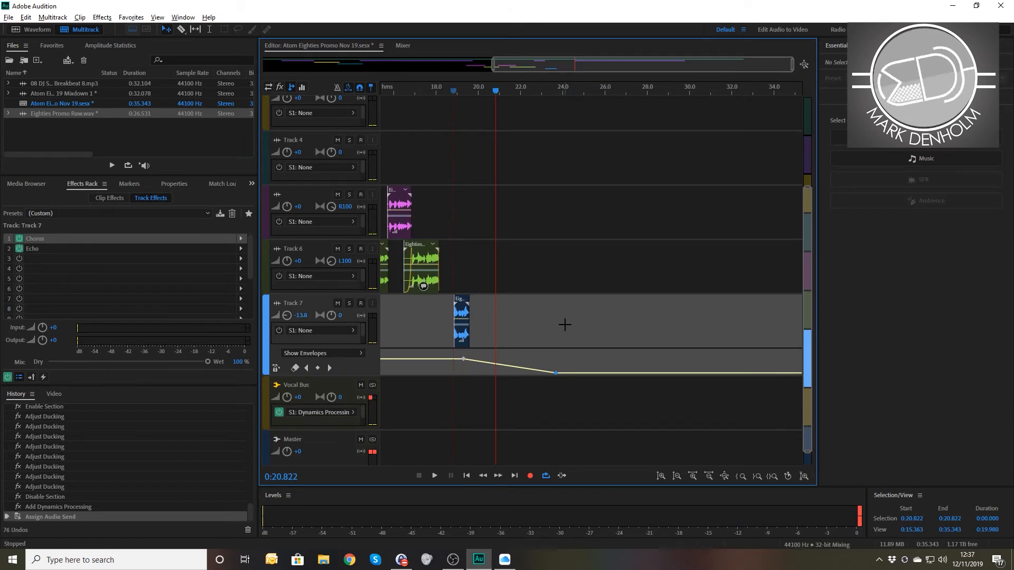
key("alt+a")
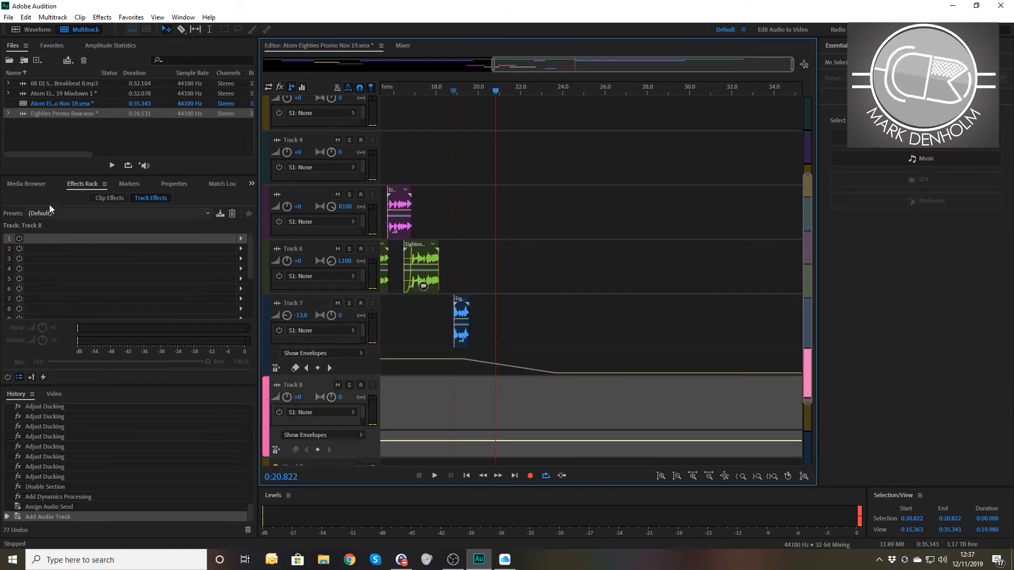
- Browse the media folders to FX Toolkit 1 and audition Tracks 1, 3 and 4 for a suitable sound effect
left_click(30, 184)
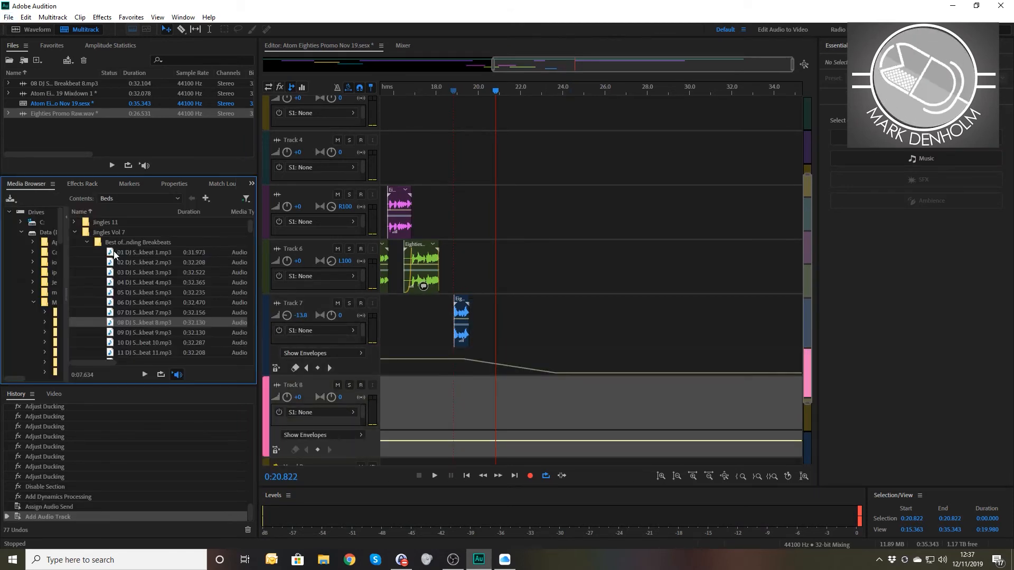
left_click(85, 242)
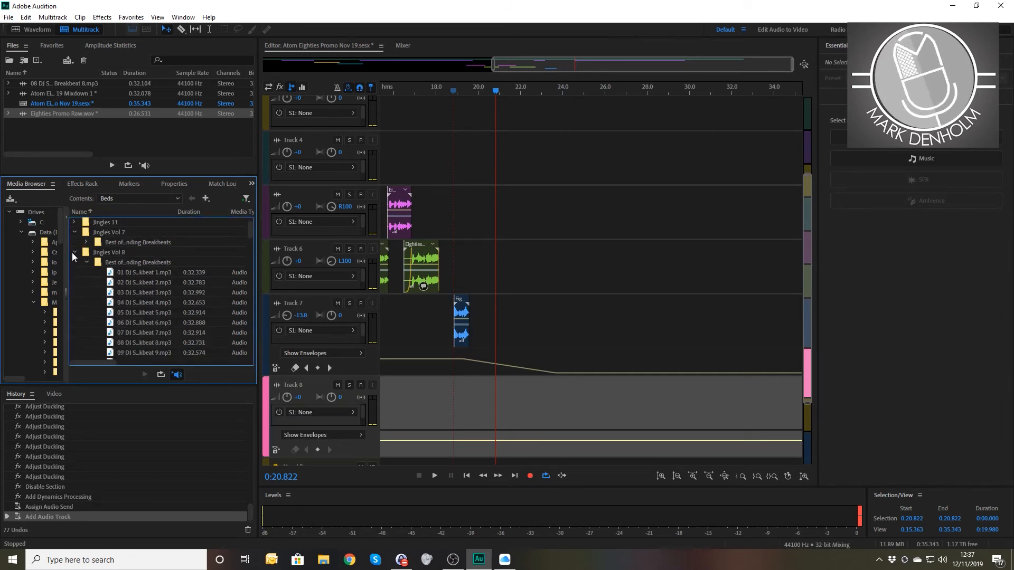
left_click(74, 253)
left_click(75, 255)
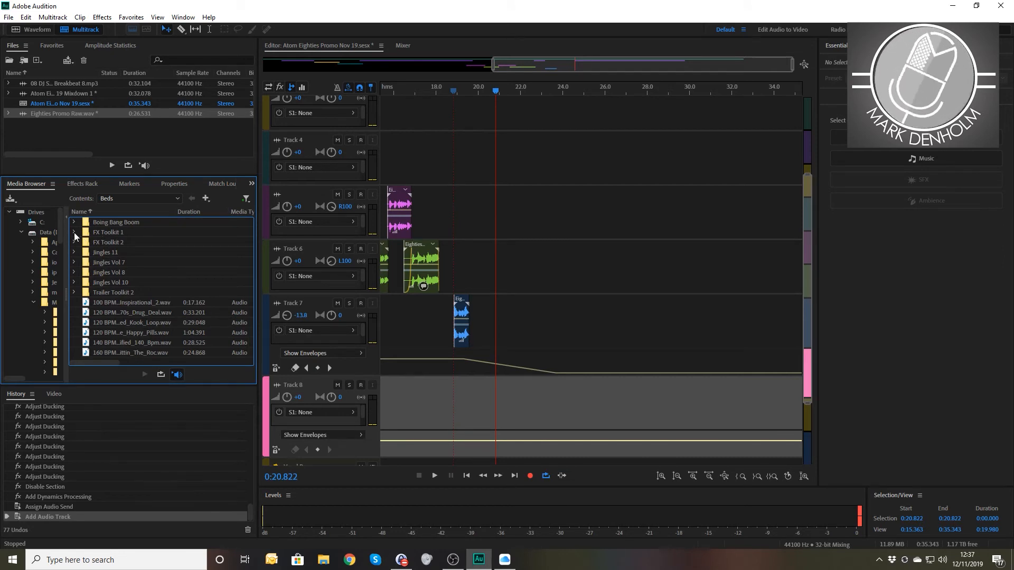
left_click(75, 233)
left_click(109, 241)
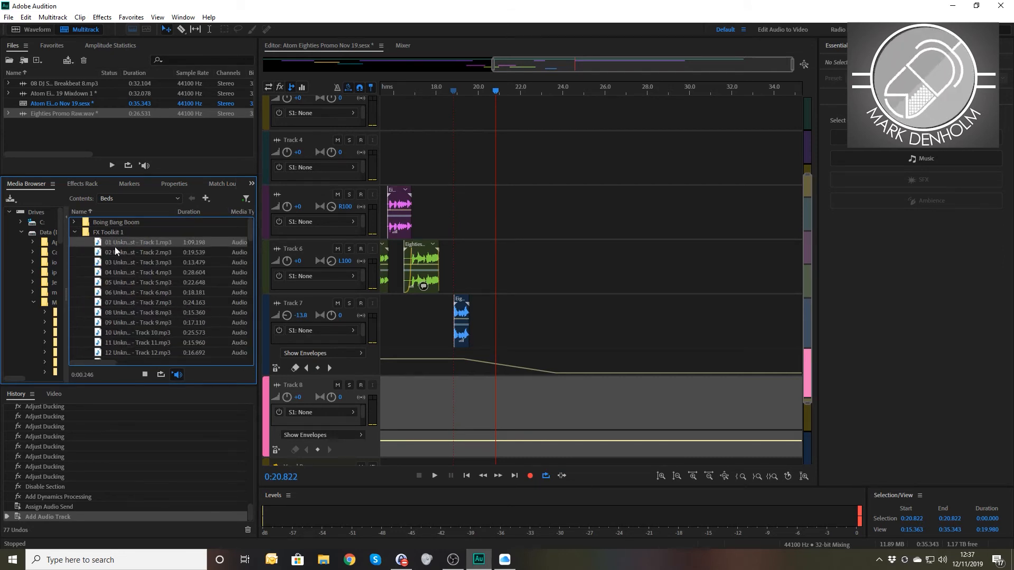
left_click(131, 261)
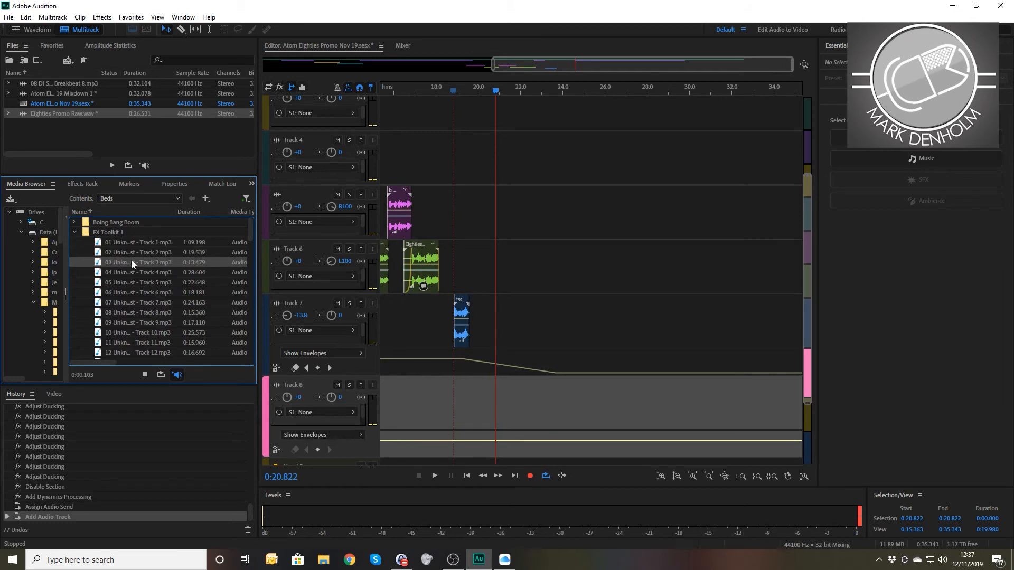
left_click(134, 272)
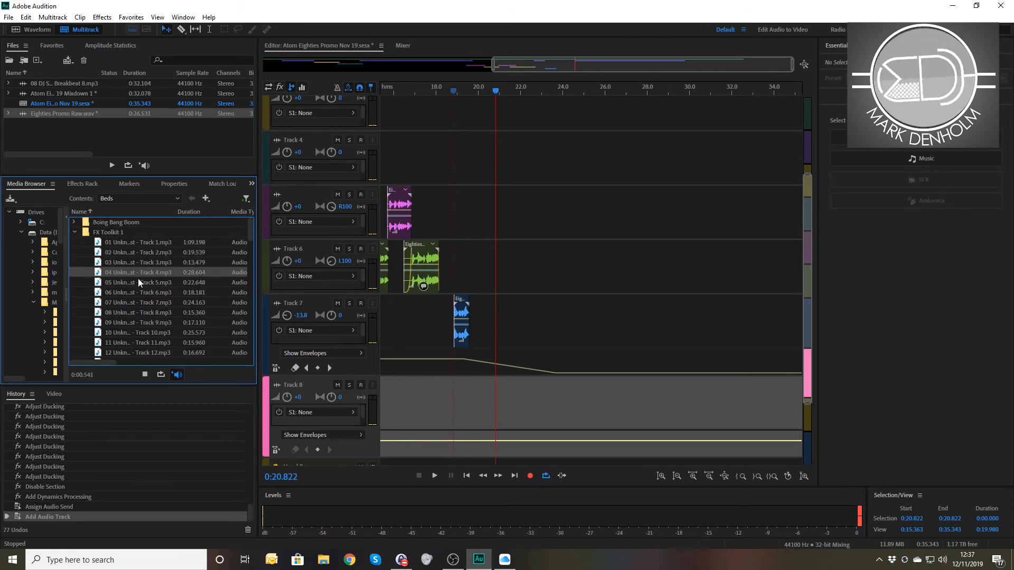
- Place the FX Toolkit 1 Track 4 effect on Track 8 from about 17.6 seconds and cut off everything after 20.822 seconds
left_click_drag(137, 272, 465, 402)
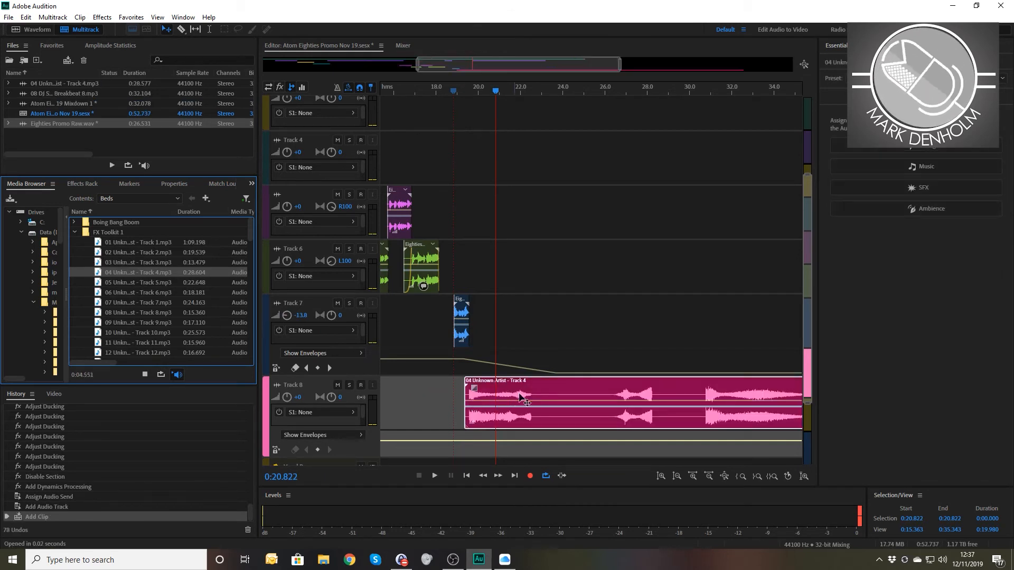
left_click_drag(552, 396, 517, 397)
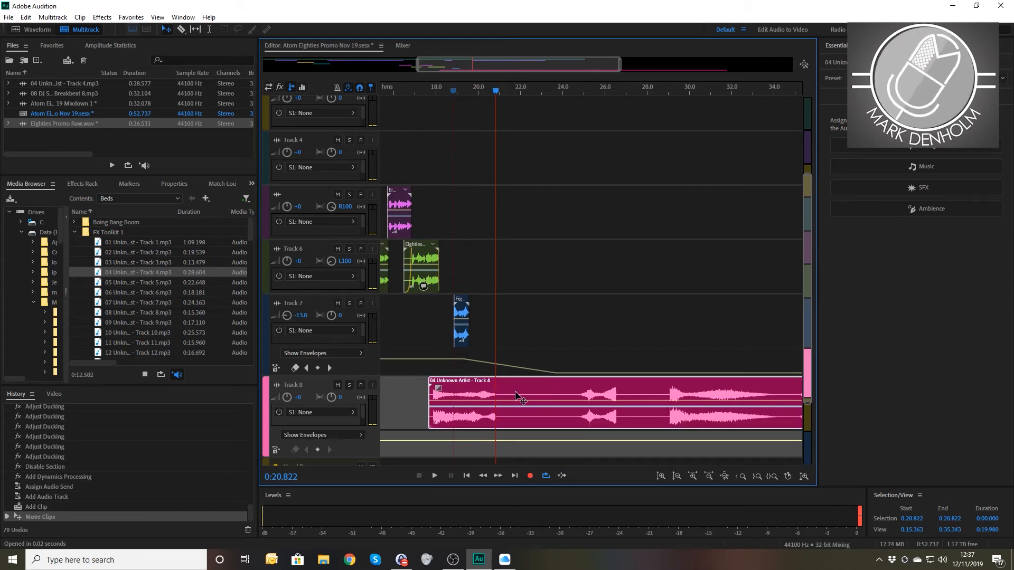
key("ctrl+k")
left_click(515, 392)
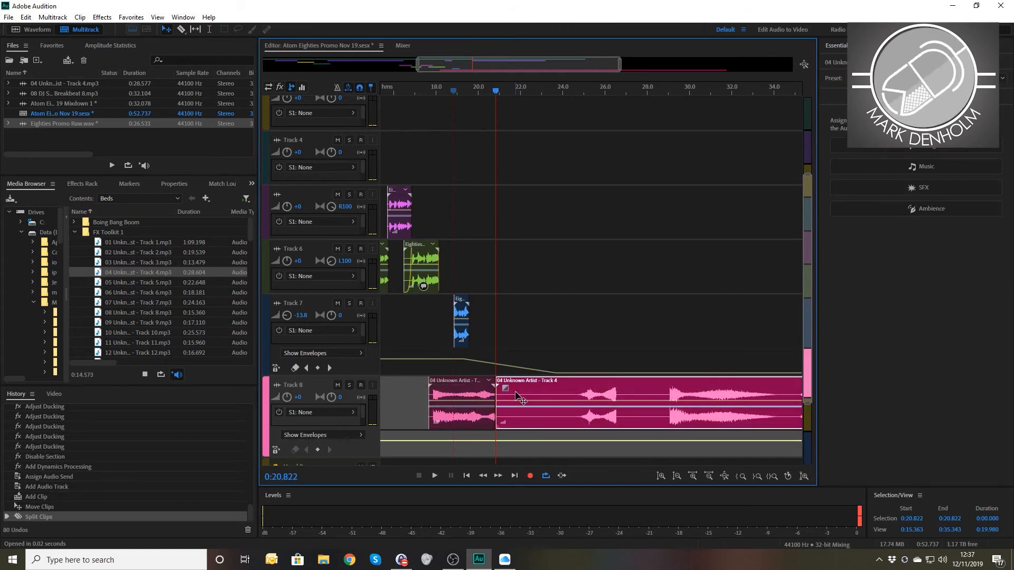
key("Delete")
- Play the session from 15.738 seconds to check how the effect on Track 8 sits with the vocals
left_click(388, 93)
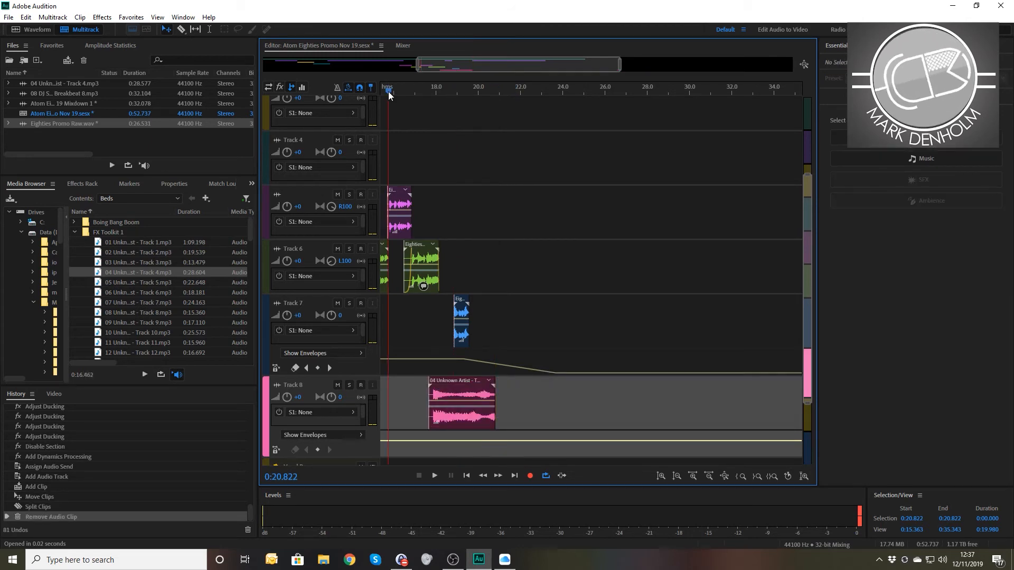
key("space")
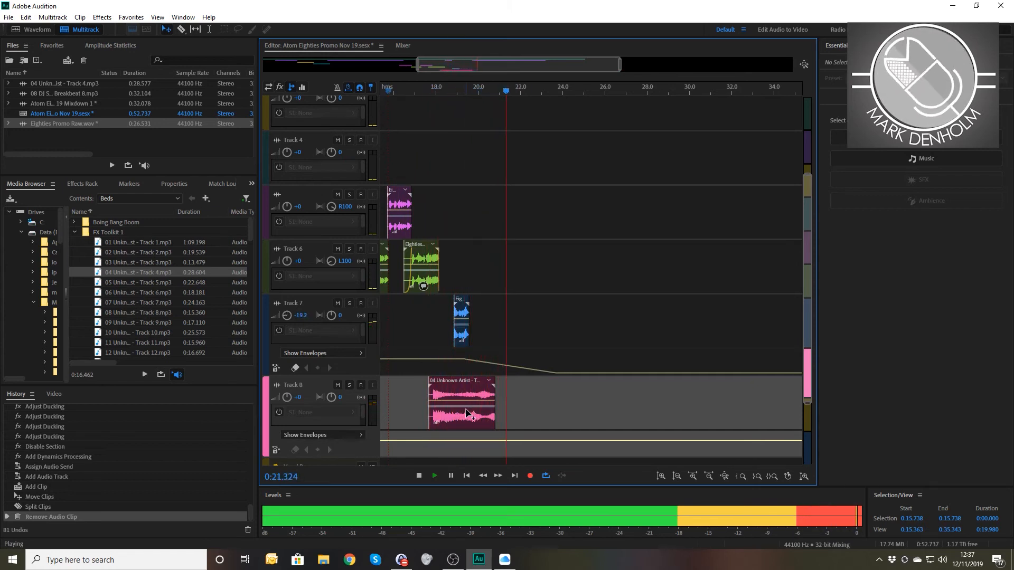
key("space")
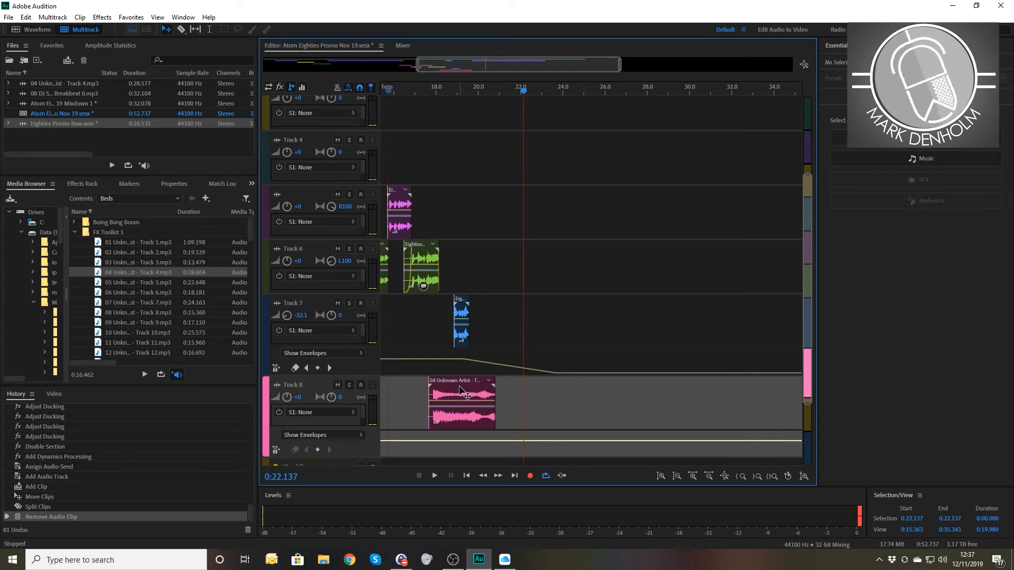
- Move the effect clip on Track 8 to start level with the Track 7 clip, and place the playhead at 20.814 seconds
left_click_drag(467, 395, 492, 395)
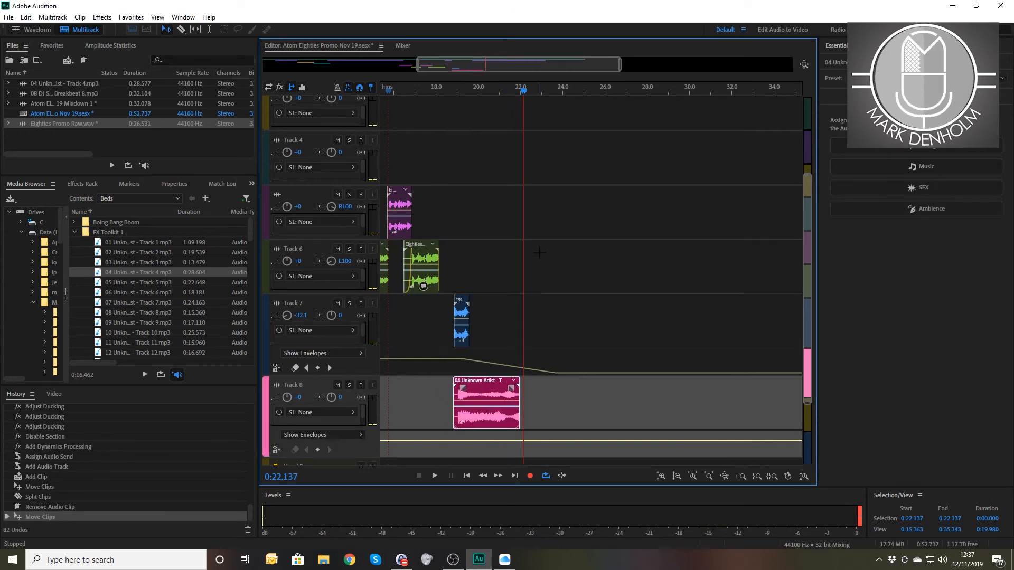
scroll(534, 238, "up", 3)
left_click(493, 88)
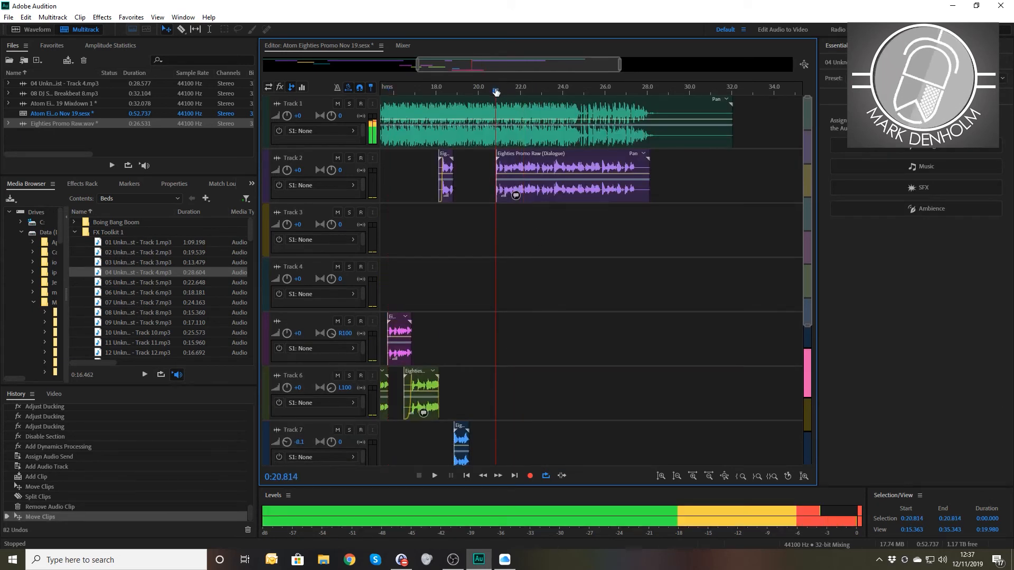
- Play the session from 18.063 seconds to check the sound effect against the vocals
scroll(536, 275, "down", 3)
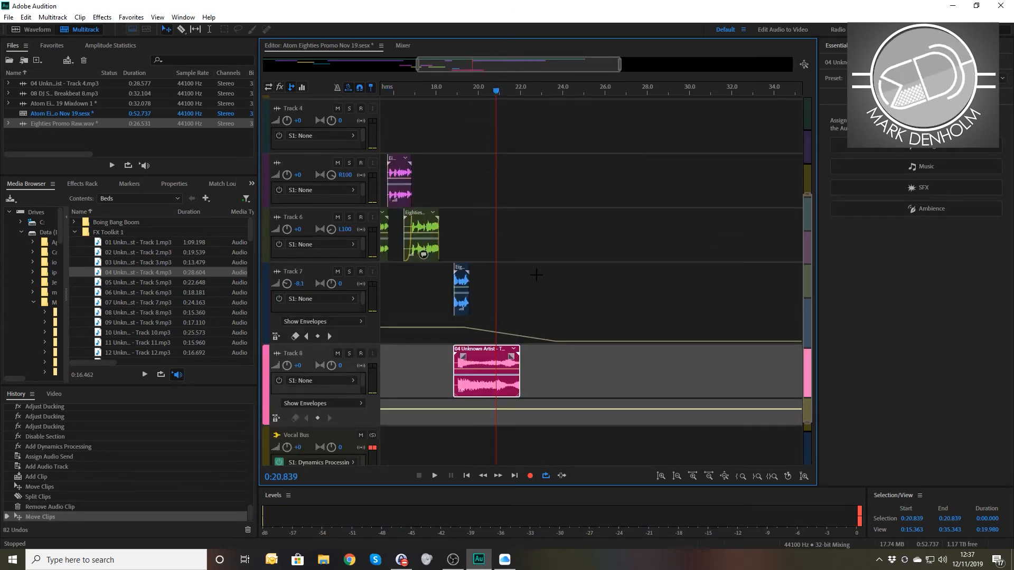
left_click(437, 89)
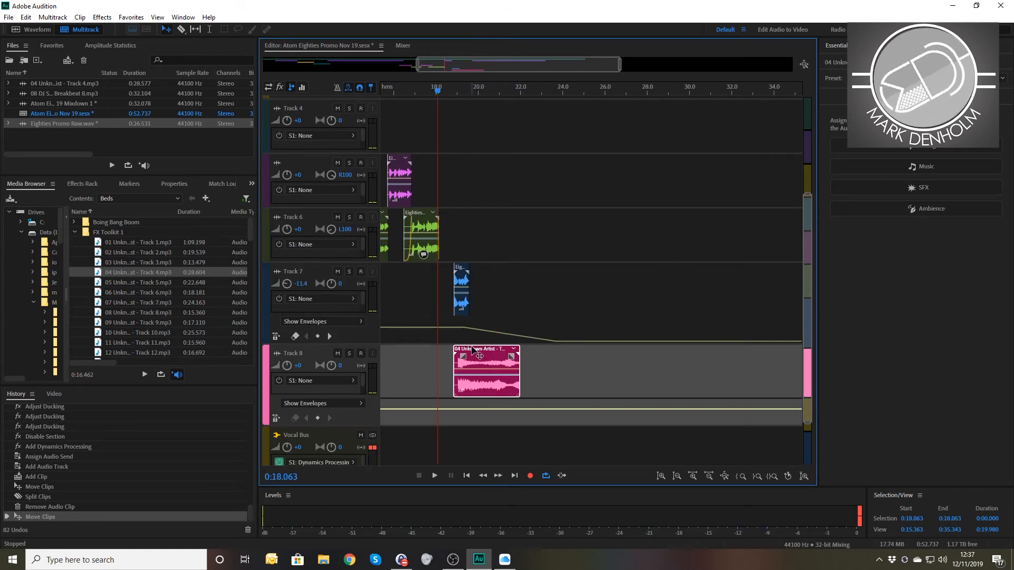
key("space")
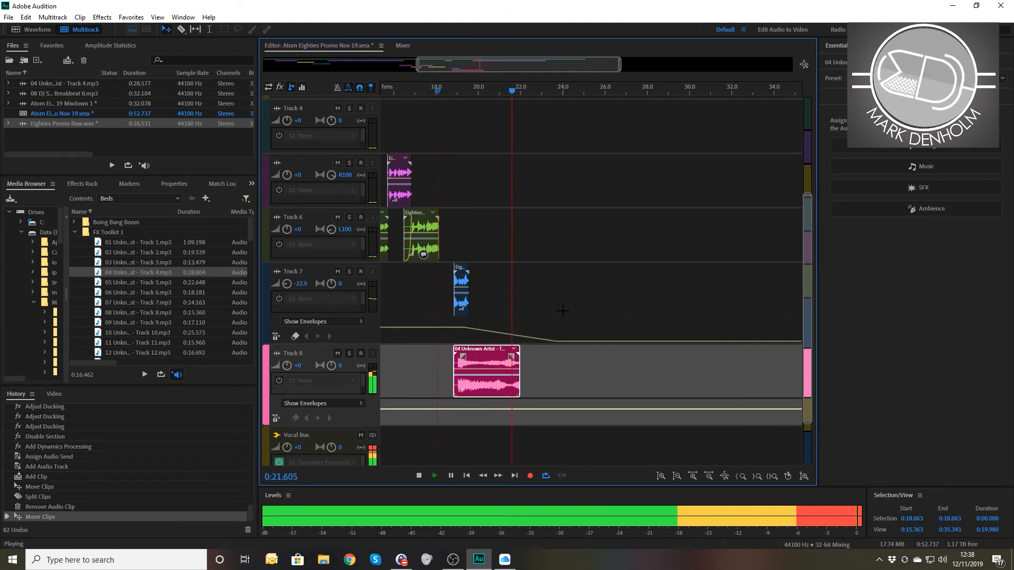
key("space")
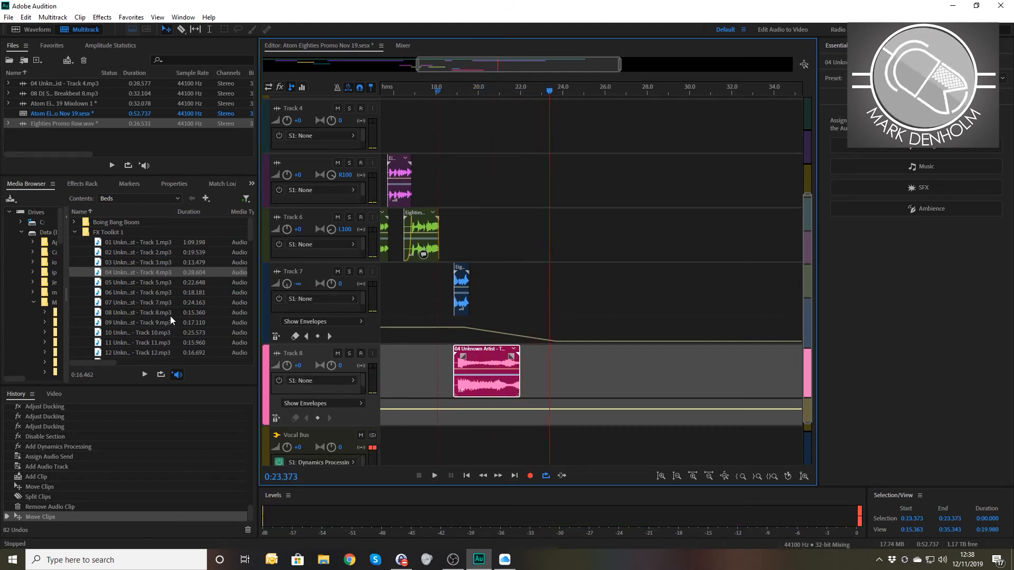
- Add a second copy of the FX Toolkit 1 Track 4 effect on Track 8 at about 24 seconds and audition its sound around 32 seconds
left_click_drag(141, 272, 603, 380)
left_click(732, 89)
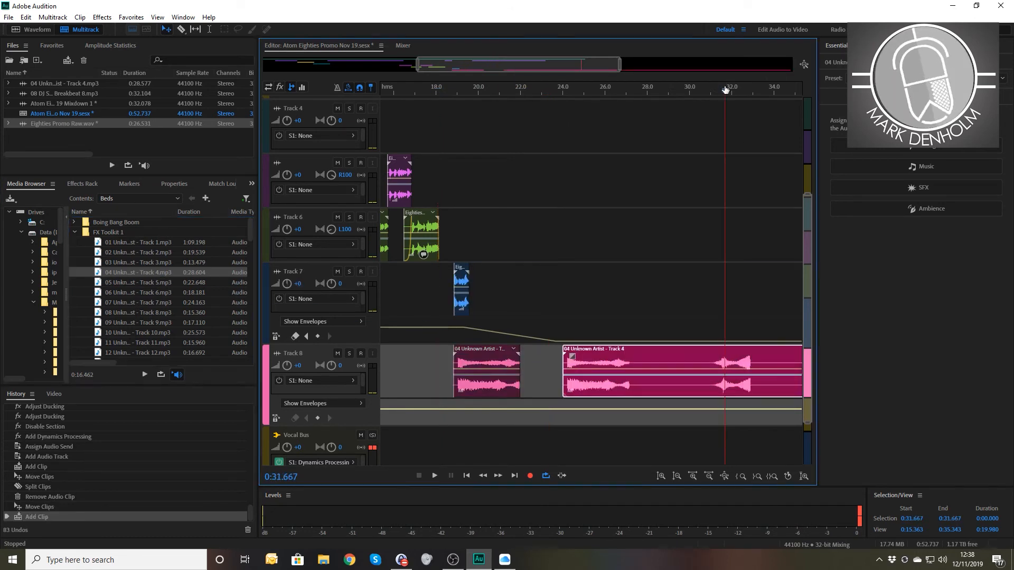
key("space")
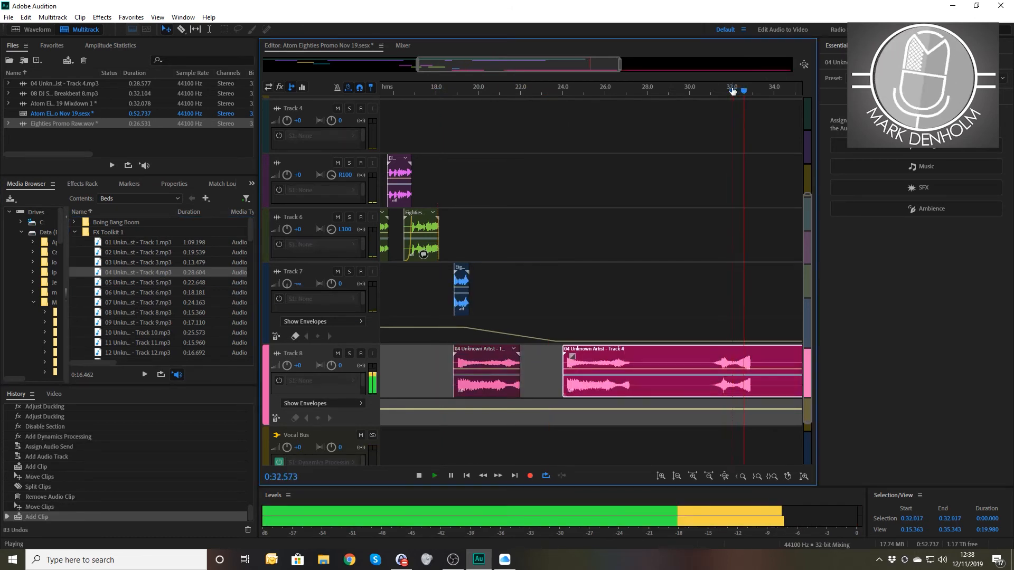
key("space")
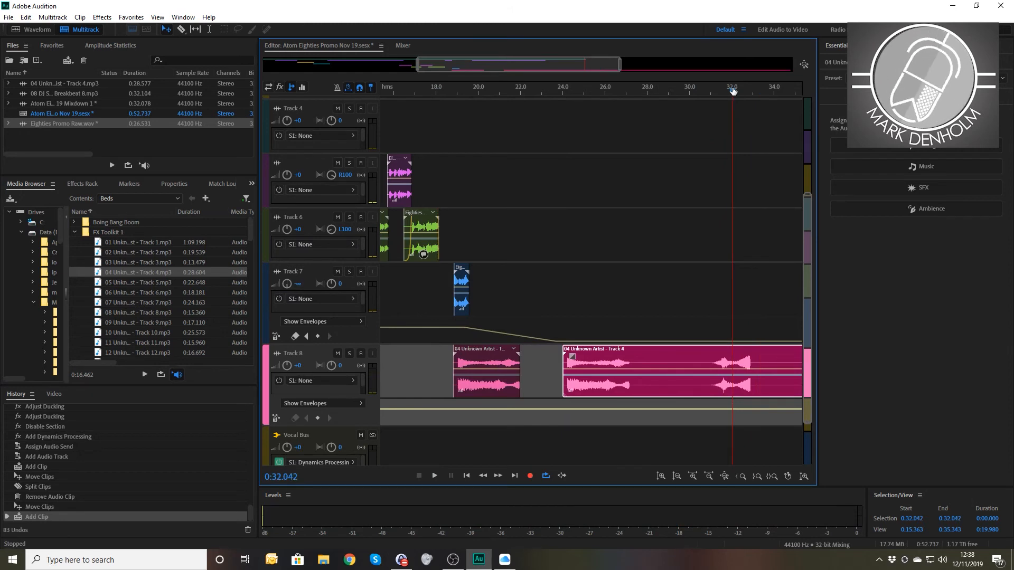
key("space")
key("space")
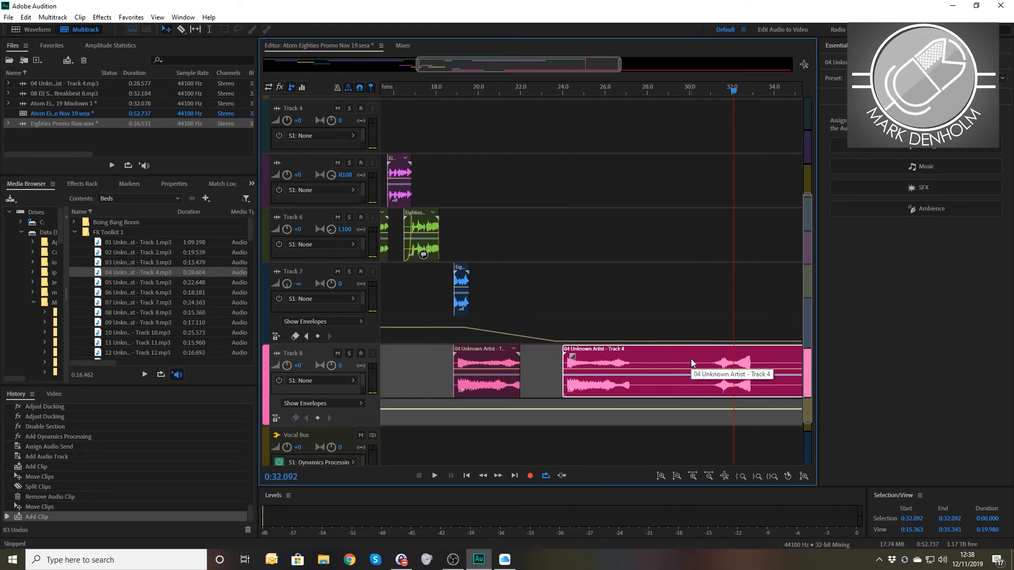
- Remove the part of the second effect clip before 32.092 seconds and move the remainder to about 21.4 seconds, overlapping the first clip
key("ctrl+k")
left_click(691, 364)
key("Delete")
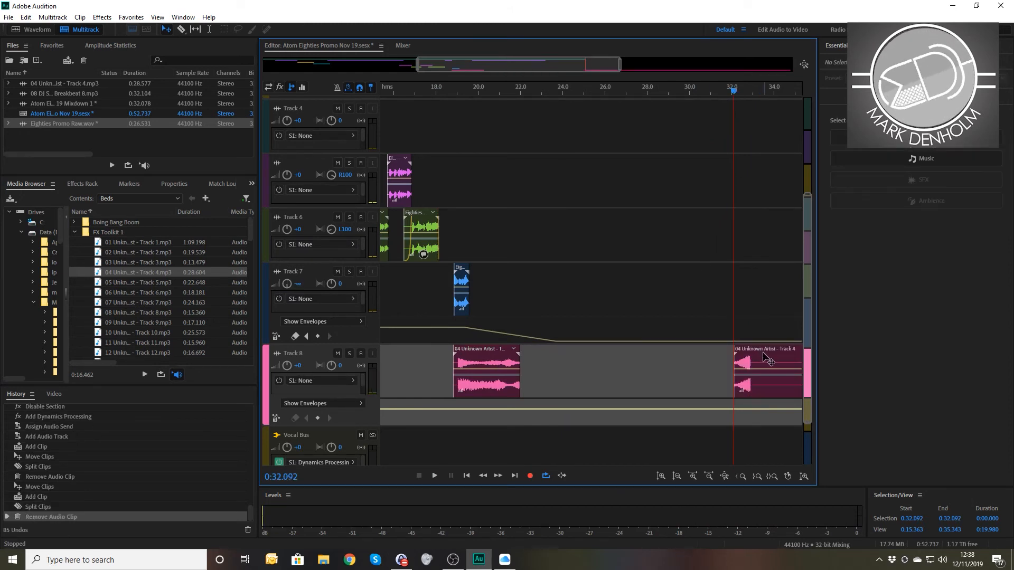
left_click_drag(763, 354, 539, 357)
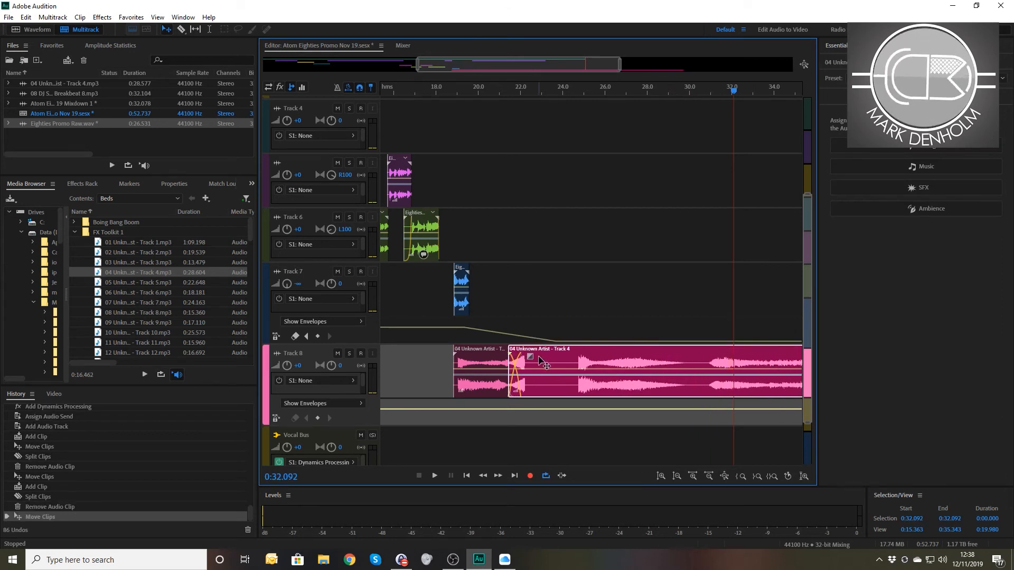
- Play the session from 18.388 seconds to check the two overlapping effect clips on Track 8
key("space")
key("space")
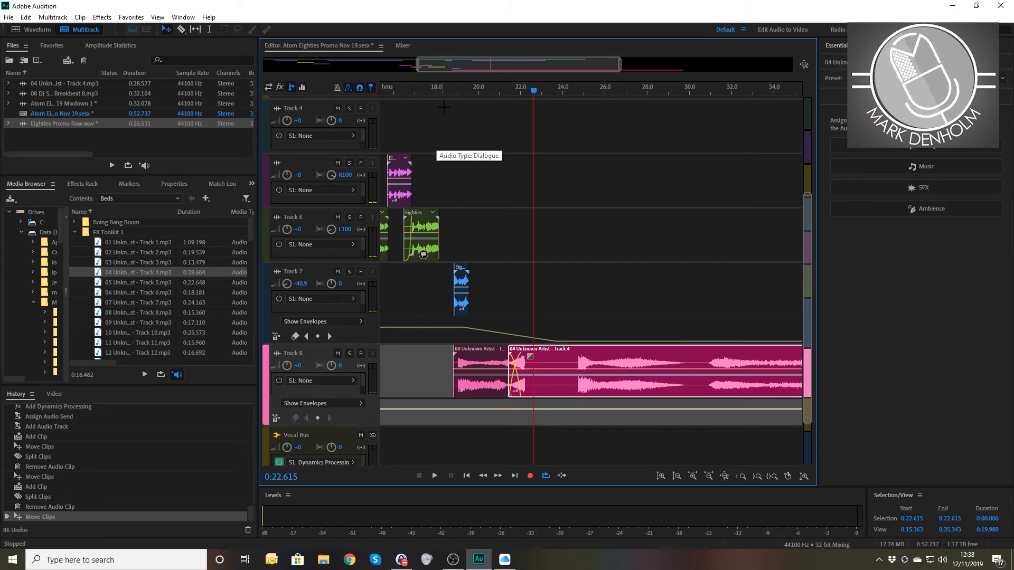
left_click(444, 90)
key("space")
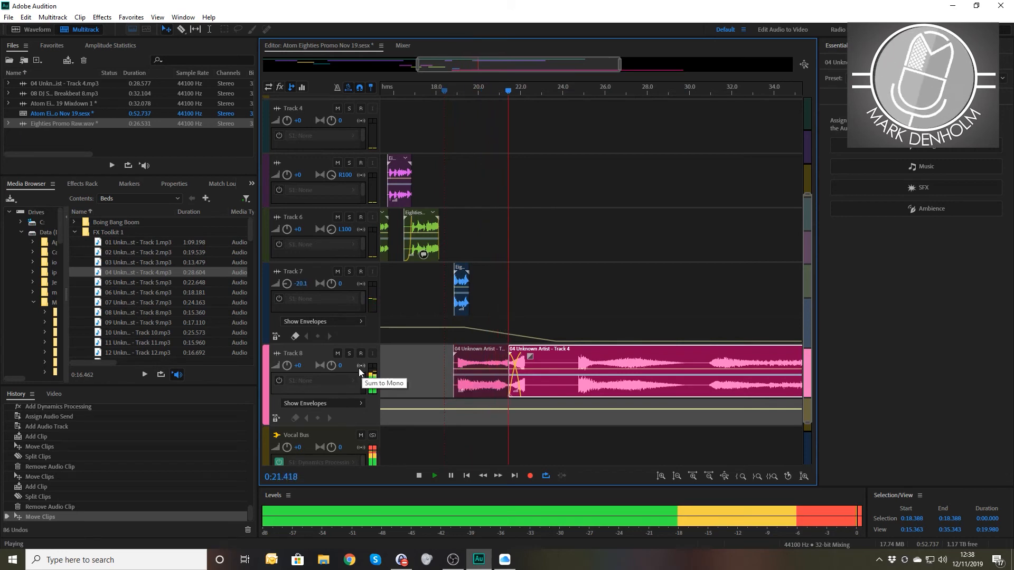
key("space")
- Set the Track 8 volume to -10 dB and play from 18.513 seconds to check the level
left_click(298, 364)
type("0")
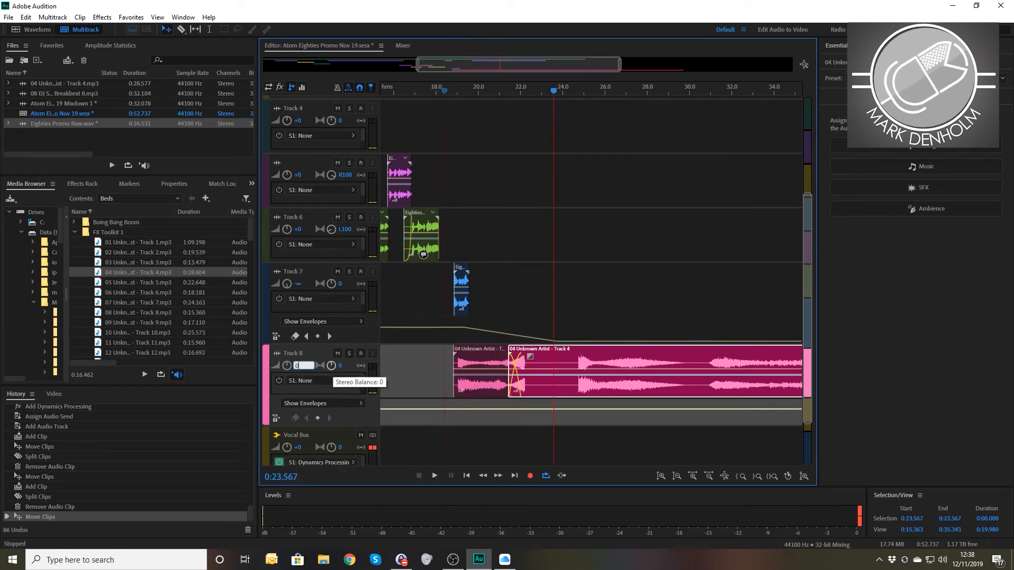
type("-10")
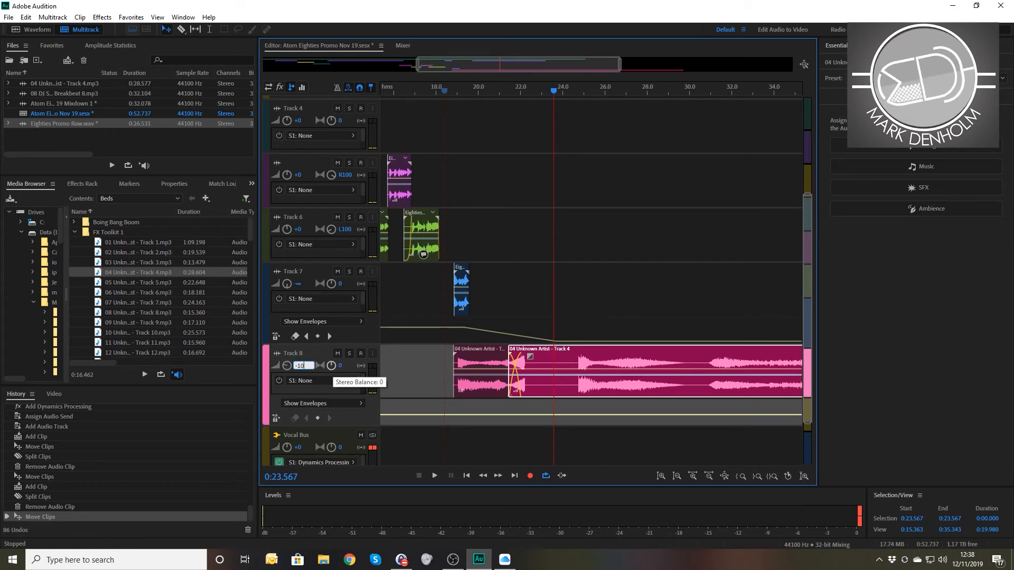
key("Return")
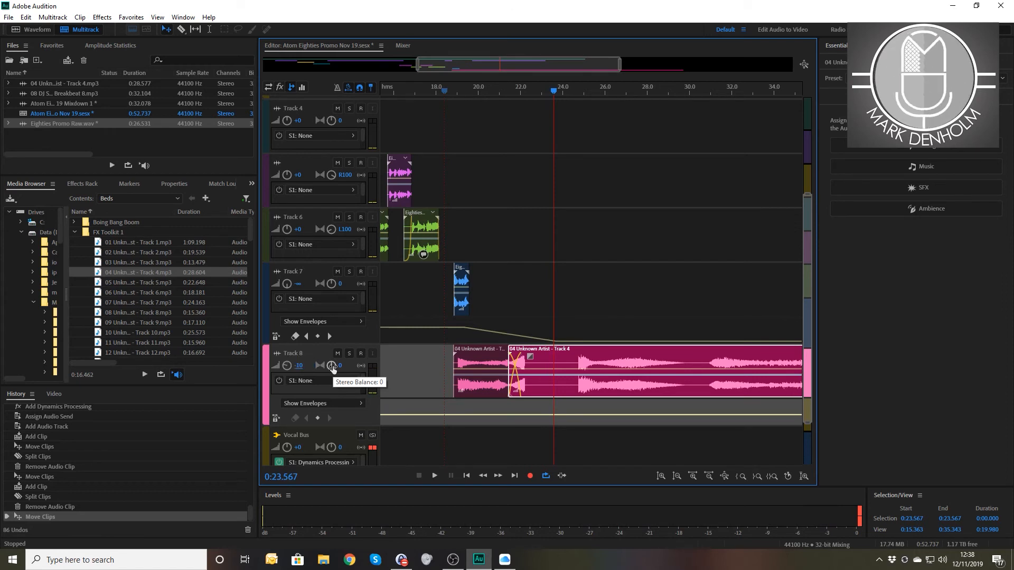
left_click(448, 96)
left_click(447, 90)
key("space")
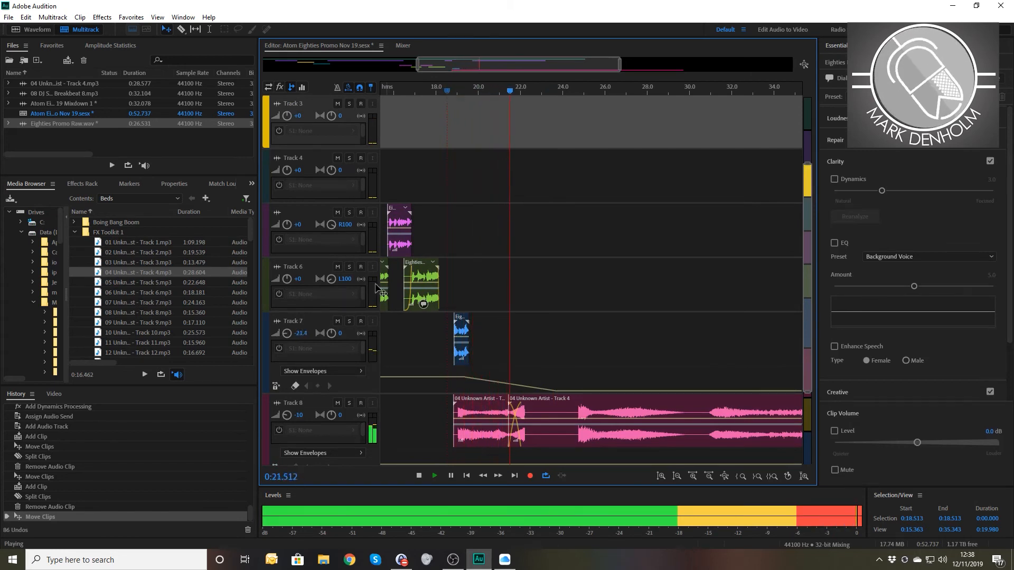
key("space")
- Set the Track 8 volume to -5 dB and play from 18.563 seconds to check the level
left_click(299, 416)
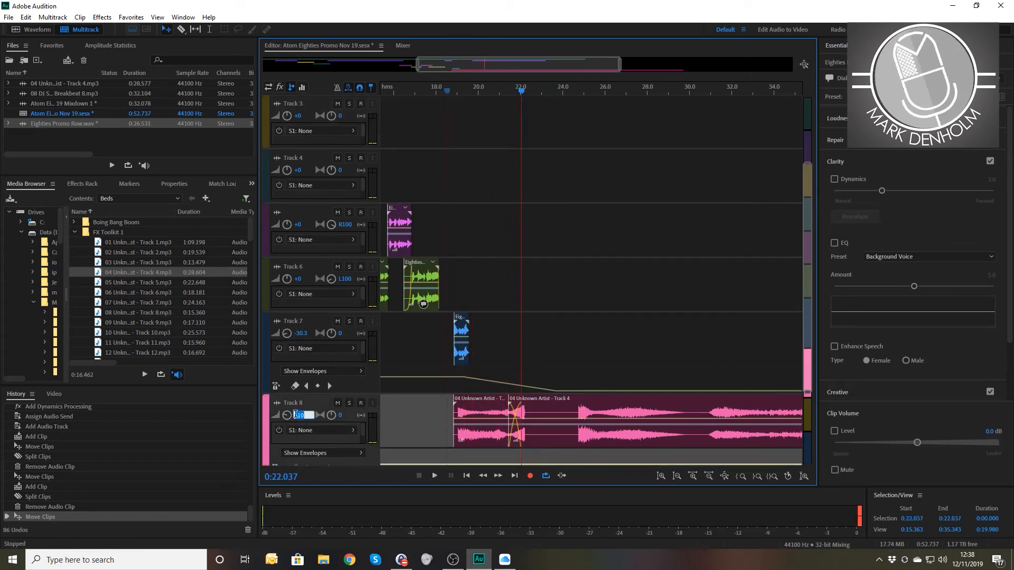
type("-5")
key("Return")
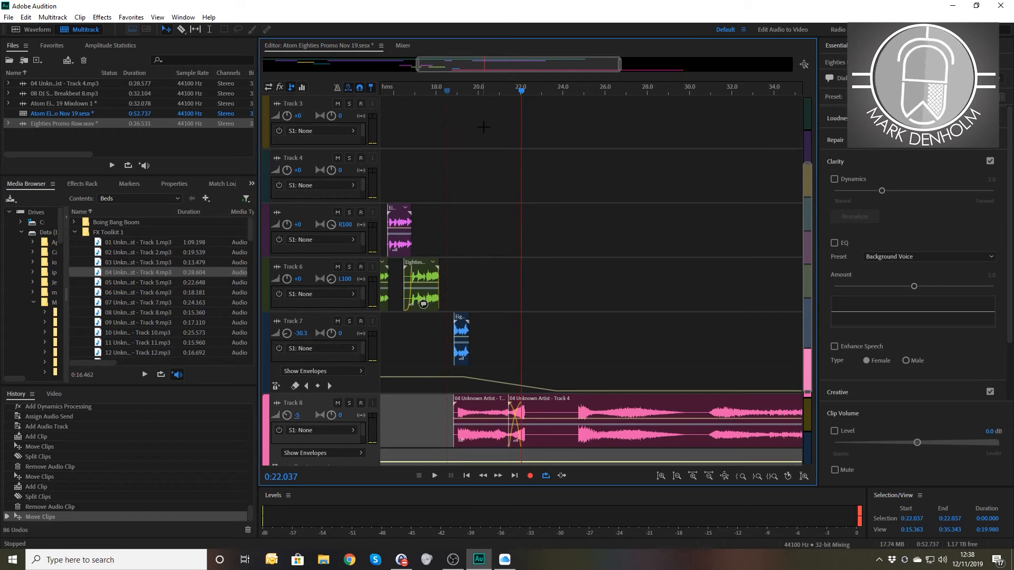
left_click(448, 91)
key("space")
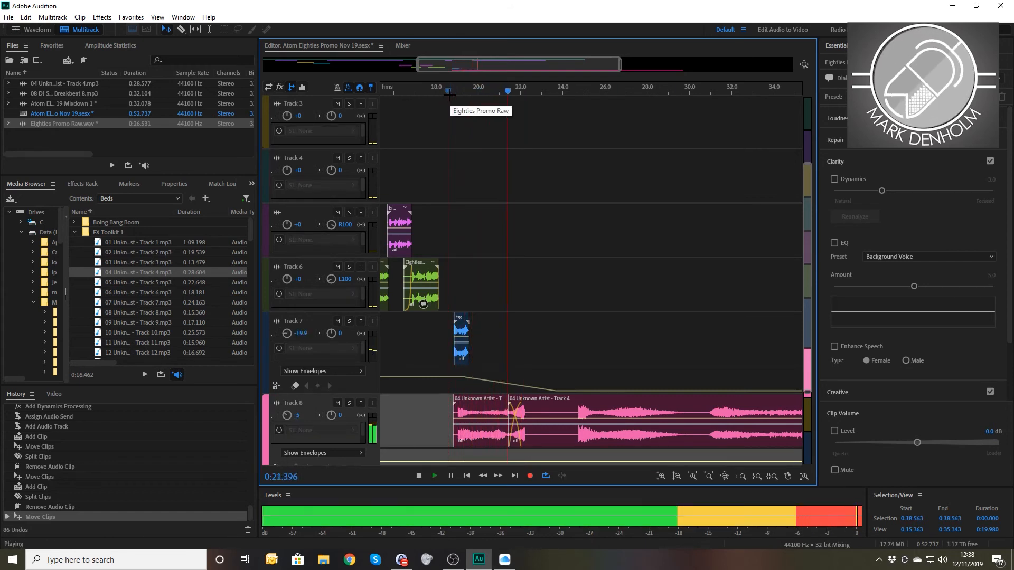
key("space")
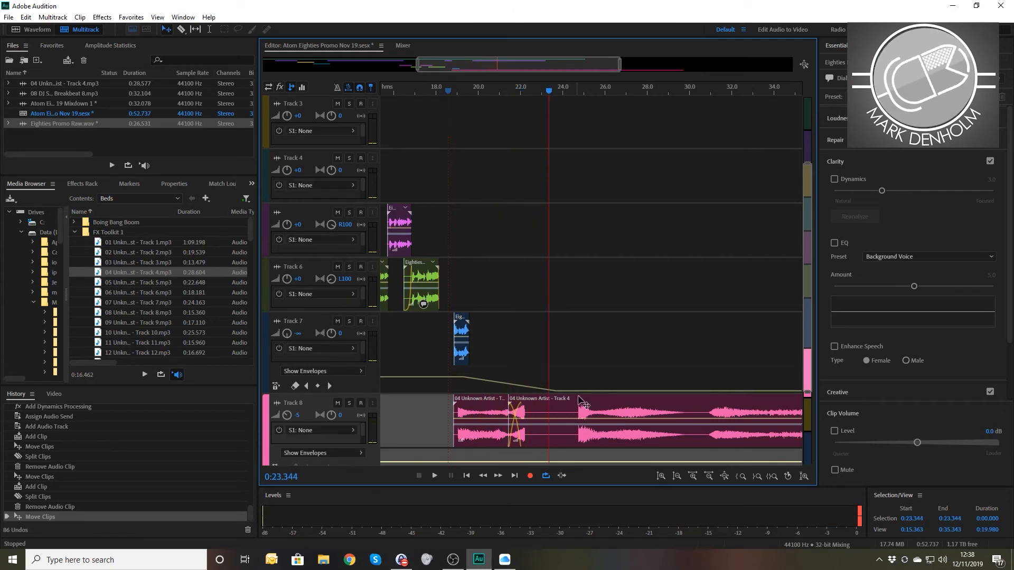
- Split the second effect clip on Track 8 at 23.344 seconds and delete everything after the split
left_click(581, 409)
key("ctrl+k")
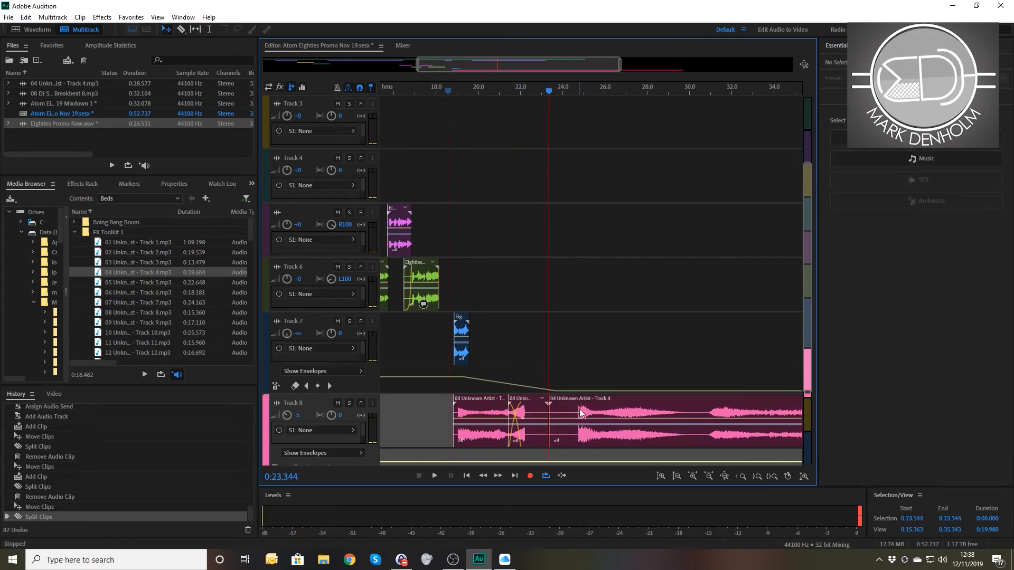
left_click(581, 411)
key("Delete")
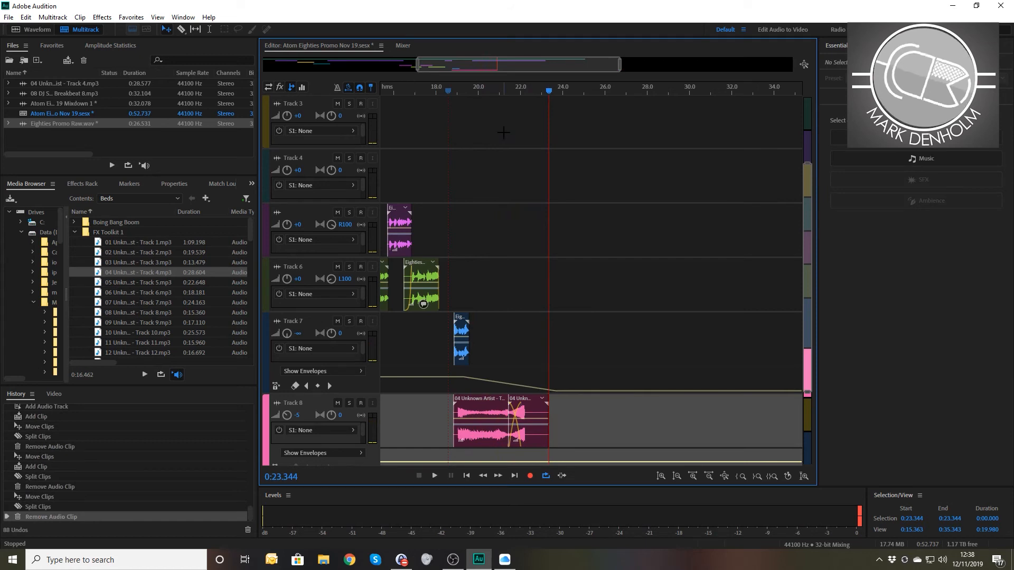
- Save the session without copying media to the session folder, and save the changes to Eighties Promo Raw.wav
key("minus")
scroll(696, 182, "up", 3)
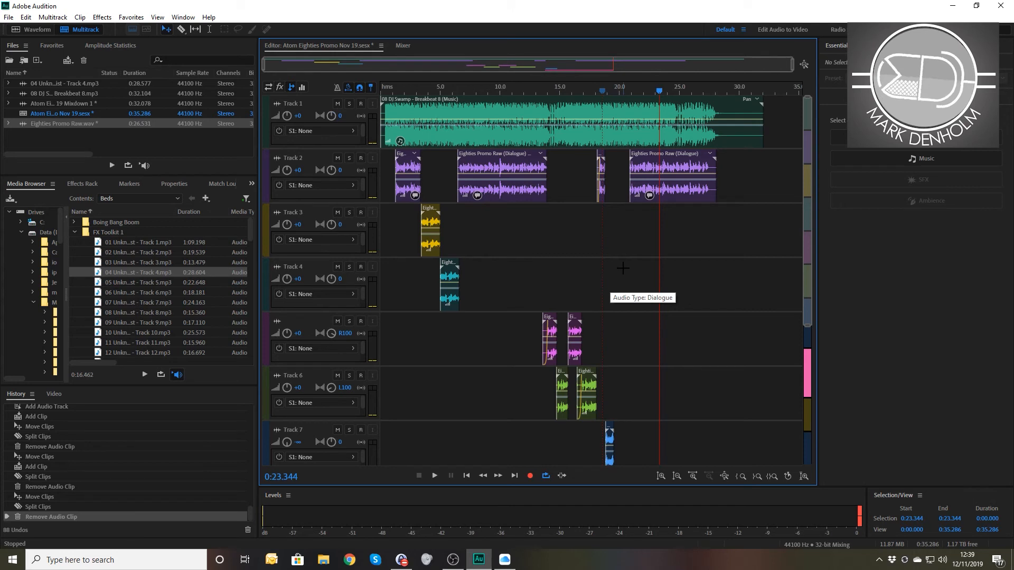
key("ctrl+s")
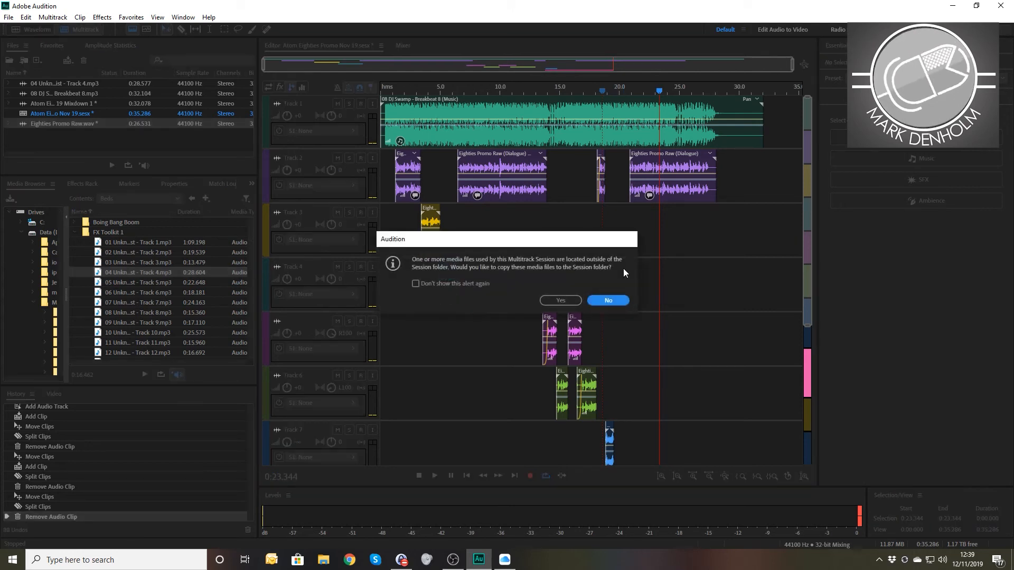
left_click(607, 300)
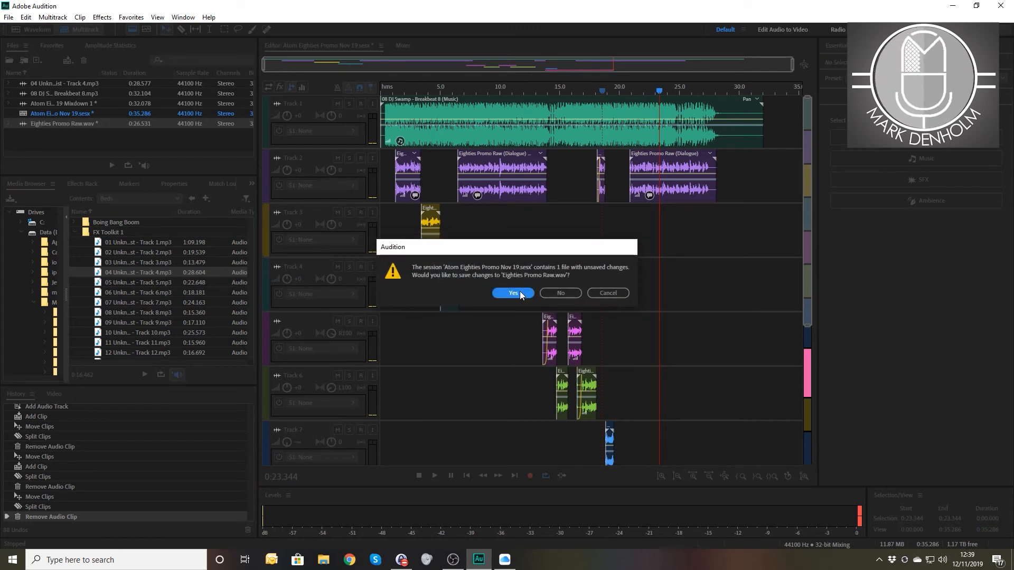
left_click(520, 293)
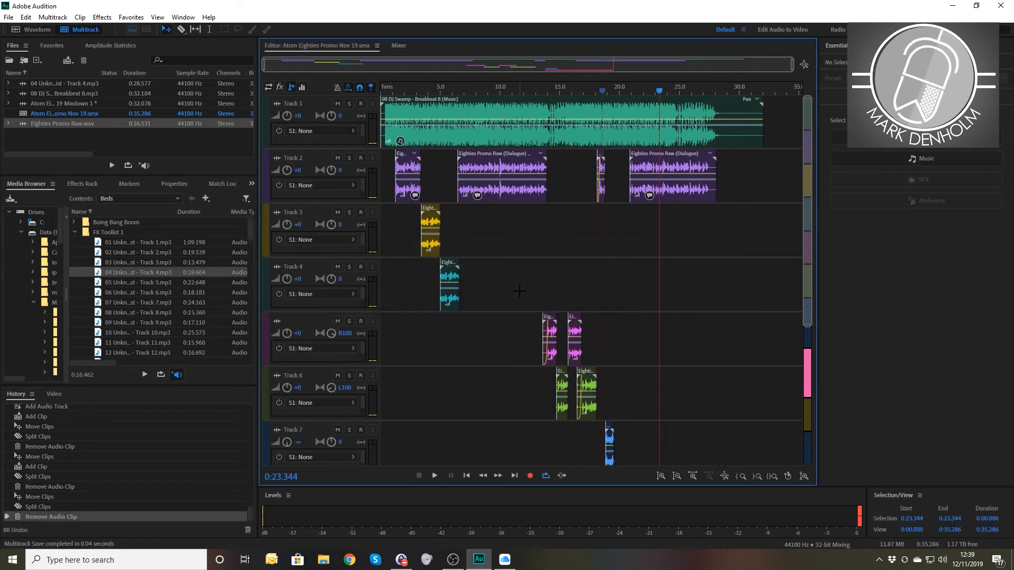
- Mix down the session to a new file and play its first few seconds
left_click(737, 273)
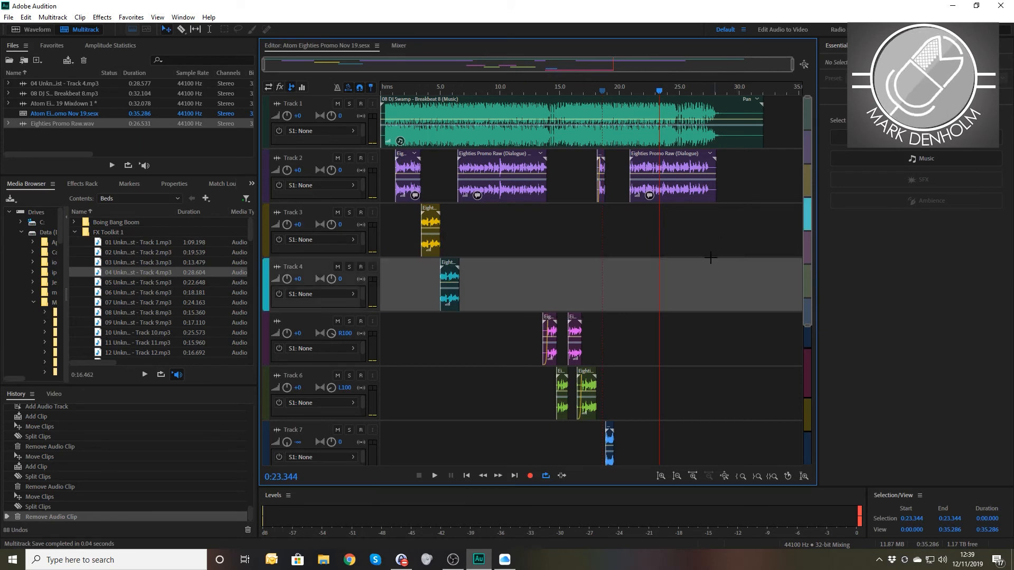
right_click(681, 232)
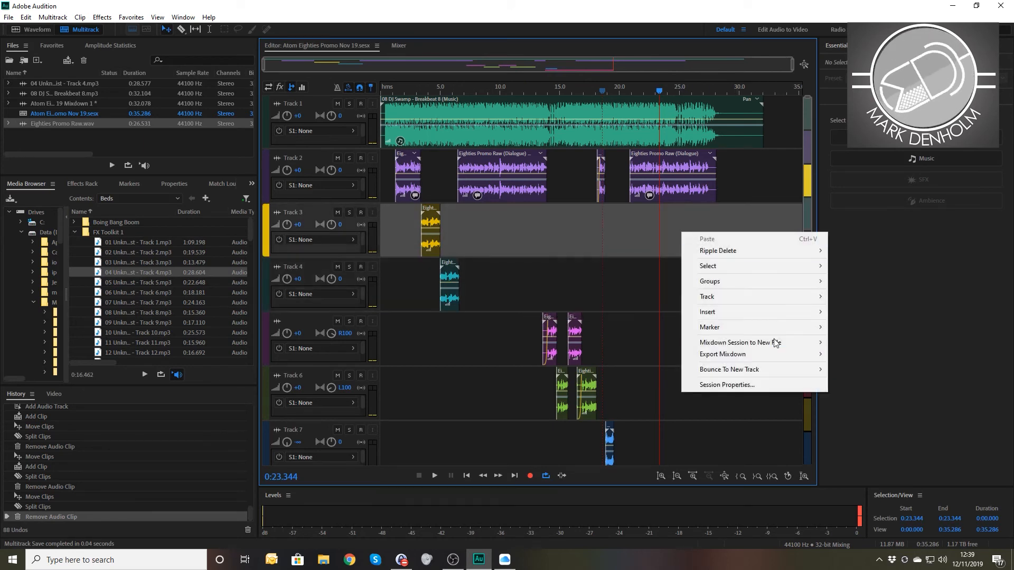
mouse_move(771, 342)
left_click(860, 355)
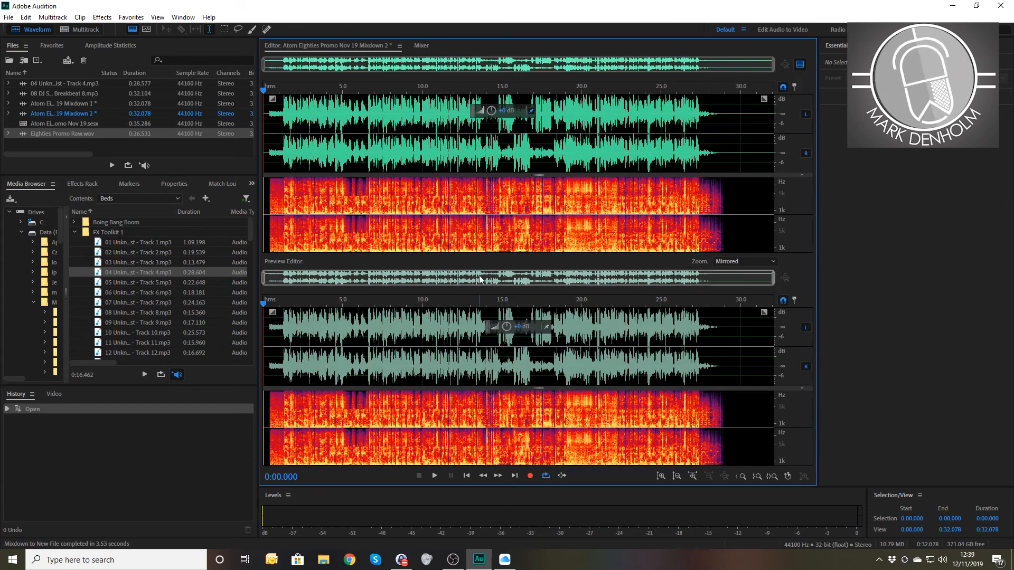
key("space")
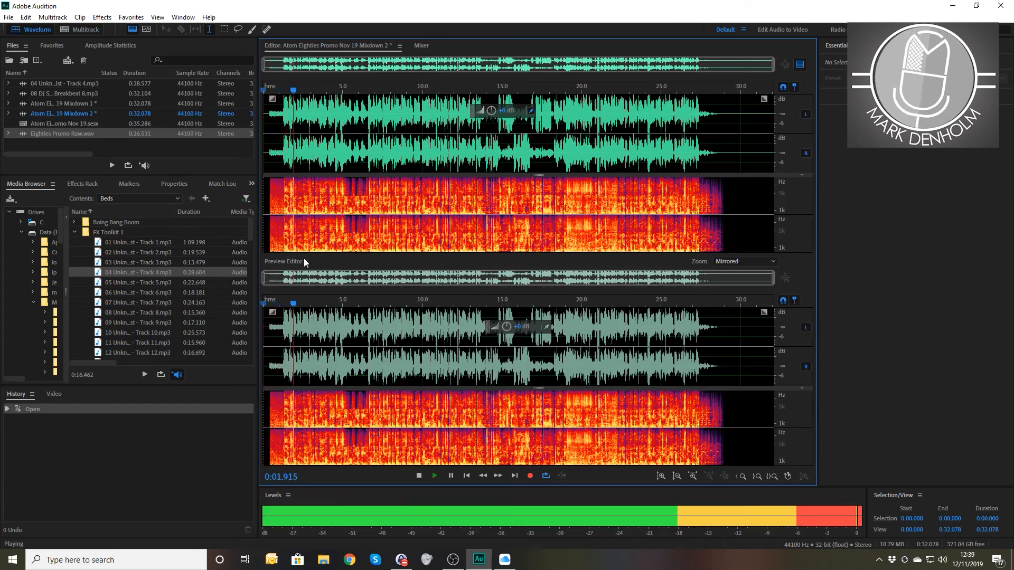
key("space")
- Add the Mastering effect to the first rack slot of the mixdown with the (Default) preset, and return the playhead to the start
left_click(77, 183)
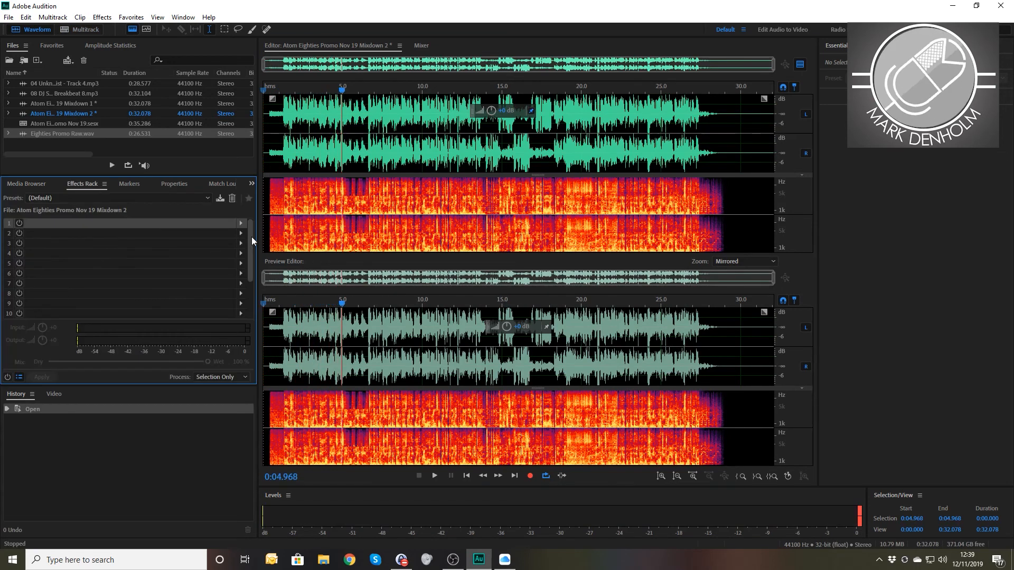
left_click(240, 223)
mouse_move(360, 333)
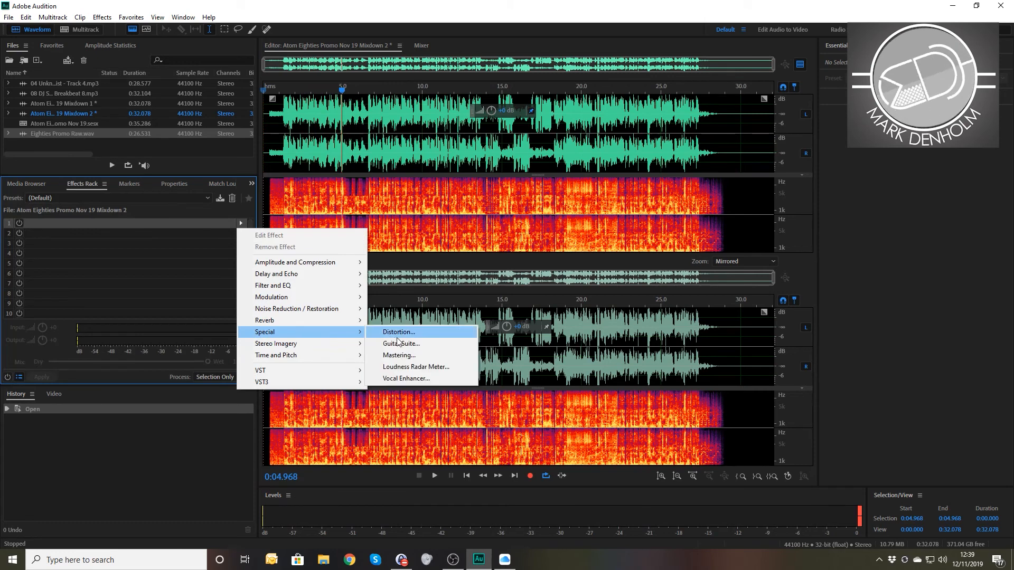
left_click(400, 355)
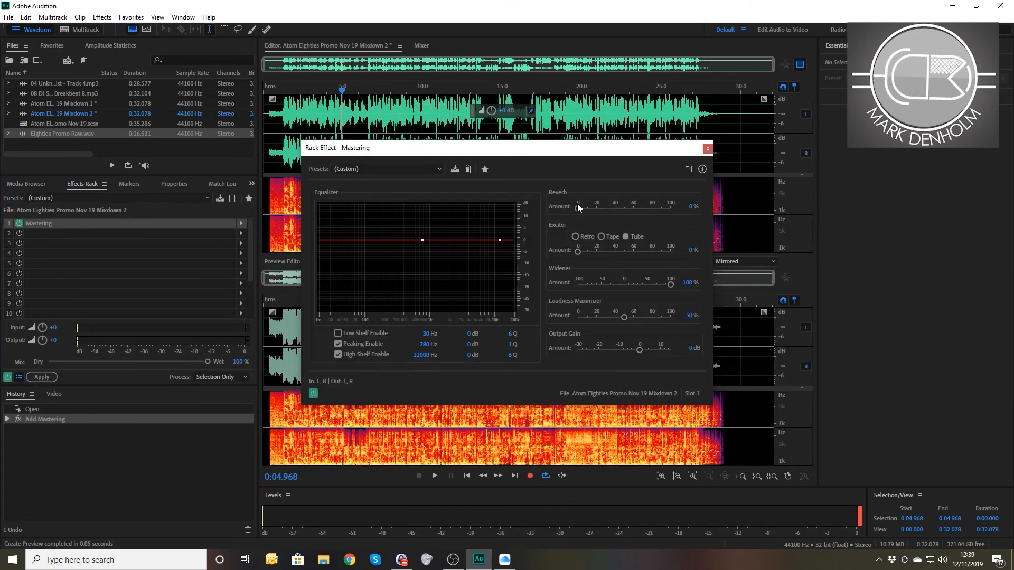
left_click(438, 169)
left_click(399, 183)
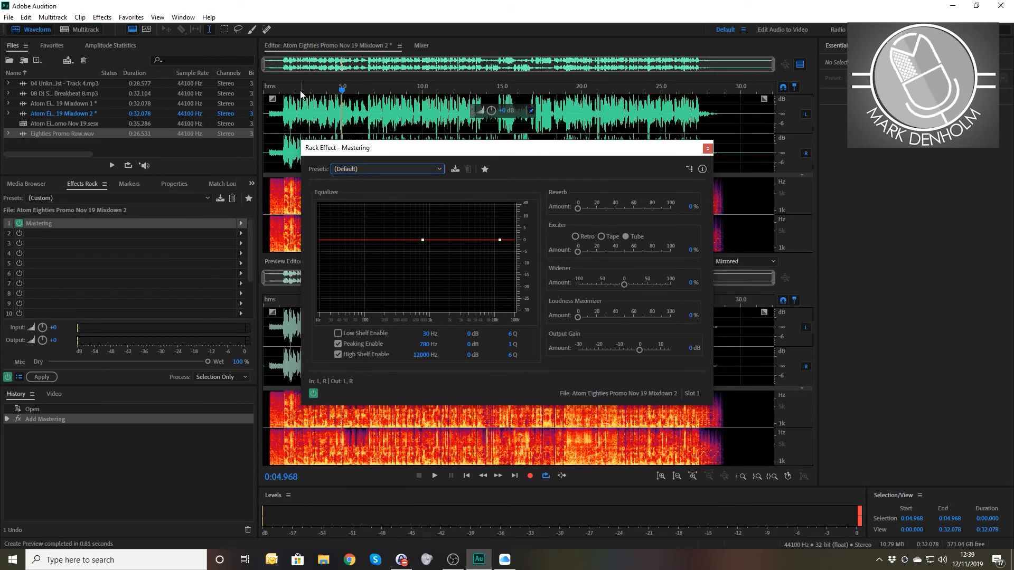
left_click(271, 89)
left_click_drag(272, 91, 263, 90)
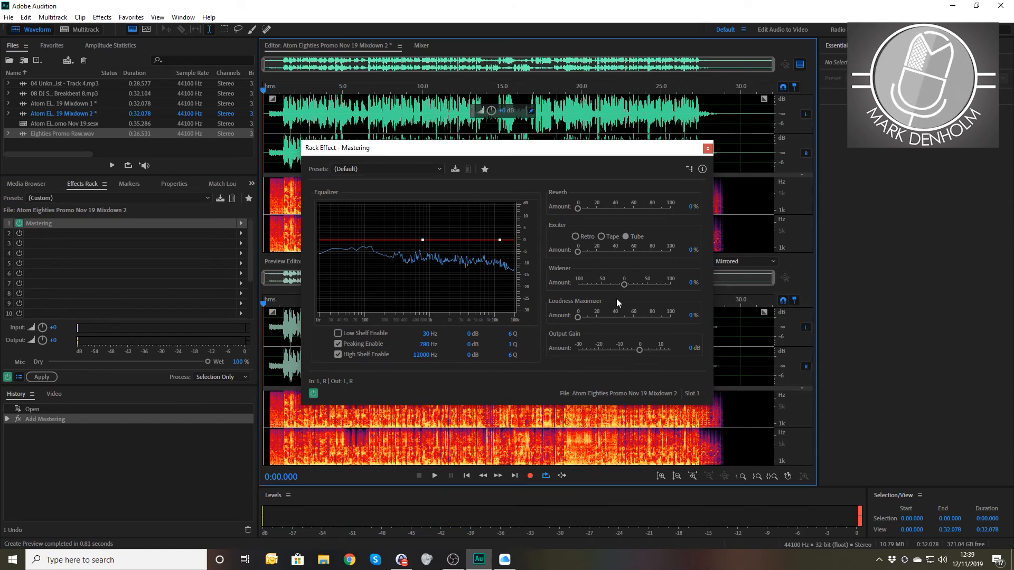
- Set the Mastering effect's Loudness Maximizer to 22% and Widener to 100% while the mixdown plays
key("space")
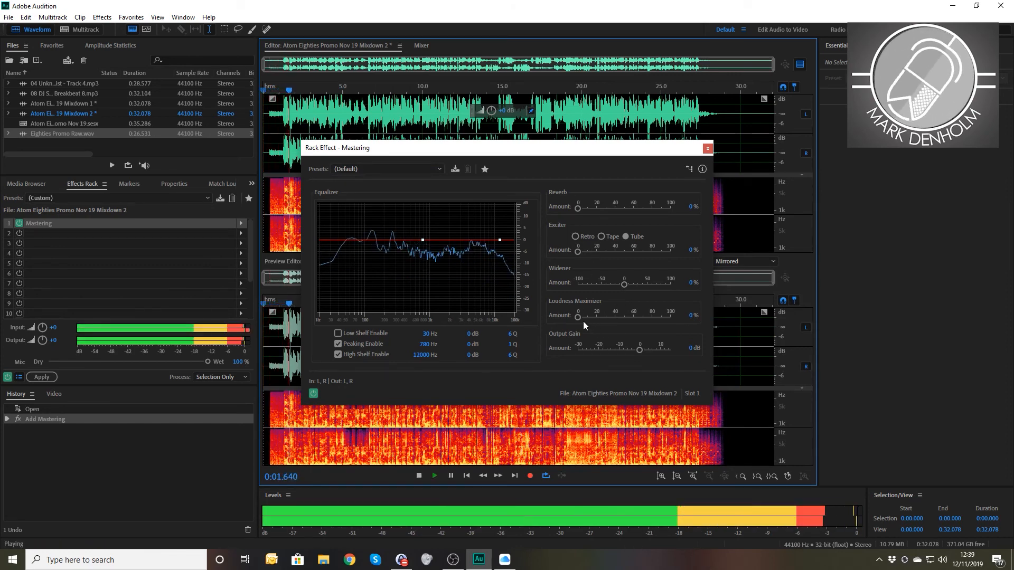
left_click_drag(578, 318, 599, 319)
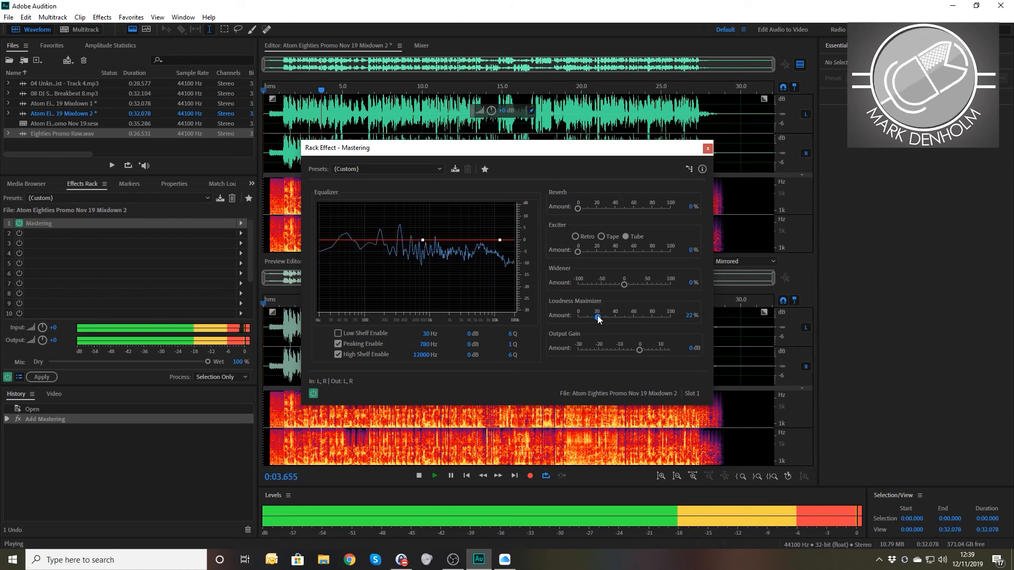
left_click_drag(502, 152, 647, 60)
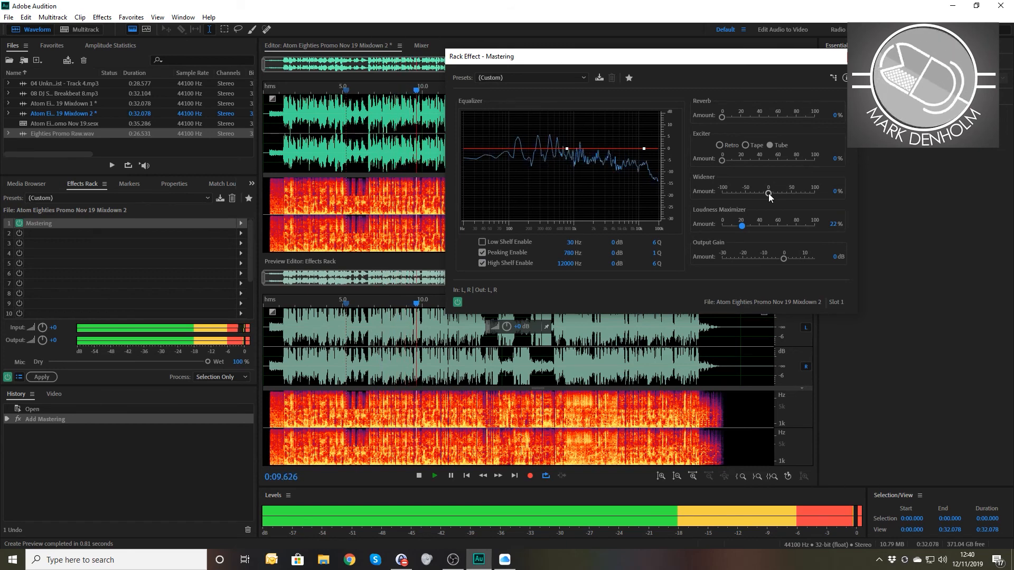
left_click_drag(768, 193, 817, 192)
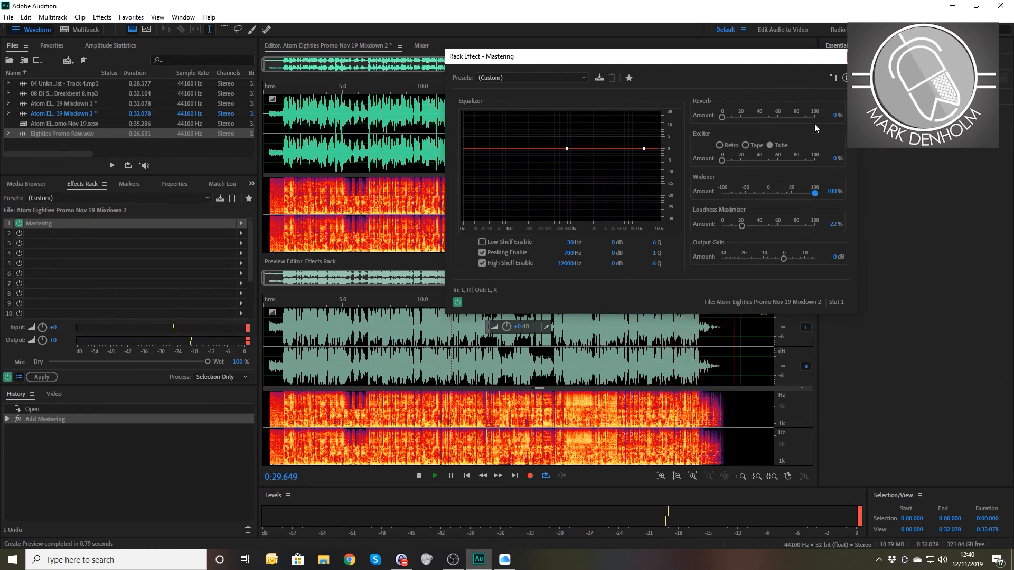
- Stop playback, close the Mastering settings and apply the effects rack to the whole mixdown
key("space")
left_click(849, 57)
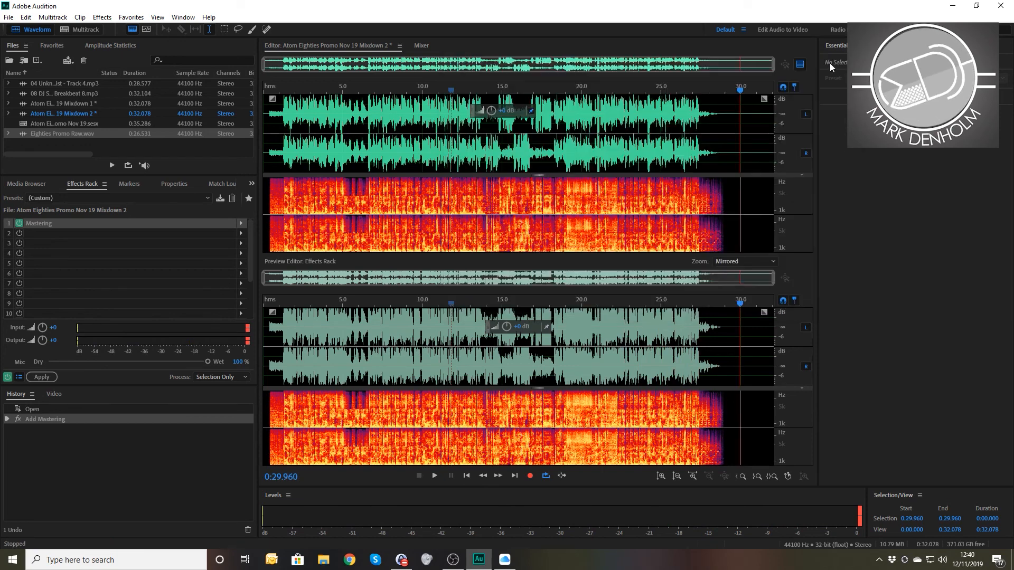
left_click(47, 376)
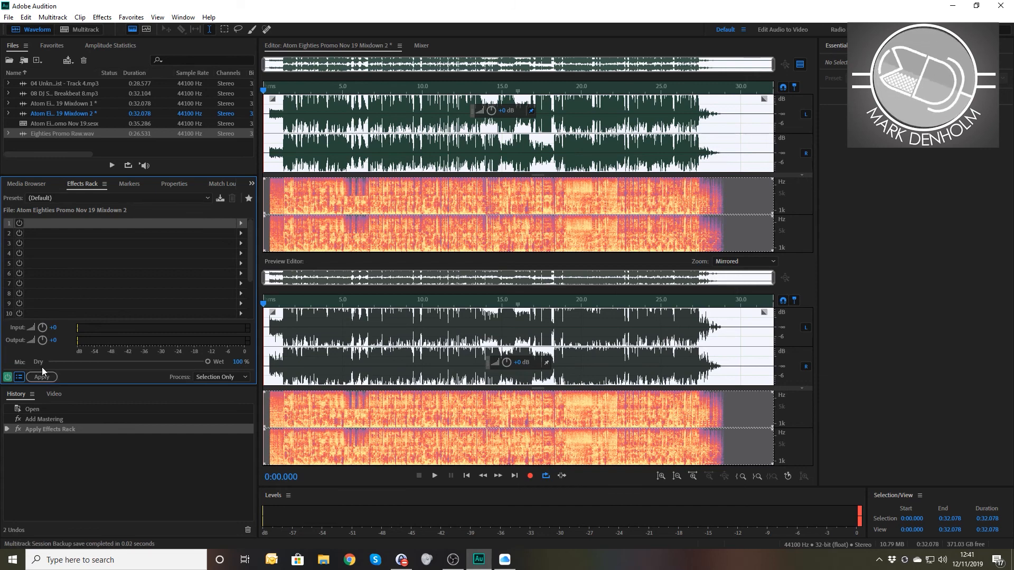
- Return to the multitrack session, show the tracks' input and output routing, and examine the Vocal Bus effects
left_click(77, 30)
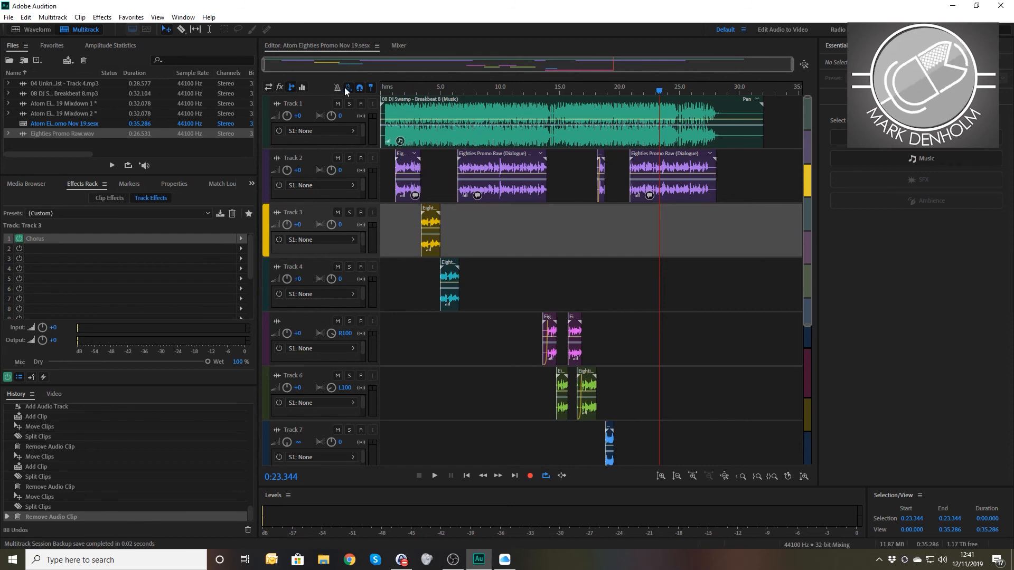
left_click(303, 89)
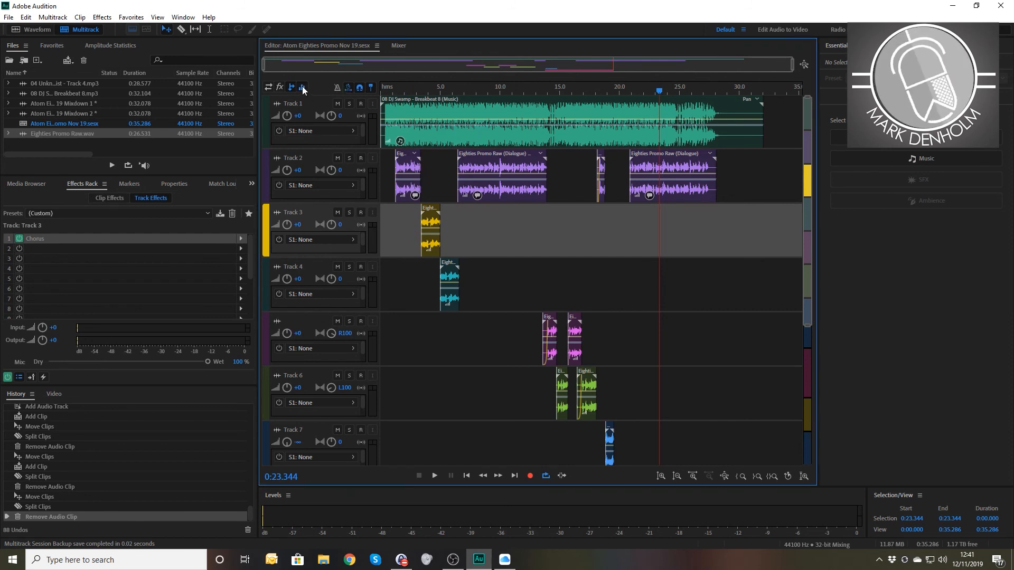
left_click(268, 88)
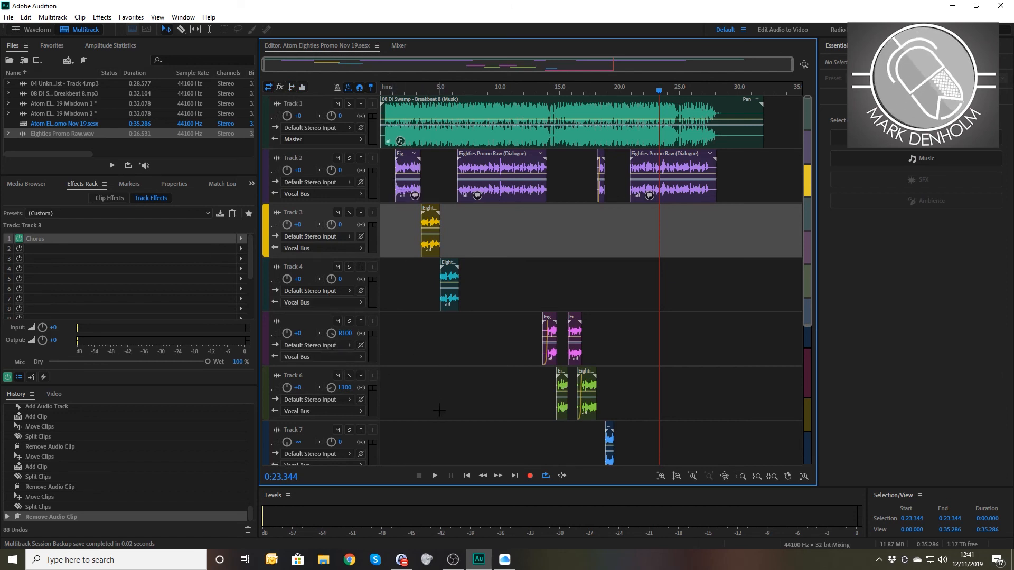
scroll(419, 394, "down", 3)
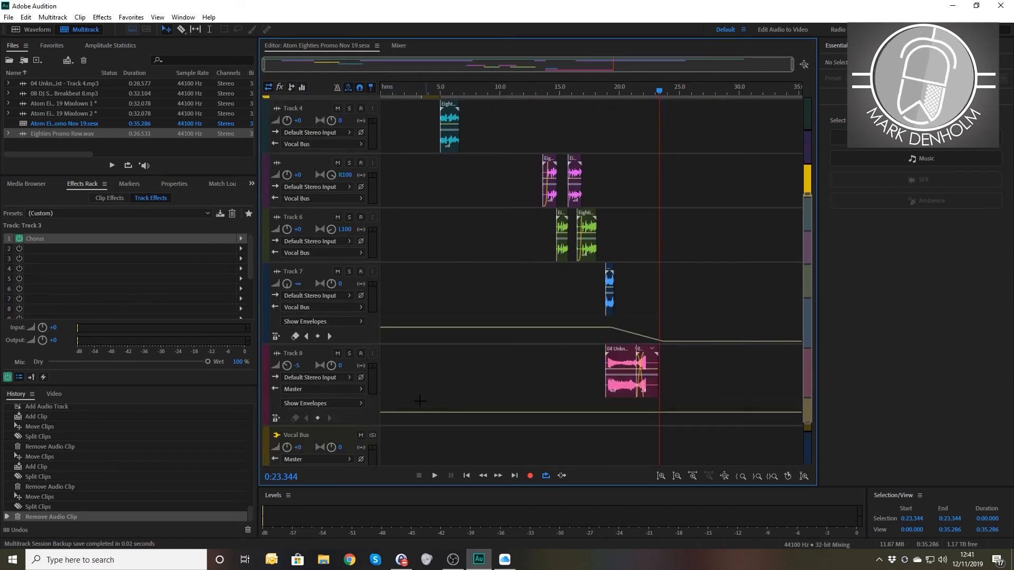
left_click(301, 431)
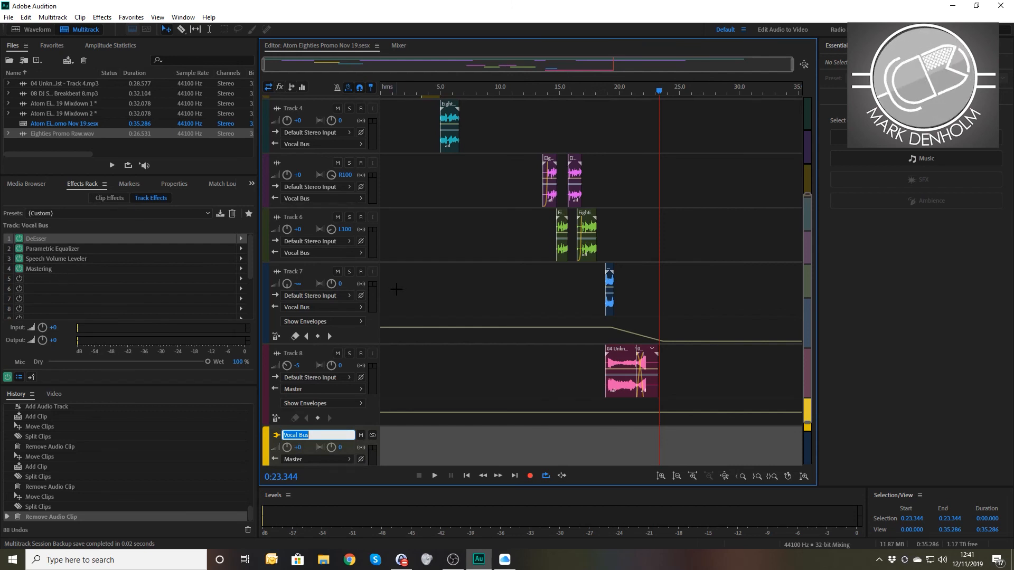
- Examine the track effects assigned to Track 3 and Track 4
scroll(432, 261, "up", 3)
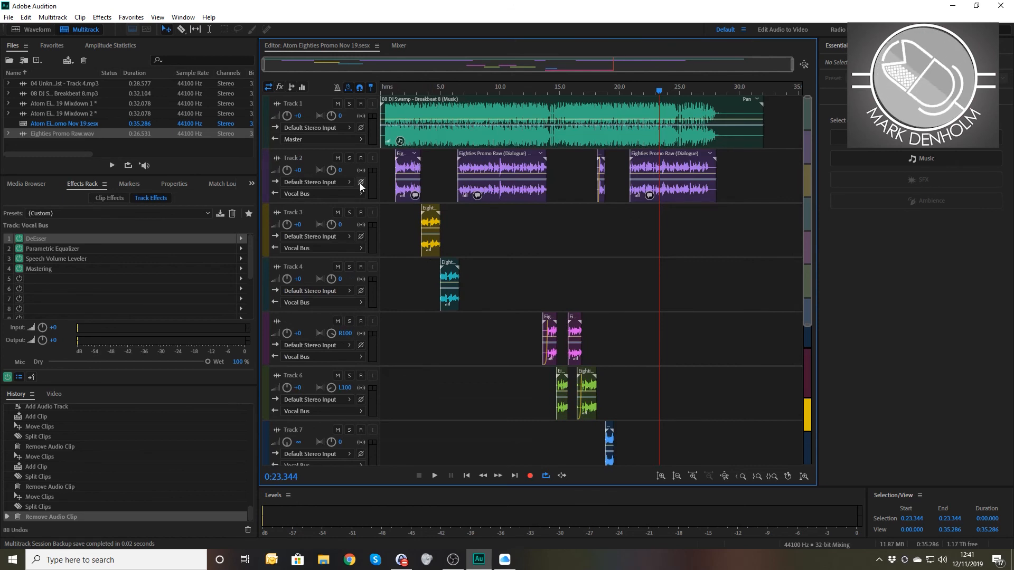
left_click(287, 213)
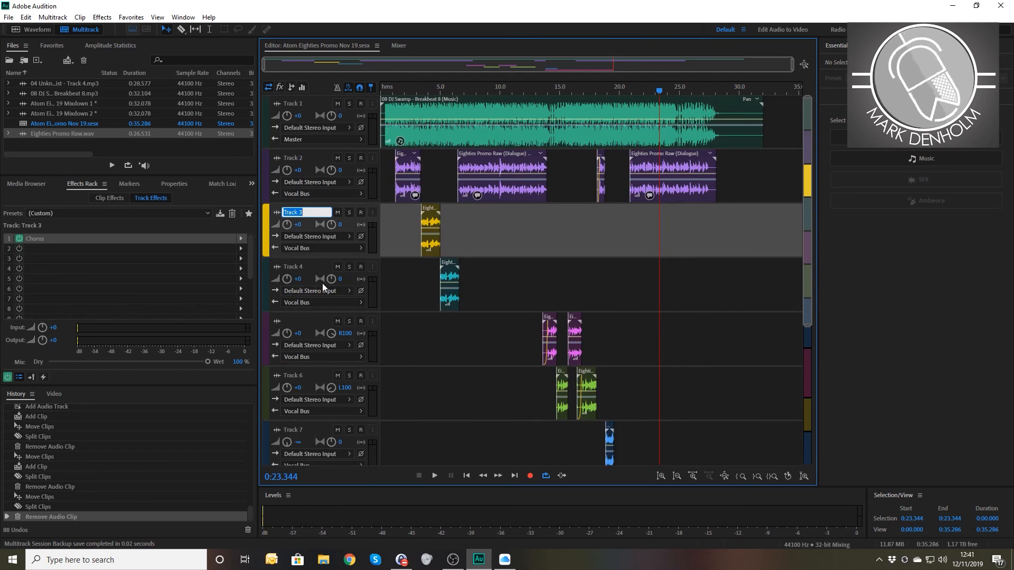
left_click(305, 272)
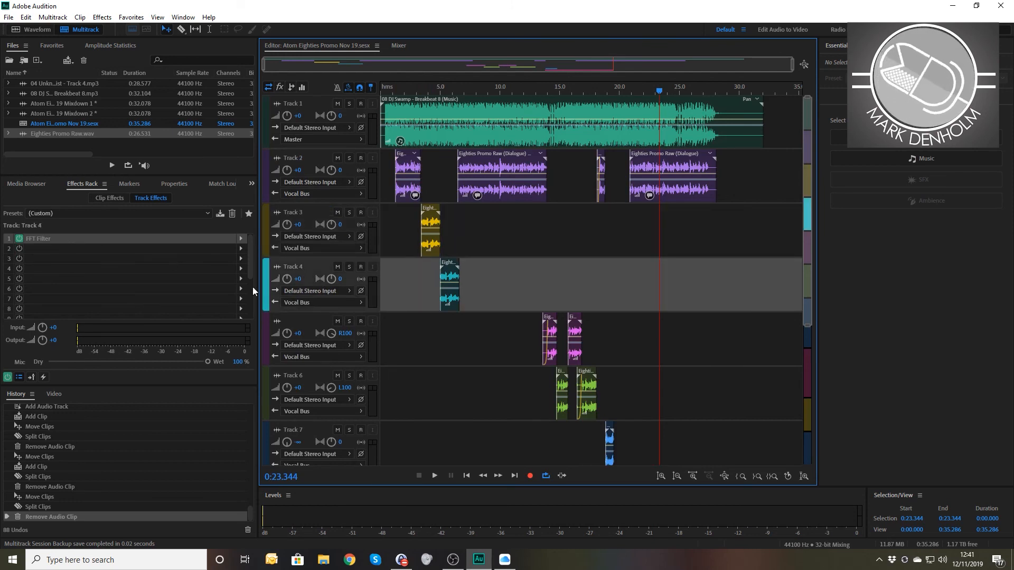
- Name the unnamed track between Track 4 and Track 6 "Track 5"
left_click(293, 320)
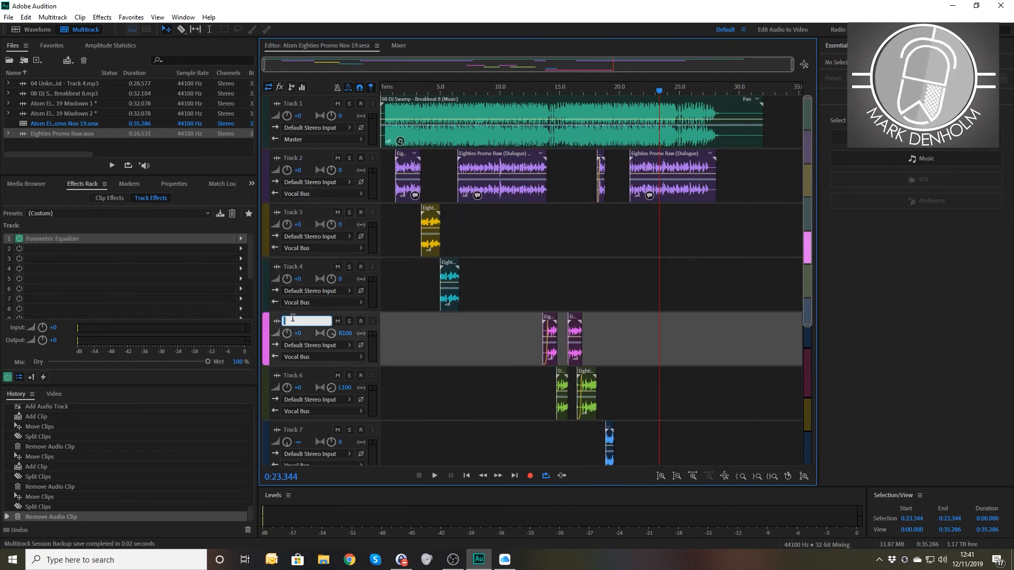
type("Track 5")
key("Return")
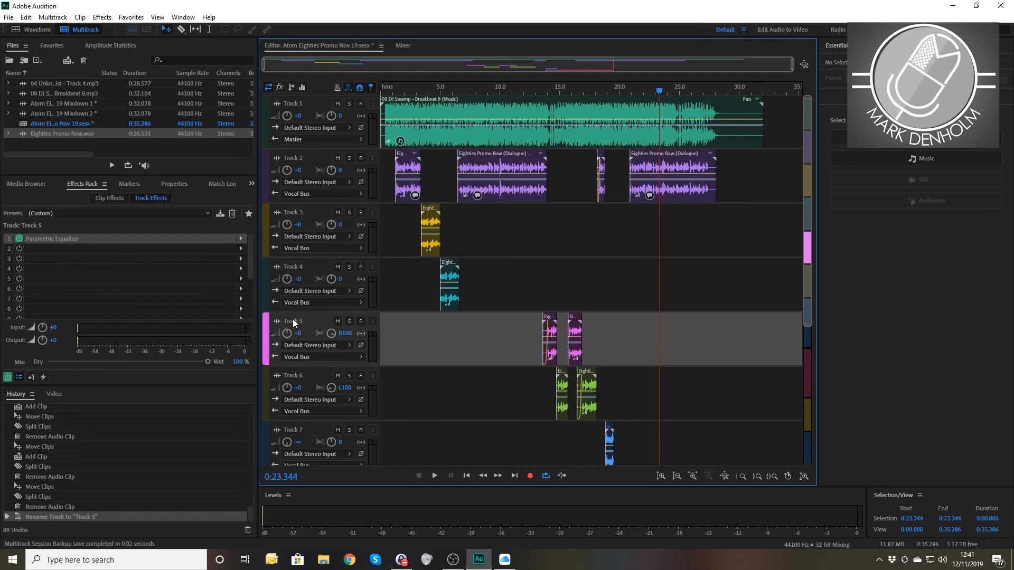